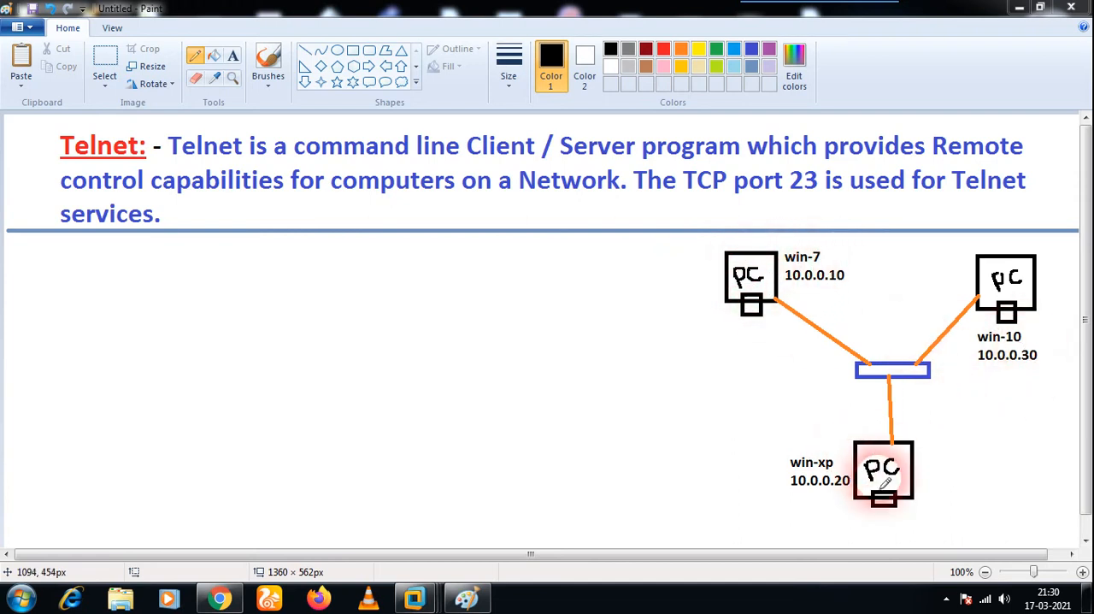
Underline "Remote", "Telnet" and "command line Client" in the Telnet definition with freehand black pencil lines.
left_click_drag(934, 166, 1024, 168)
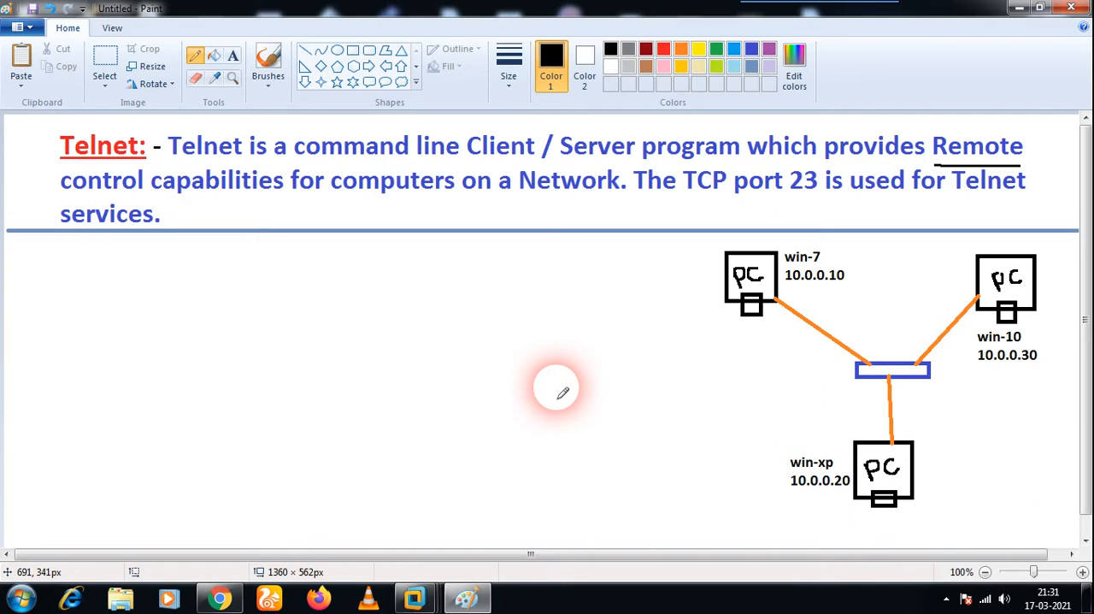
left_click_drag(170, 162, 240, 163)
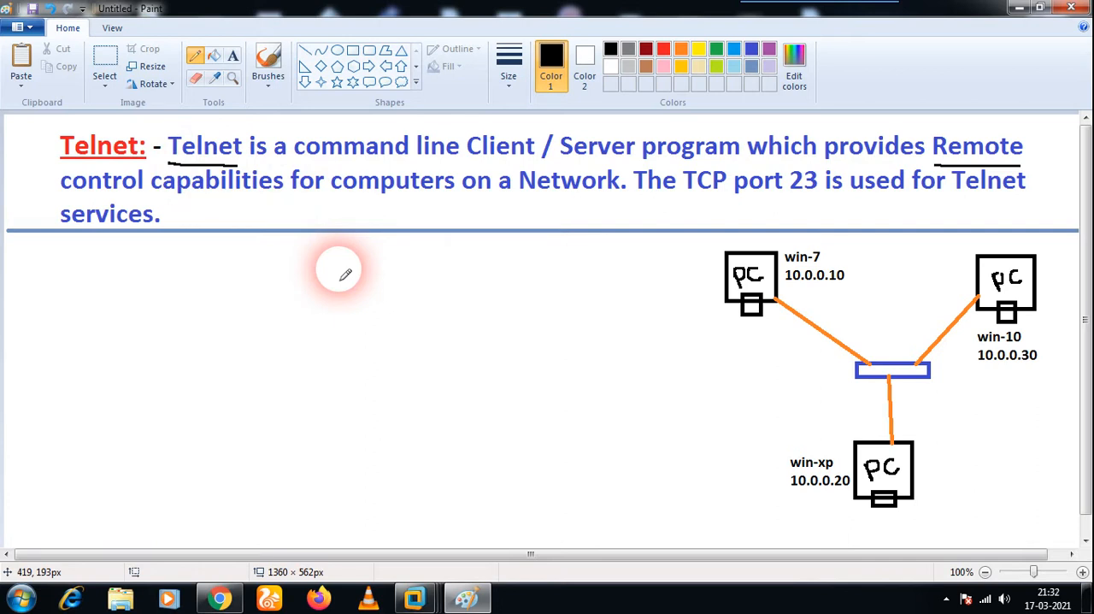
left_click_drag(294, 158, 506, 156)
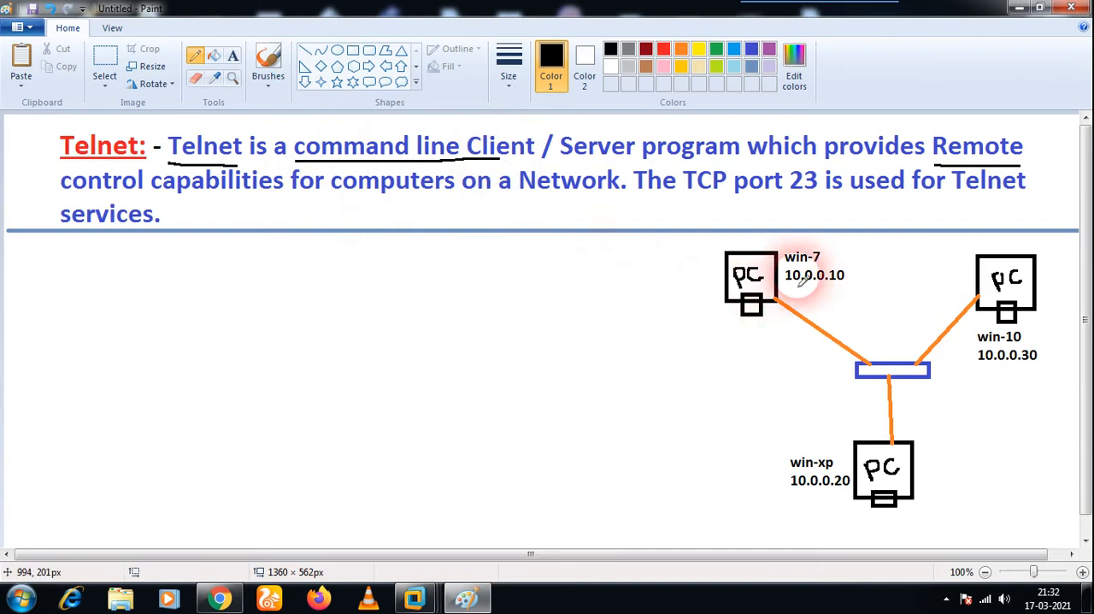
Circle the win-7, win-10 and win-xp computers in the network diagram with freehand black pencil loops.
mouse_move(843, 254)
left_mouse_down()
mouse_move(800, 238)
mouse_move(727, 241)
mouse_move(716, 297)
mouse_move(771, 344)
mouse_move(844, 310)
mouse_move(850, 261)
left_mouse_up()
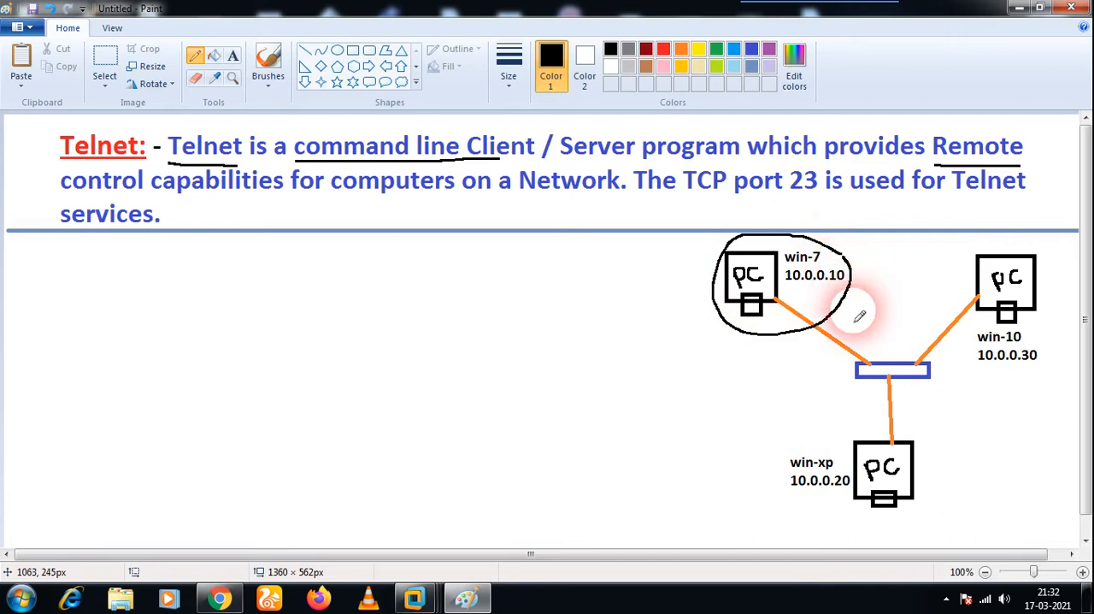
mouse_move(1044, 250)
left_mouse_down()
mouse_move(967, 259)
mouse_move(984, 364)
mouse_move(1052, 354)
mouse_move(1053, 244)
mouse_move(1044, 249)
left_mouse_up()
mouse_move(935, 442)
left_mouse_down()
mouse_move(850, 427)
mouse_move(770, 459)
mouse_move(843, 524)
mouse_move(948, 476)
mouse_move(935, 435)
mouse_move(937, 462)
left_mouse_up()
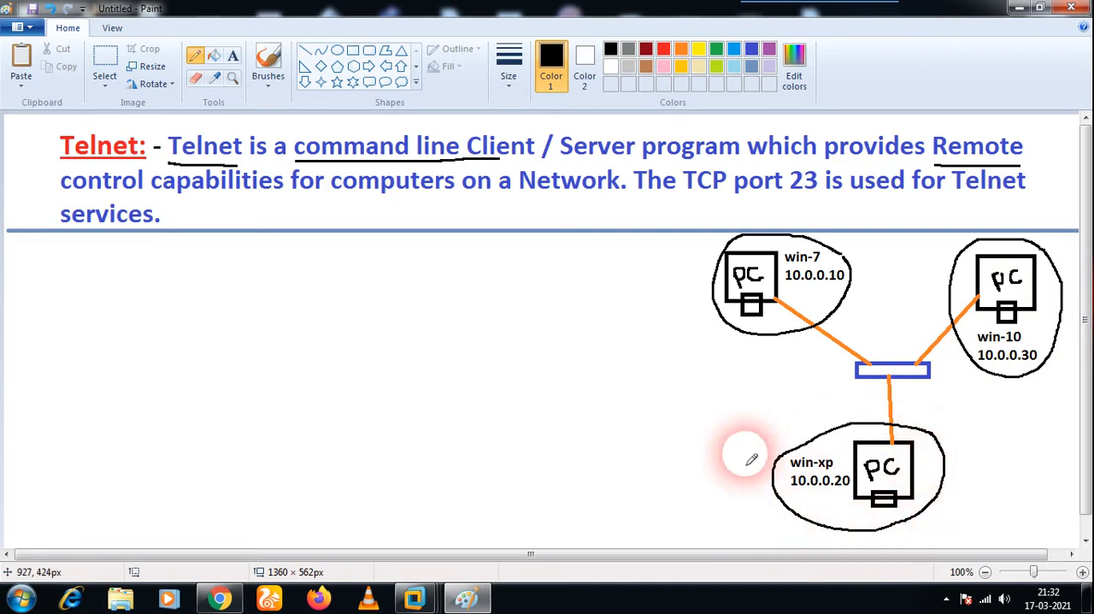
Undo the three freehand circles around the computers in the network diagram.
key("ctrl+z")
key("ctrl+z")
key("ctrl+z")
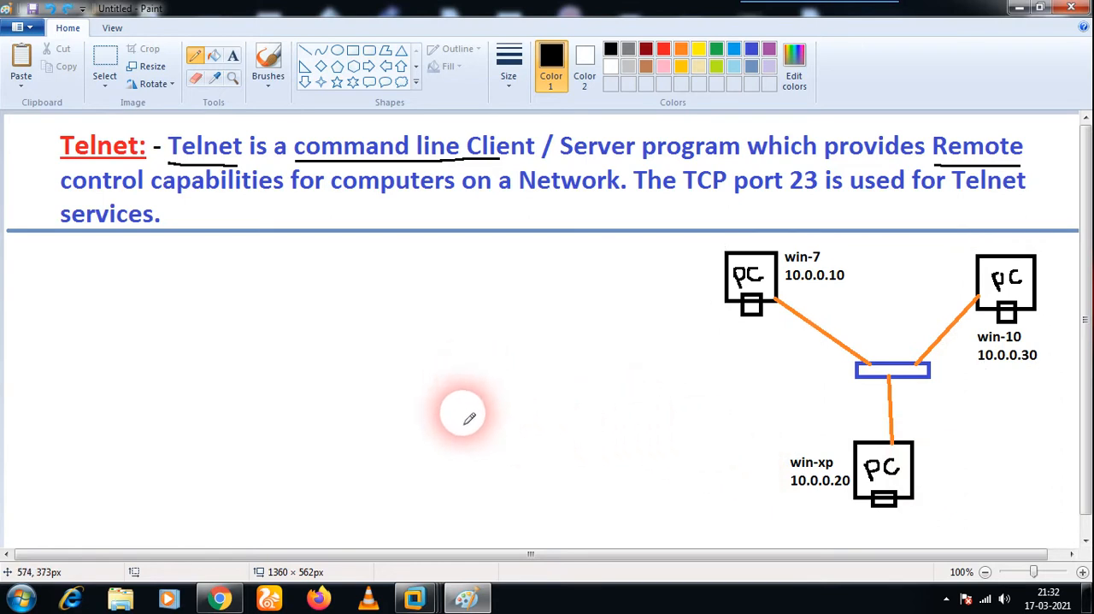
Switch to Chrome, search YouTube for the trainer's networking channel by name, and return to the Paint drawing.
left_click(220, 597)
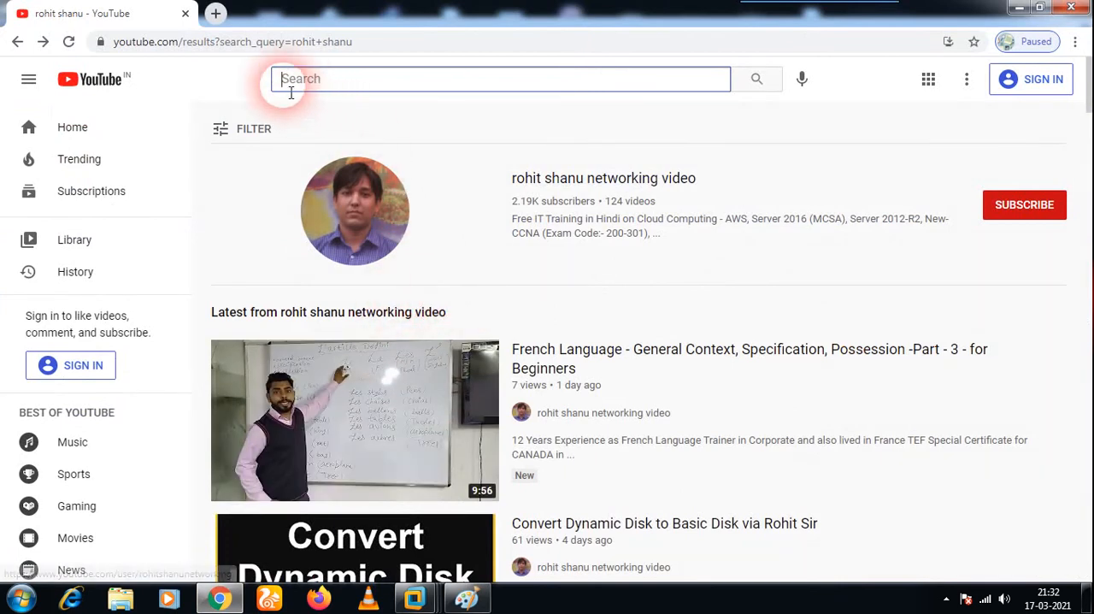
type("rohit shanu")
key("Return")
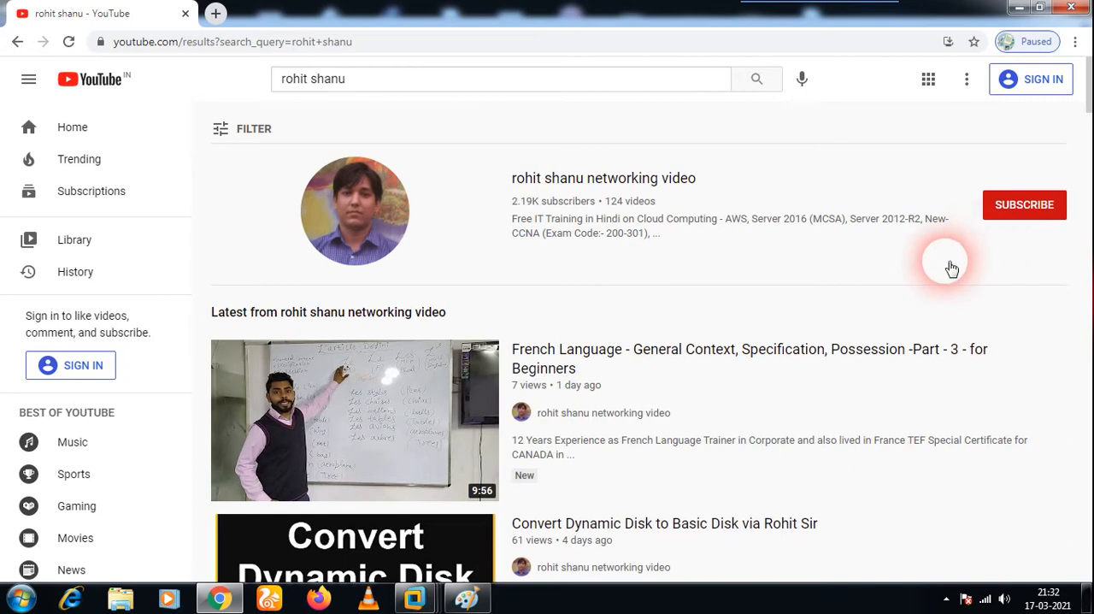
left_click(1019, 8)
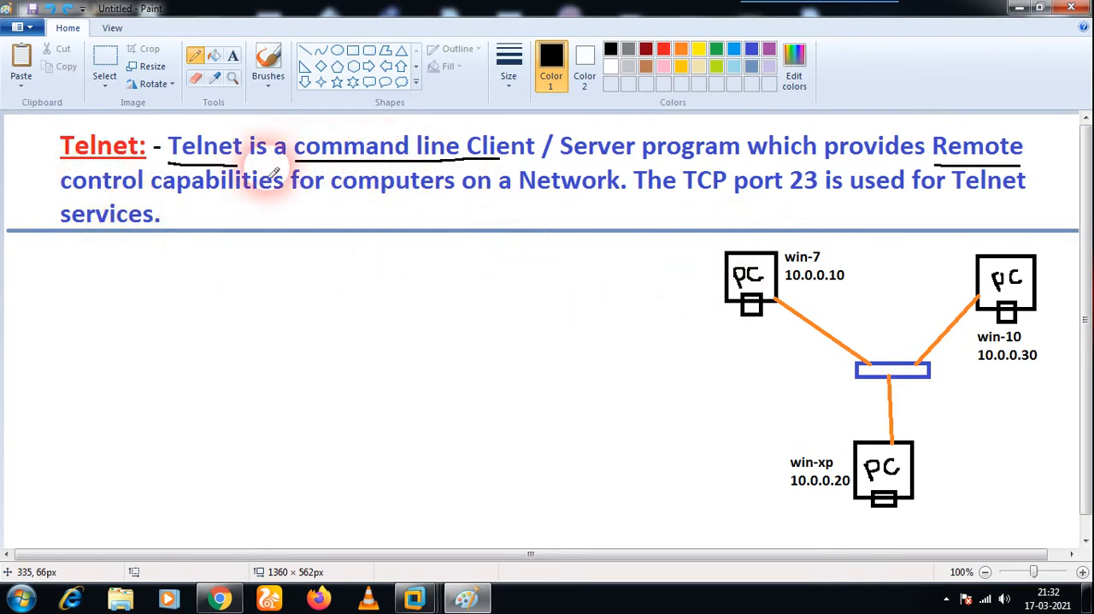
Underline "command line Client" again and handwrite "Telnet" and "Client, Server" with underlines in the blank area below the definition.
left_click_drag(286, 158, 510, 167)
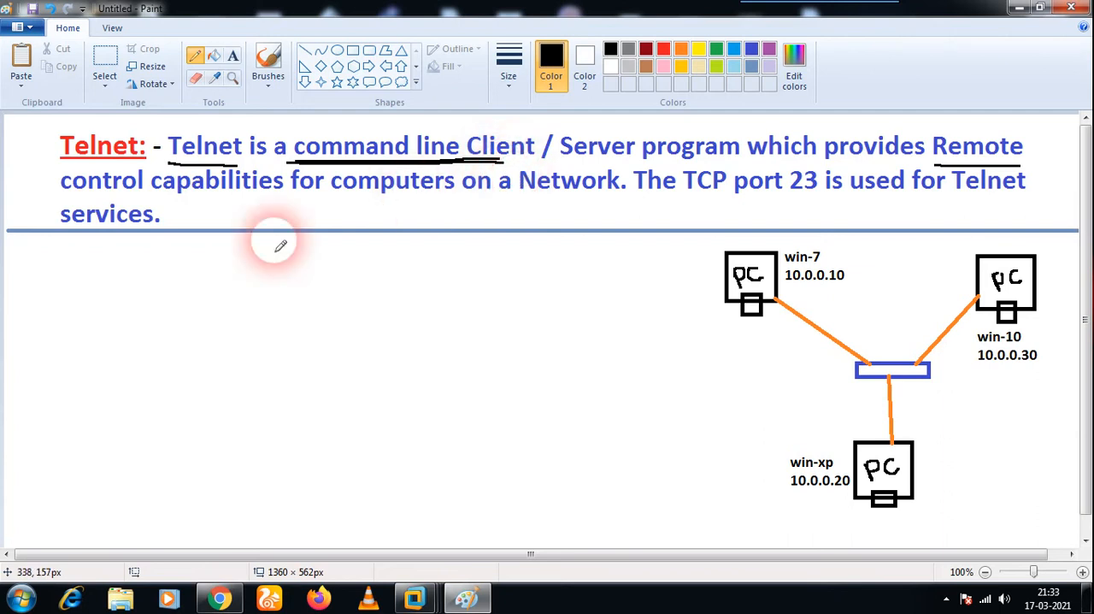
mouse_move(104, 317)
left_mouse_down()
mouse_move(108, 347)
mouse_move(116, 313)
mouse_move(132, 333)
mouse_move(159, 317)
mouse_move(176, 282)
mouse_move(177, 297)
mouse_move(190, 291)
left_mouse_up()
mouse_move(163, 349)
left_mouse_down()
mouse_move(213, 317)
mouse_move(208, 378)
mouse_move(252, 356)
mouse_move(256, 311)
mouse_move(269, 338)
mouse_move(287, 342)
mouse_move(312, 309)
mouse_move(323, 335)
mouse_move(368, 319)
mouse_move(358, 314)
mouse_move(391, 288)
mouse_move(427, 281)
left_mouse_up()
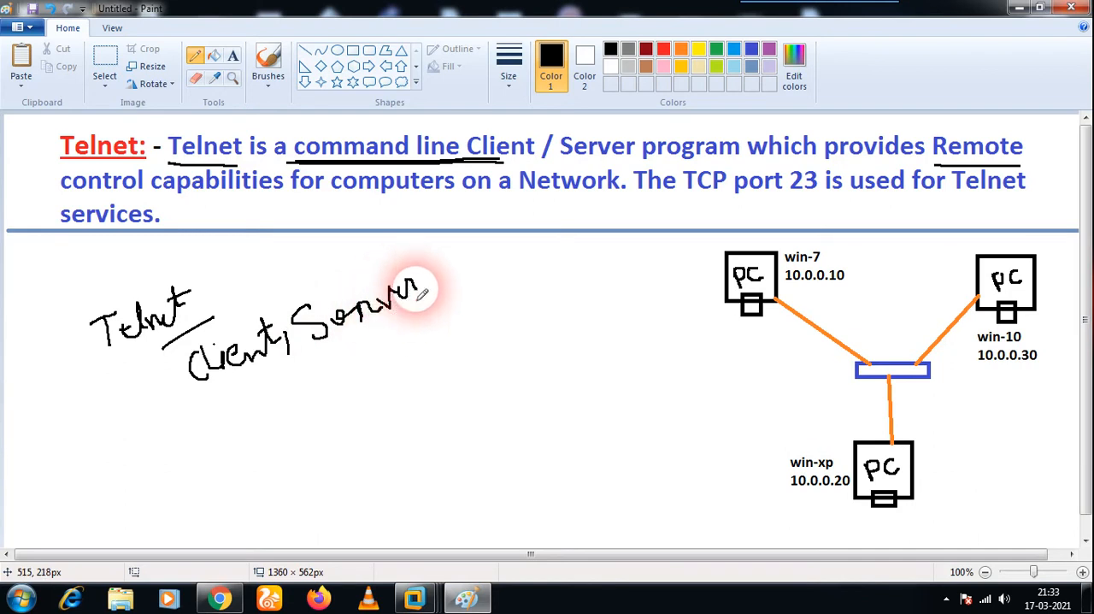
left_click_drag(192, 393, 490, 284)
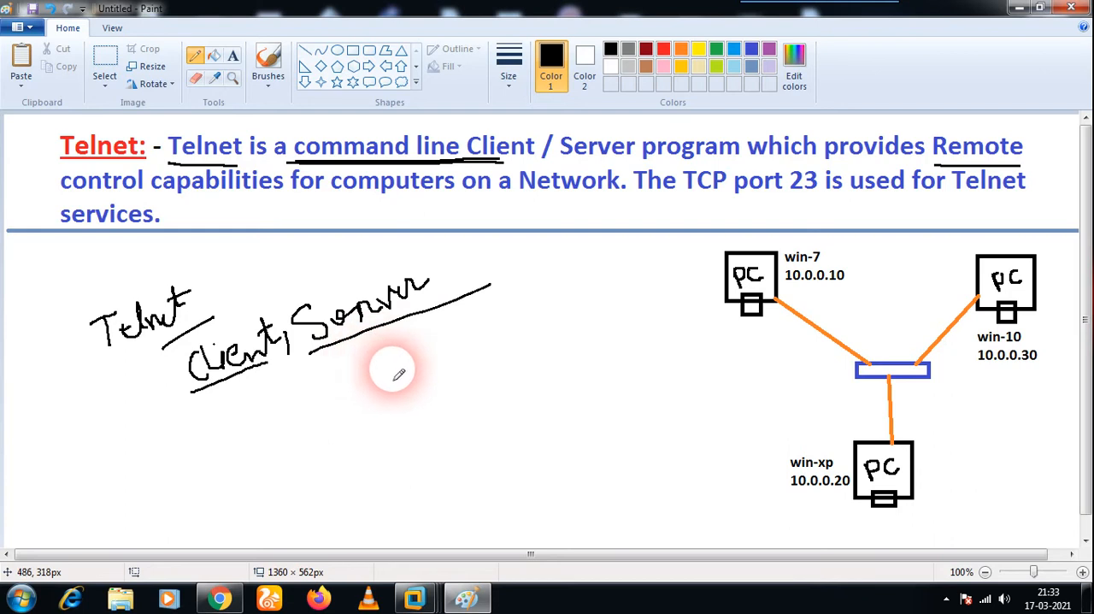
Circle the win-7 and win-10 computers and label them by hand as "Server" and "Client" respectively.
mouse_move(860, 275)
left_mouse_down()
mouse_move(834, 235)
mouse_move(715, 240)
mouse_move(699, 342)
mouse_move(823, 327)
mouse_move(857, 295)
mouse_move(860, 274)
left_mouse_up()
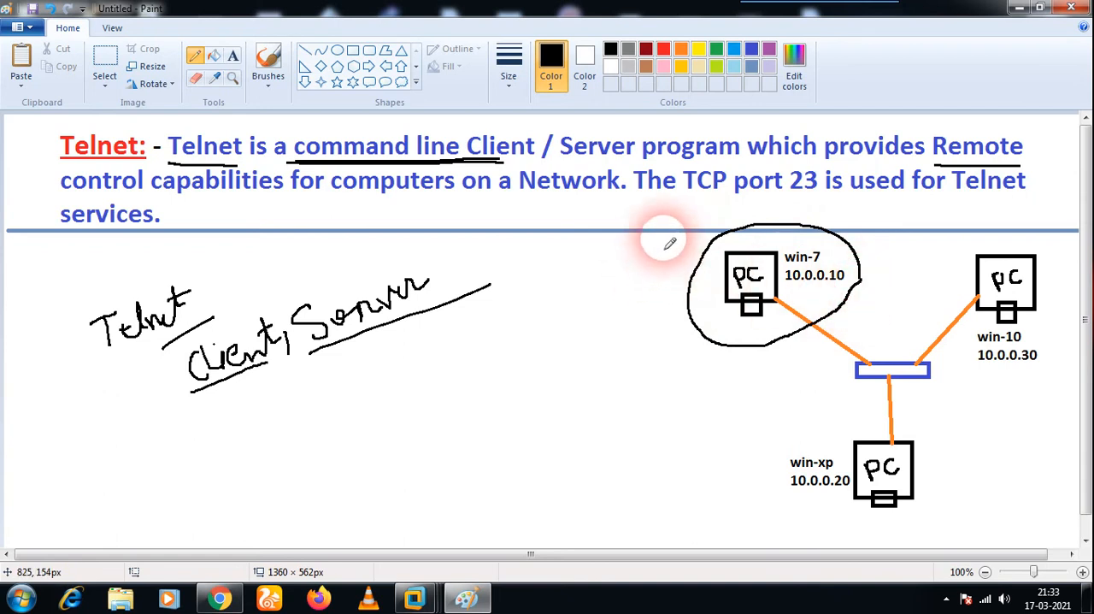
mouse_move(665, 242)
left_mouse_down()
mouse_move(653, 242)
mouse_move(650, 261)
mouse_move(691, 252)
mouse_move(729, 220)
mouse_move(750, 222)
left_mouse_up()
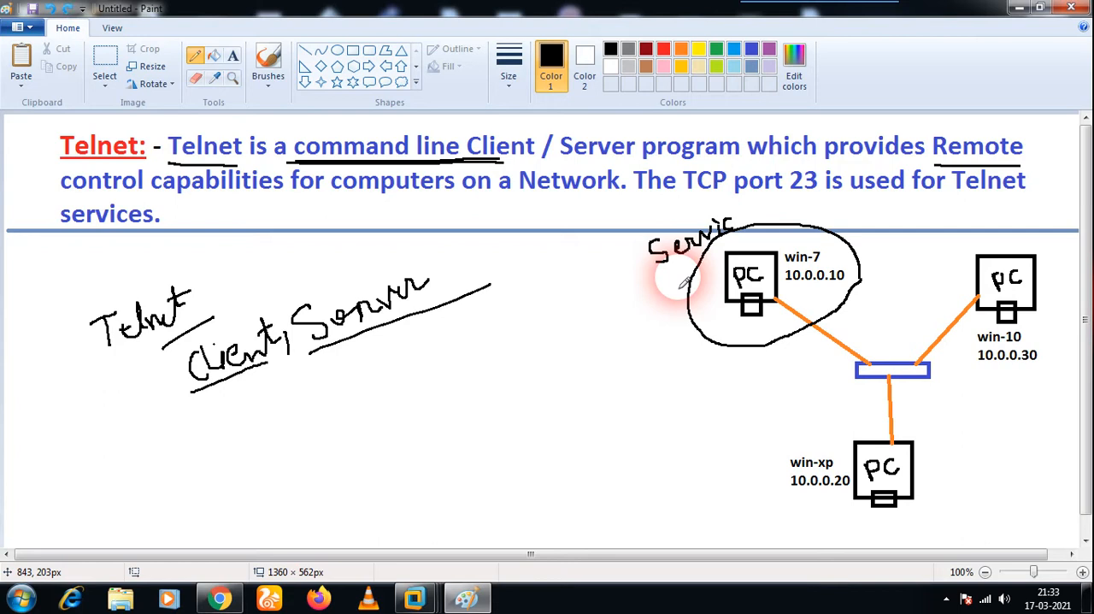
mouse_move(683, 278)
left_mouse_down()
mouse_move(718, 233)
mouse_move(740, 216)
mouse_move(752, 220)
left_mouse_up()
mouse_move(1009, 241)
left_mouse_down()
mouse_move(957, 312)
mouse_move(1022, 376)
mouse_move(1068, 282)
mouse_move(999, 241)
mouse_move(994, 226)
mouse_move(1062, 222)
mouse_move(1056, 209)
left_mouse_up()
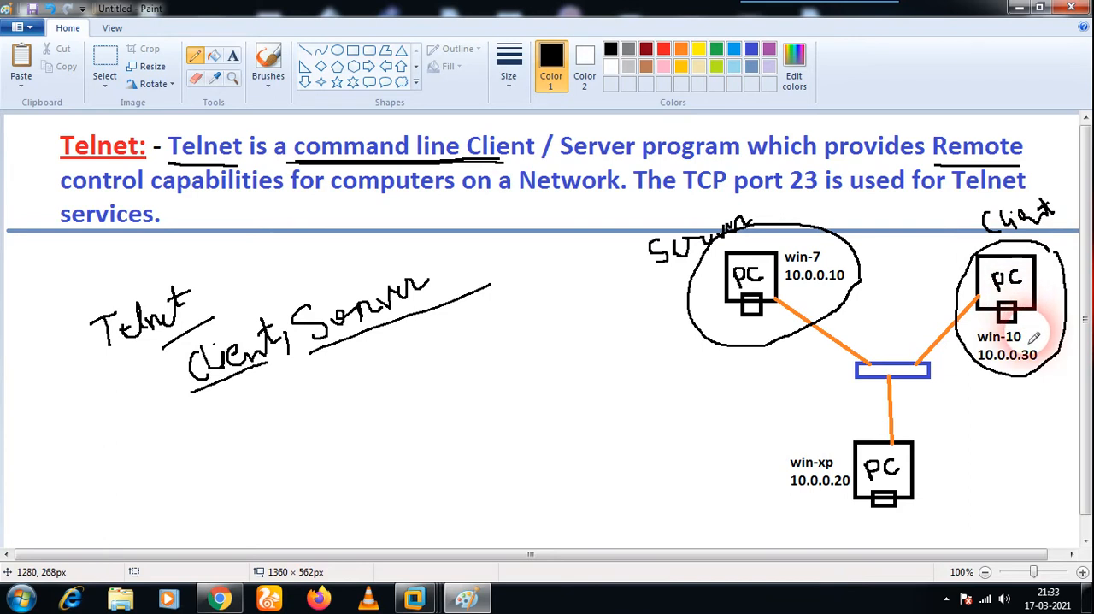
Draw an arrow from win-10 to win-7 and one back, with a small alpha-like mark between them.
mouse_move(964, 313)
left_mouse_down()
mouse_move(859, 291)
mouse_move(877, 288)
left_mouse_up()
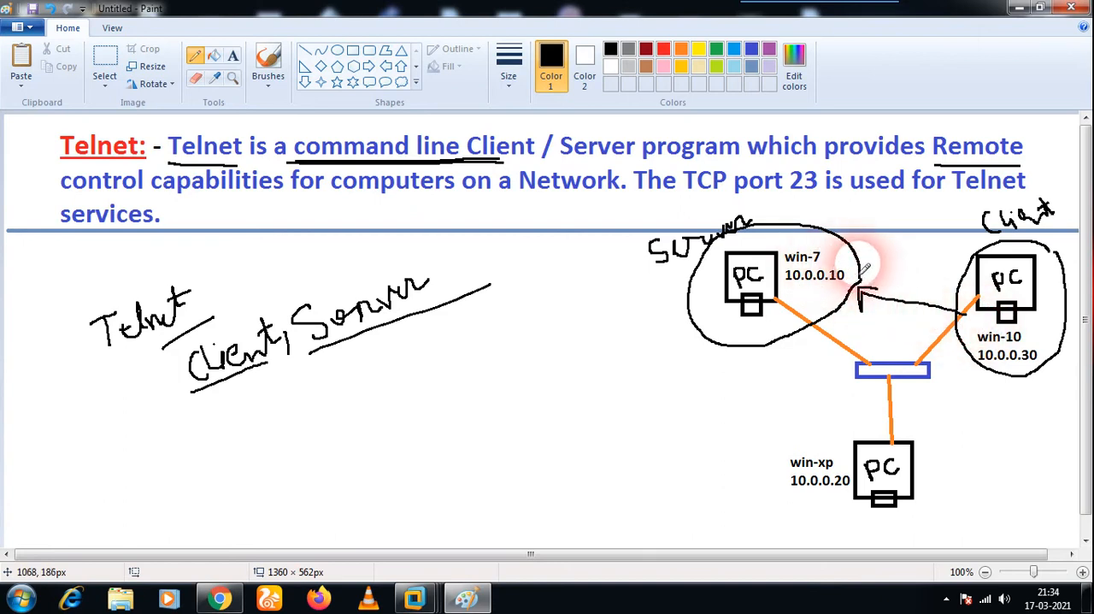
mouse_move(842, 259)
left_mouse_down()
mouse_move(944, 275)
mouse_move(926, 275)
left_mouse_up()
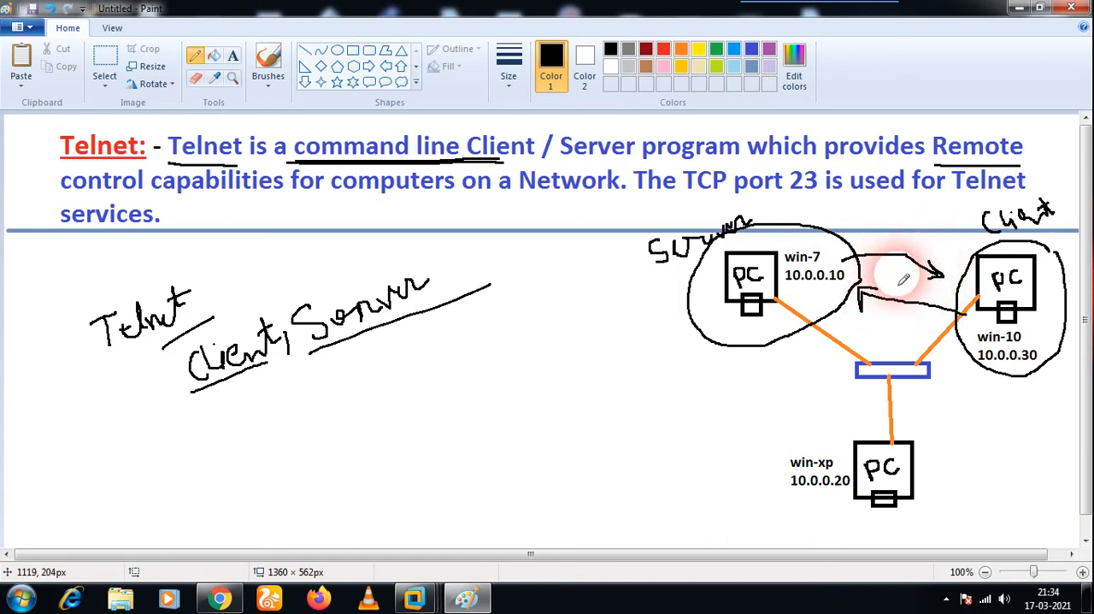
left_click_drag(904, 275, 910, 289)
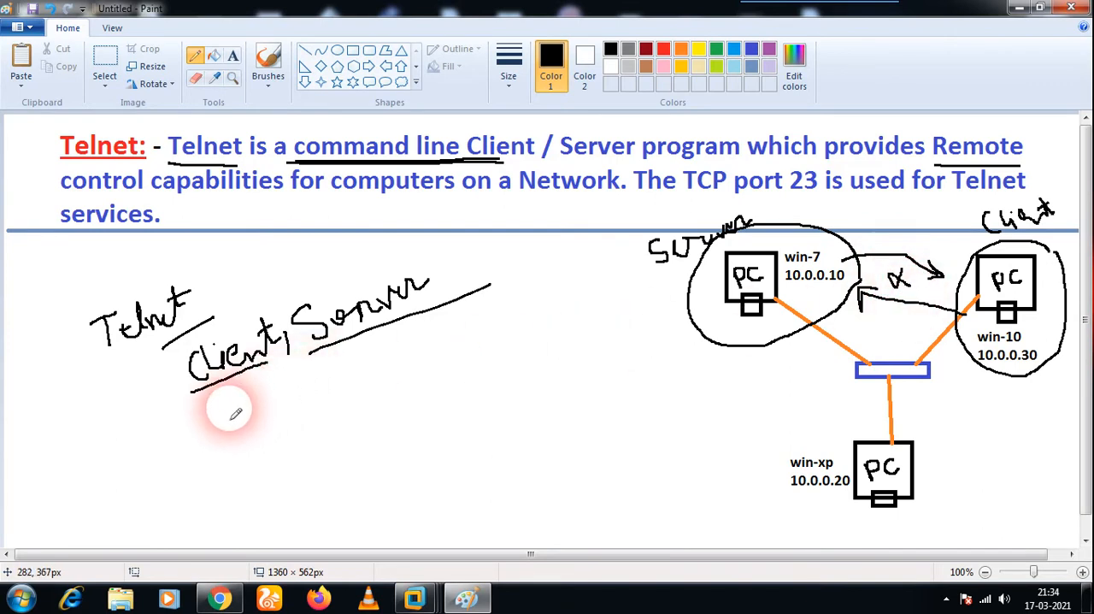
Annotate the handwritten notes with "lins" under Server, an arrow and circle on Client, and a curved stroke with crossing marks.
mouse_move(381, 330)
left_mouse_down()
mouse_move(405, 376)
mouse_move(479, 357)
left_mouse_up()
left_click_drag(232, 376, 267, 419)
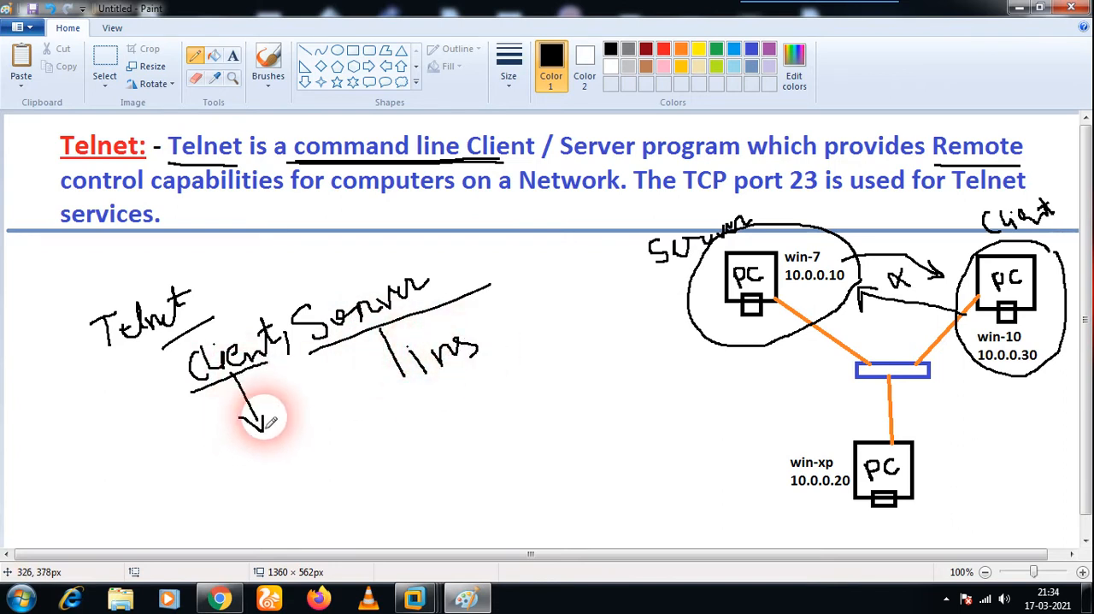
mouse_move(287, 348)
left_mouse_down()
mouse_move(247, 303)
mouse_move(182, 410)
mouse_move(268, 420)
mouse_move(288, 350)
left_mouse_up()
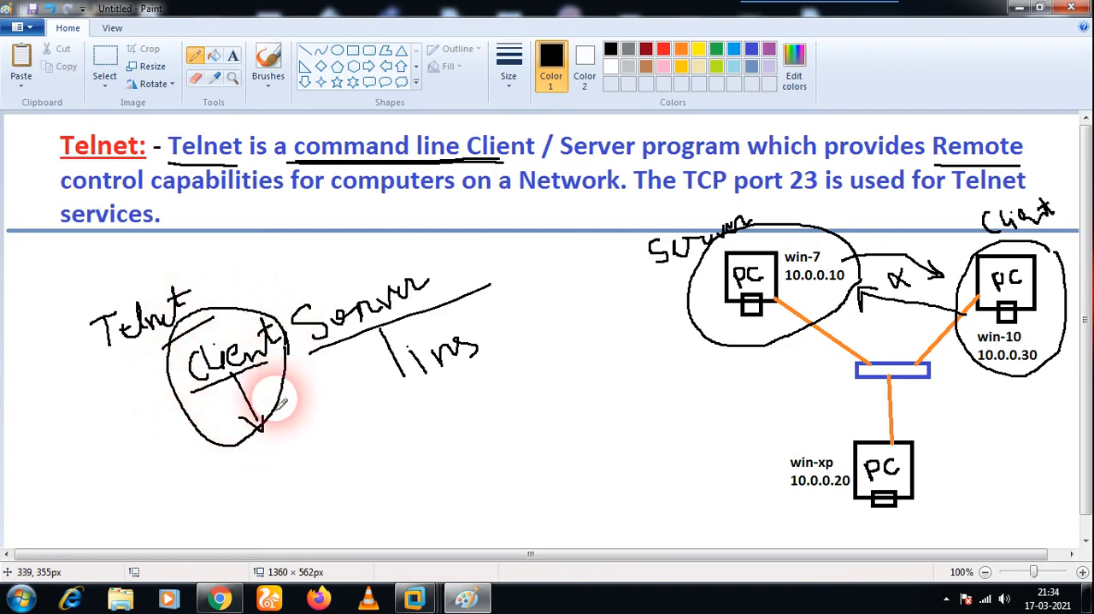
mouse_move(402, 371)
left_mouse_down()
mouse_move(374, 334)
mouse_move(440, 346)
mouse_move(340, 448)
left_mouse_up()
mouse_move(381, 419)
left_mouse_down()
mouse_move(382, 446)
mouse_move(397, 442)
left_mouse_up()
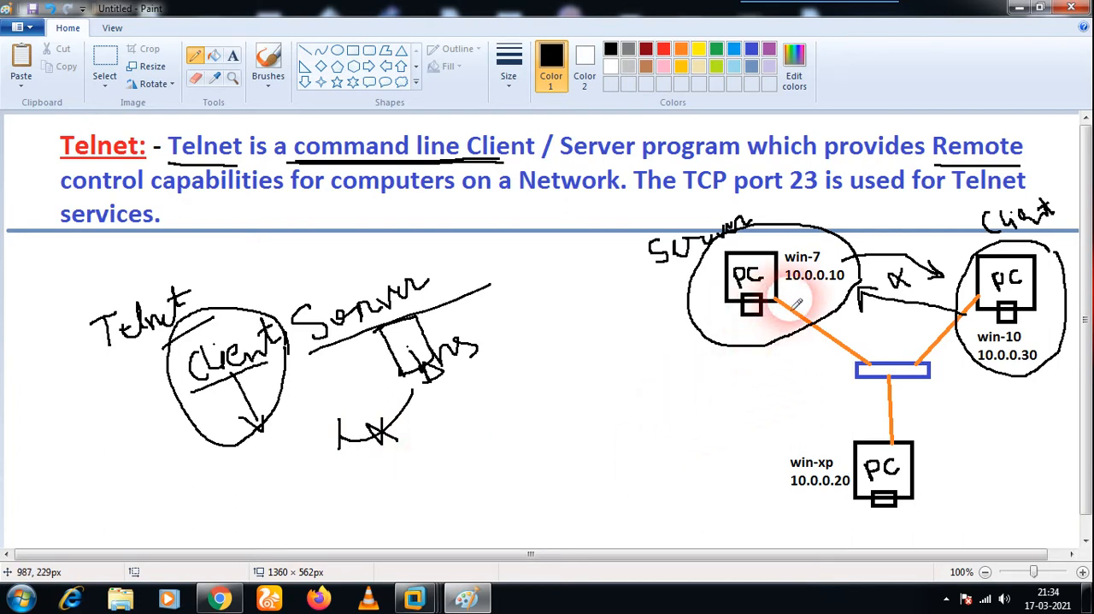
Underline the IP addresses 10.0.0.10, 10.0.0.30 and 10.0.0.20 in the network diagram.
left_click_drag(787, 290, 835, 290)
left_click_drag(978, 364, 1034, 361)
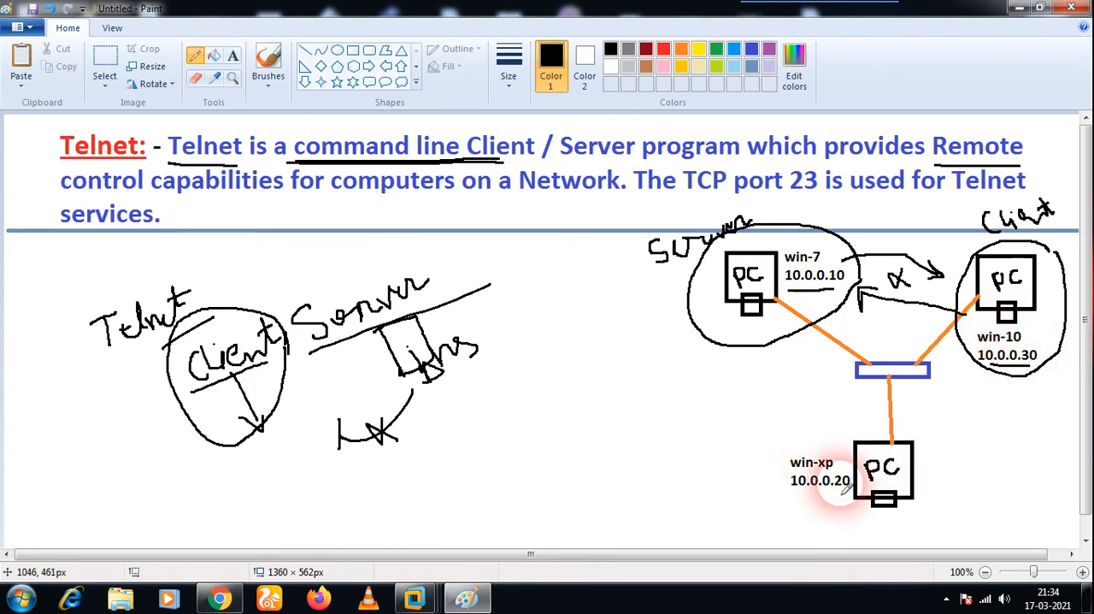
left_click_drag(792, 496, 834, 496)
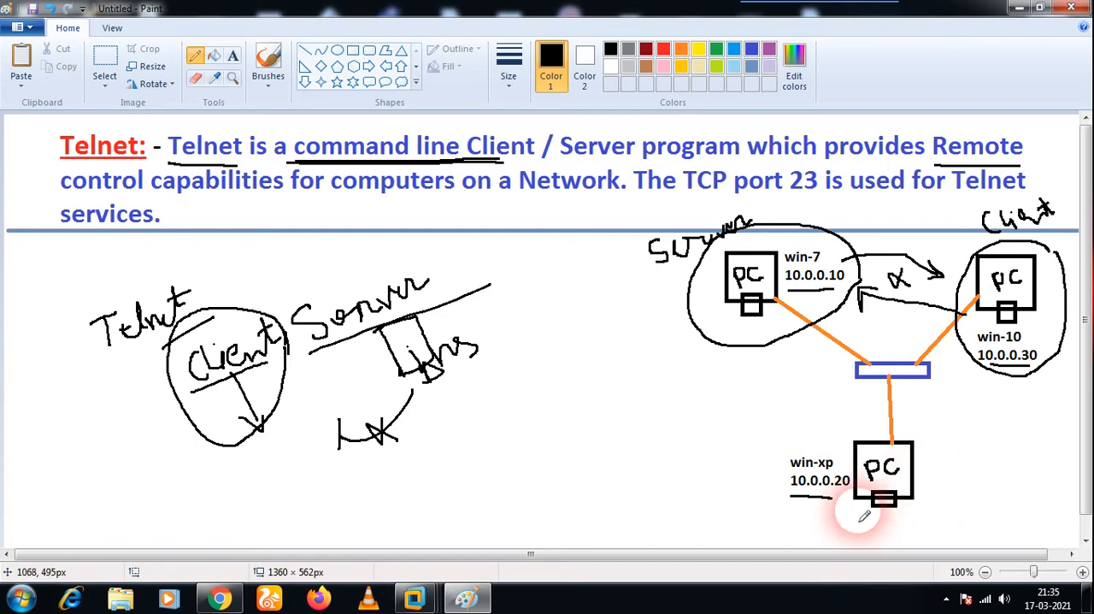
Switch to the VMware virtual machines, view Win7-PC, Client-XP and Windows 10 in turn, and return to Win7-PC.
left_click(414, 601)
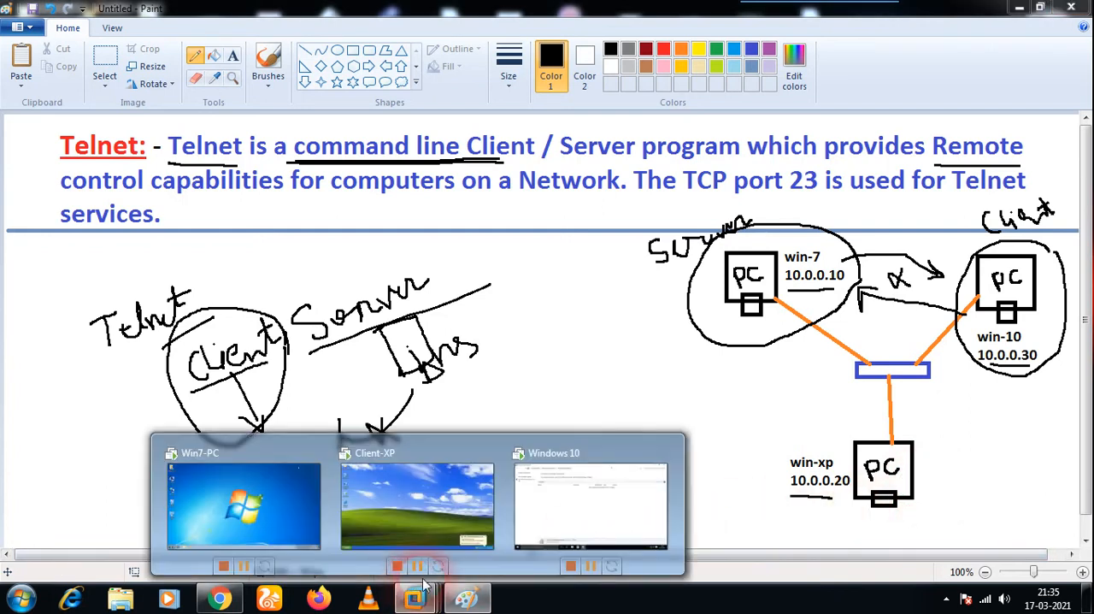
left_click(266, 518)
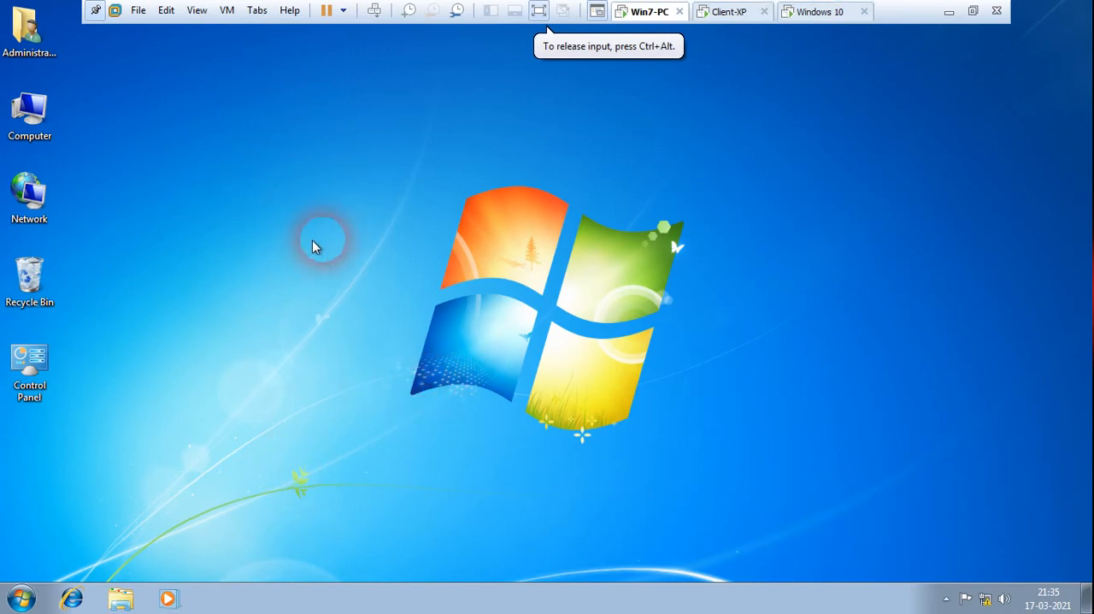
left_click(723, 12)
left_click(811, 12)
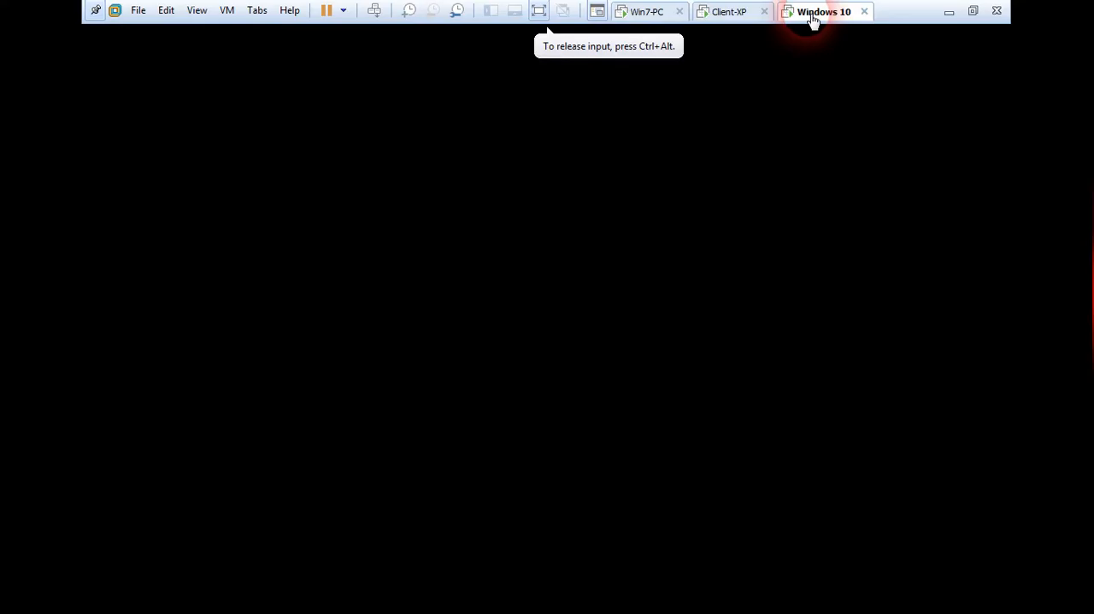
left_click(656, 17)
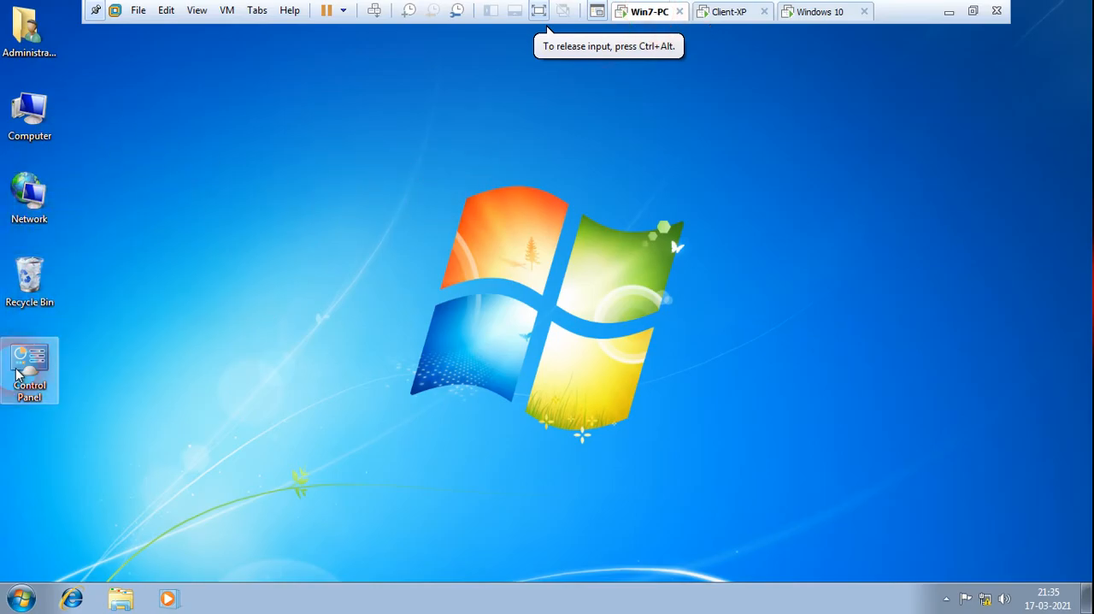
Check the IPv4 address settings of the Local Area Connection on Win7-PC and close its properties without changes.
right_click(33, 197)
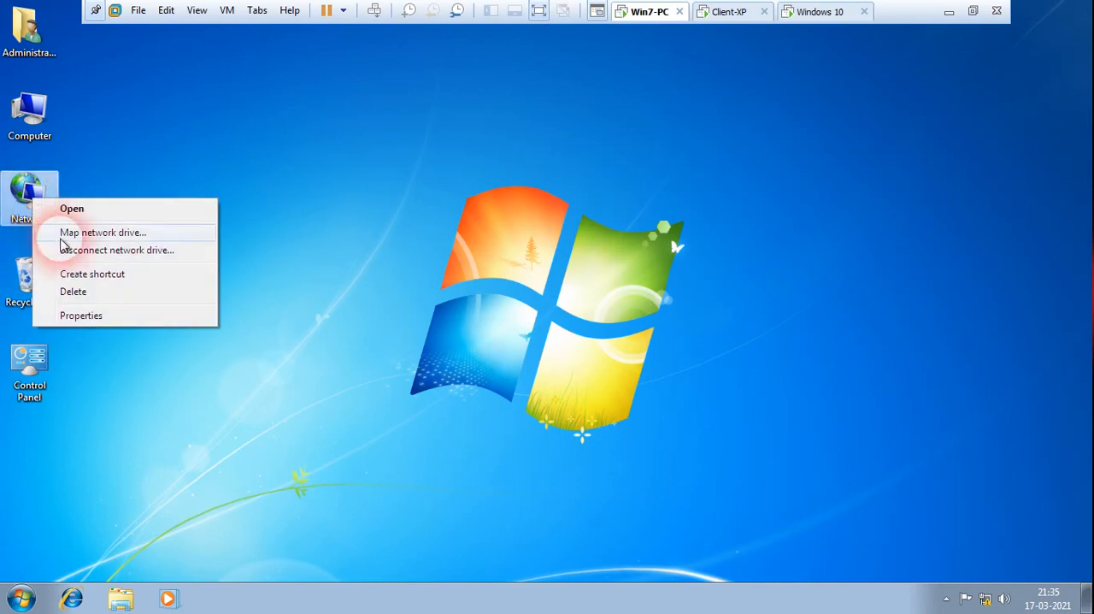
left_click(86, 315)
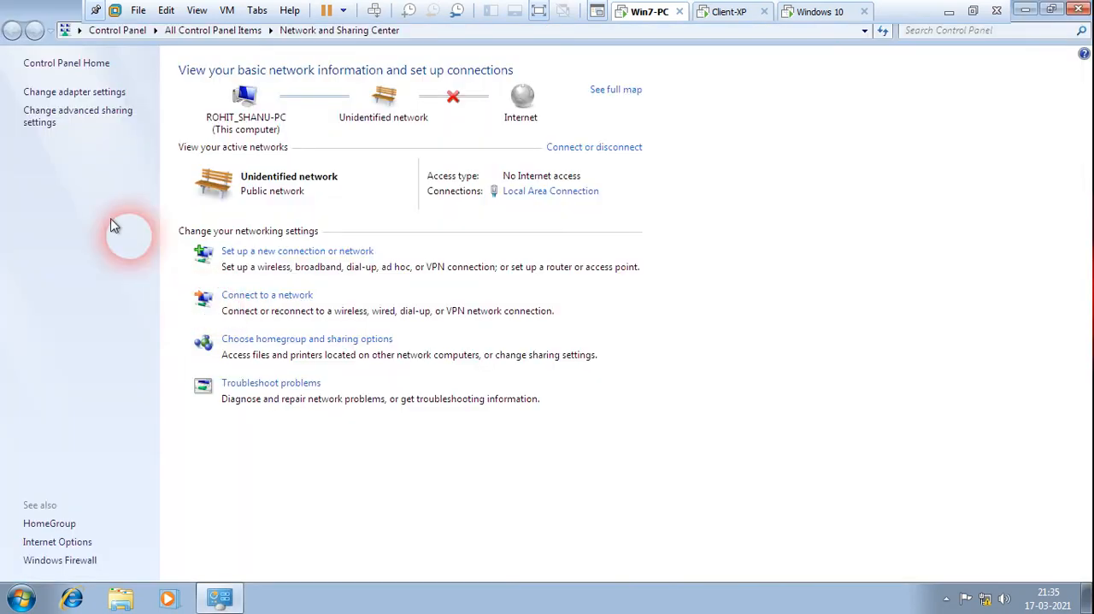
left_click(72, 93)
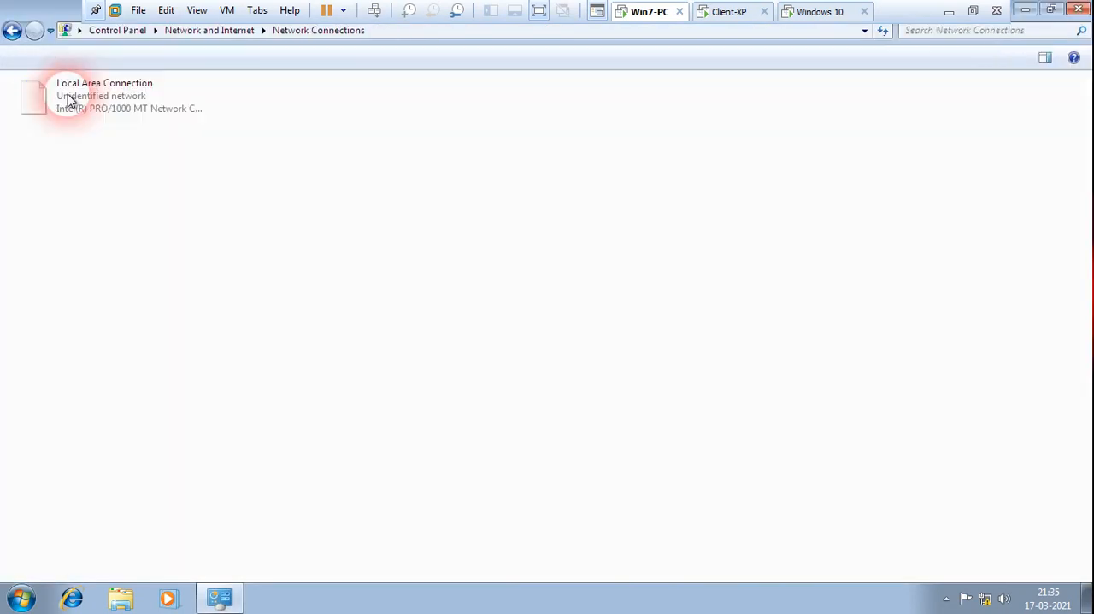
right_click(74, 102)
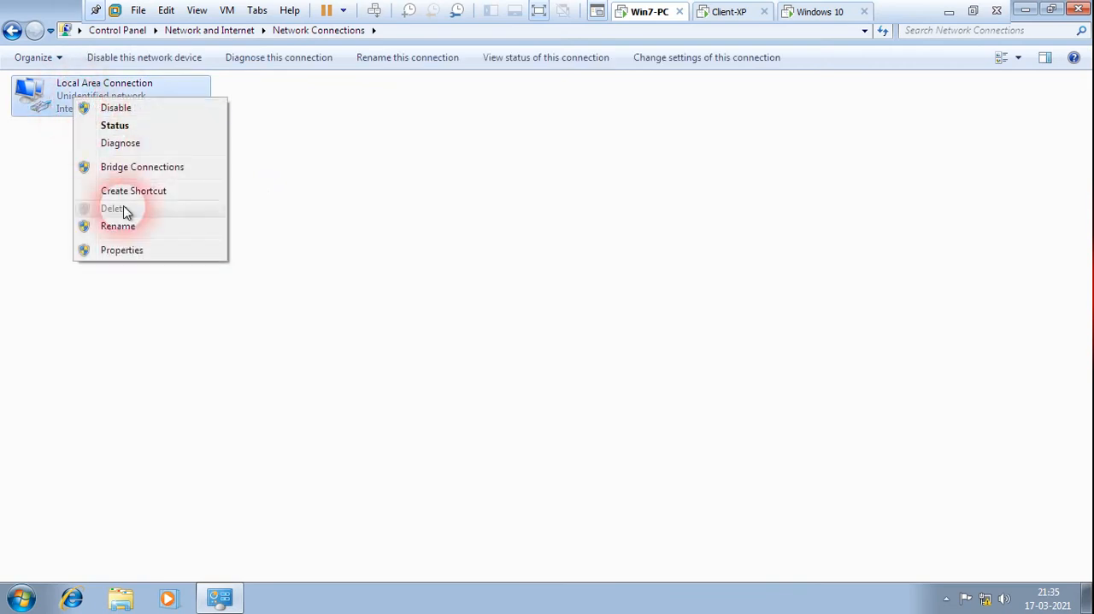
left_click(128, 249)
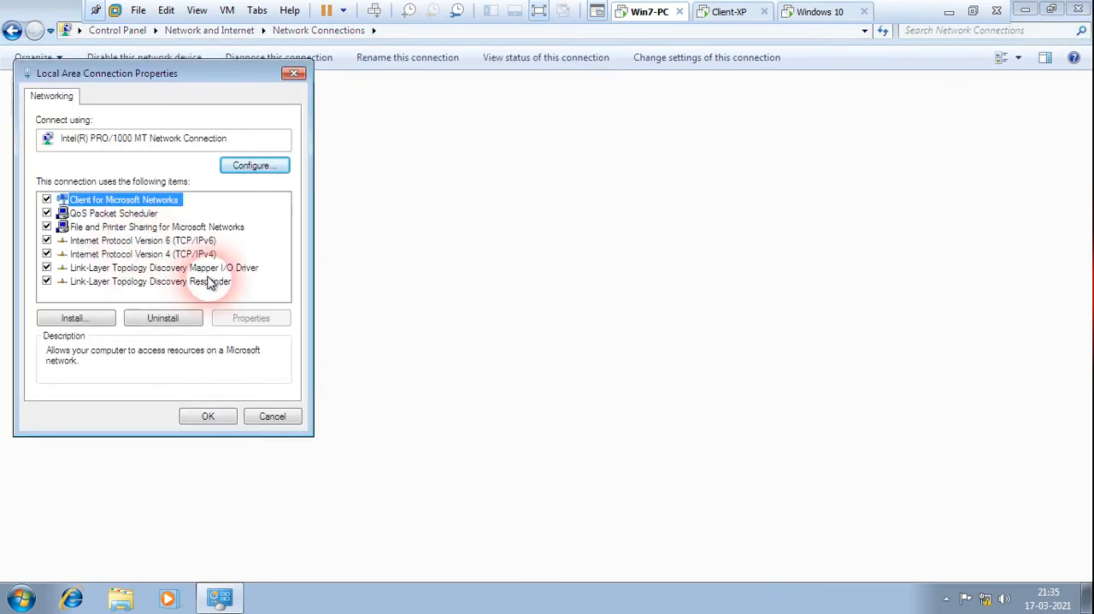
left_click(141, 255)
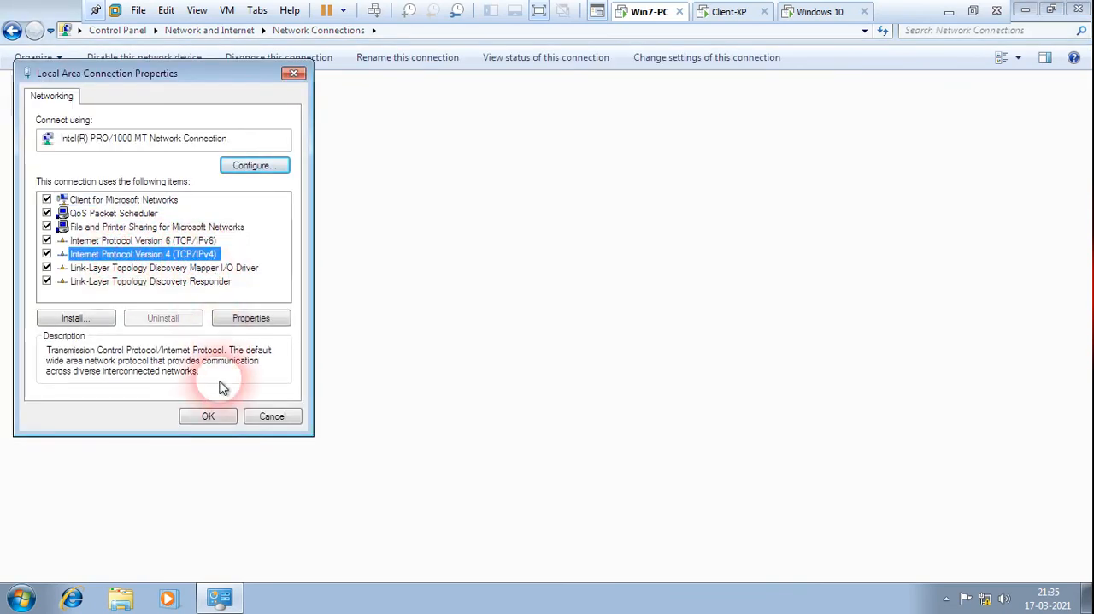
left_click(256, 318)
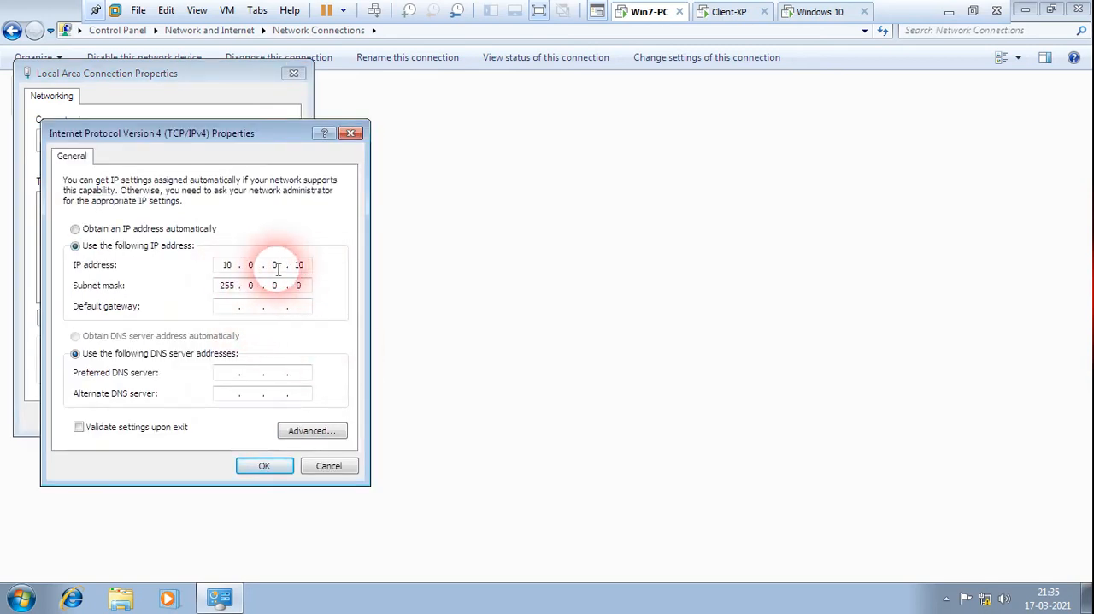
left_click(349, 132)
left_click(294, 74)
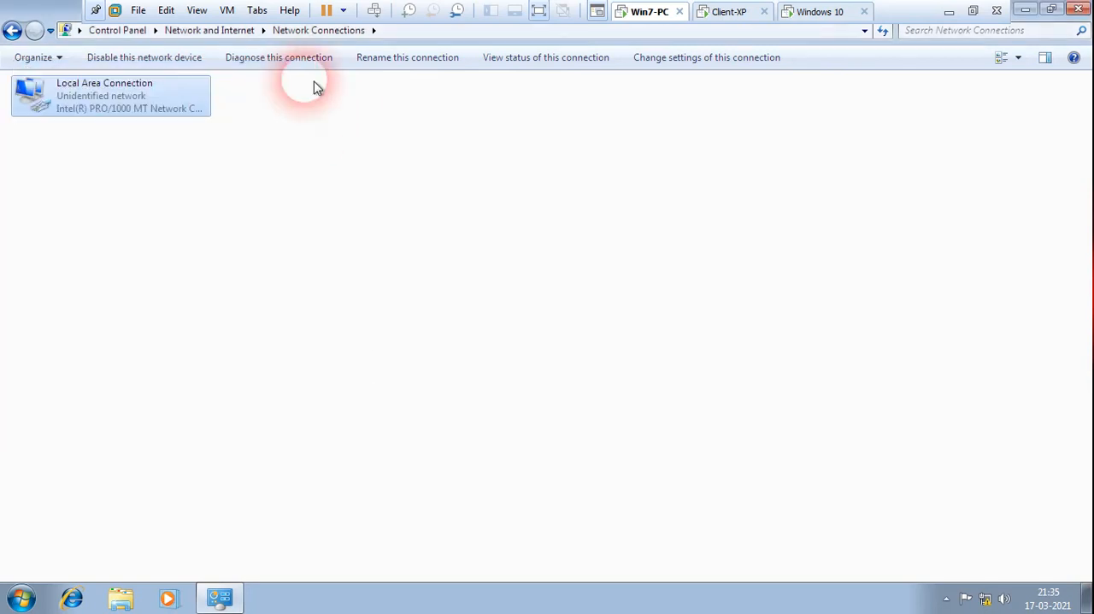
Close Network Connections on Win7-PC and switch to the Client-XP virtual machine.
left_click(1076, 8)
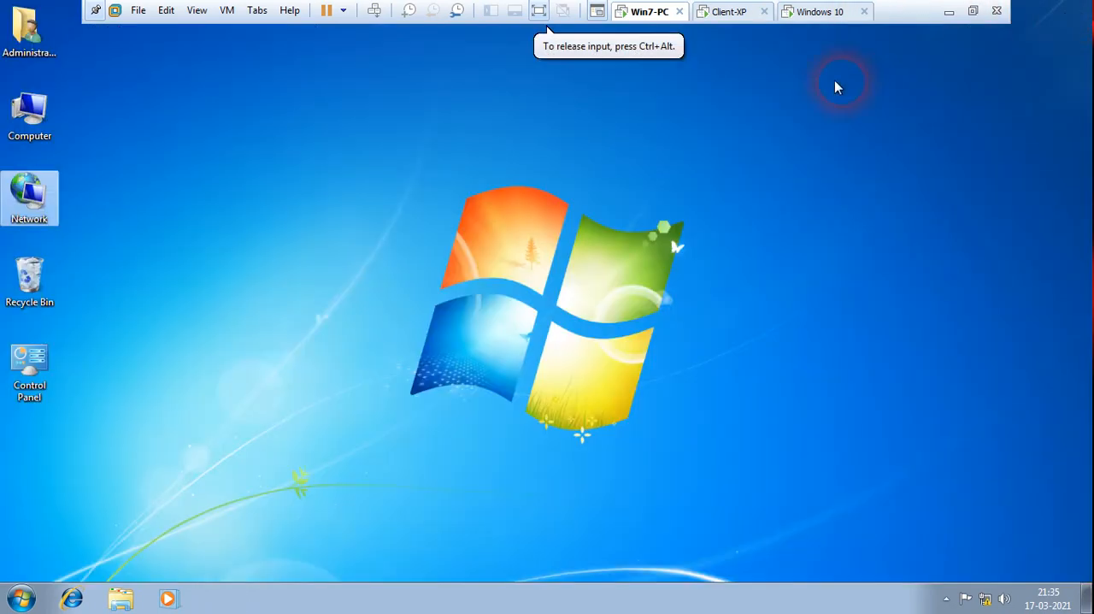
left_click(726, 11)
right_click(28, 171)
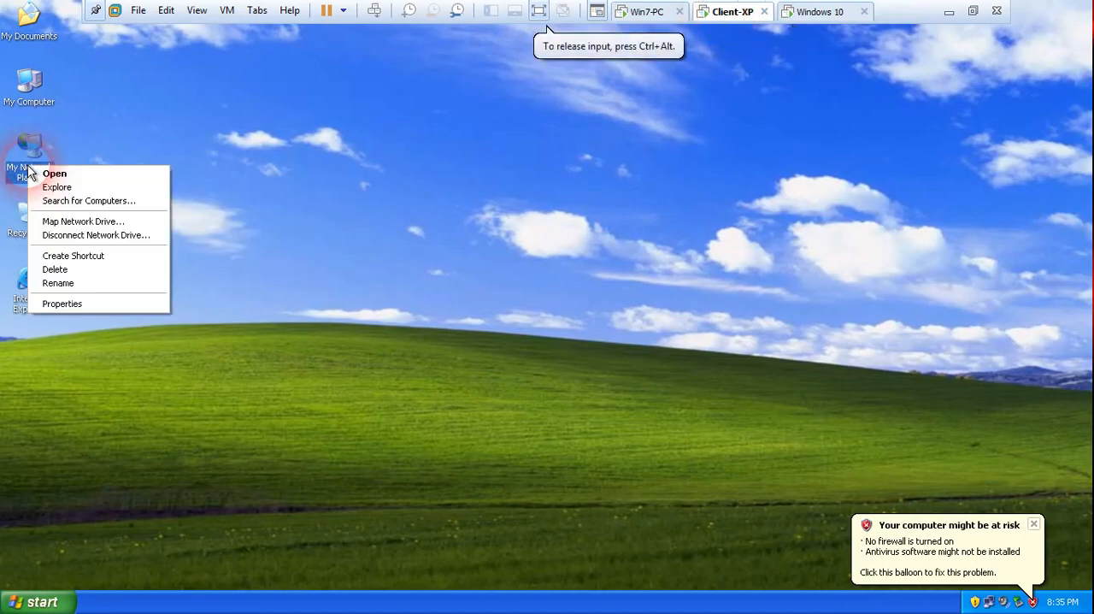
left_click(283, 268)
Return to Win7-PC, view its list of network adapters, and close the window again.
left_click(647, 14)
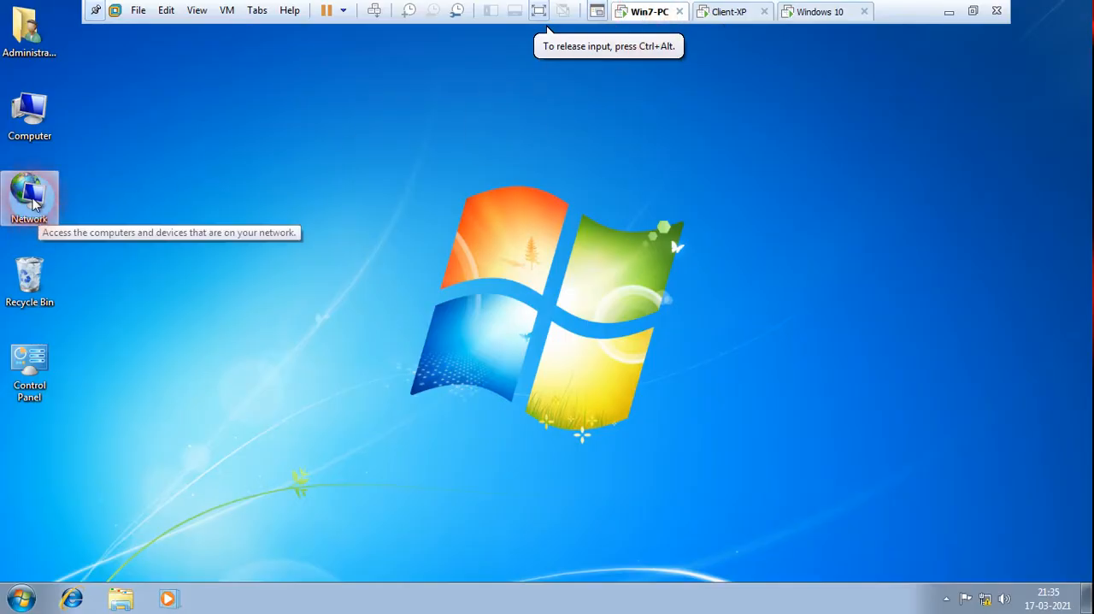
right_click(36, 202)
left_click(95, 312)
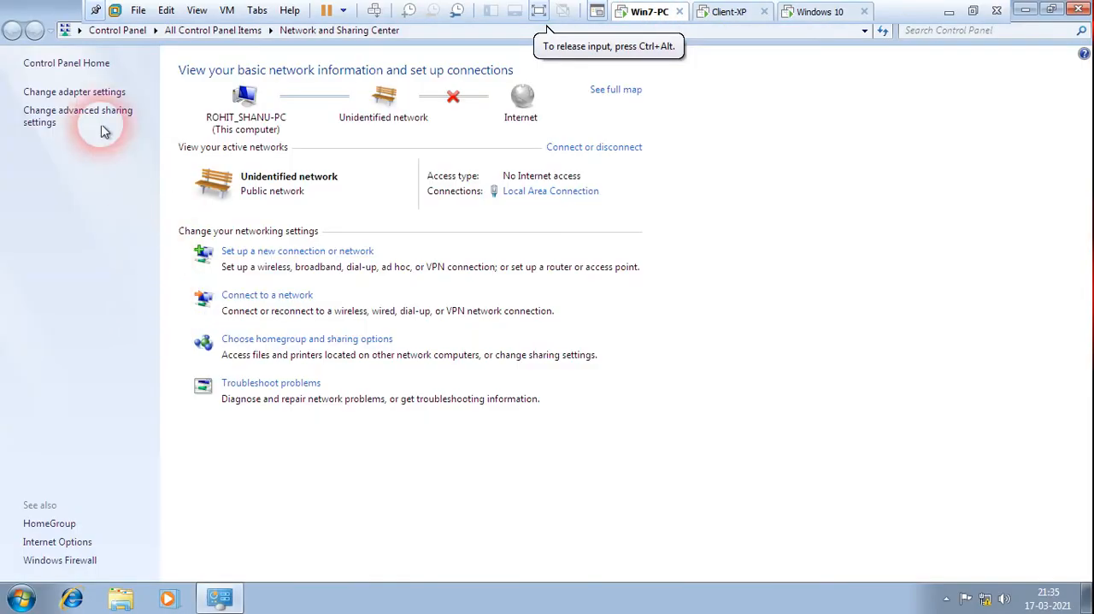
left_click(39, 92)
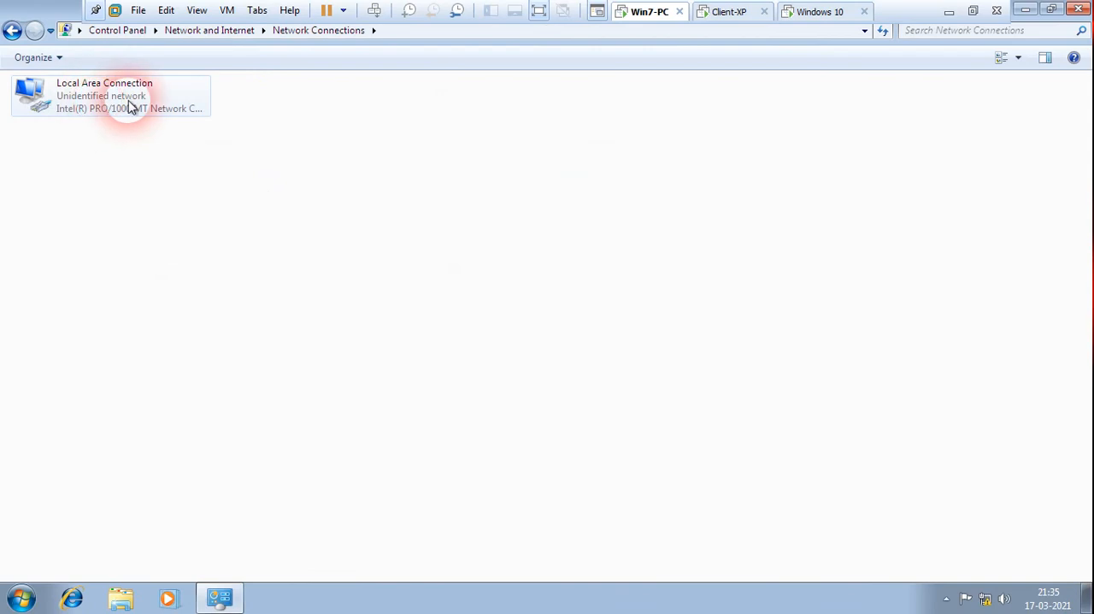
left_click(1079, 10)
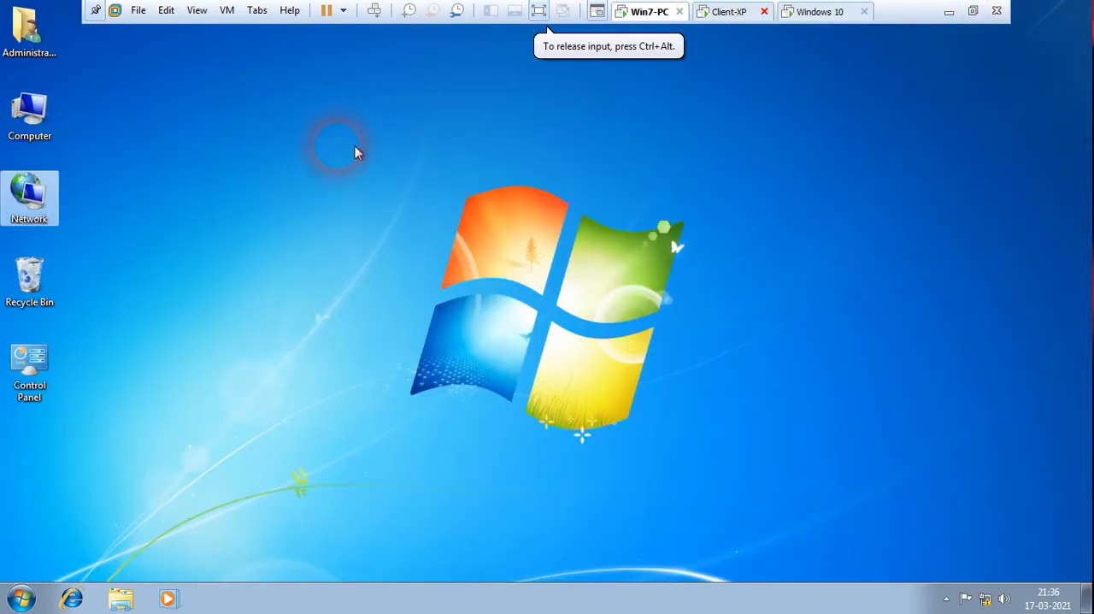
On Client-XP, open the Local Area Connection properties and select Internet Protocol (TCP/IP).
left_click(729, 15)
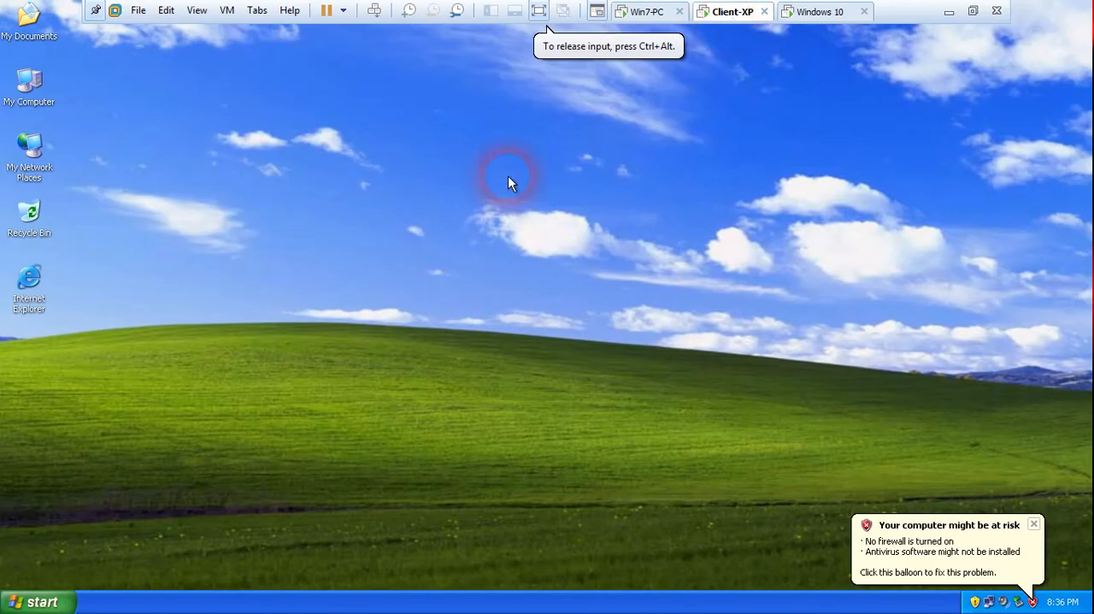
right_click(31, 173)
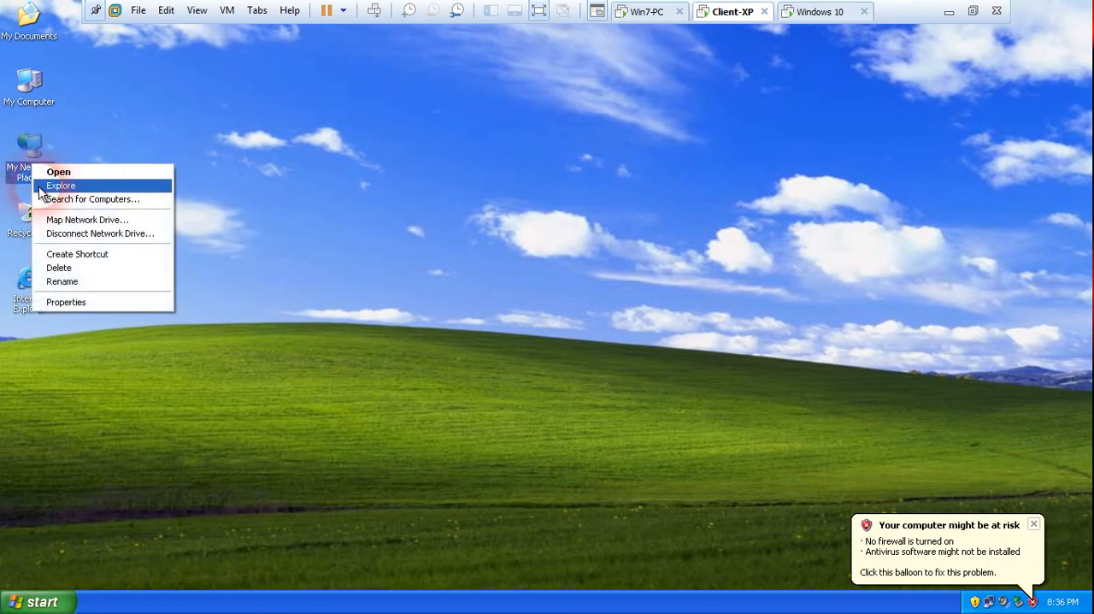
left_click(72, 300)
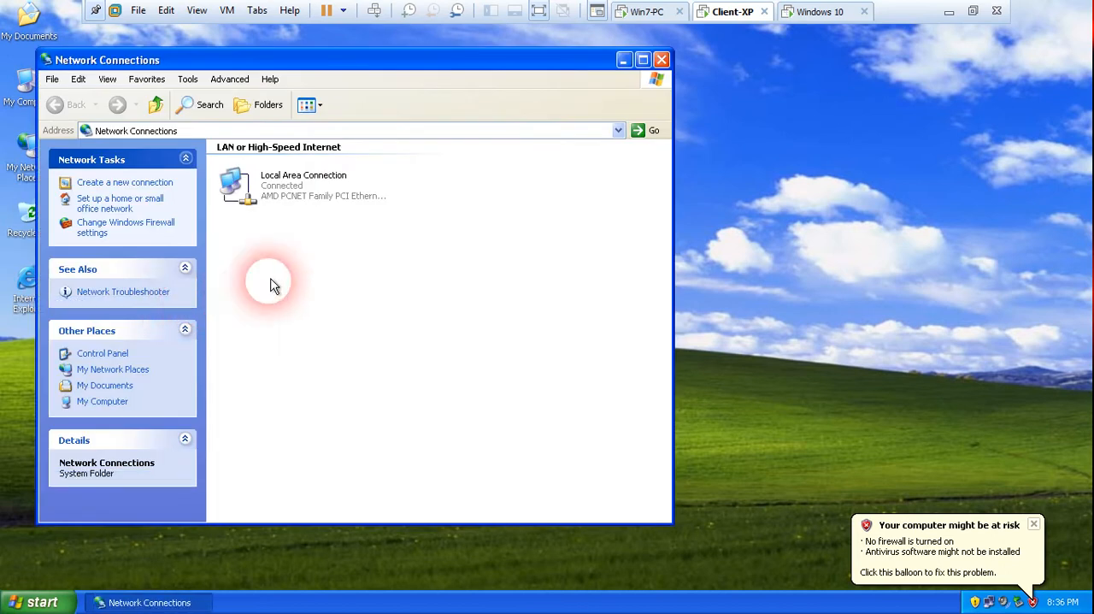
right_click(278, 182)
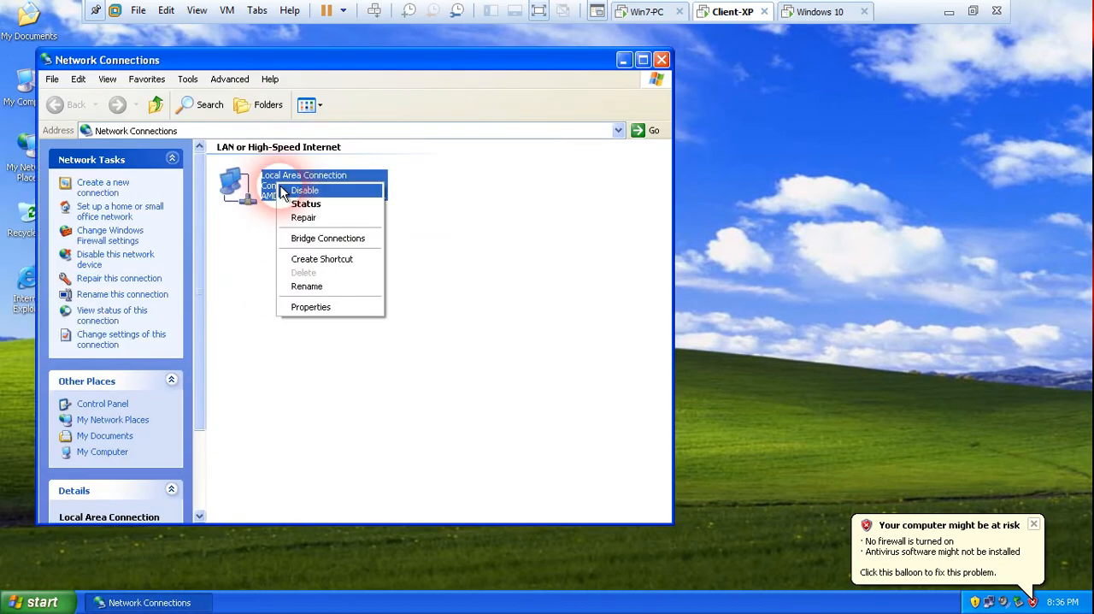
left_click(324, 308)
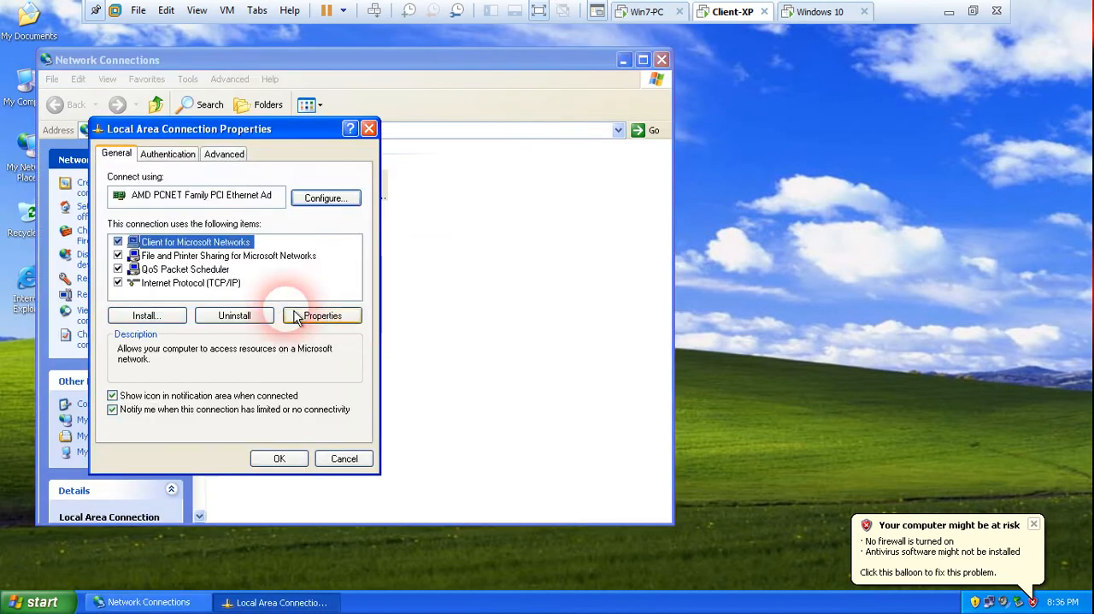
left_click(192, 286)
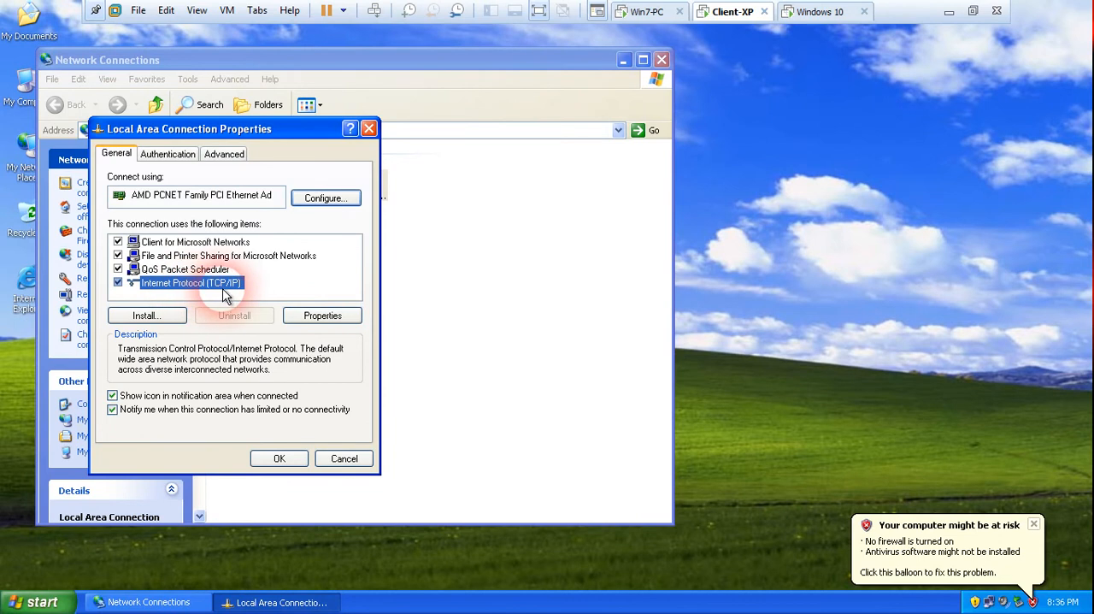
Switch to Win7-PC, view the Local Area Connection properties, and close them and Network Connections without changes.
left_click(650, 13)
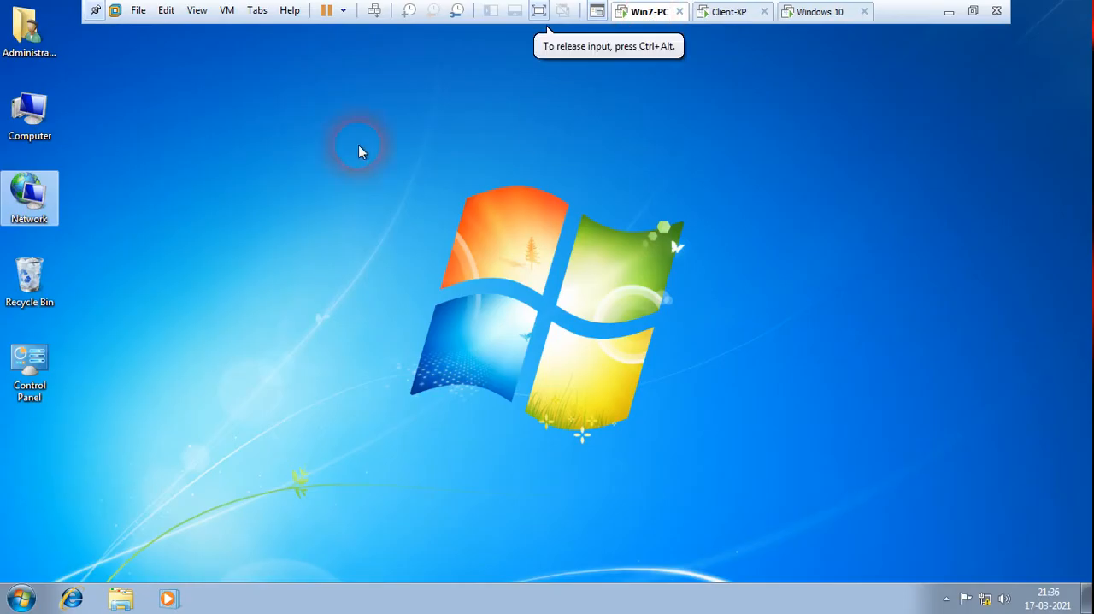
right_click(32, 198)
left_click(99, 314)
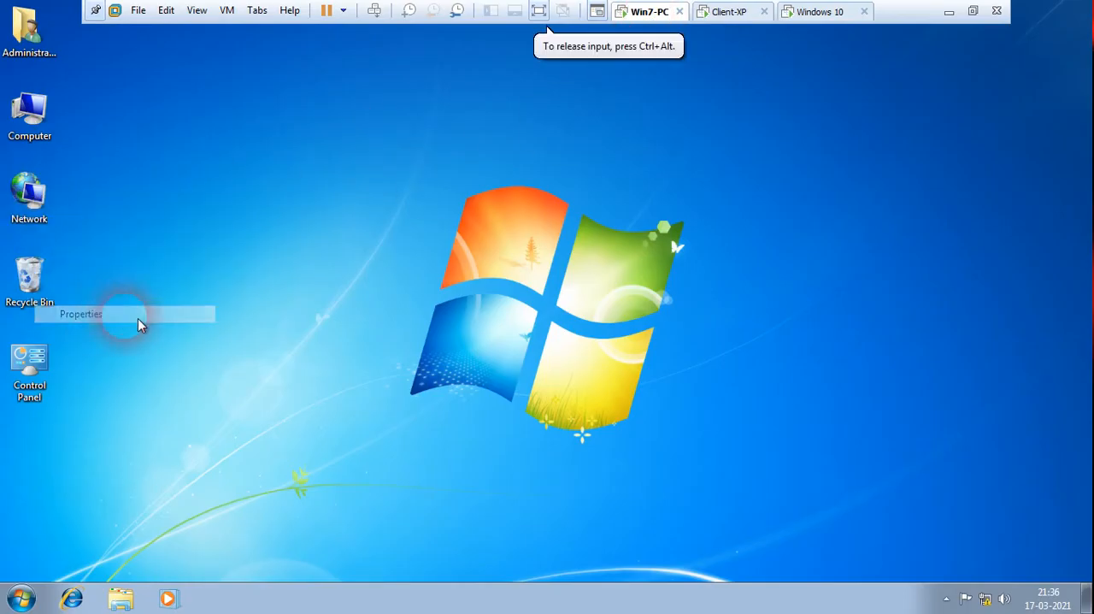
left_click(78, 94)
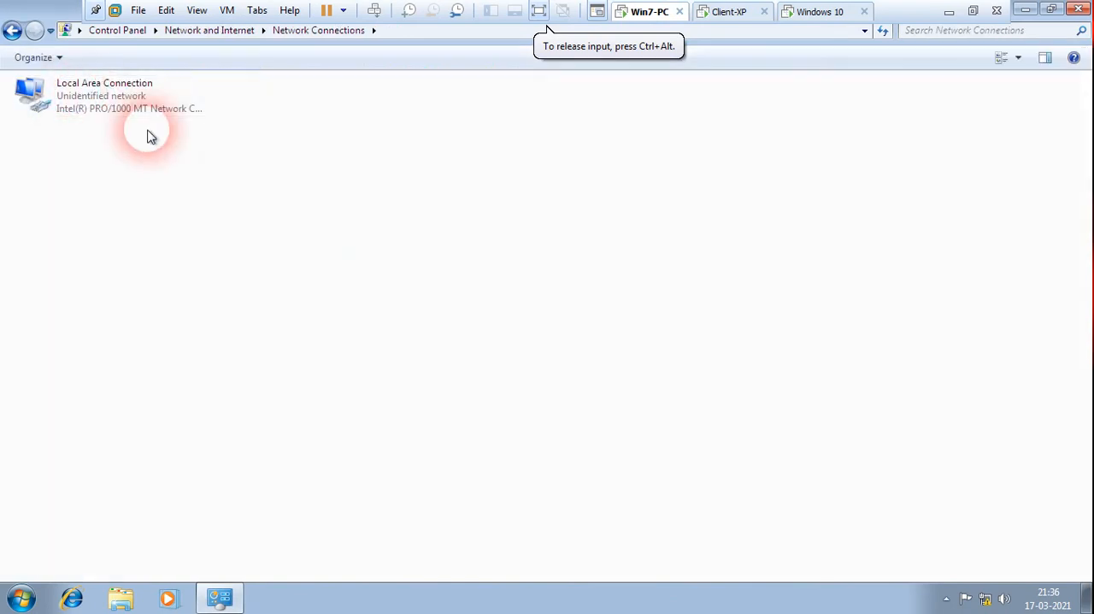
right_click(95, 102)
left_click(144, 253)
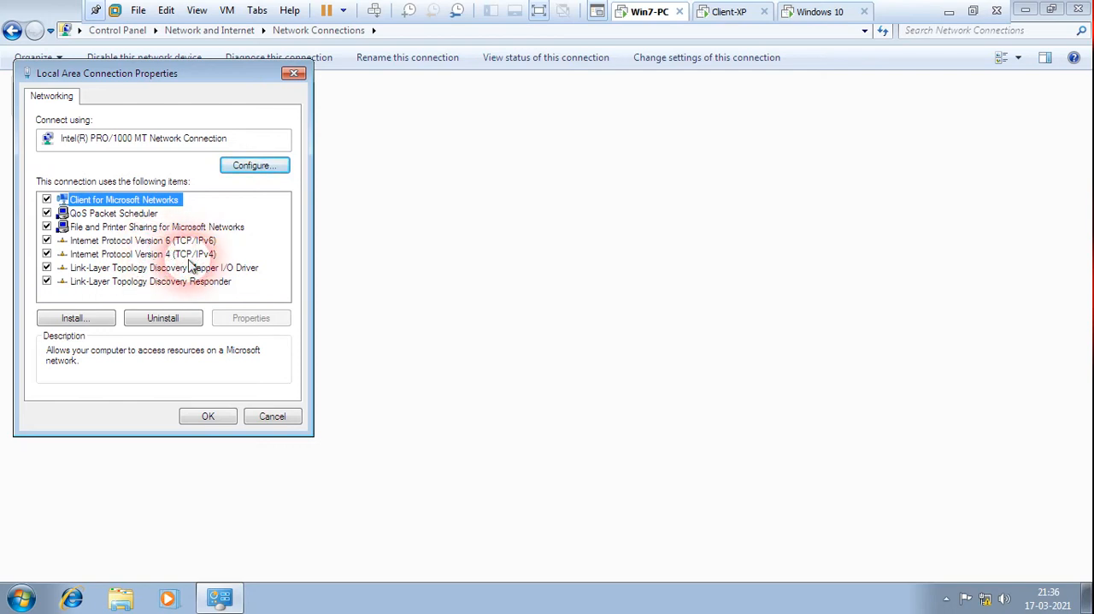
left_click(293, 74)
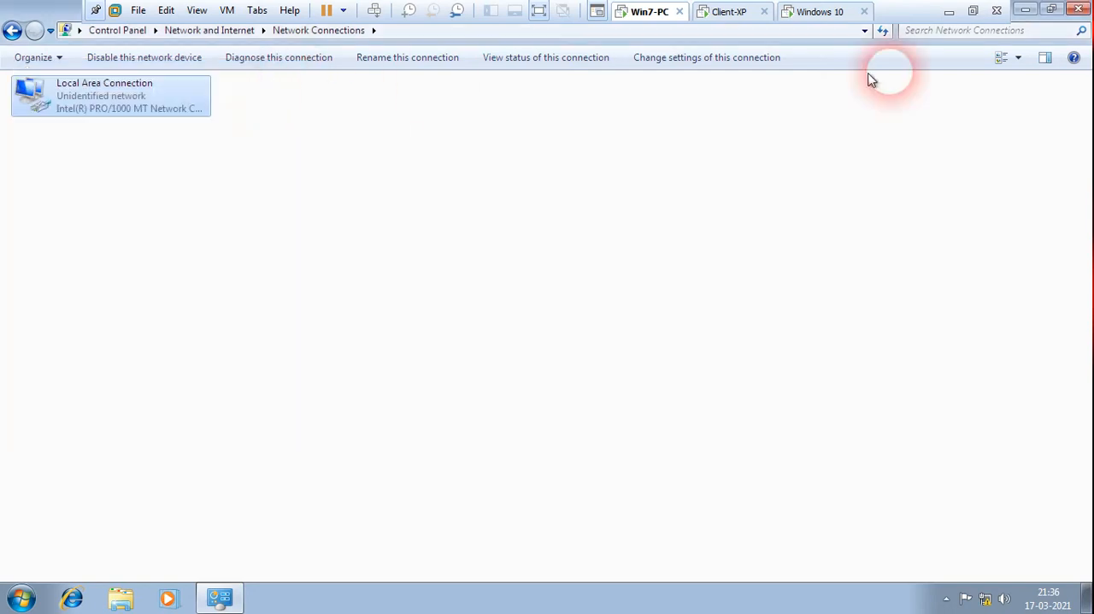
left_click(1080, 15)
Check the Internet Protocol (TCP/IP) settings on Client-XP and close all its network windows without changes.
left_click(732, 11)
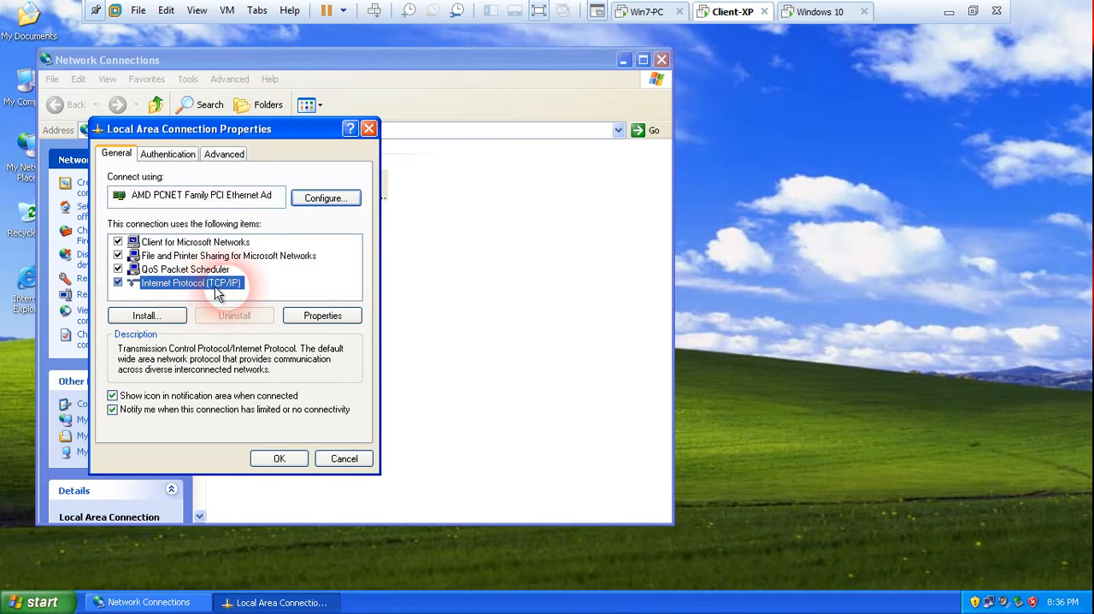
left_click(306, 319)
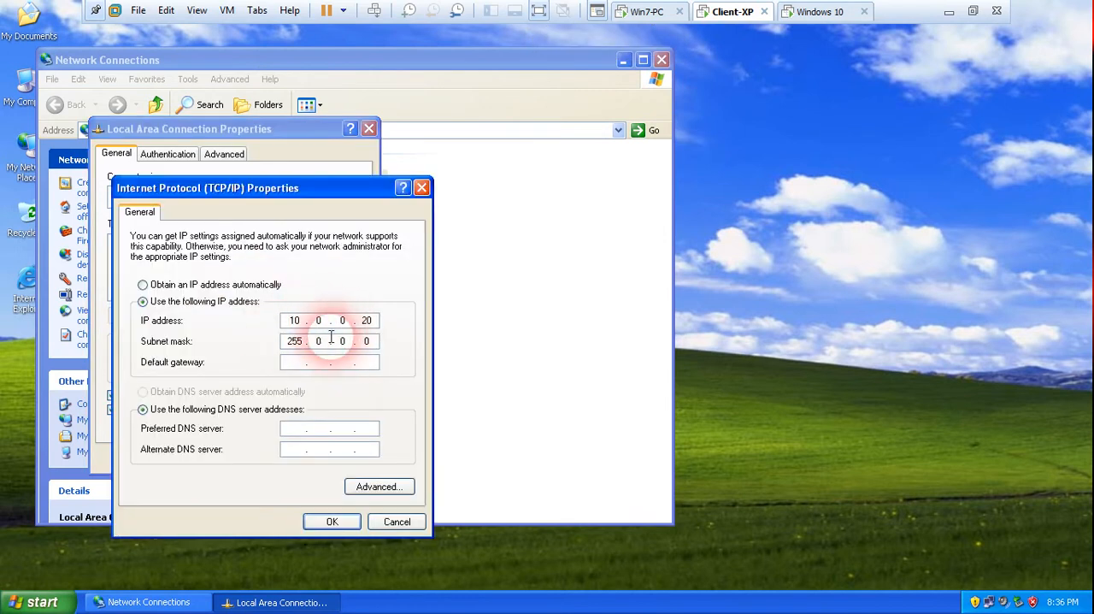
left_click(422, 187)
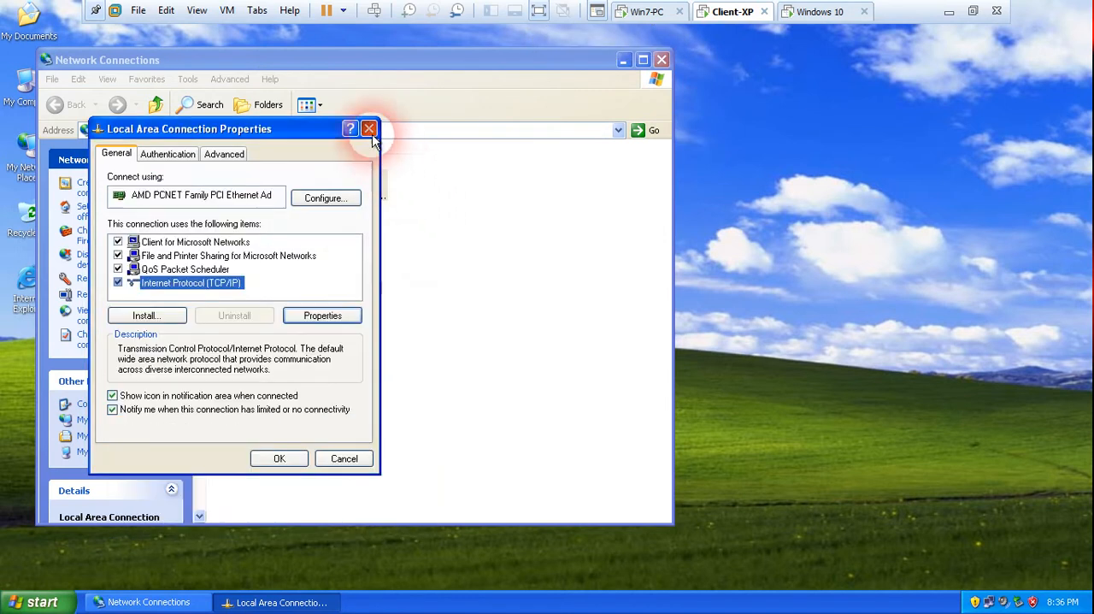
left_click(368, 128)
left_click(661, 59)
Switch to the Windows 10 virtual machine and open the properties of its Ethernet0 connection.
left_click(820, 11)
left_click(697, 177)
left_click(1072, 10)
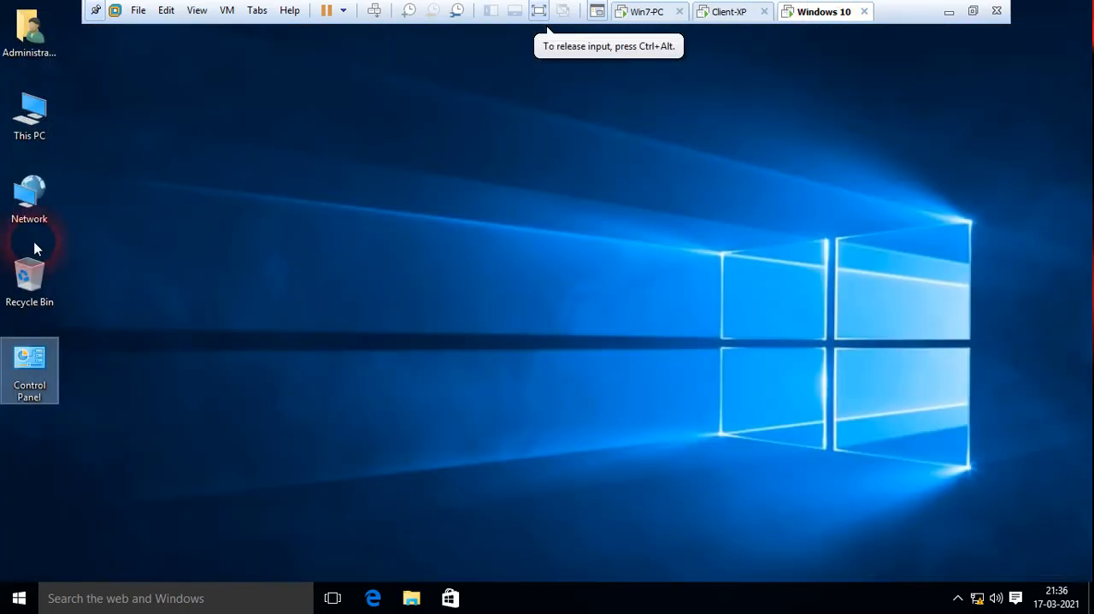
right_click(21, 216)
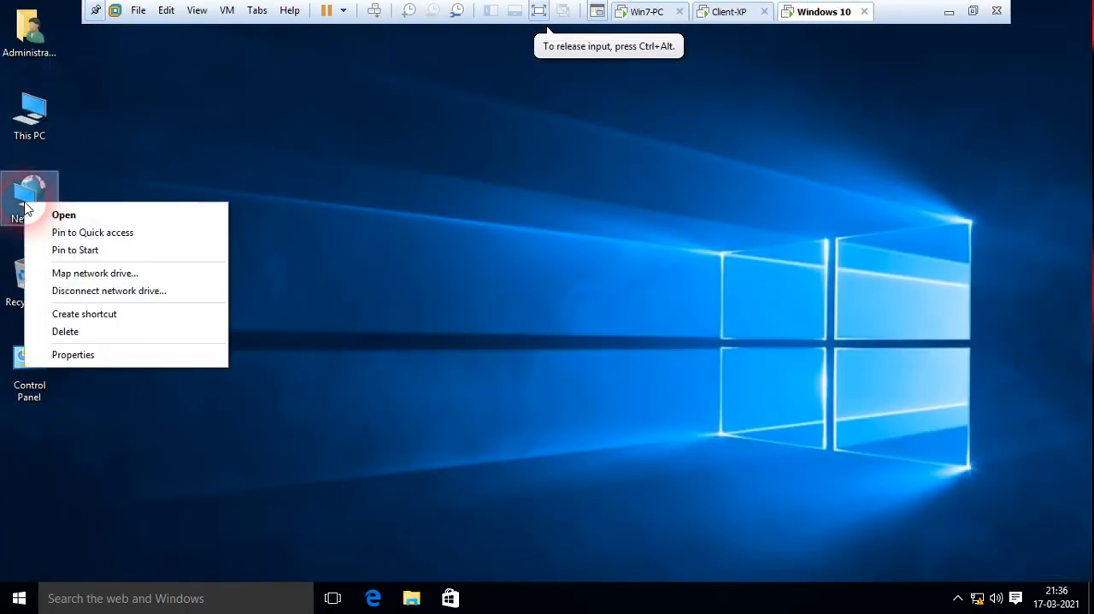
left_click(72, 354)
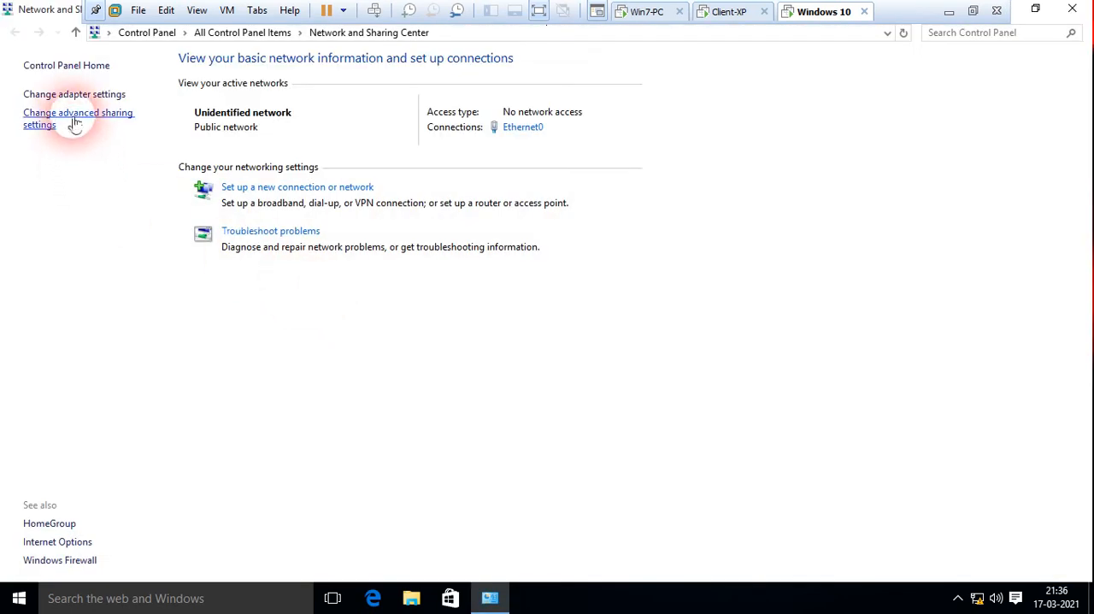
left_click(73, 94)
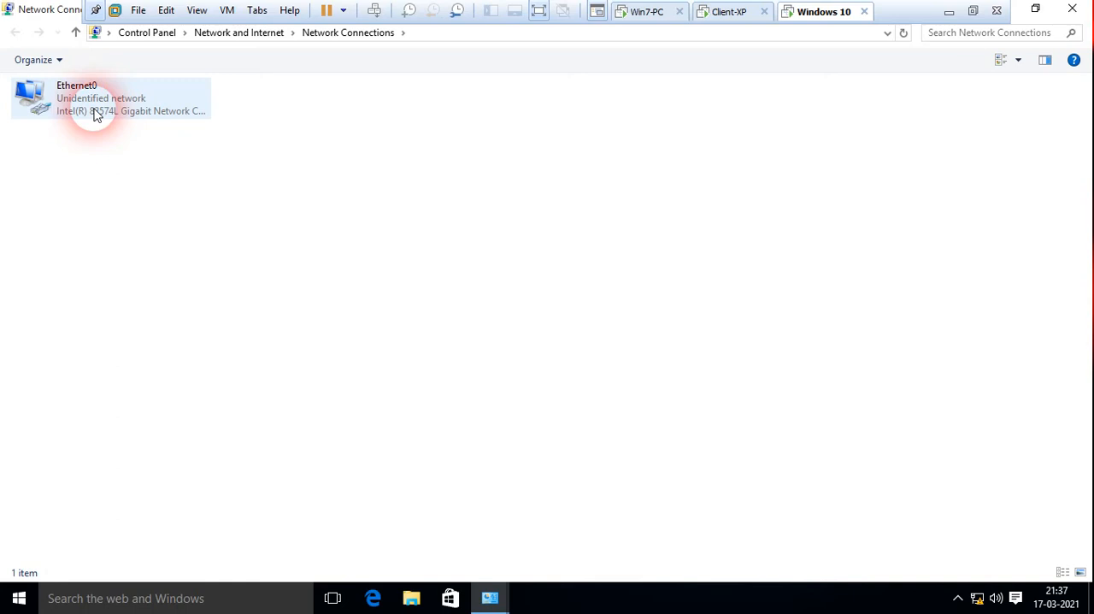
right_click(88, 105)
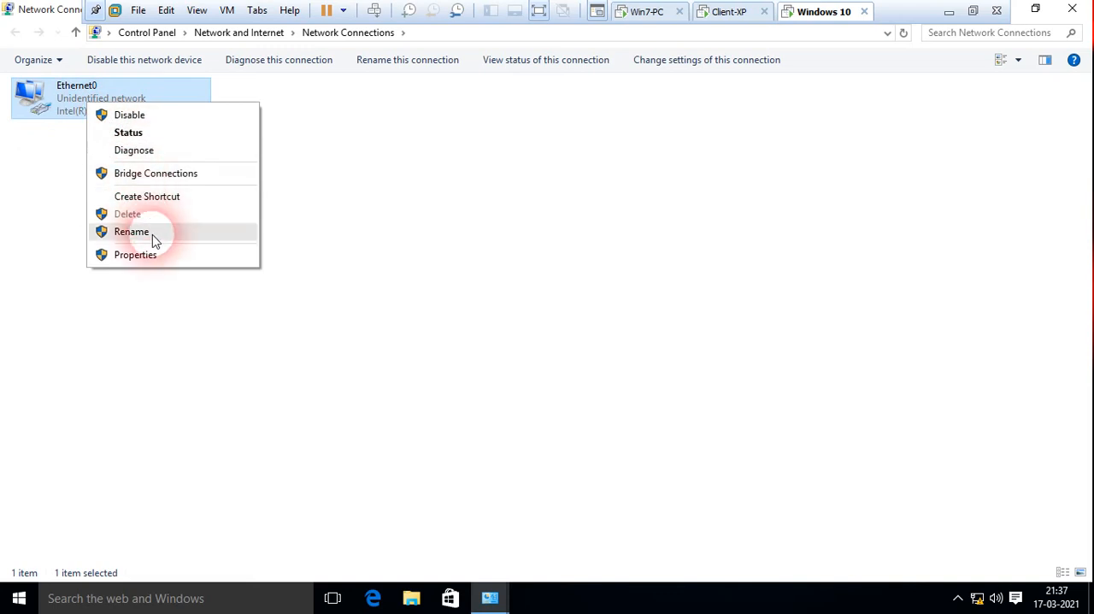
left_click(152, 254)
Check the Internet Protocol Version 4 (TCP/IPv4) settings of Ethernet0 and close all network windows without changes.
left_click(189, 260)
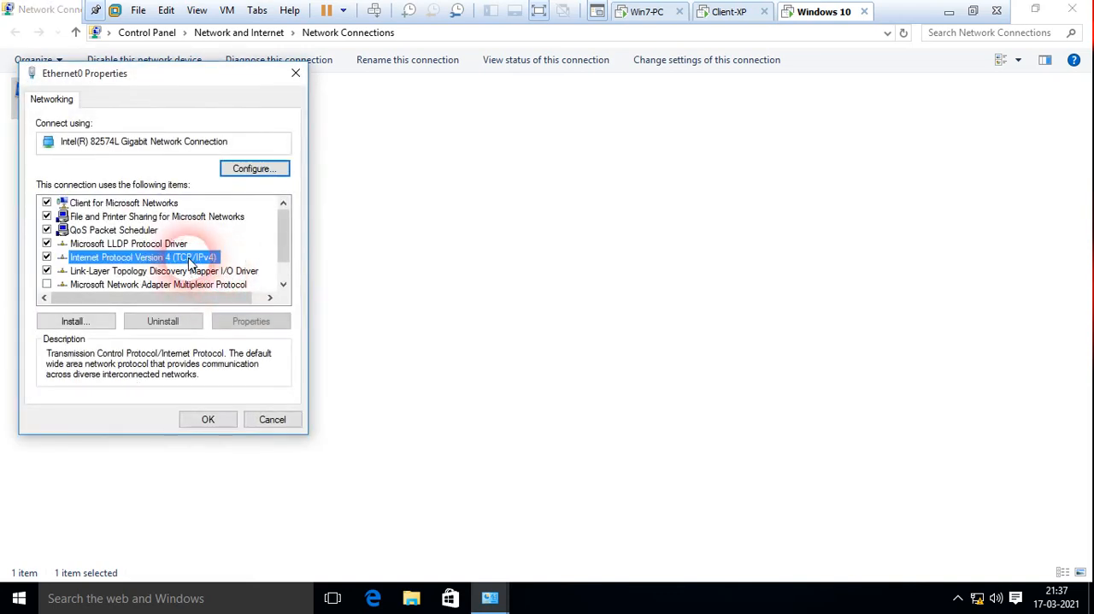
left_click(208, 419)
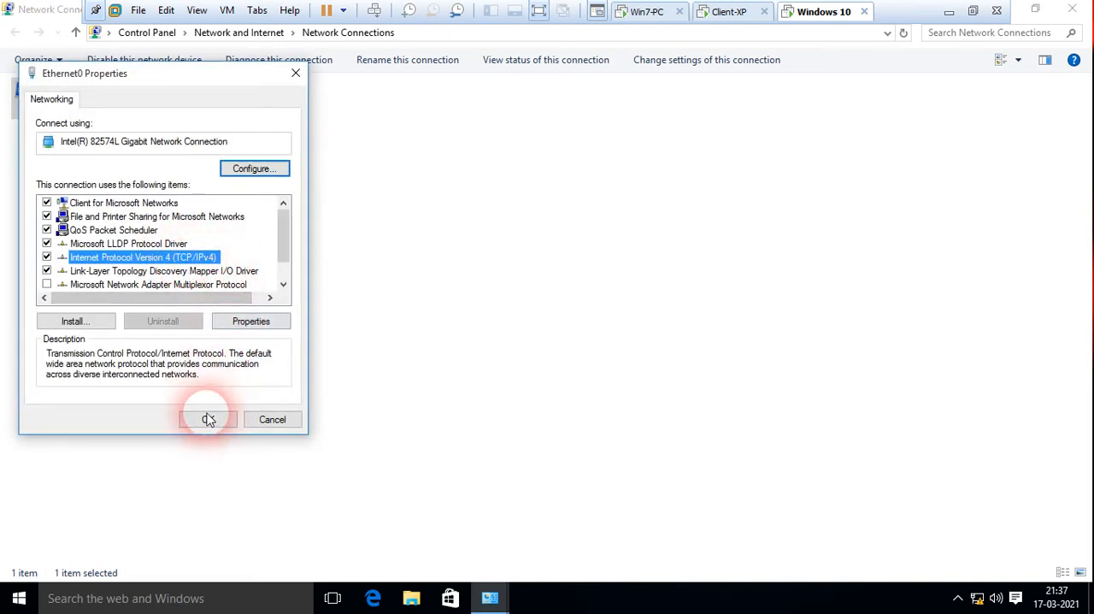
left_click(253, 322)
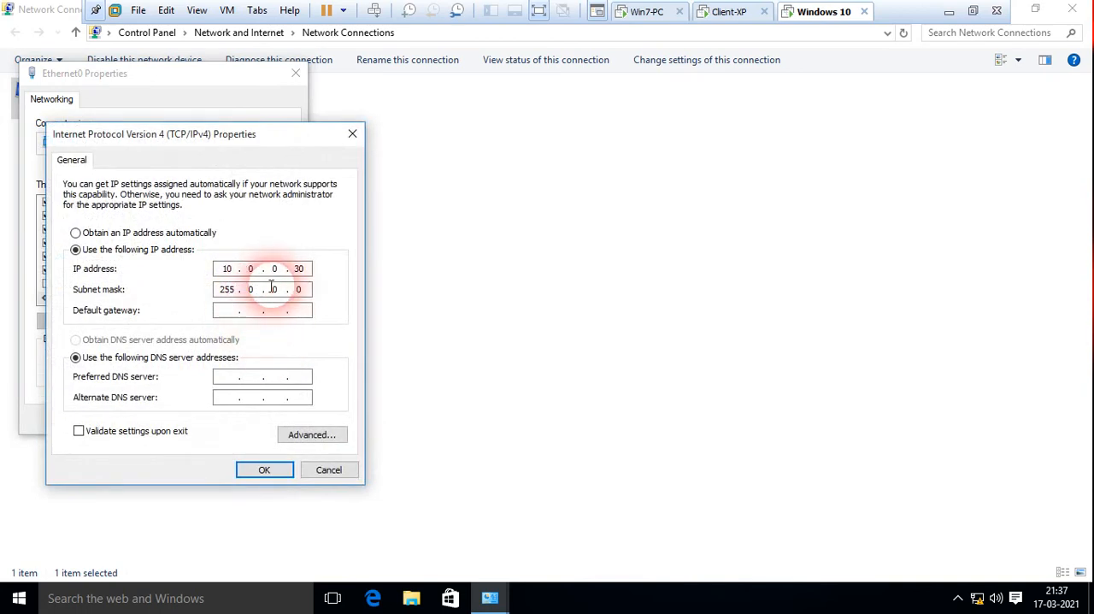
left_click(343, 130)
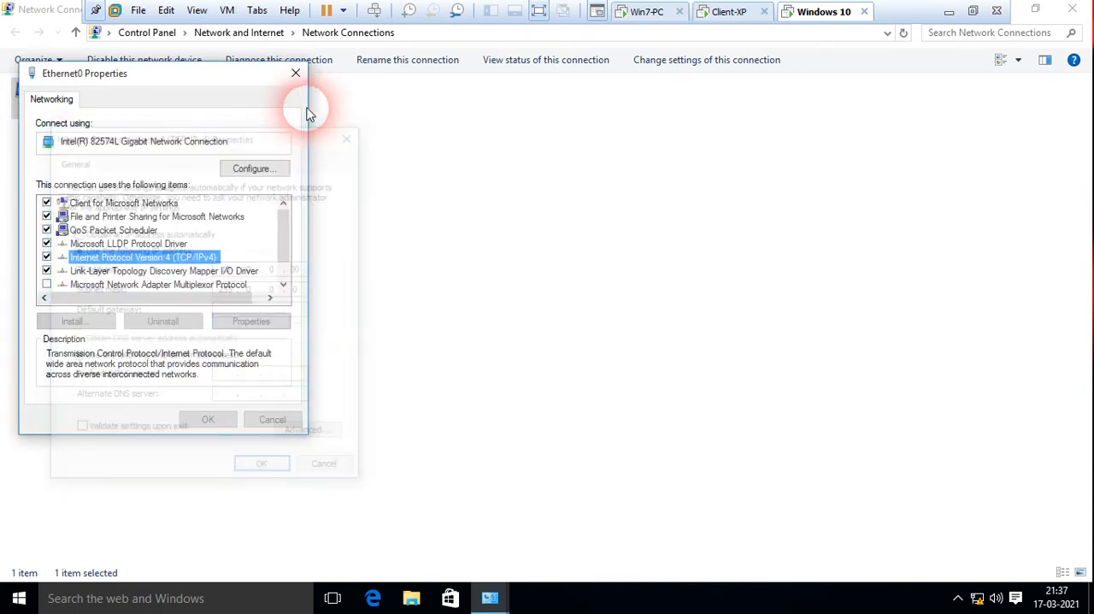
left_click(295, 74)
left_click(1072, 10)
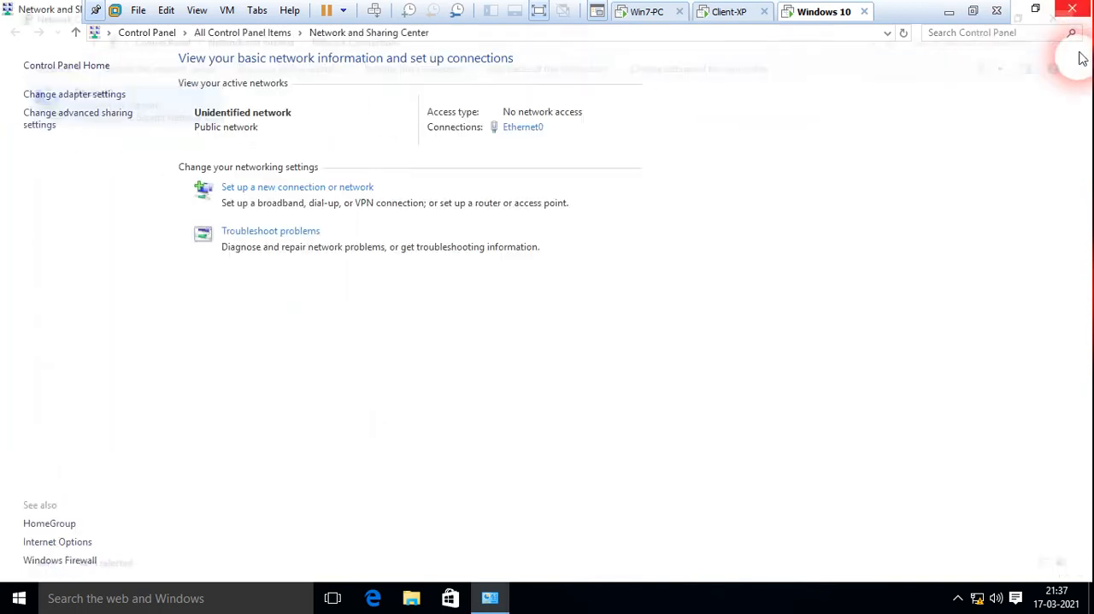
left_click(1073, 8)
Switch to Win7-PC and open a command prompt by running cmd.
left_click(658, 15)
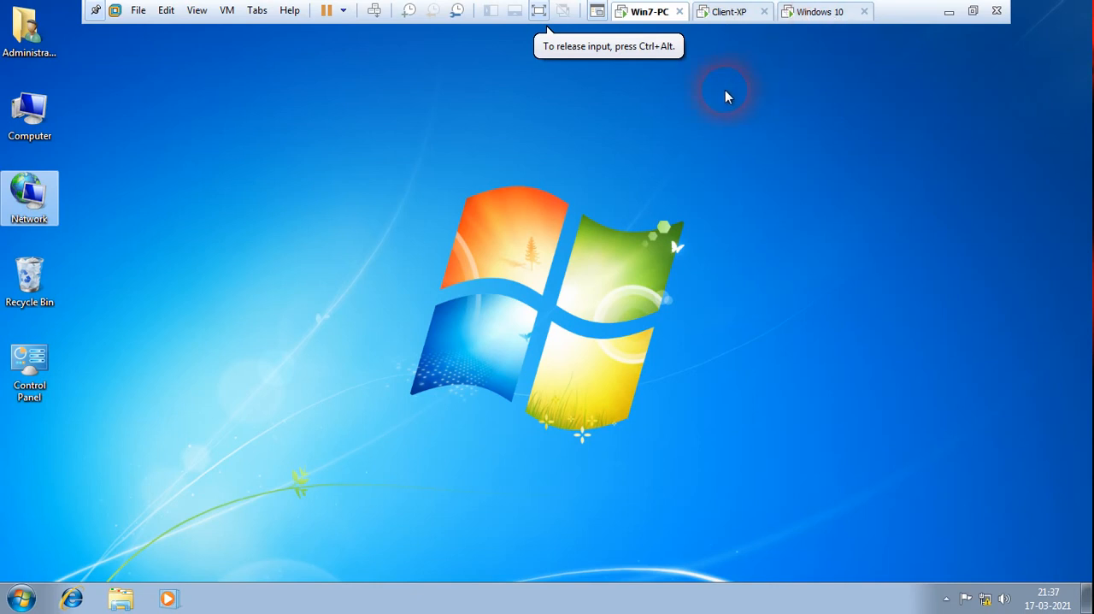
left_click(424, 188)
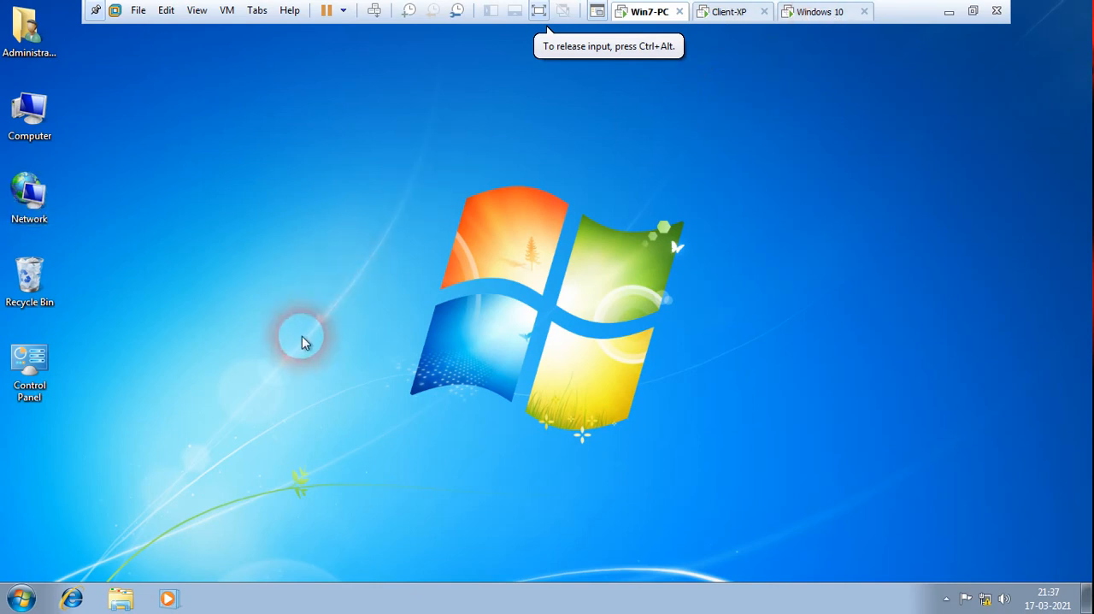
key("super+r")
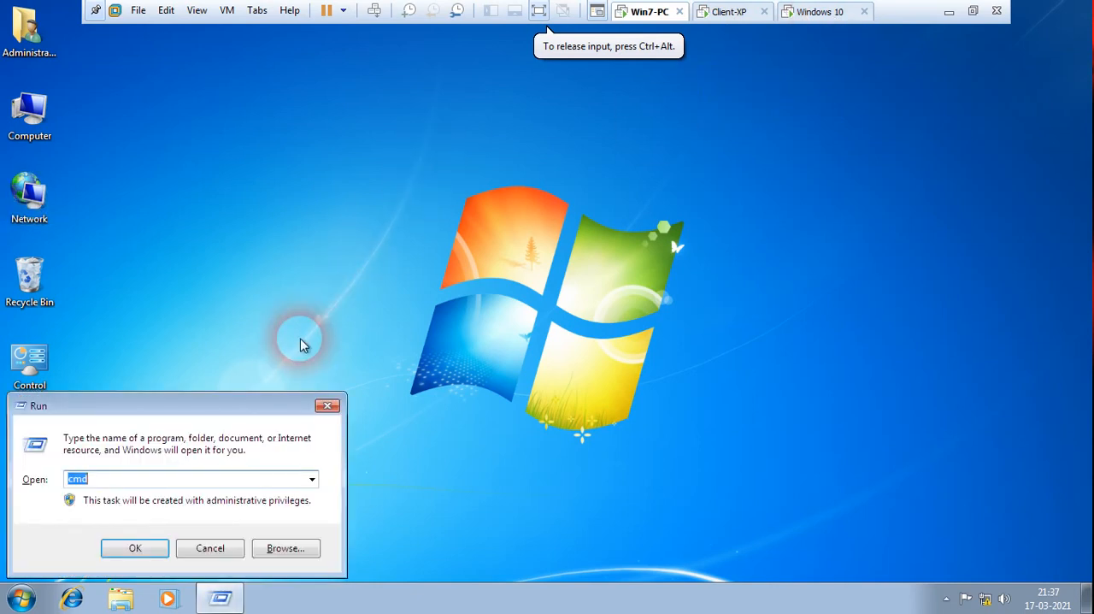
type("cmd")
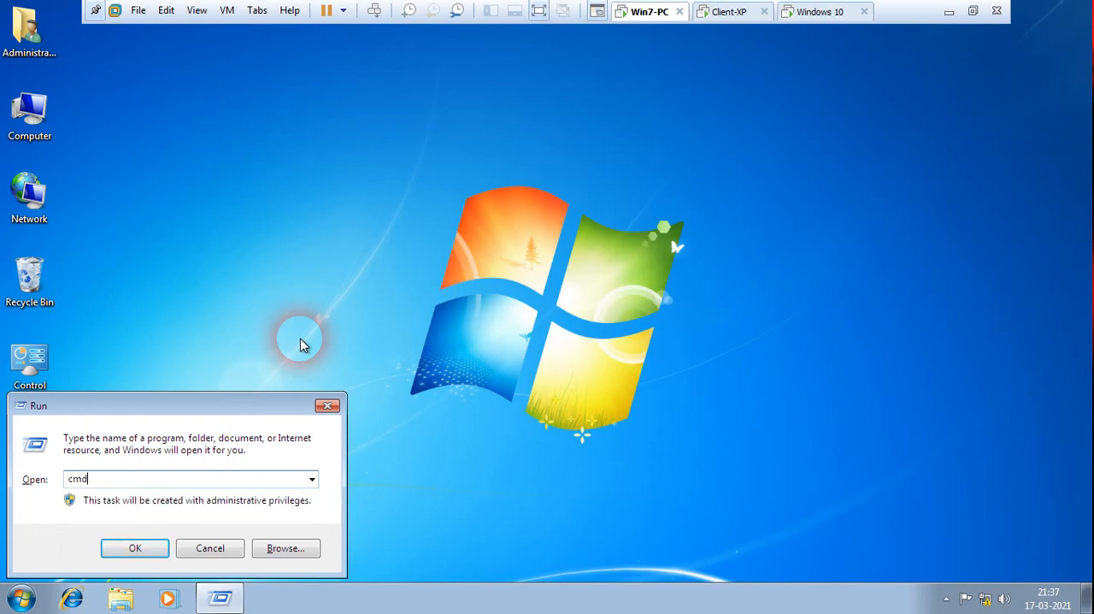
key("Return")
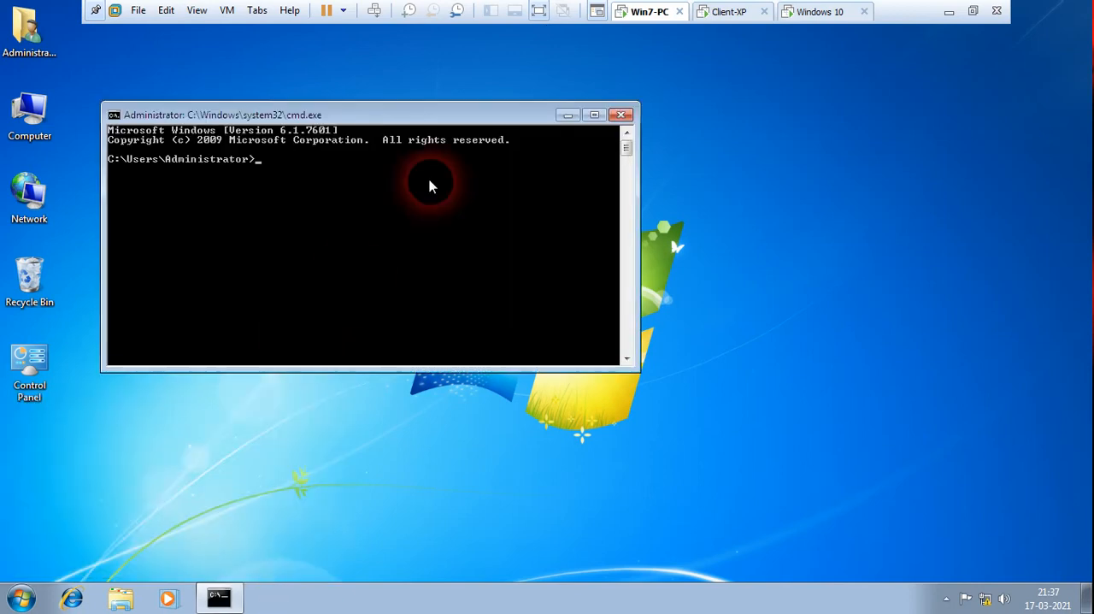
Set the command prompt window's font size to 10 x 18 on Win7-PC.
right_click(411, 112)
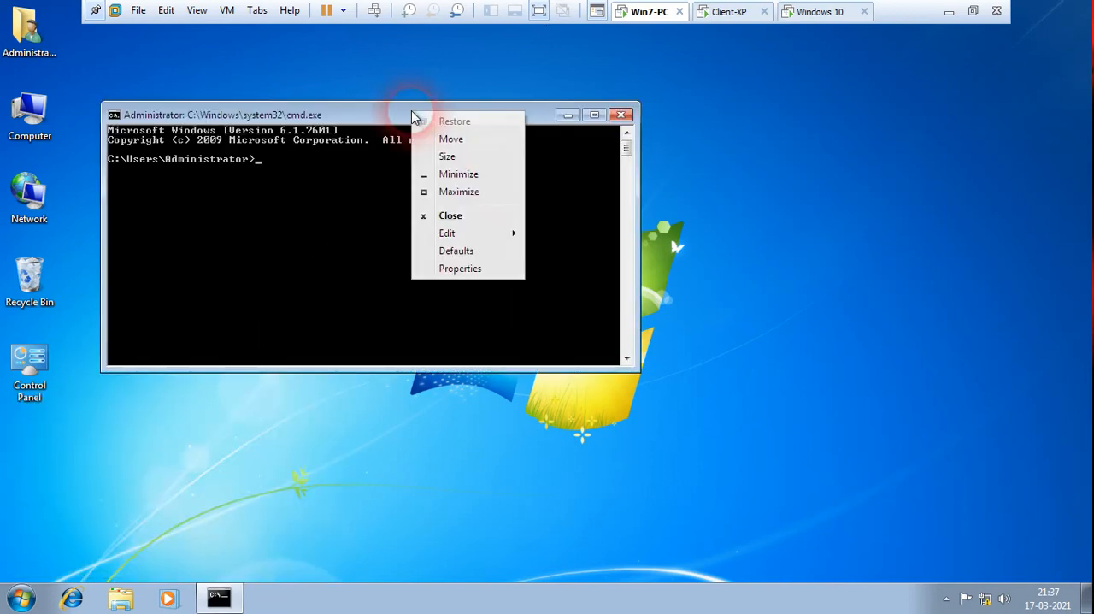
left_click(465, 269)
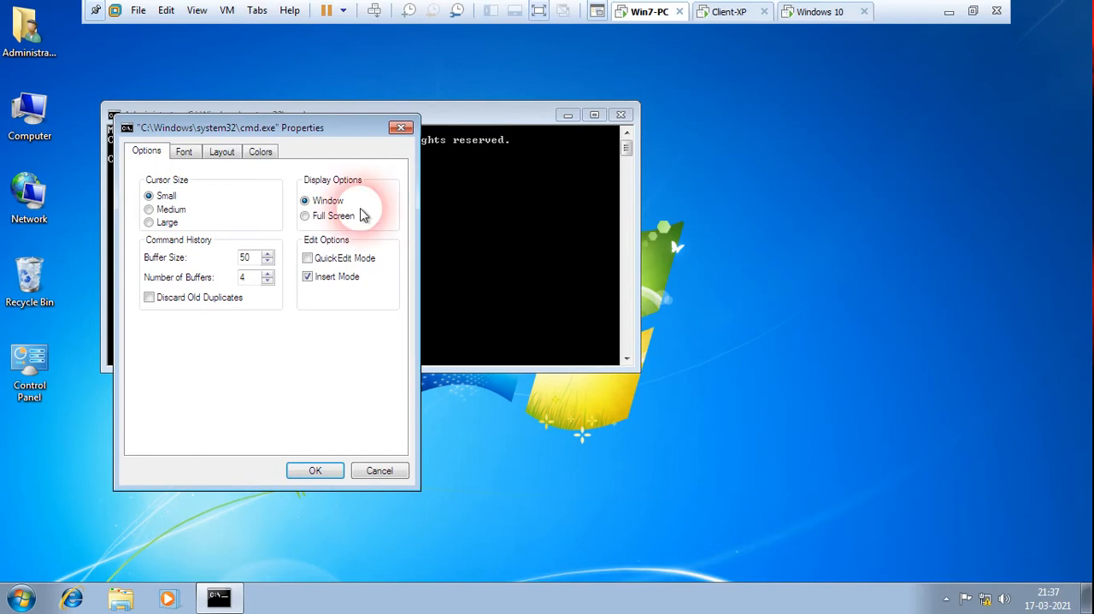
left_click(187, 152)
left_click(321, 270)
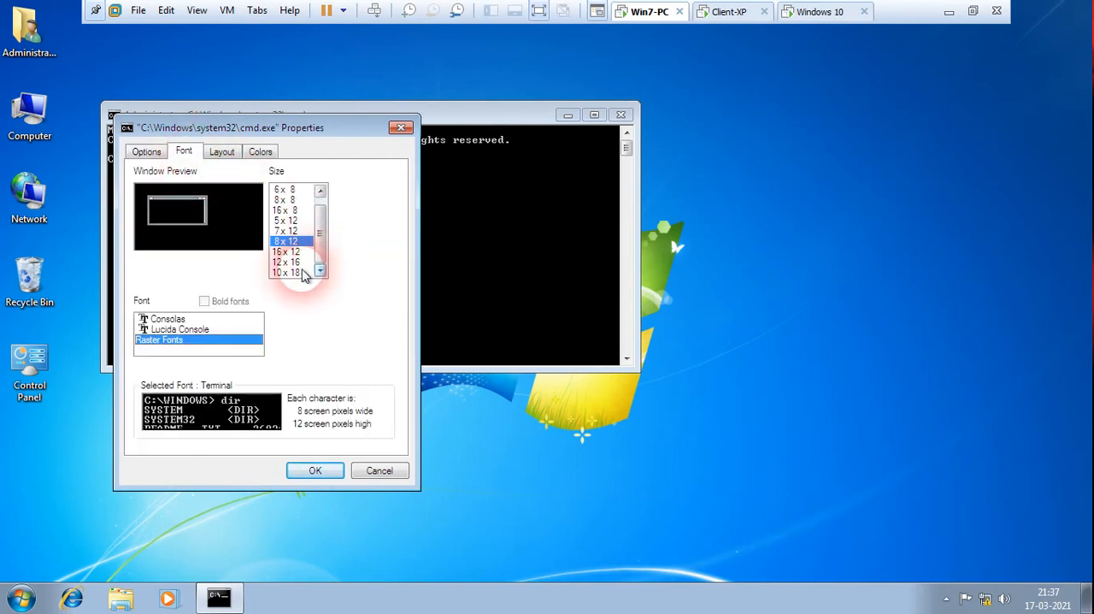
left_click(289, 272)
left_click(316, 468)
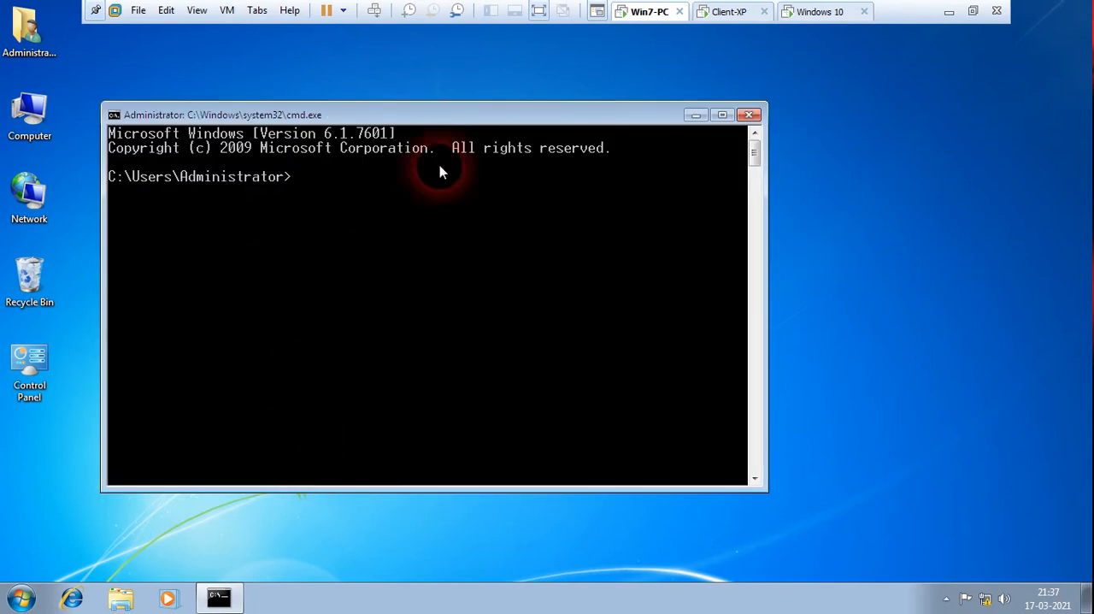
Ping 10.0.0.20 and 10.0.0.30 from Win7-PC's command prompt to test connectivity with the other two machines.
left_click_drag(432, 122, 528, 117)
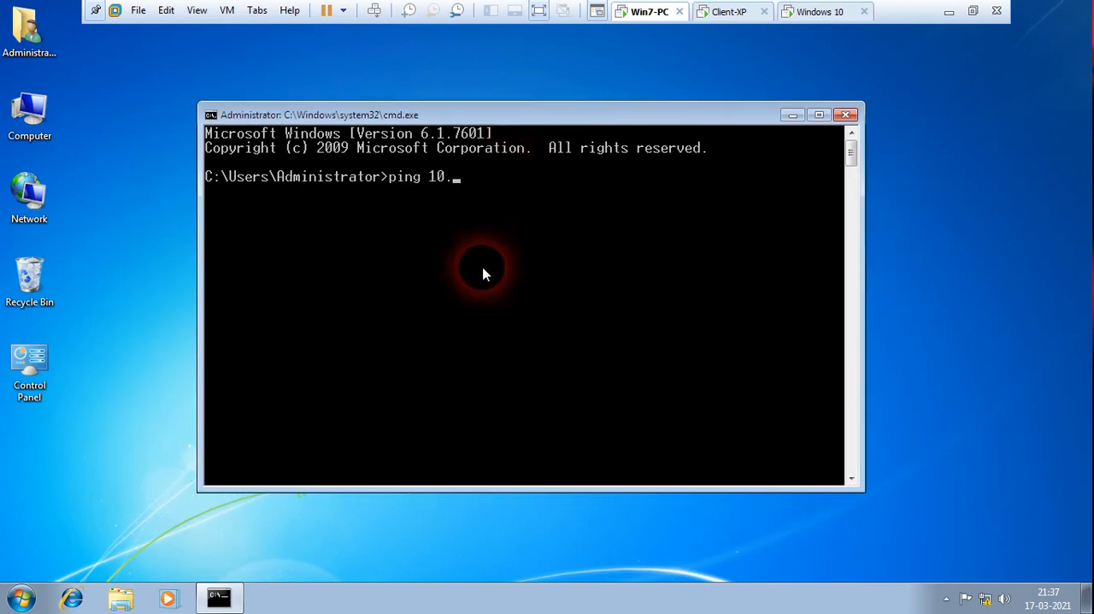
key("Return")
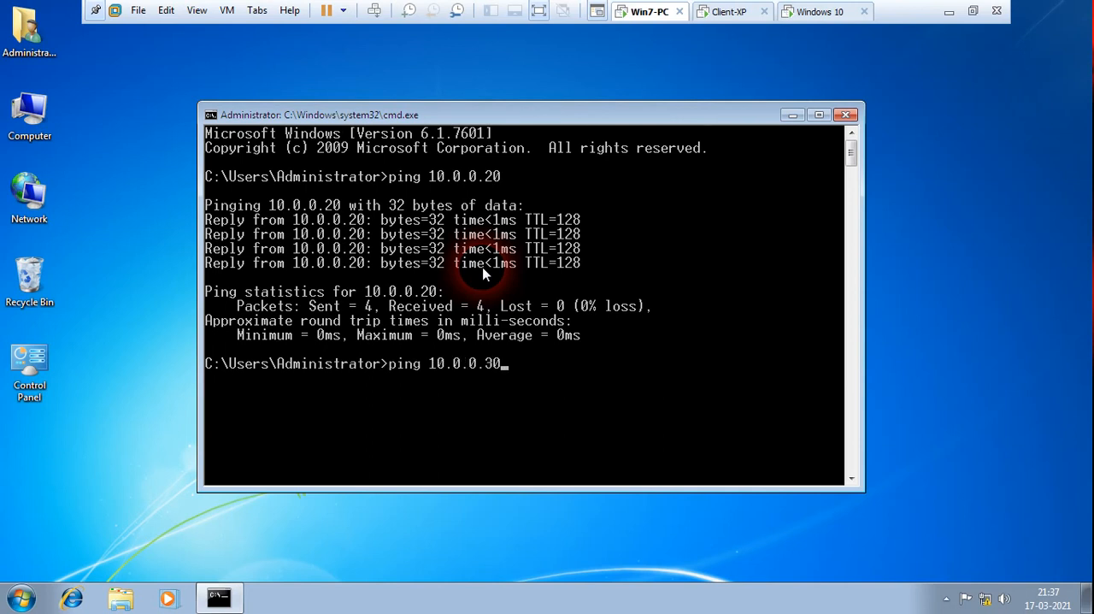
key("Return")
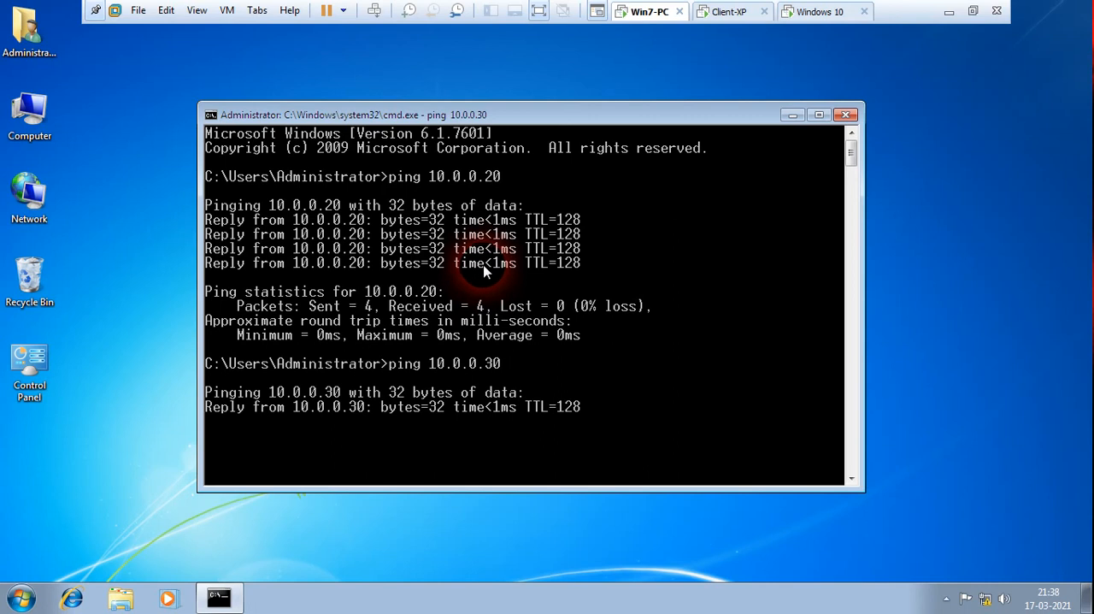
Switch to Client-XP, open a command prompt by running cmd, and ping 10.0.0.10.
left_click(731, 12)
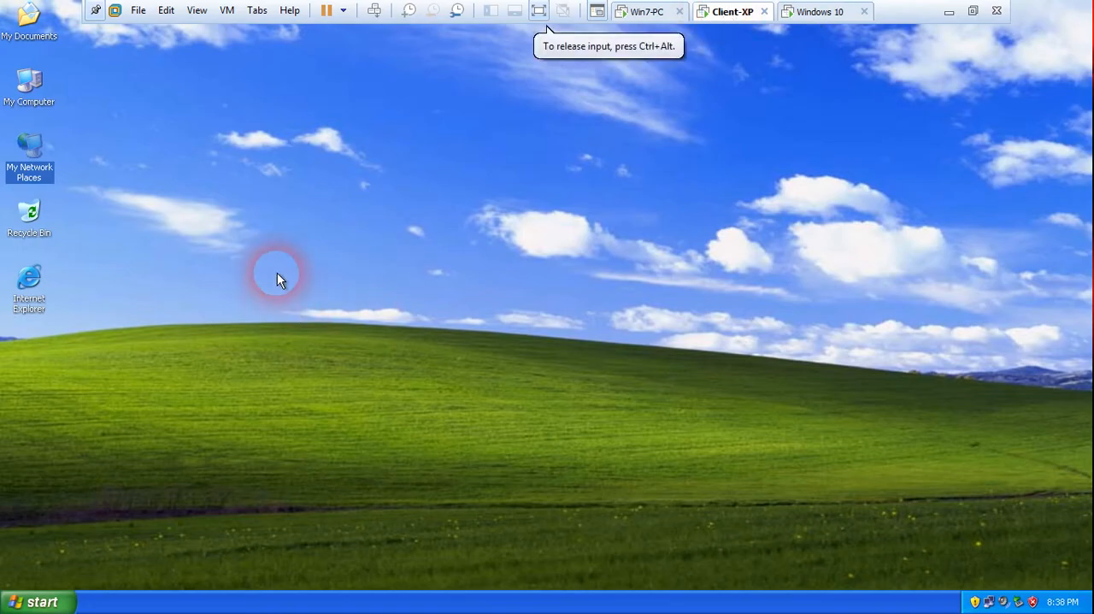
key("super+r")
type("cmd")
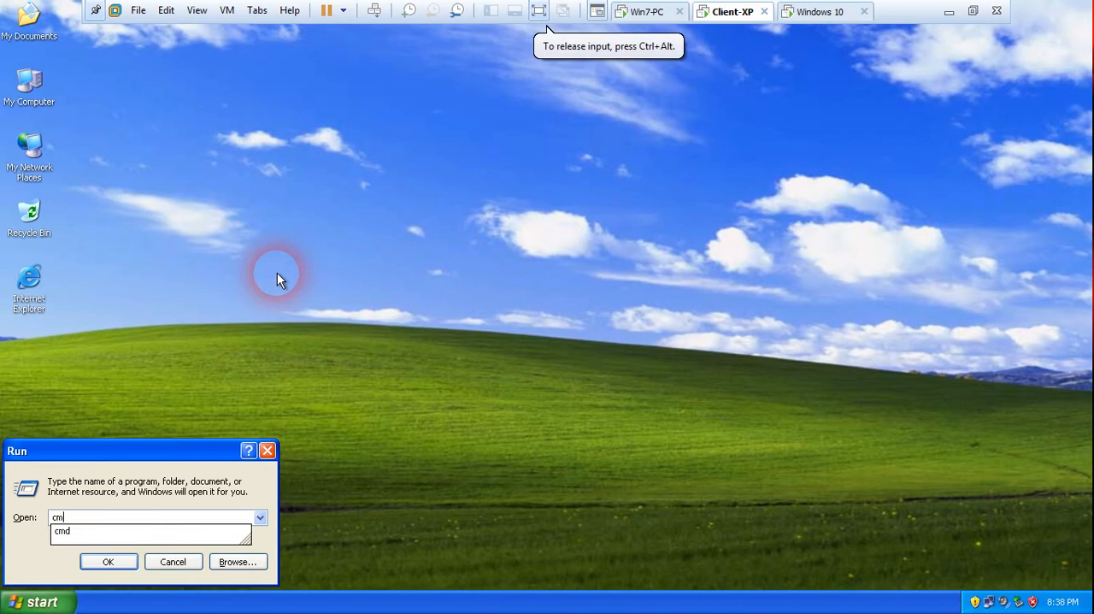
key("Return")
type("ping 10.0.0.")
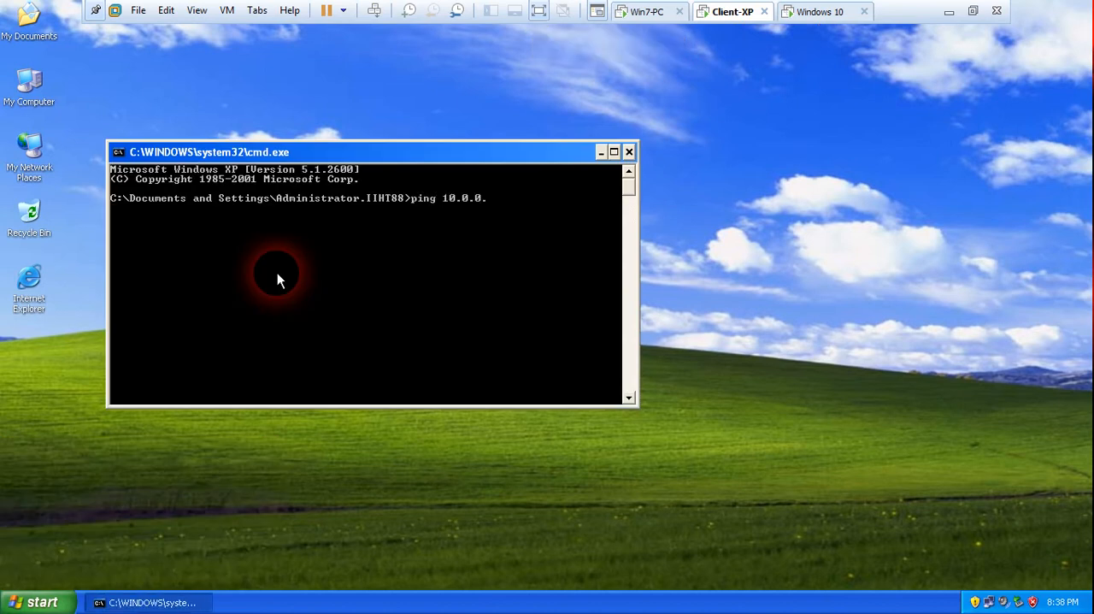
type("10")
key("Return")
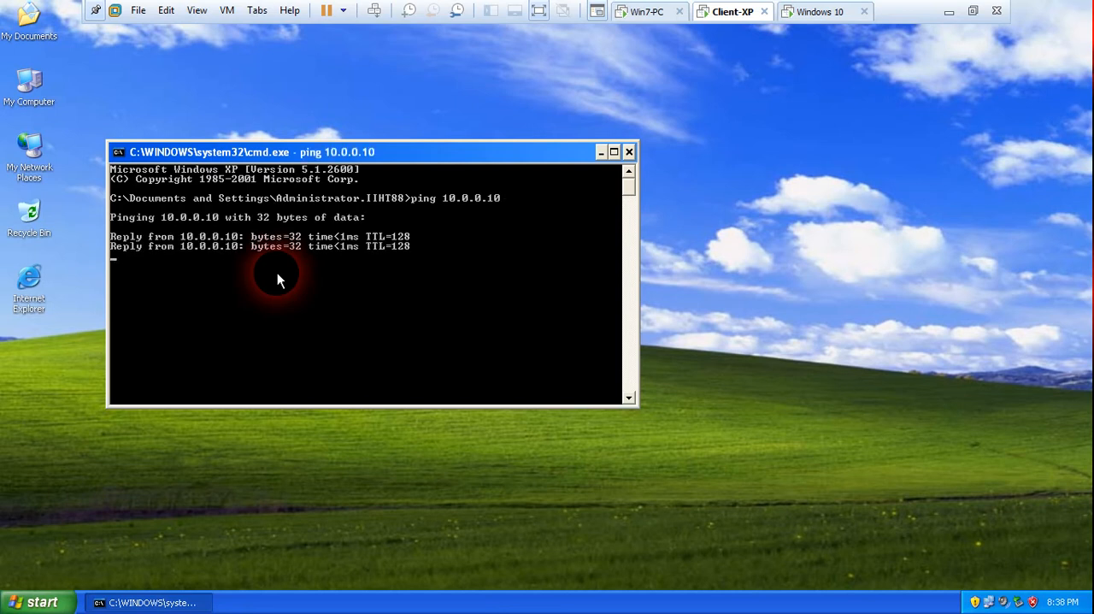
Set Client-XP's command prompt font size to 10 x 18, applying the properties to the current window only.
right_click(379, 152)
left_click(415, 291)
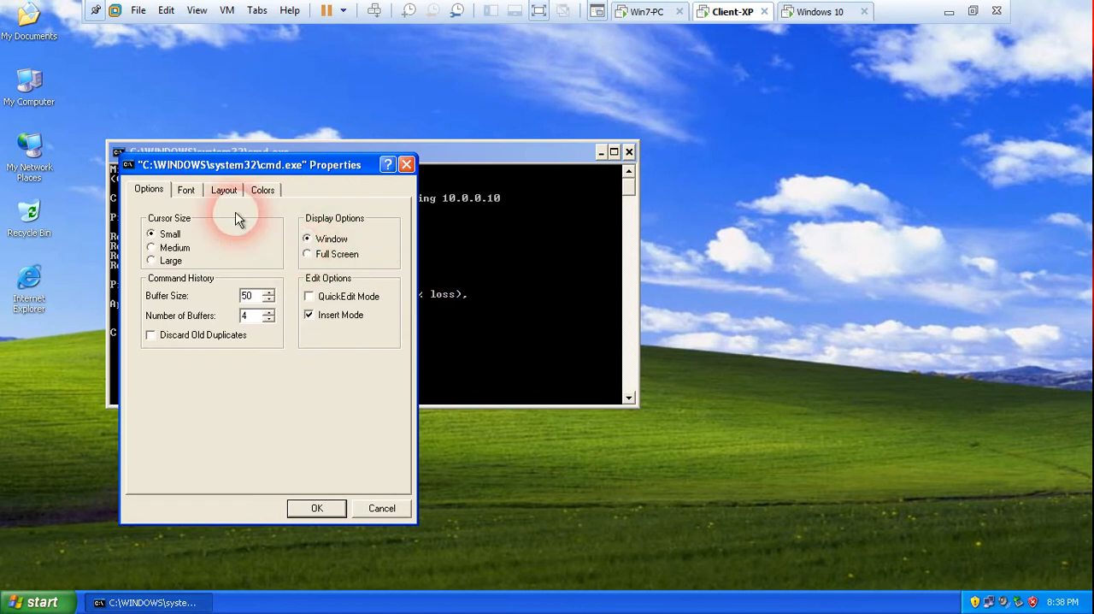
left_click(188, 190)
left_click(322, 309)
left_click(322, 309)
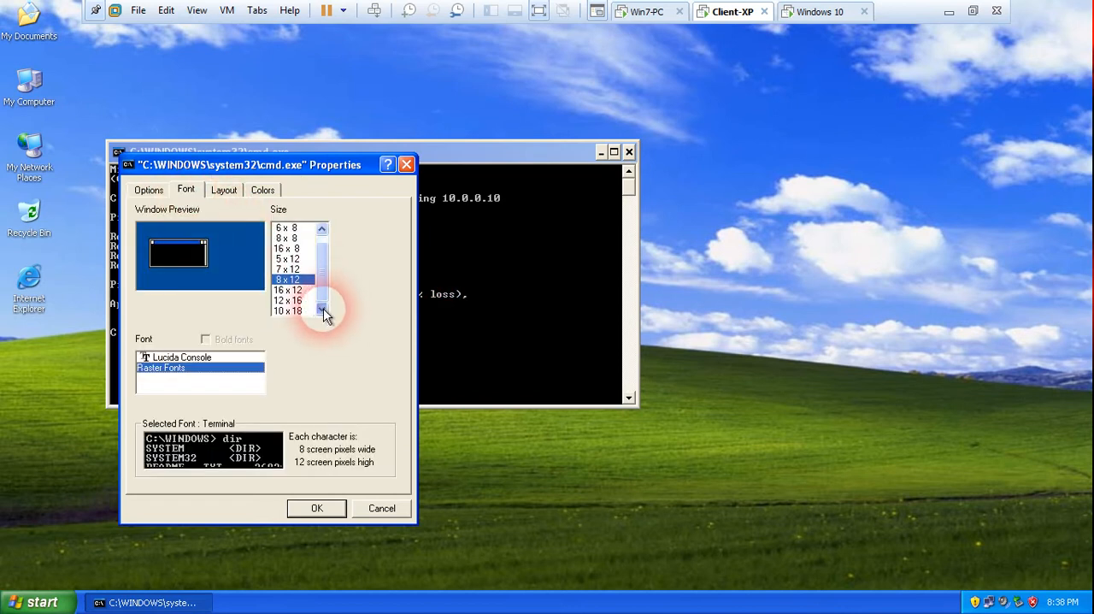
left_click(290, 310)
left_click(336, 511)
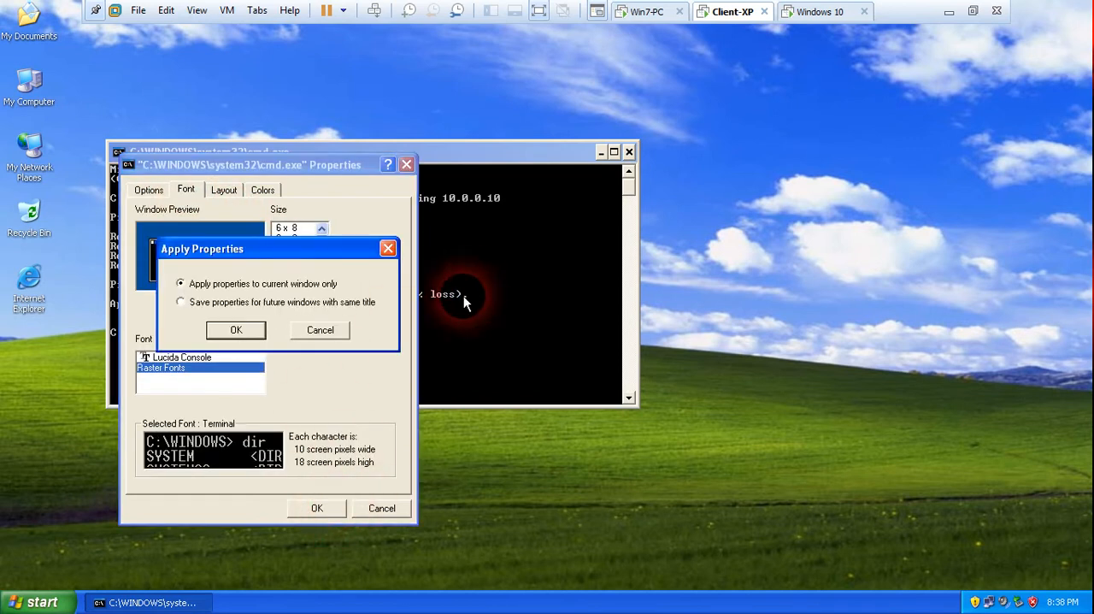
left_click(236, 329)
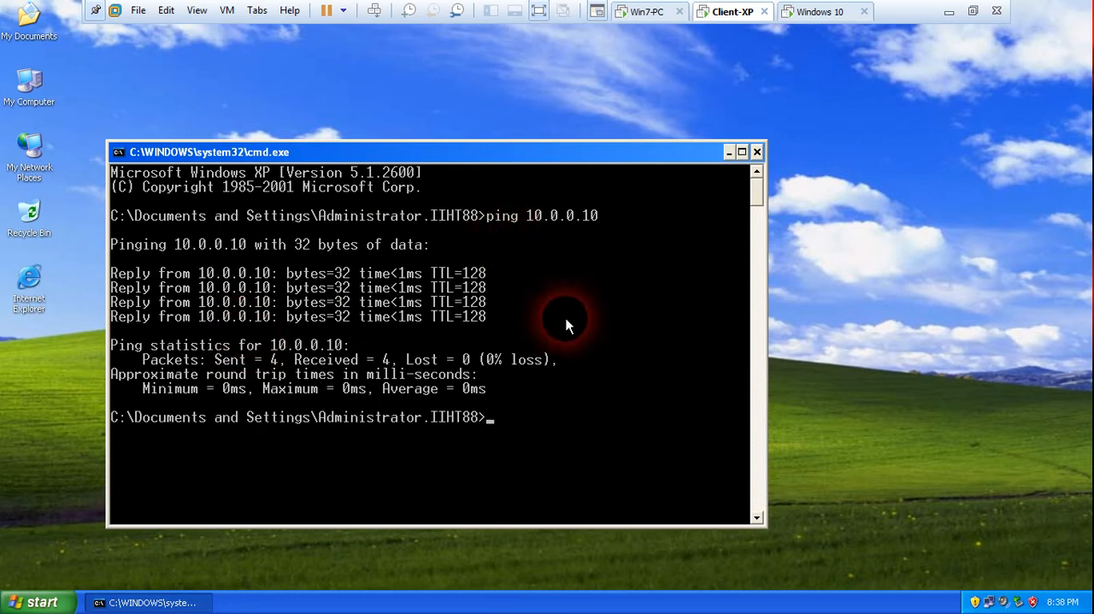
Ping 10.0.0.30 from Client-XP's command prompt to test its connection to the third machine.
key("Up")
key("BackSpace")
key("Return")
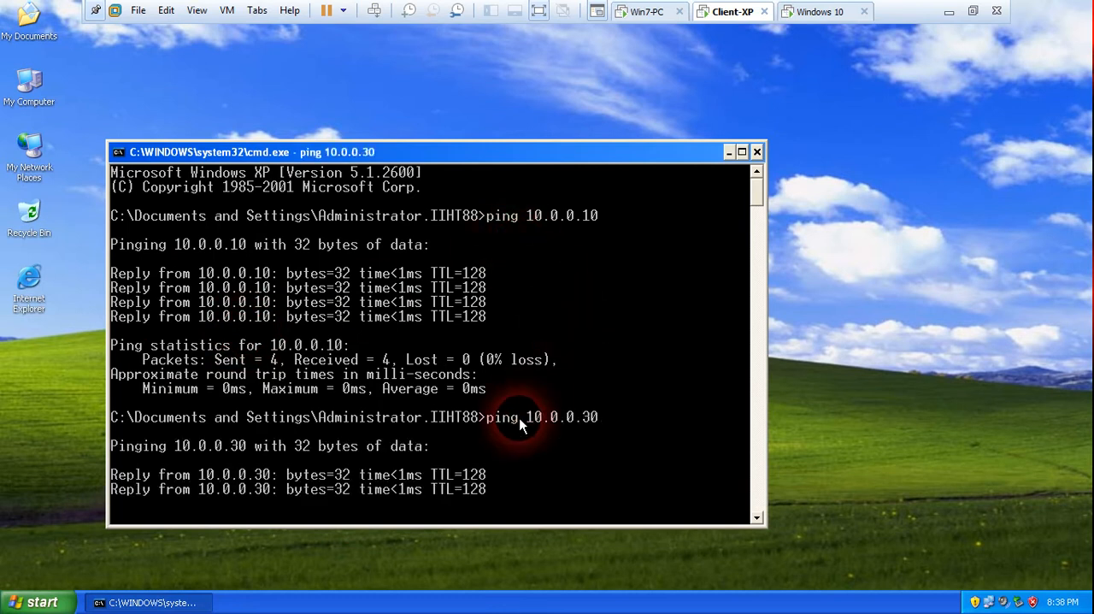
Open a command prompt on the Windows 10 virtual machine and ping 10.0.0.10.
left_click(815, 12)
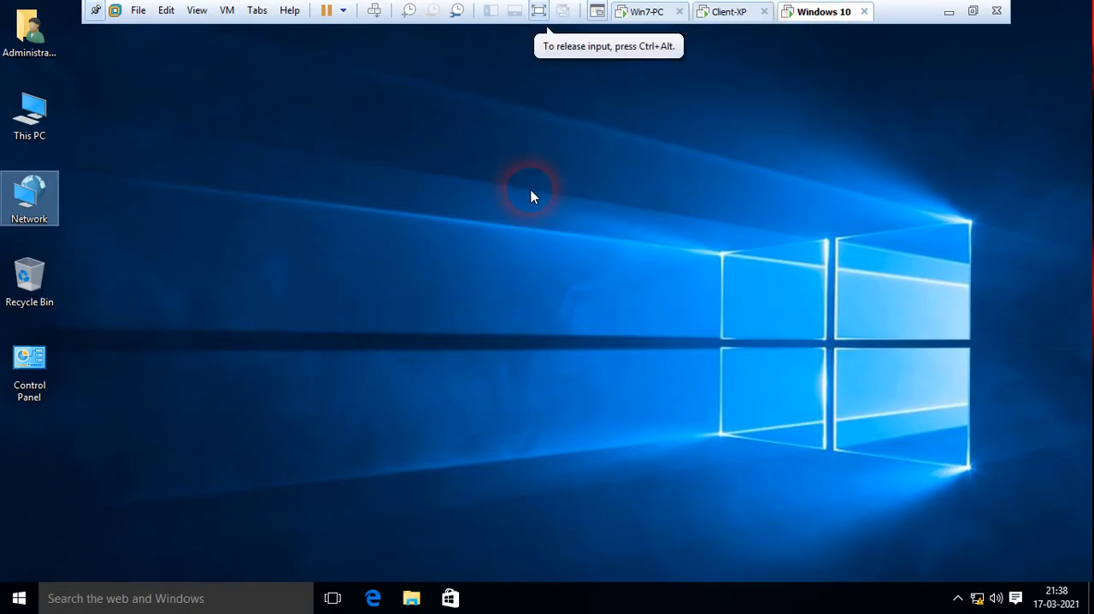
key("super+r")
key("Return")
type("ping 10.0.0.10")
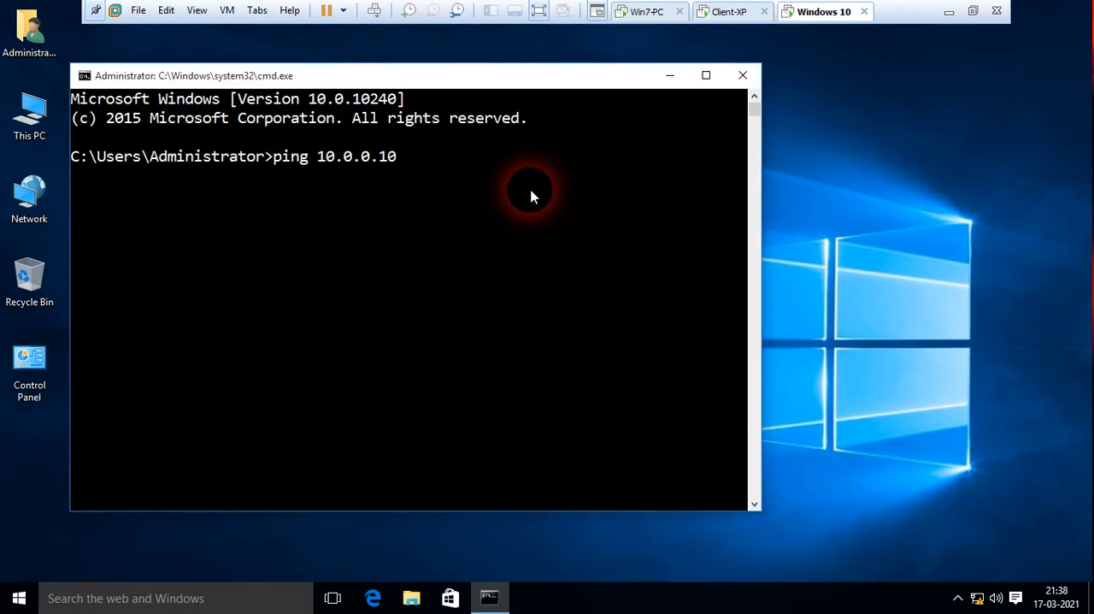
key("Return")
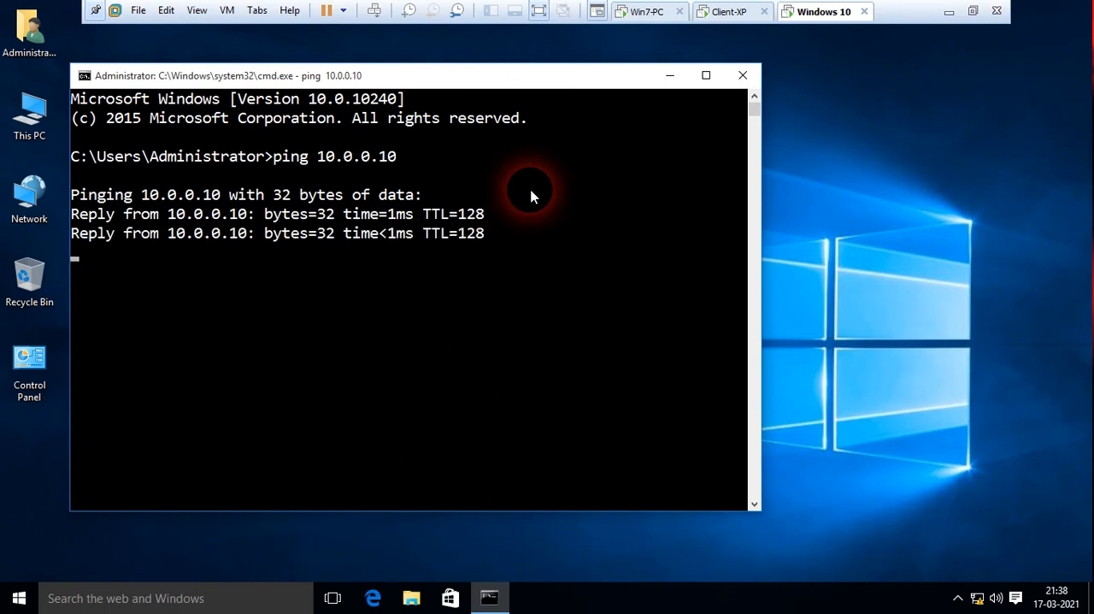
Ping 10.0.0.20 from the Windows 10 machine's command prompt.
key("Up")
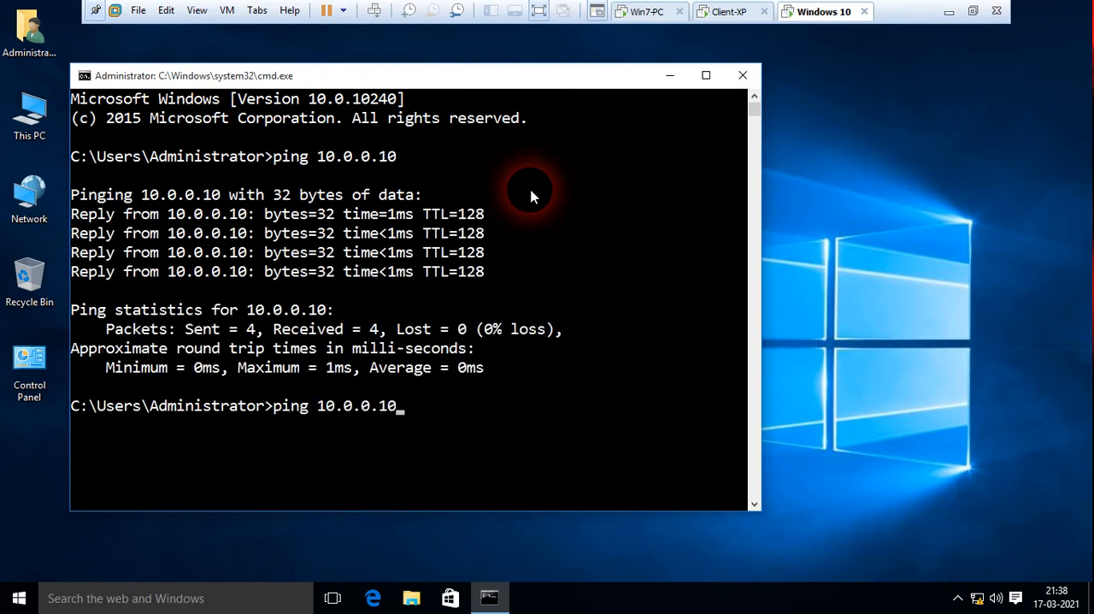
type("20")
key("Return")
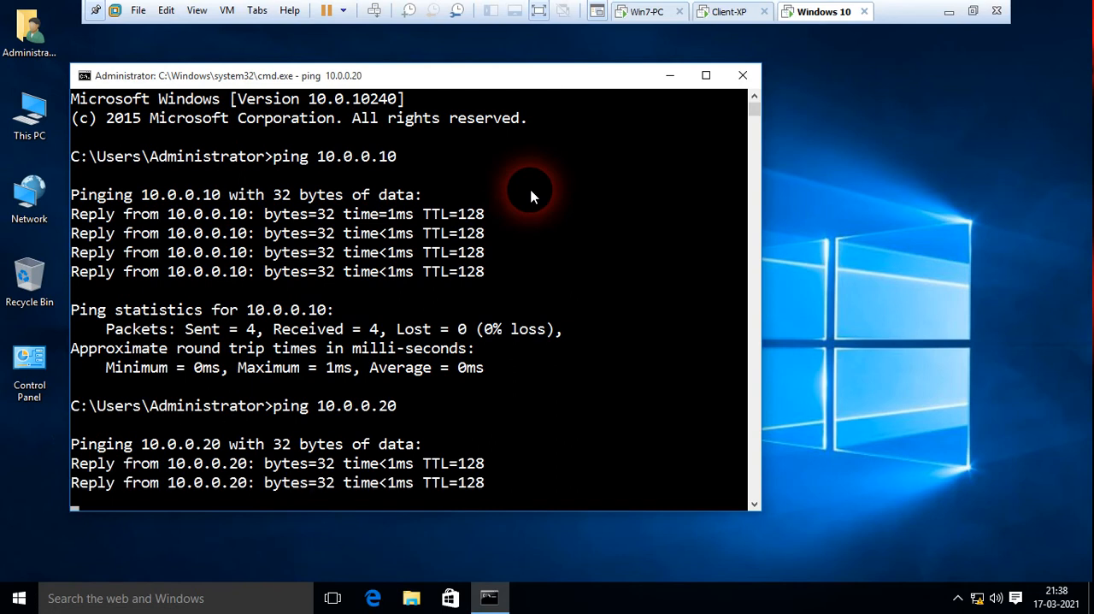
Switch back to Win7-PC, minimize its command prompt, and open Control Panel from the desktop.
left_click(643, 15)
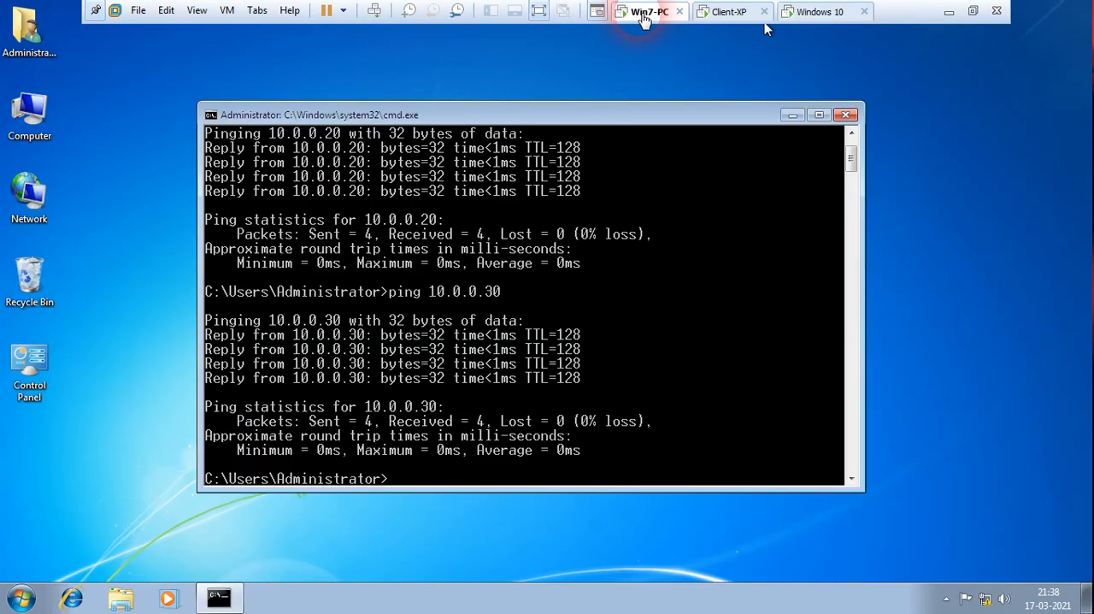
left_click(791, 115)
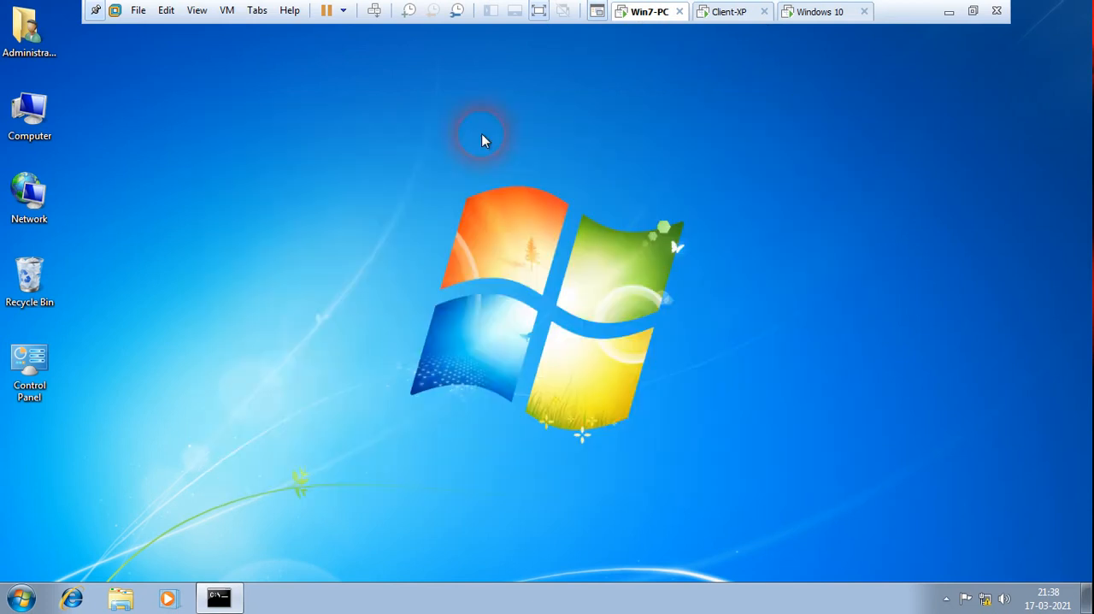
double_click(28, 386)
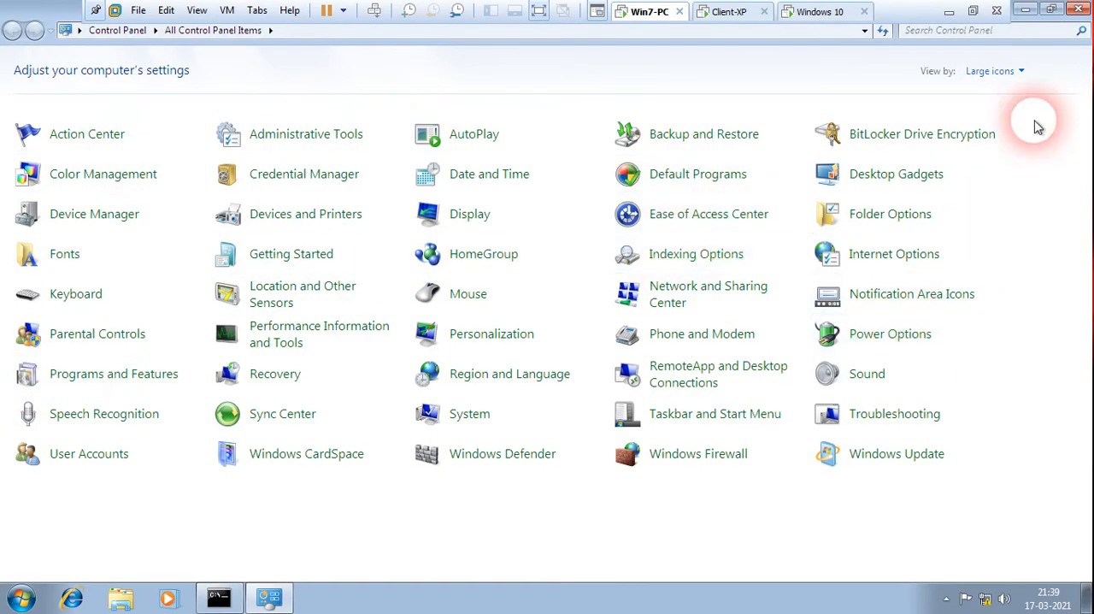
Change the Control Panel view to Category and return it to Large icons.
left_click(1023, 72)
left_click(1017, 90)
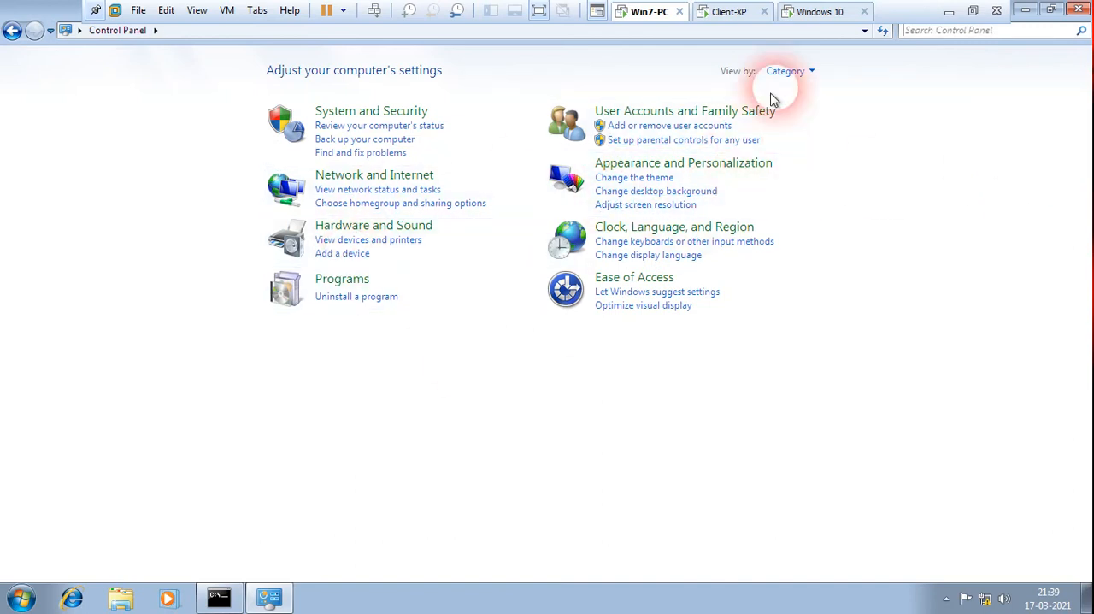
left_click(791, 73)
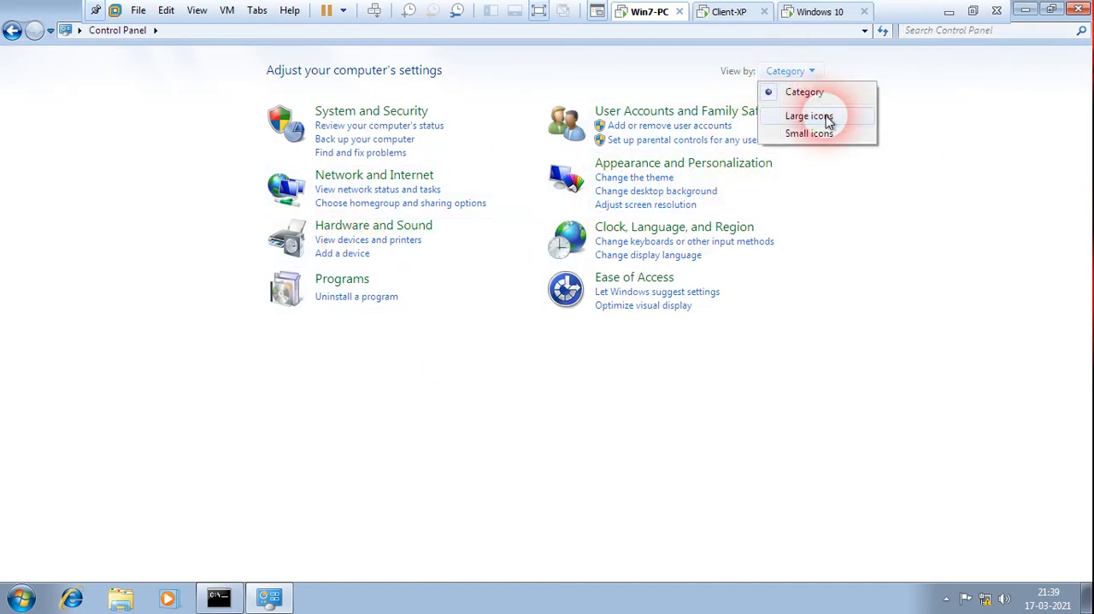
left_click(823, 116)
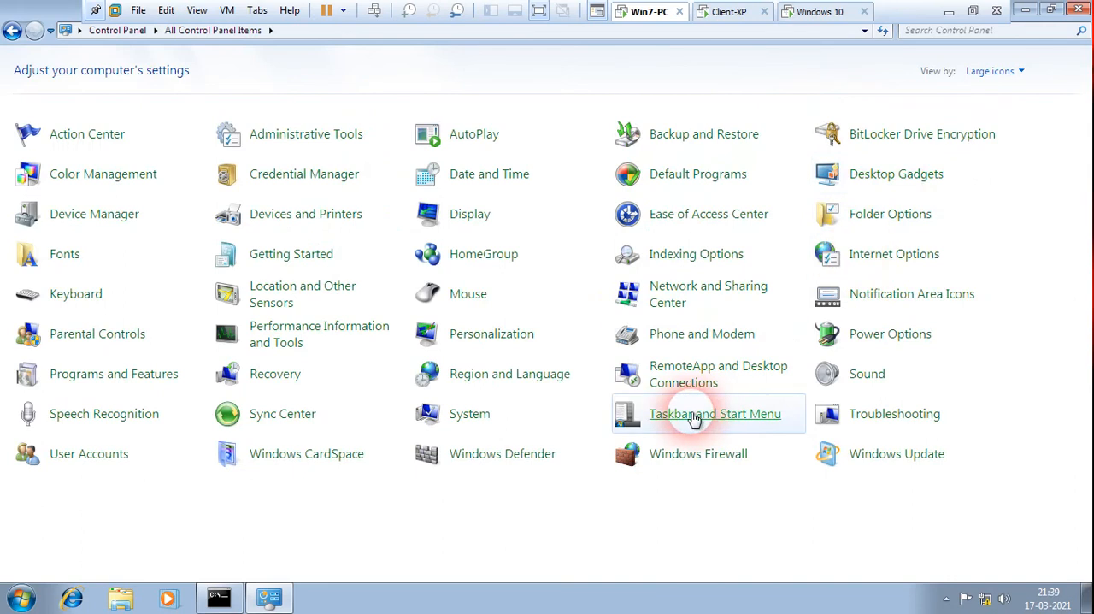
Turn on the Telnet Client and Telnet Server Windows features through Programs and Features, and close the window.
left_click(126, 376)
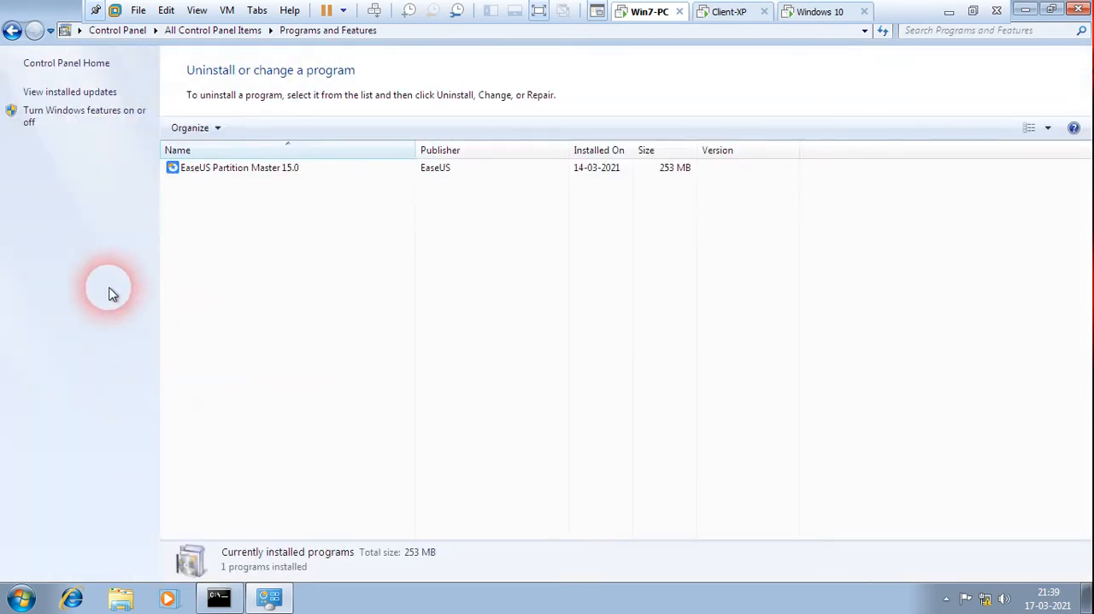
left_click(96, 115)
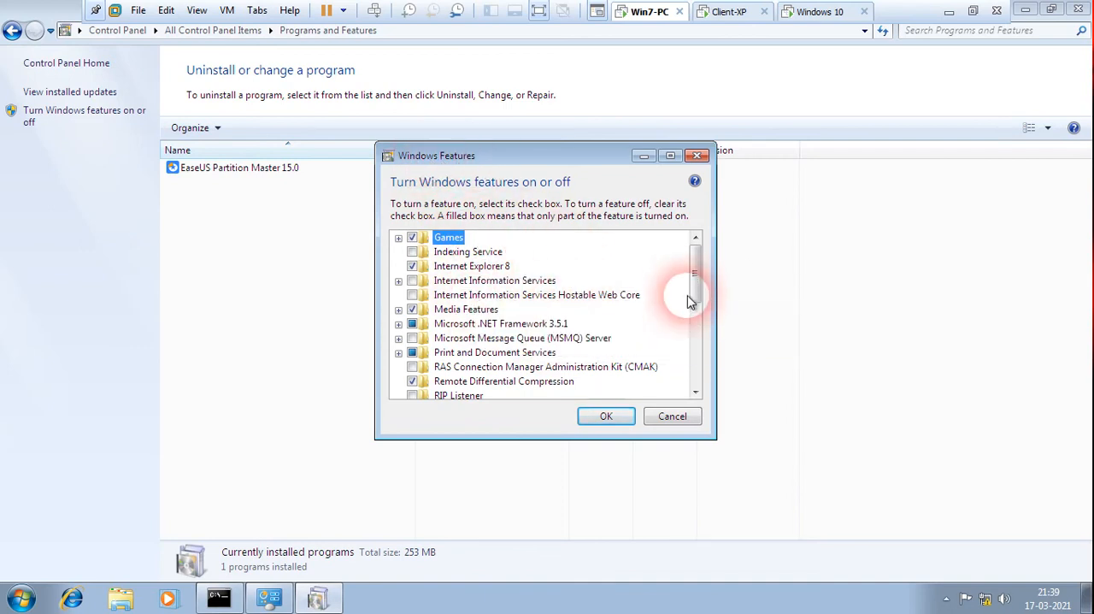
left_click_drag(693, 279, 695, 335)
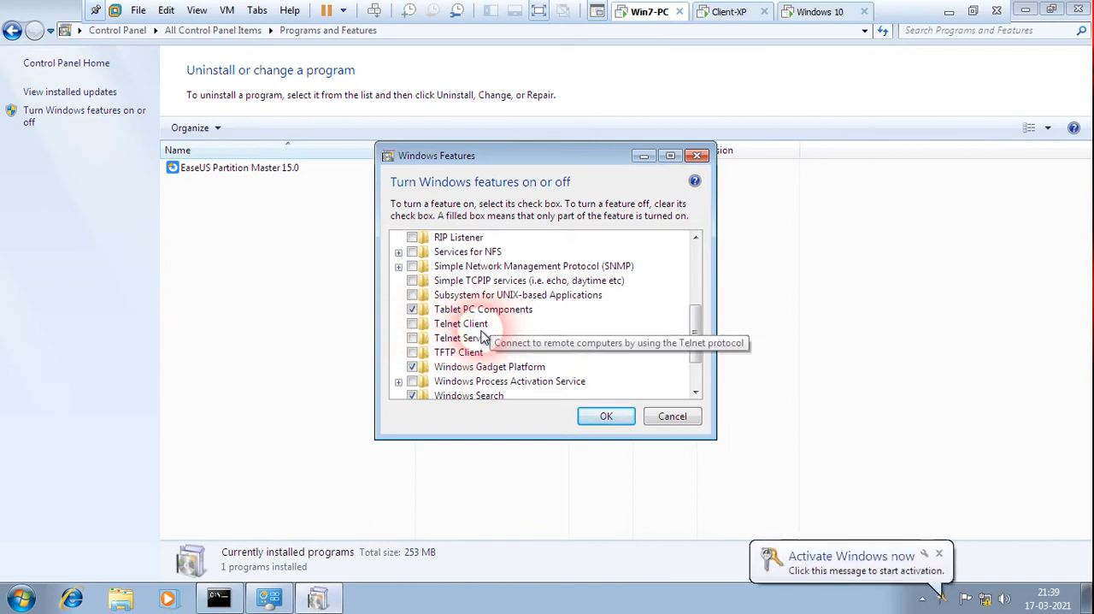
left_click(939, 556)
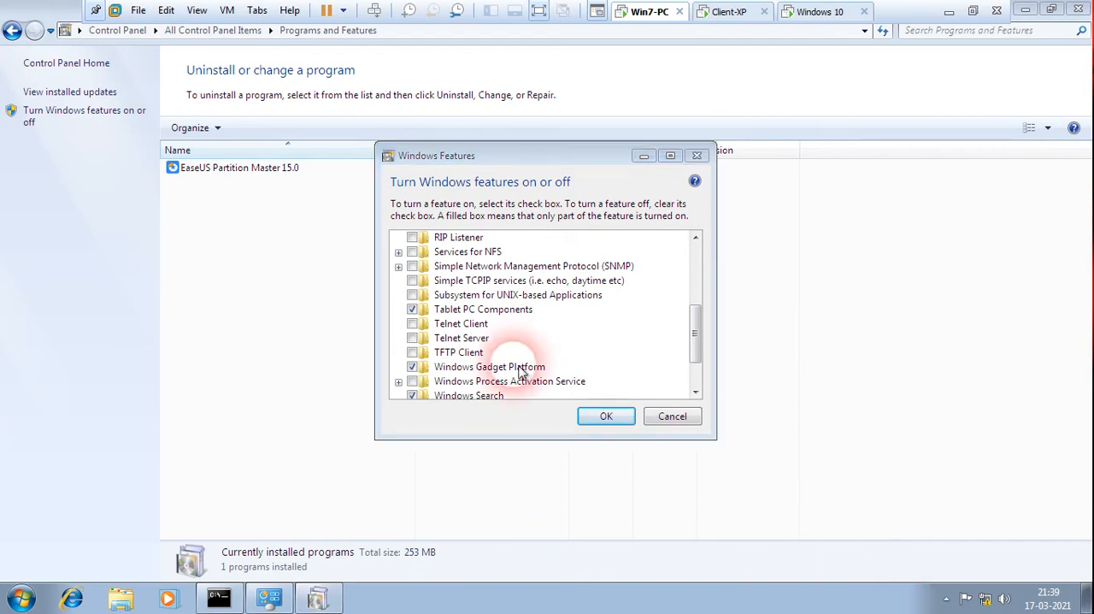
left_click(412, 323)
left_click(413, 338)
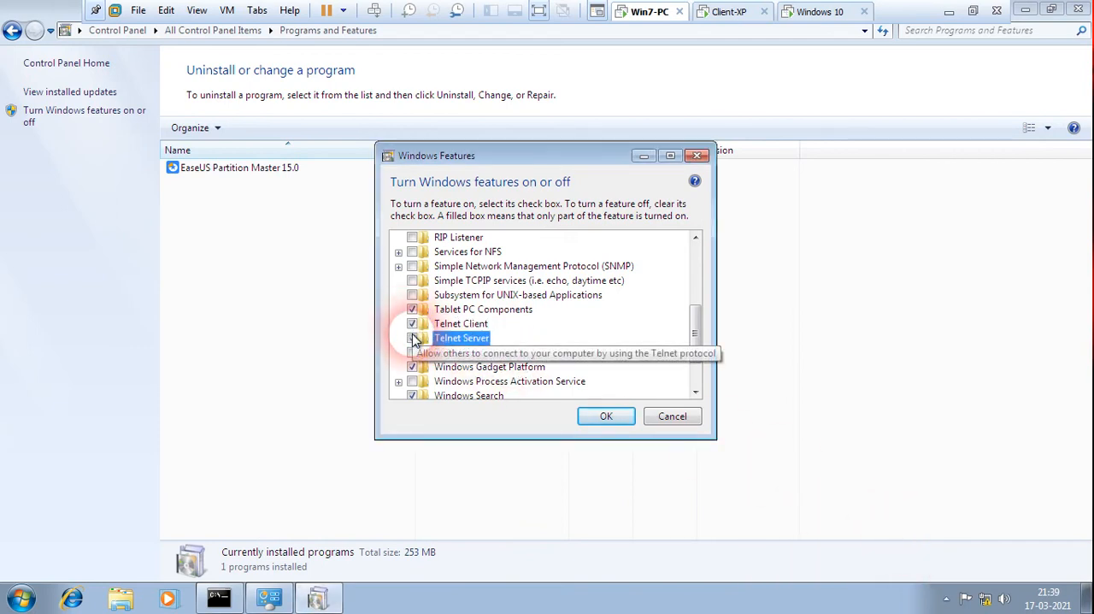
left_click(607, 417)
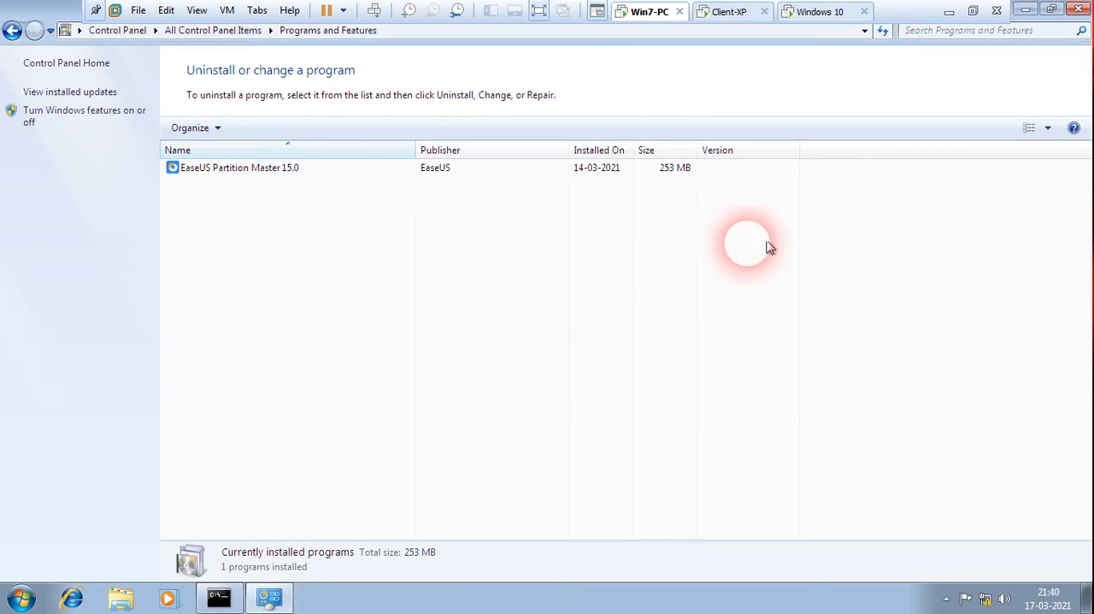
left_click(1078, 10)
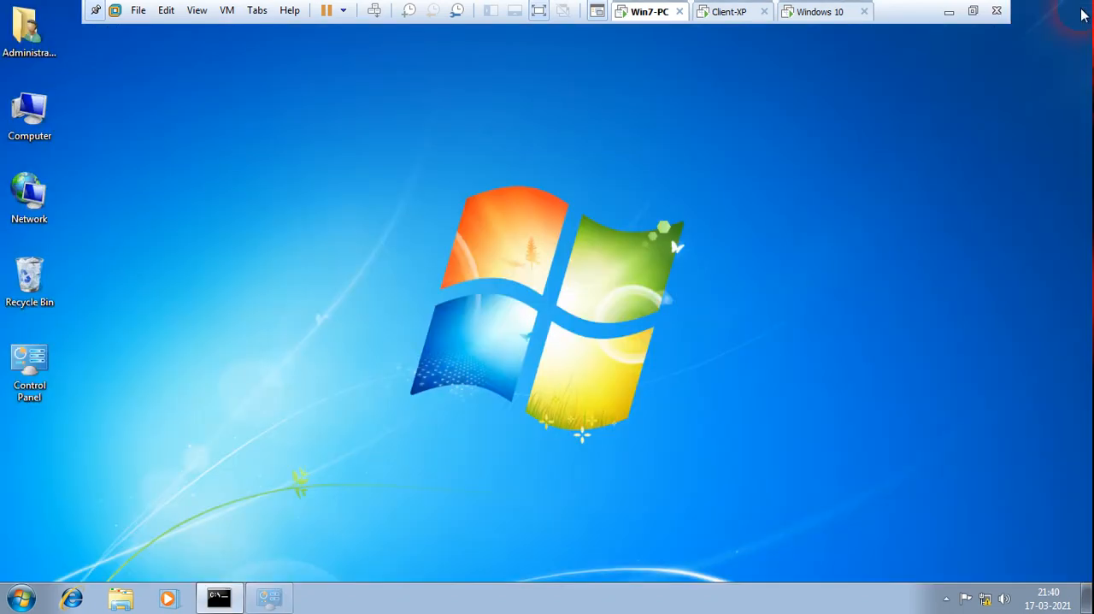
Open the Services console from Control Panel's Administrative Tools on Win7-PC and maximize it.
double_click(32, 376)
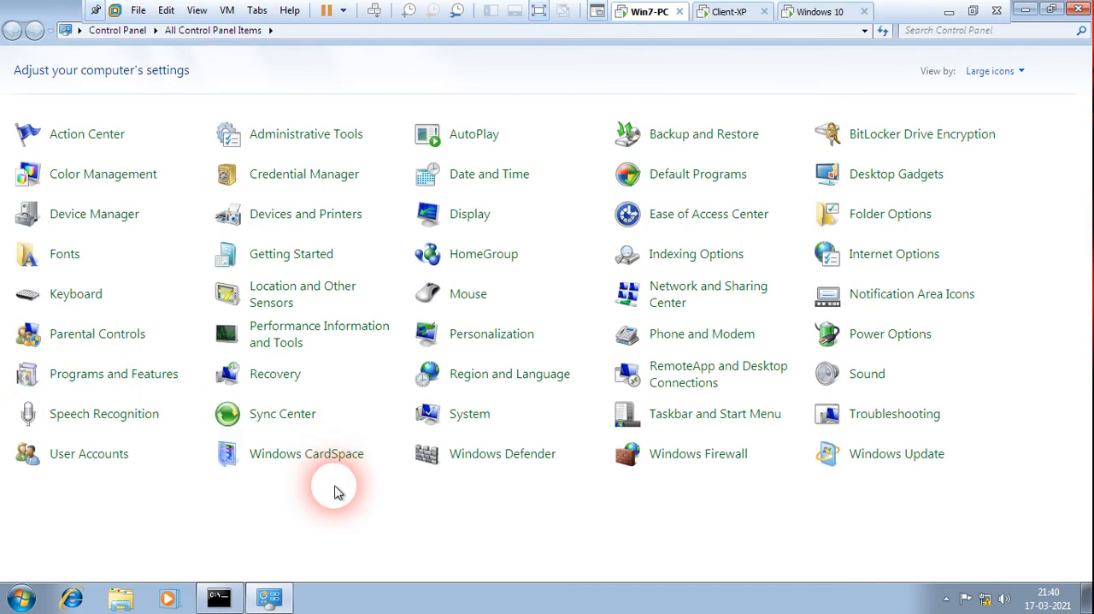
left_click(312, 138)
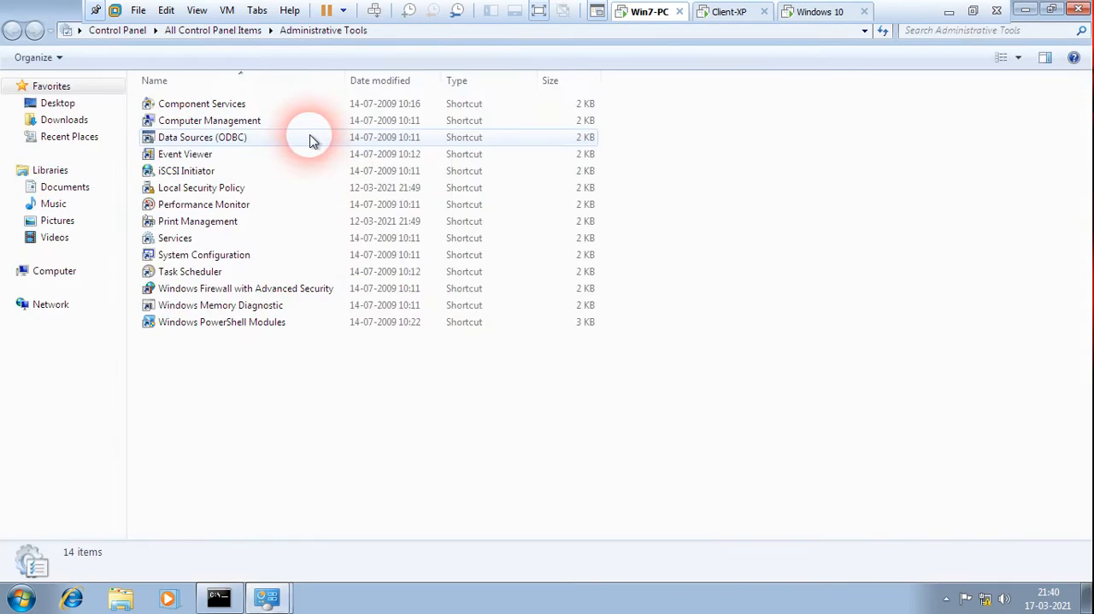
double_click(189, 241)
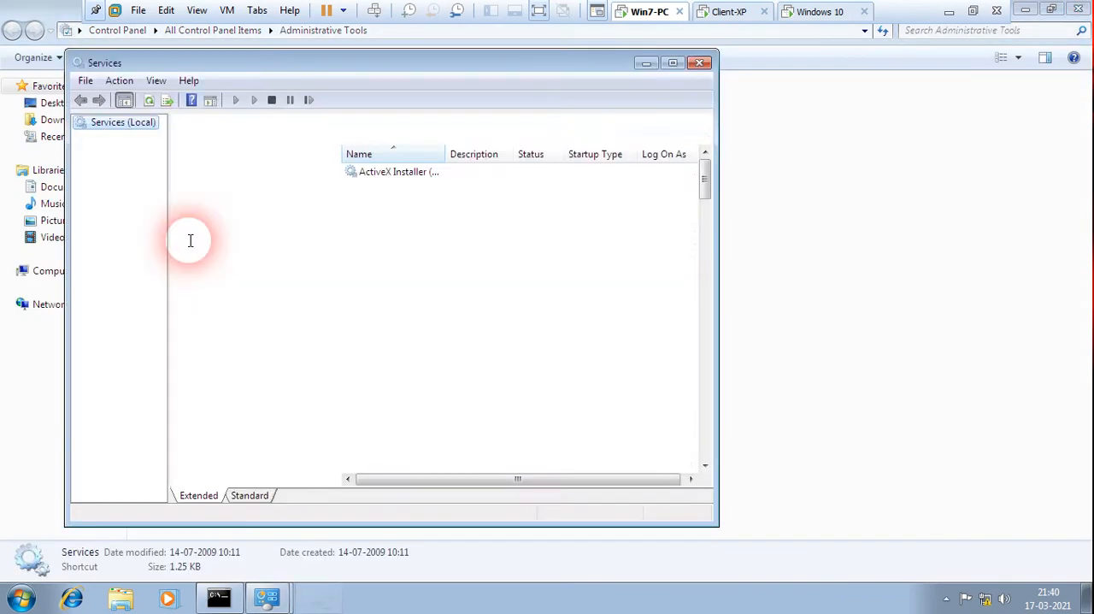
left_click(673, 66)
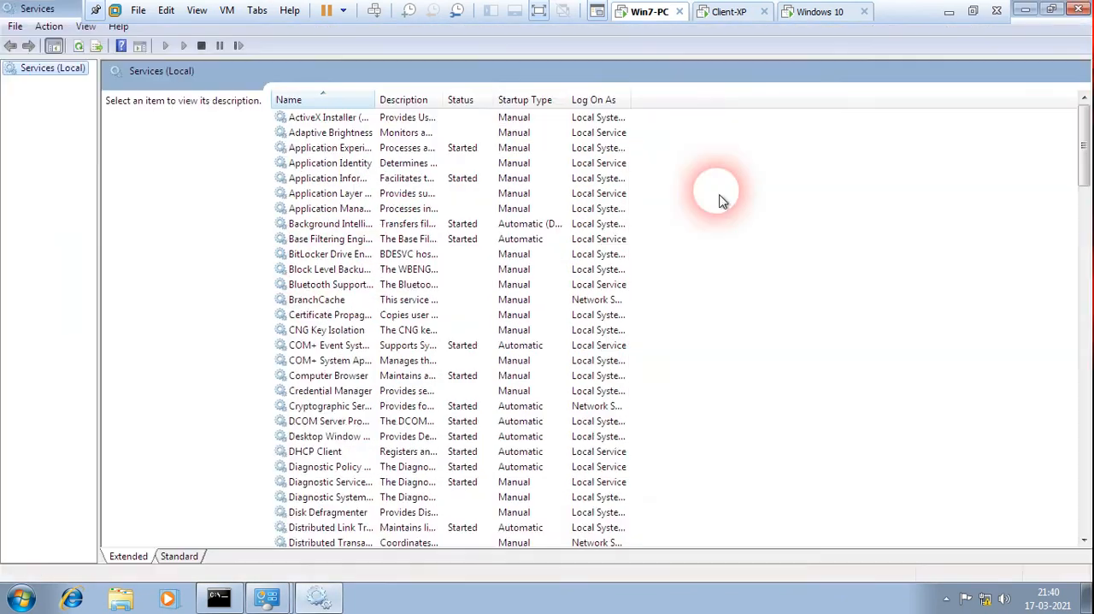
Find the Telnet service in the services list and open its properties.
left_click(376, 285)
scroll(405, 336, "down", 5)
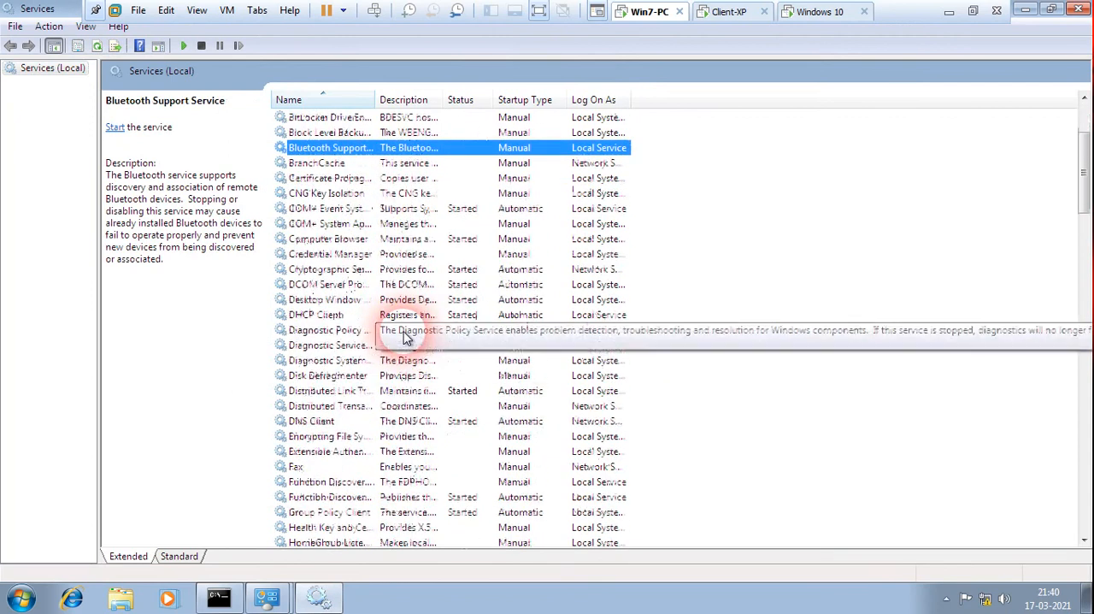
scroll(405, 337, "up", 5)
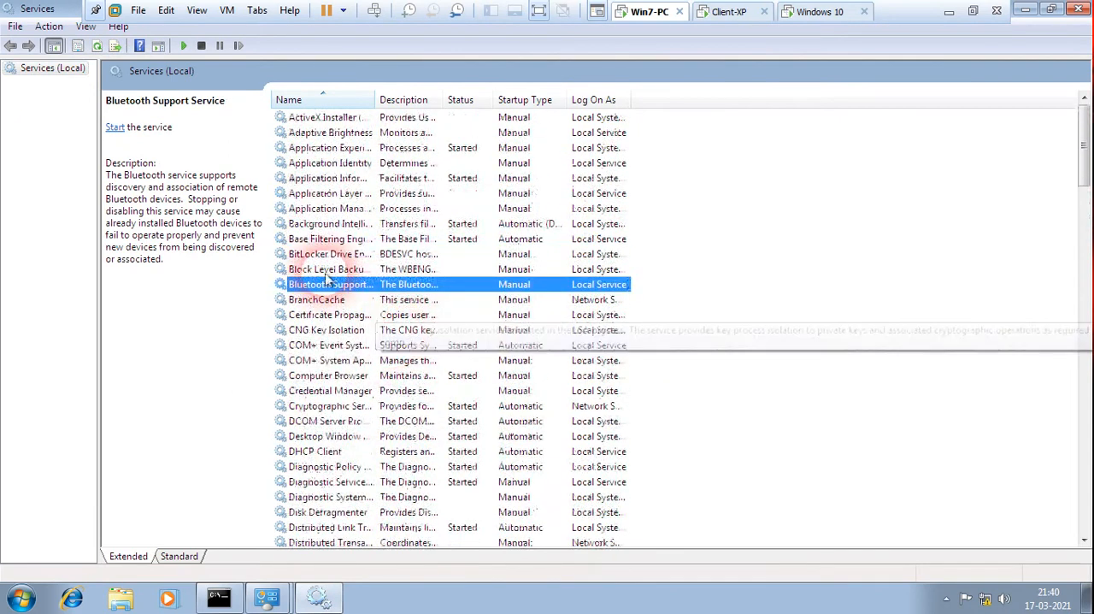
left_click(326, 241)
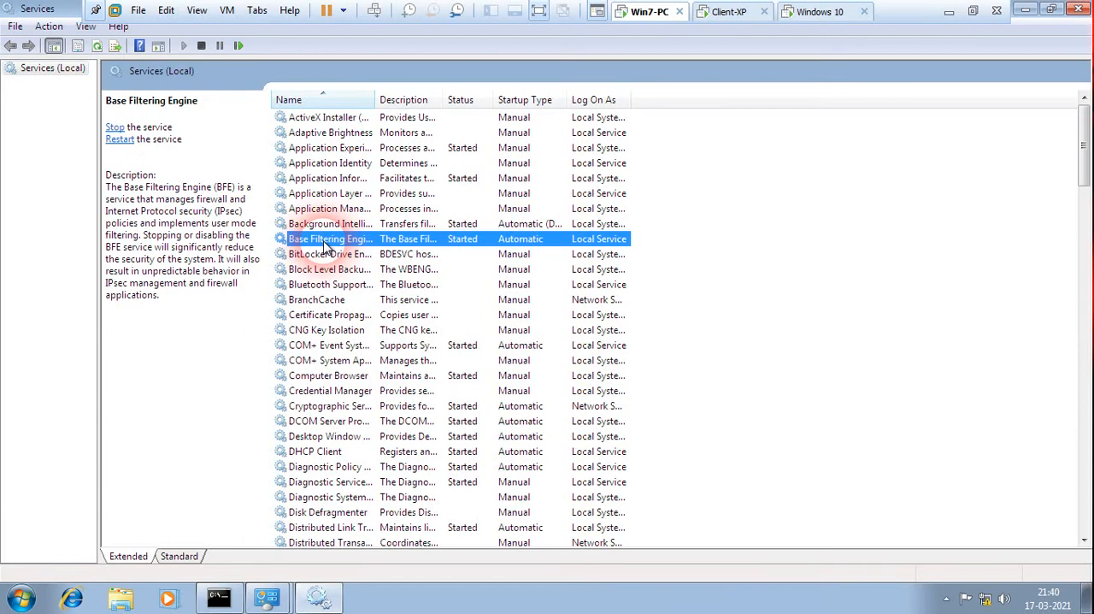
key("t")
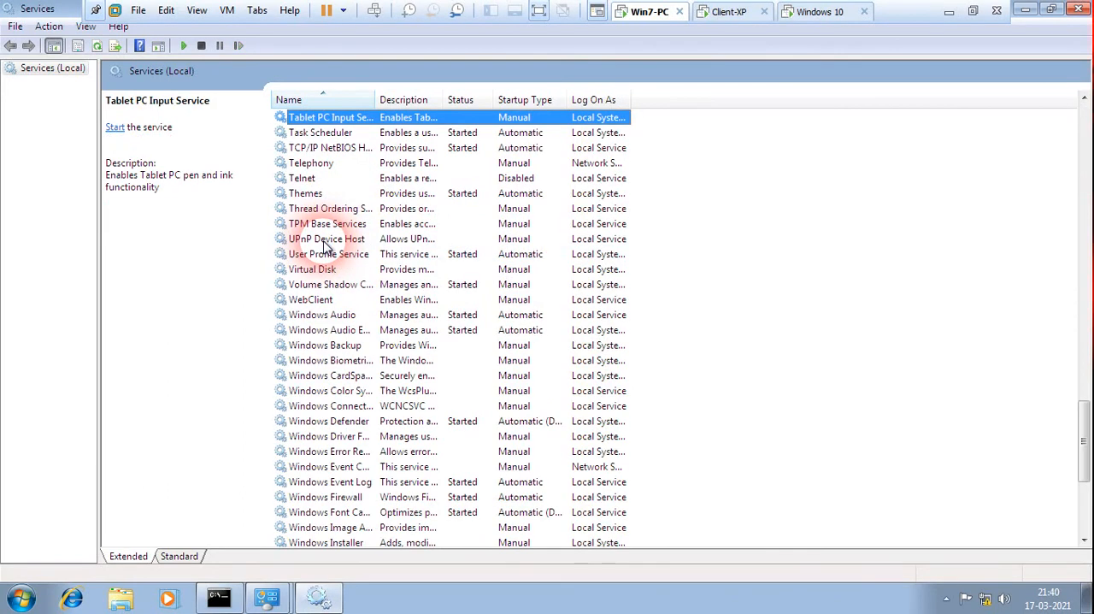
left_click(302, 179)
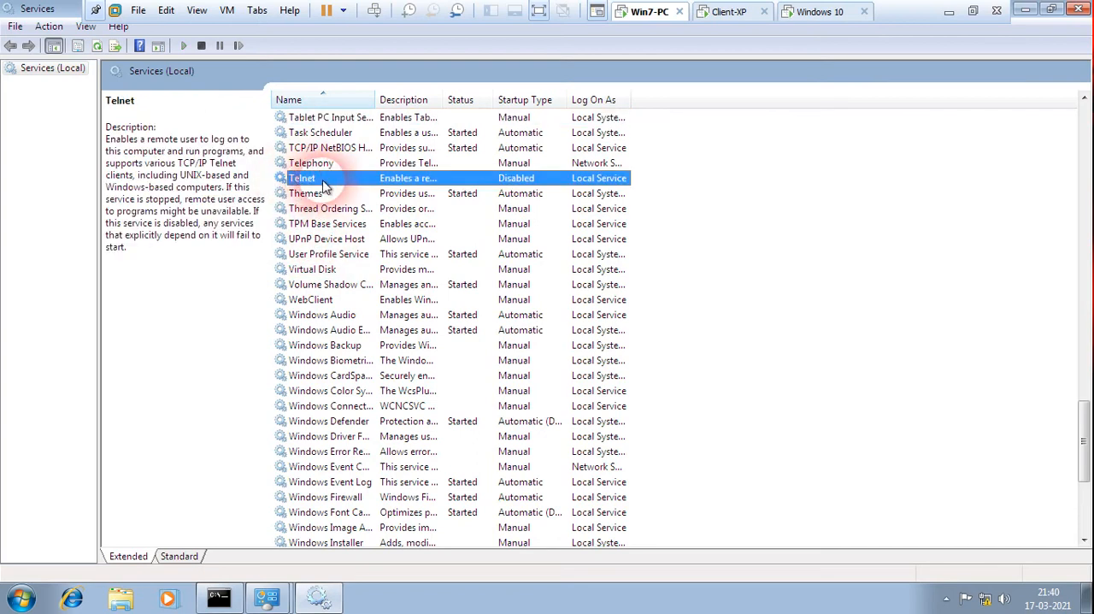
right_click(330, 186)
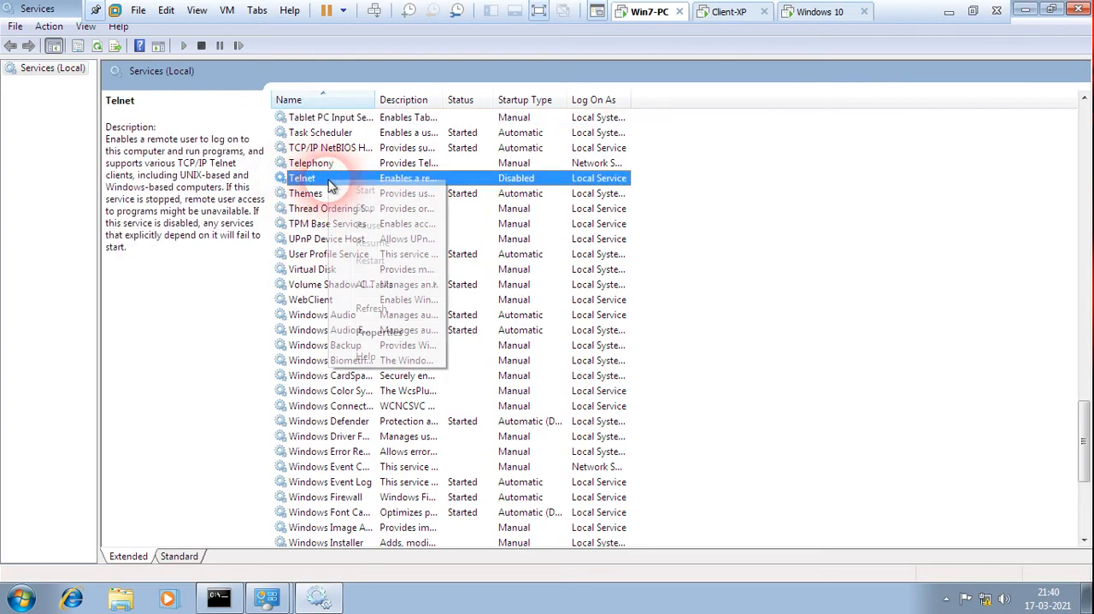
left_click(381, 332)
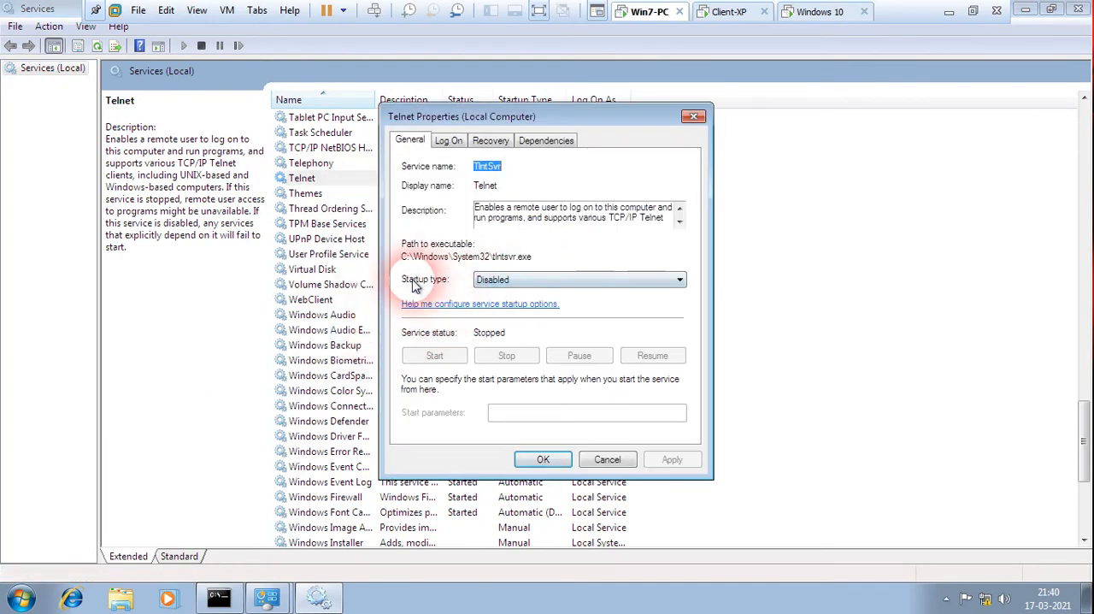
Set the Telnet service's startup type to Manual, apply it, start the service, and close its properties.
left_click(681, 283)
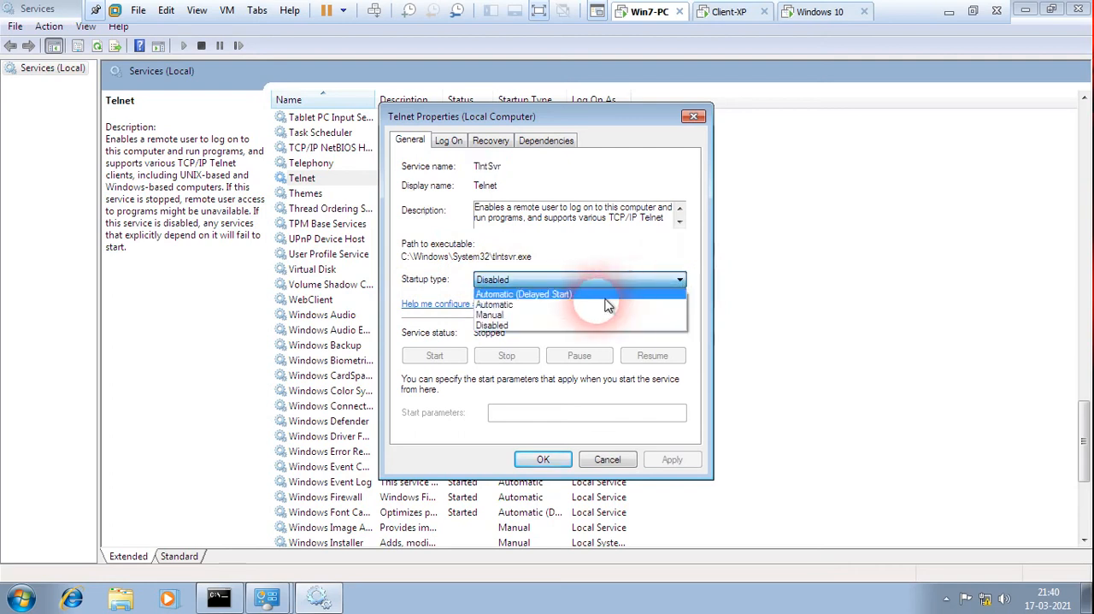
left_click(563, 316)
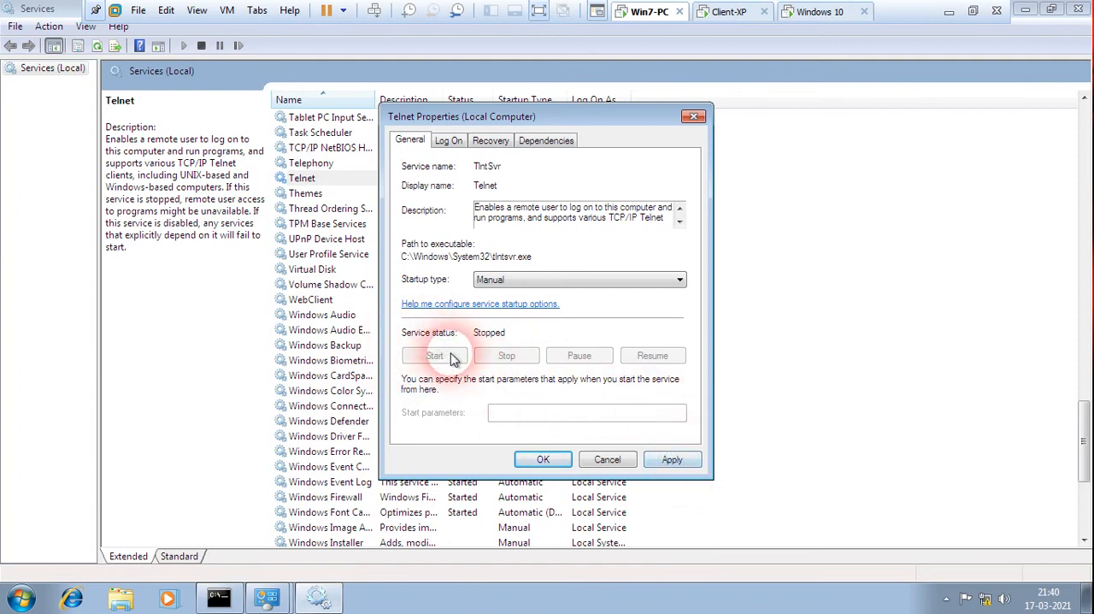
left_click(672, 459)
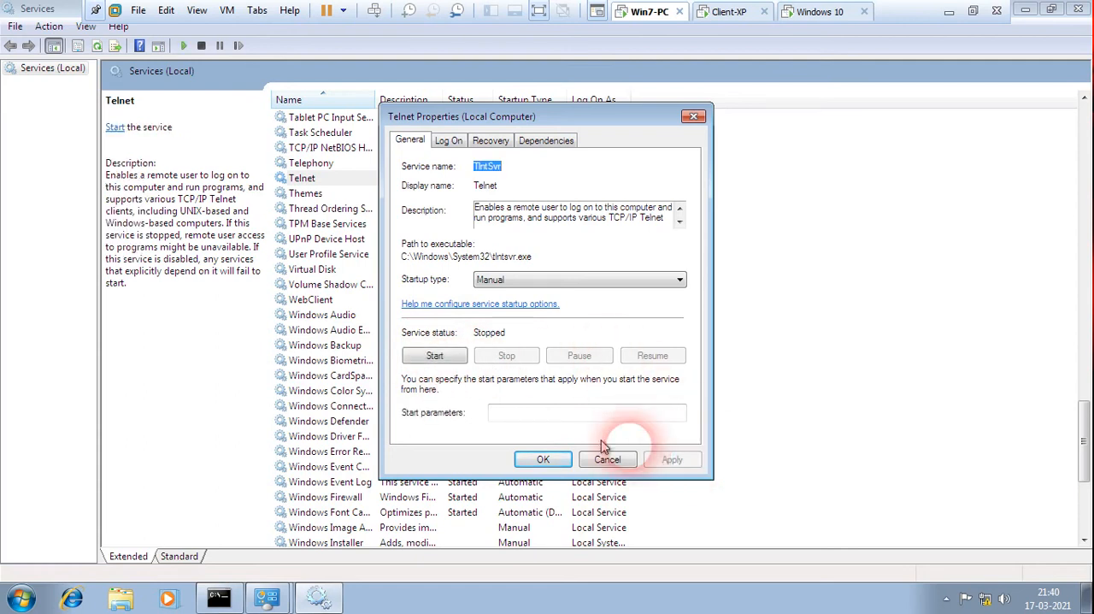
left_click(438, 355)
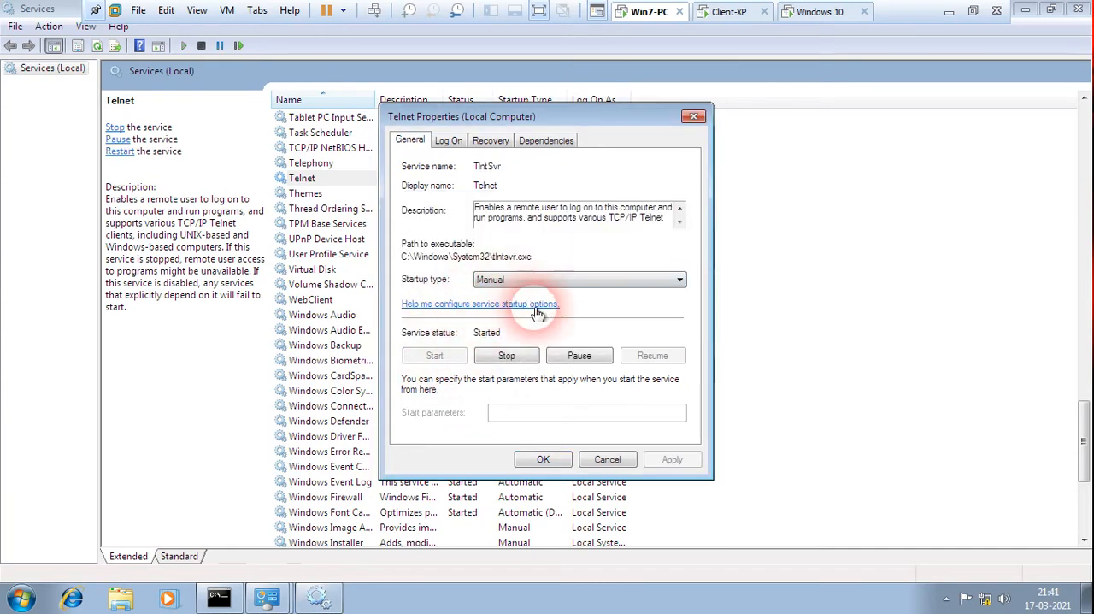
left_click(547, 461)
left_click(317, 177)
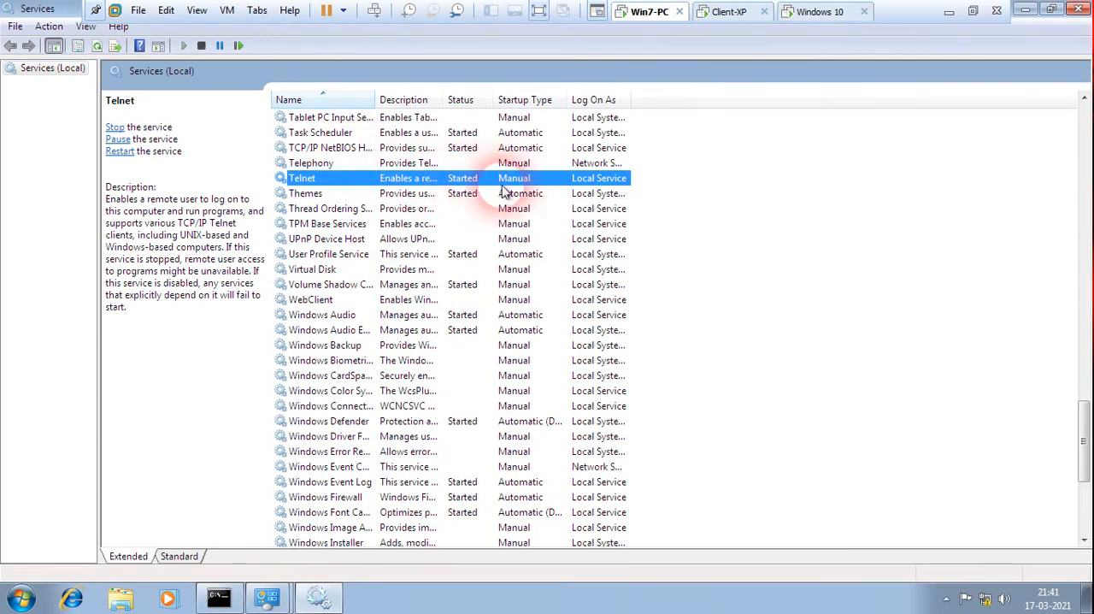
Close the Services, Administrative Tools and Control Panel windows on Win7-PC.
left_click(1078, 9)
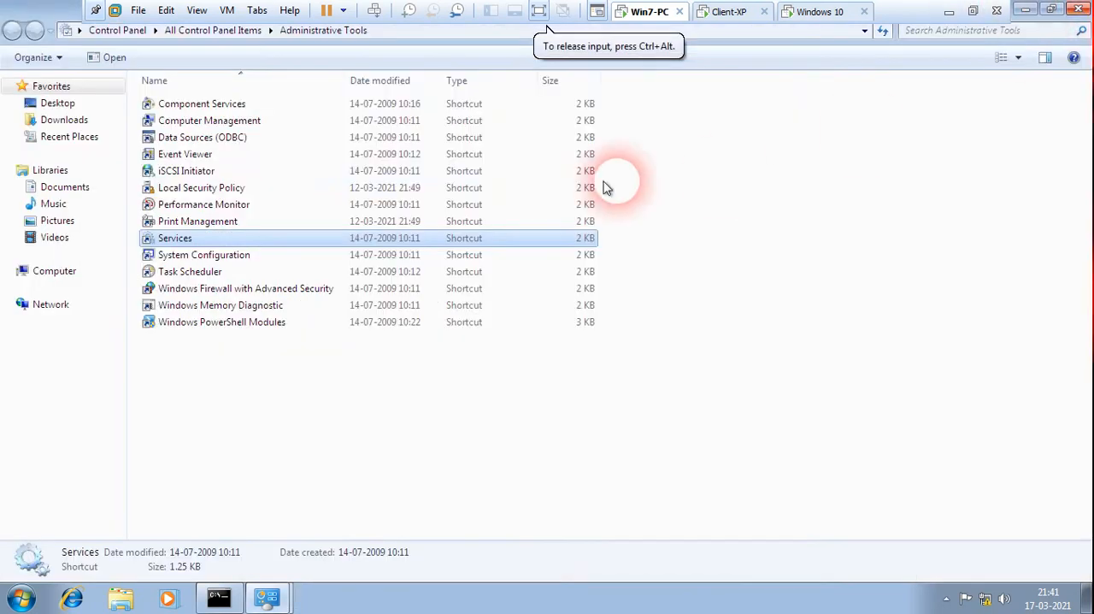
left_click(1078, 9)
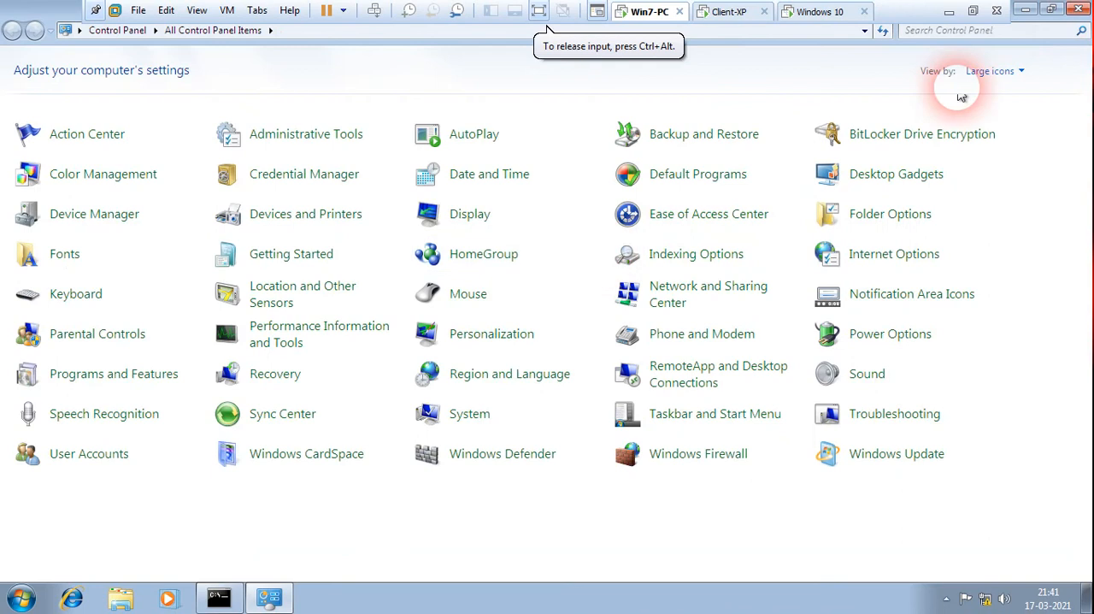
left_click(1078, 8)
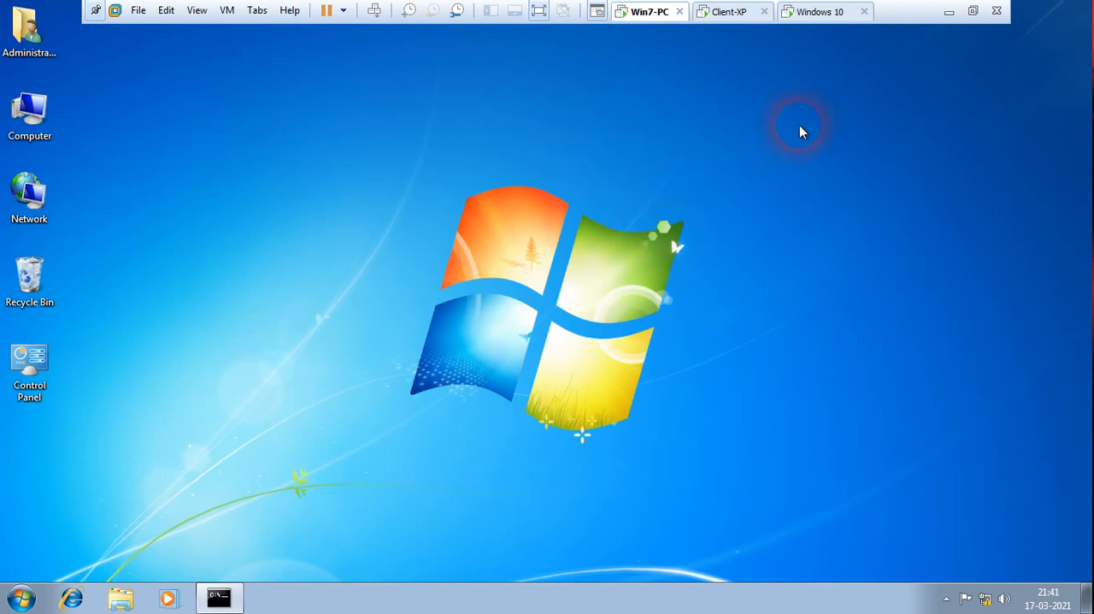
Switch to the Windows 10 machine, minimize its command prompt, and close it from the taskbar.
left_click(823, 14)
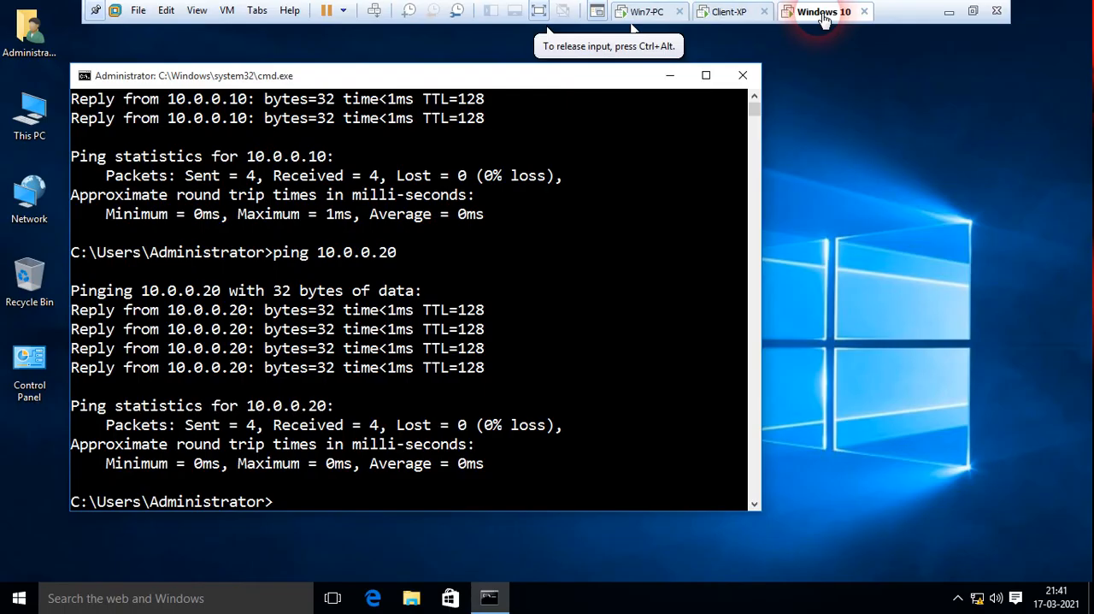
left_click(669, 77)
right_click(484, 593)
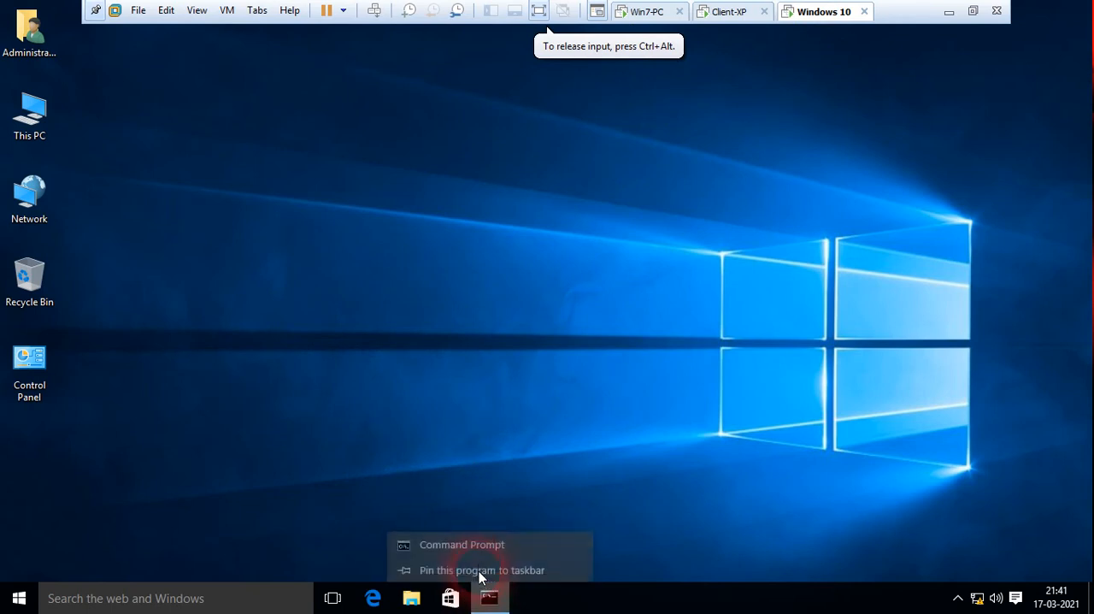
left_click(478, 568)
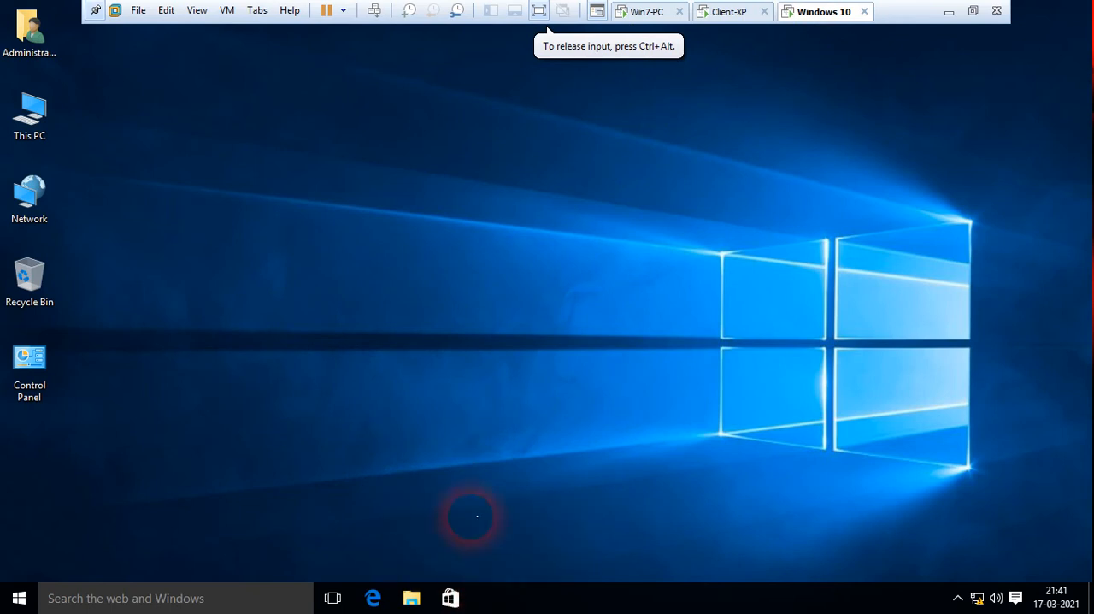
Close the command prompt on Win7-PC as well, and return to the Windows 10 machine.
left_click(647, 12)
right_click(249, 597)
left_click(240, 581)
left_click(826, 11)
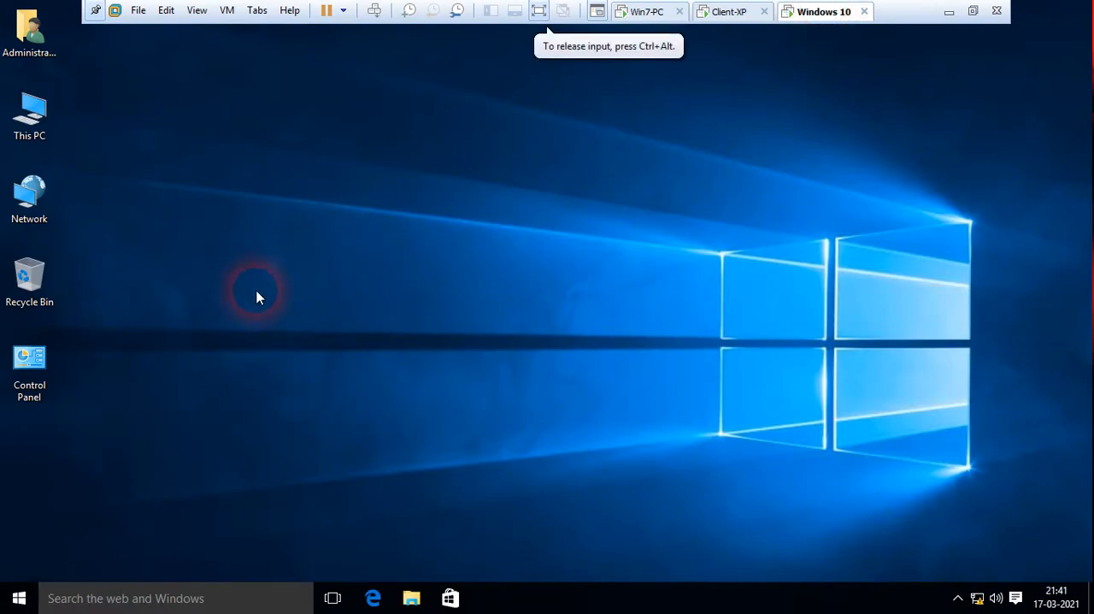
Turn on the Telnet Client Windows feature through Control Panel's Programs and Features, and close the windows.
double_click(36, 361)
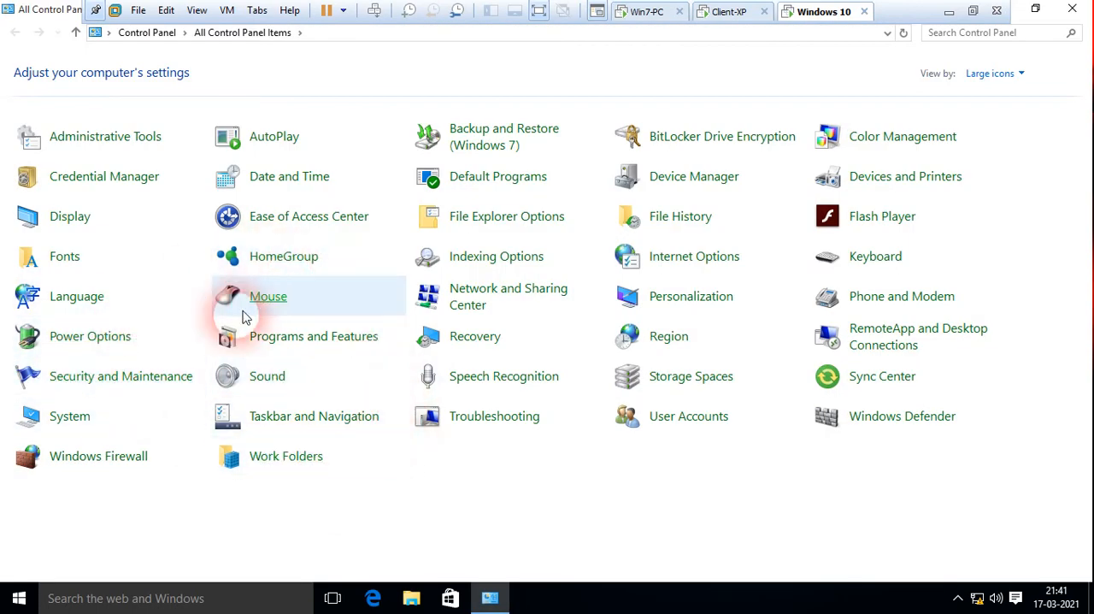
left_click(313, 342)
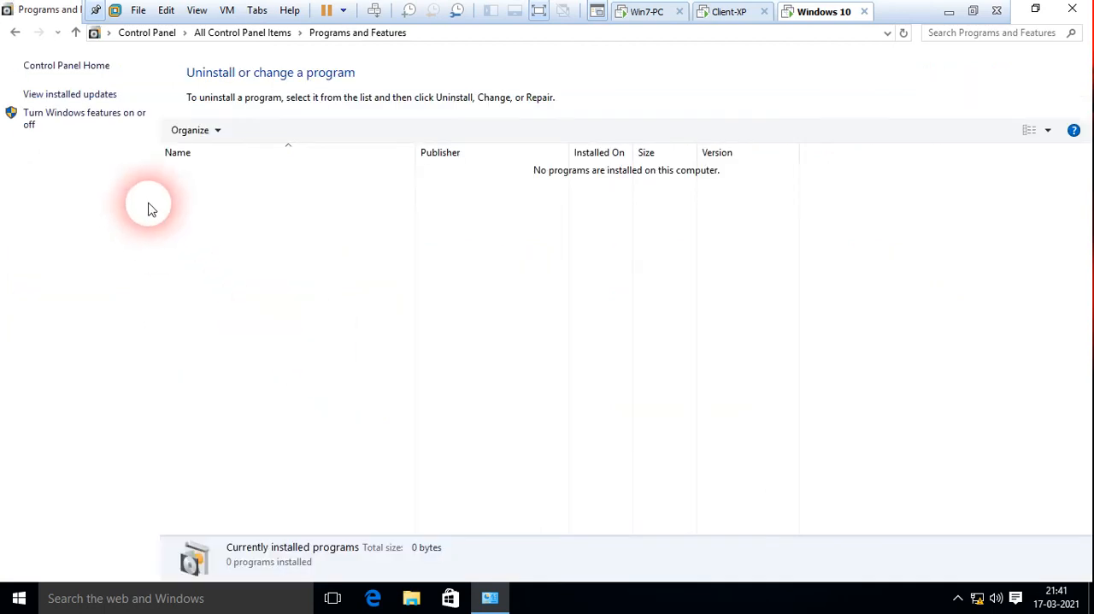
left_click(71, 124)
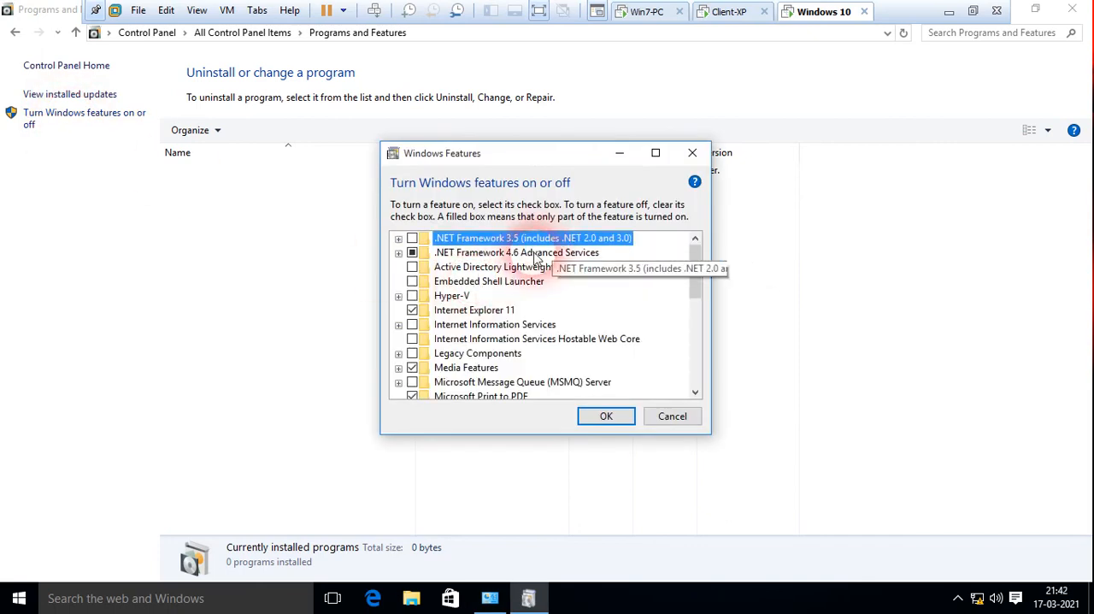
left_click(695, 394)
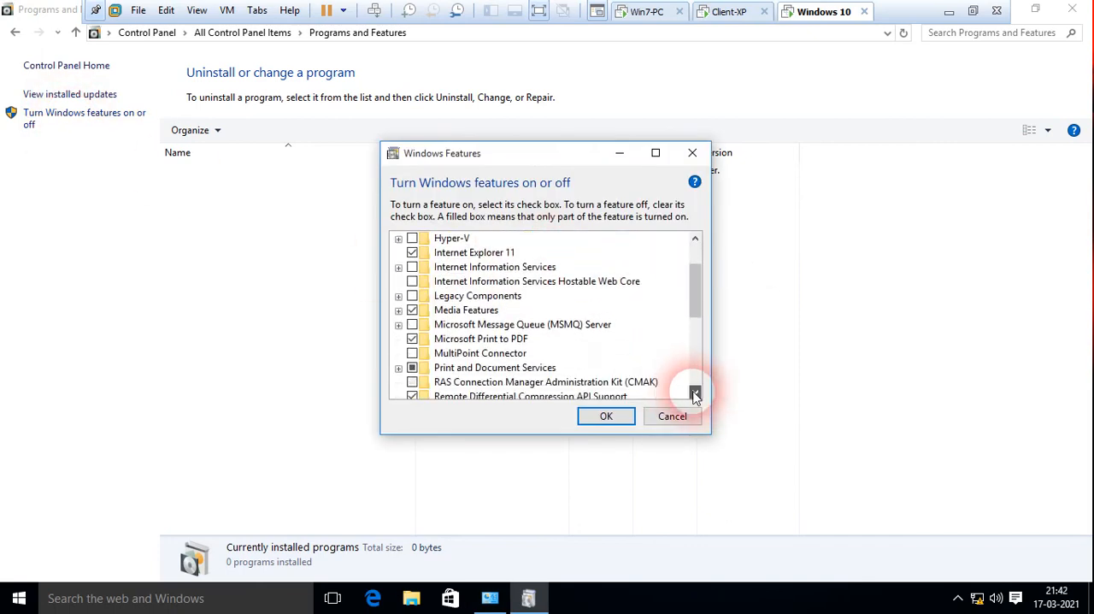
left_click(694, 394)
left_click(695, 394)
left_click(695, 394)
left_click(695, 394)
left_click(695, 394)
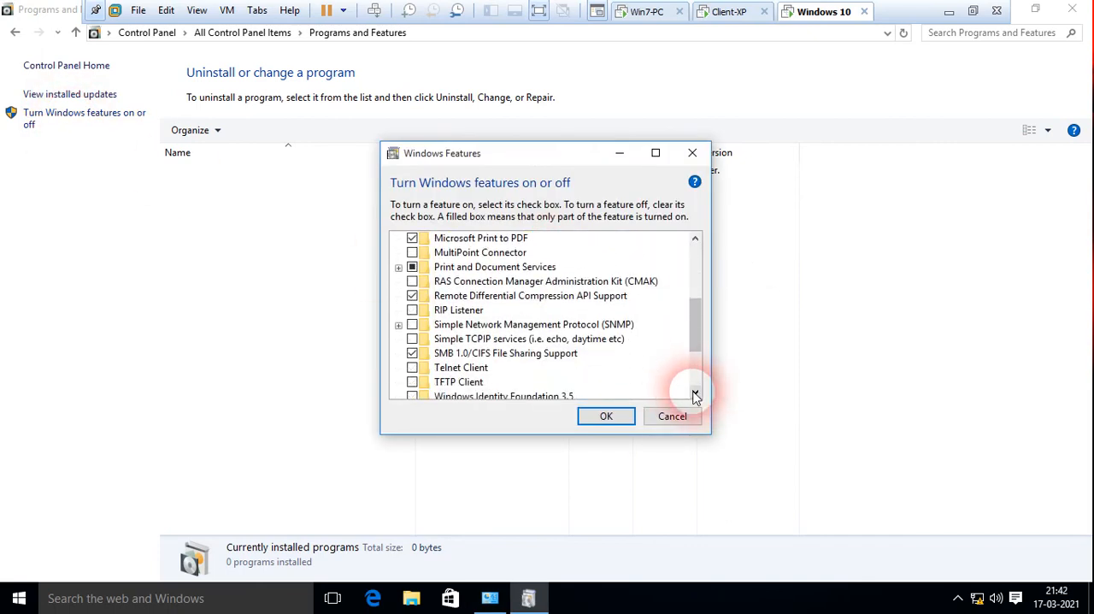
left_click(695, 394)
left_click(695, 394)
left_click(695, 394)
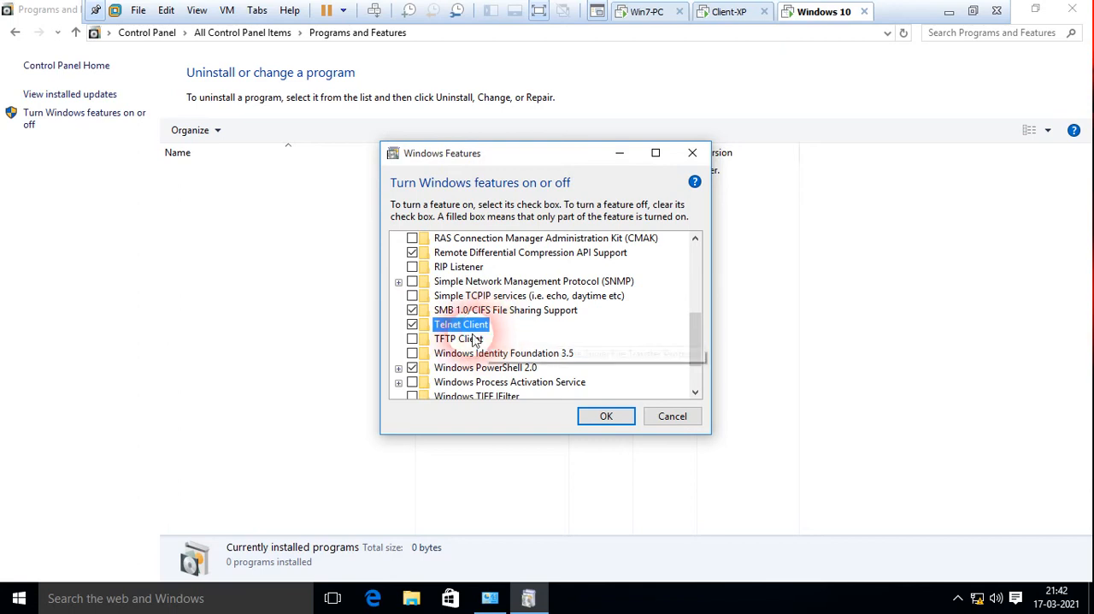
left_click(598, 418)
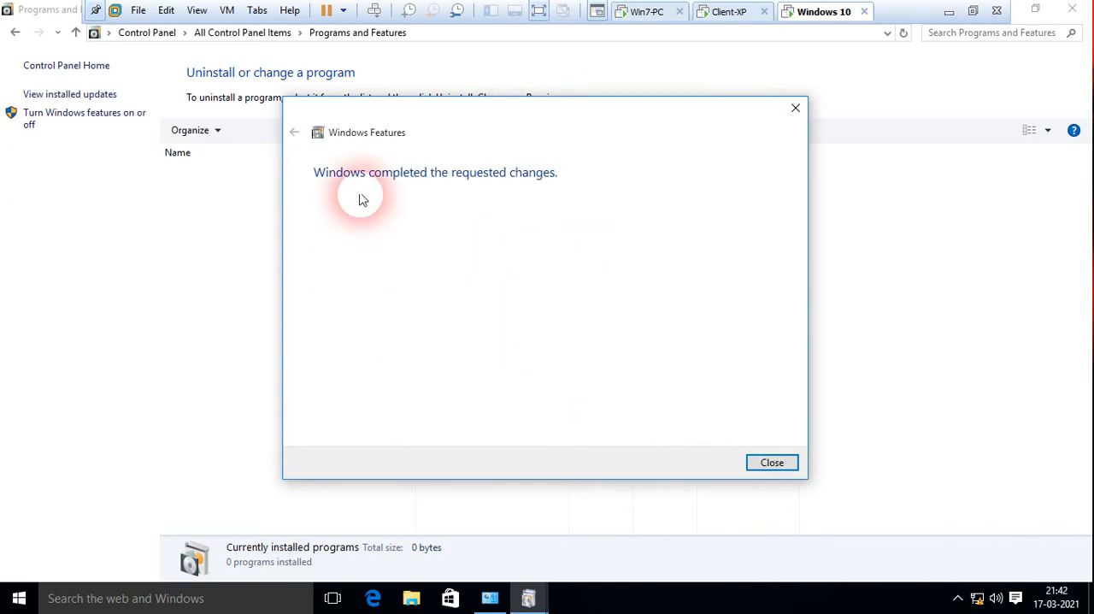
left_click(773, 464)
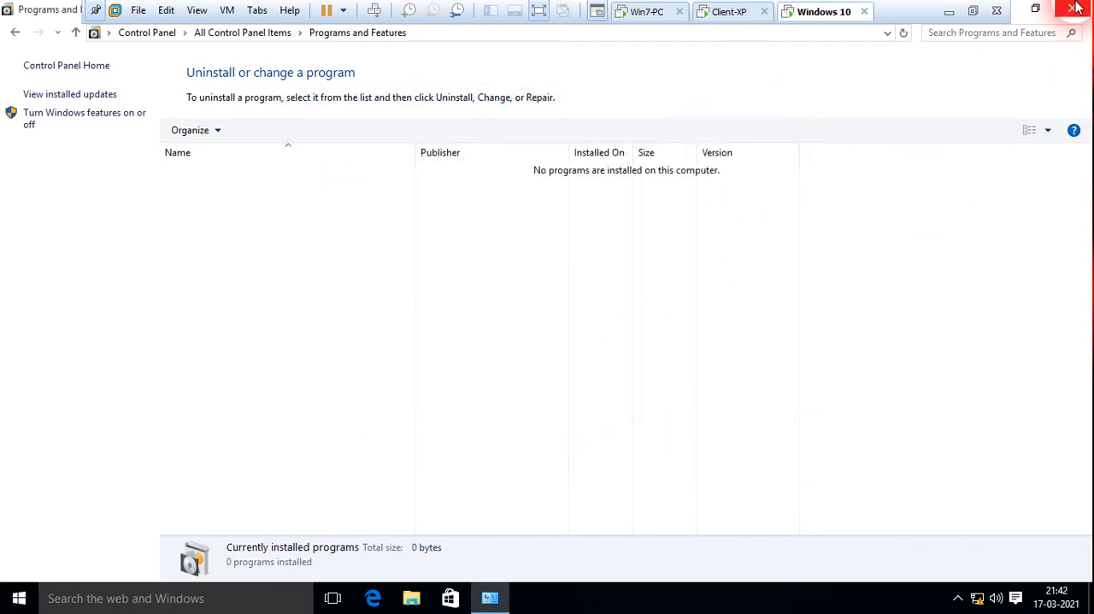
left_click(1071, 9)
Open Services through Control Panel's Administrative Tools and check the services starting with T for Telnet.
double_click(45, 357)
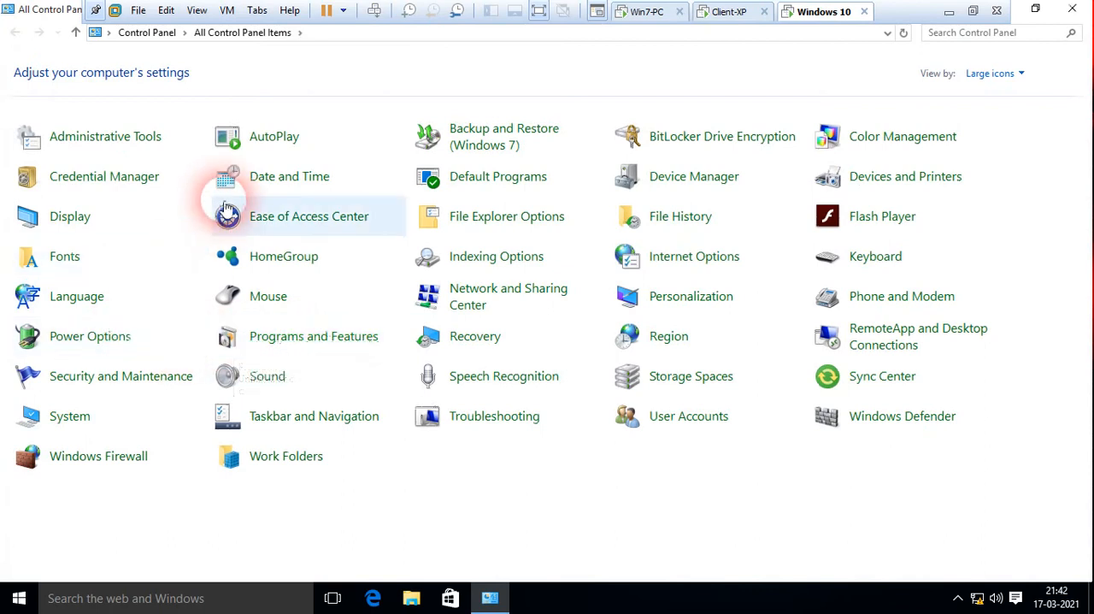
left_click(103, 145)
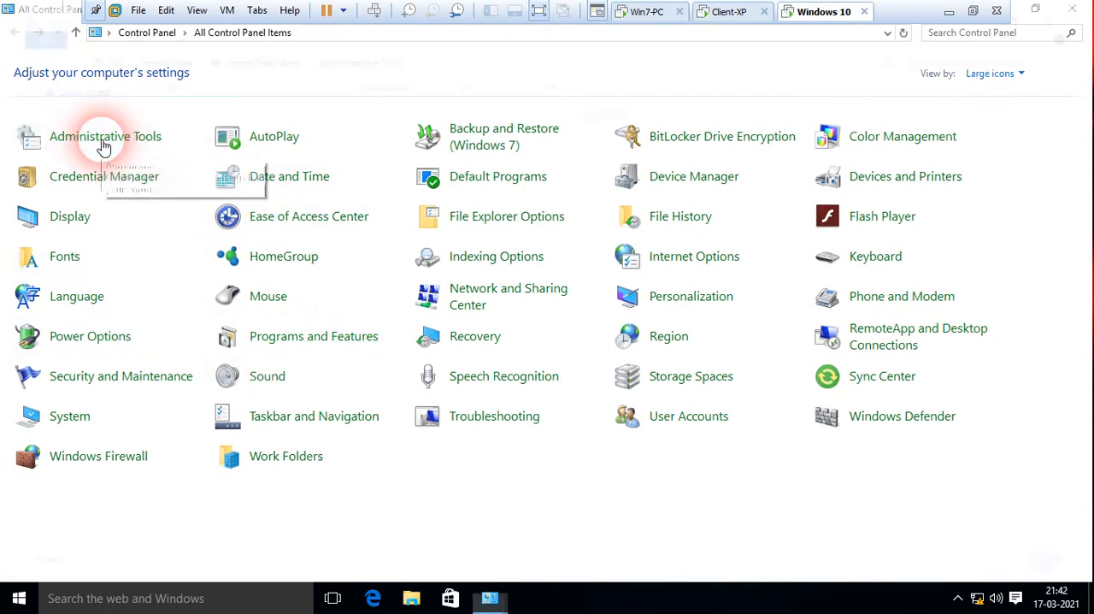
left_click(205, 291)
double_click(206, 293)
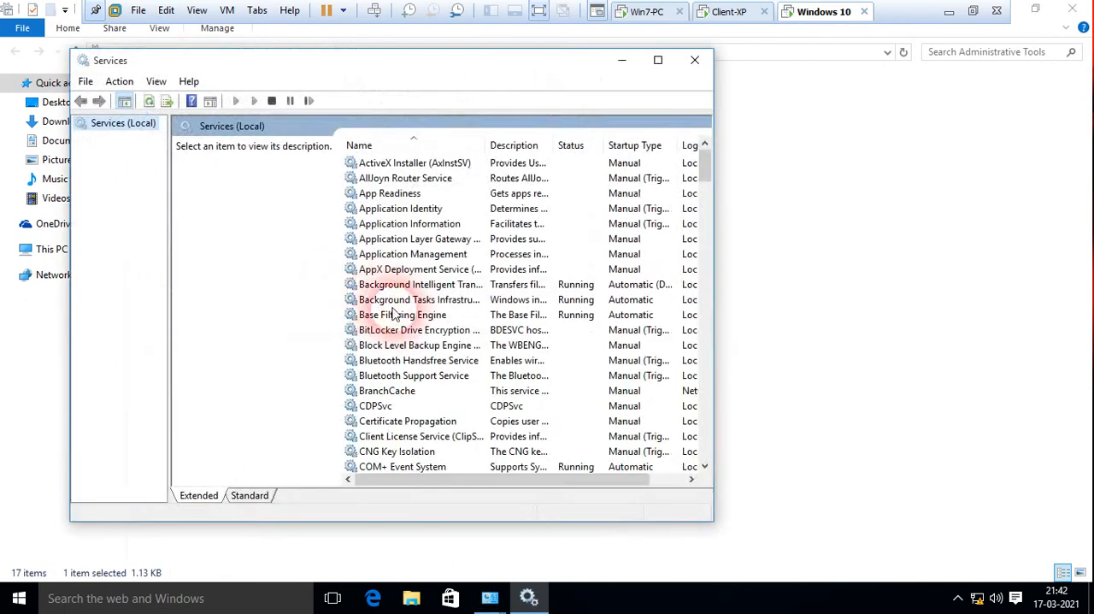
left_click(408, 316)
key("t")
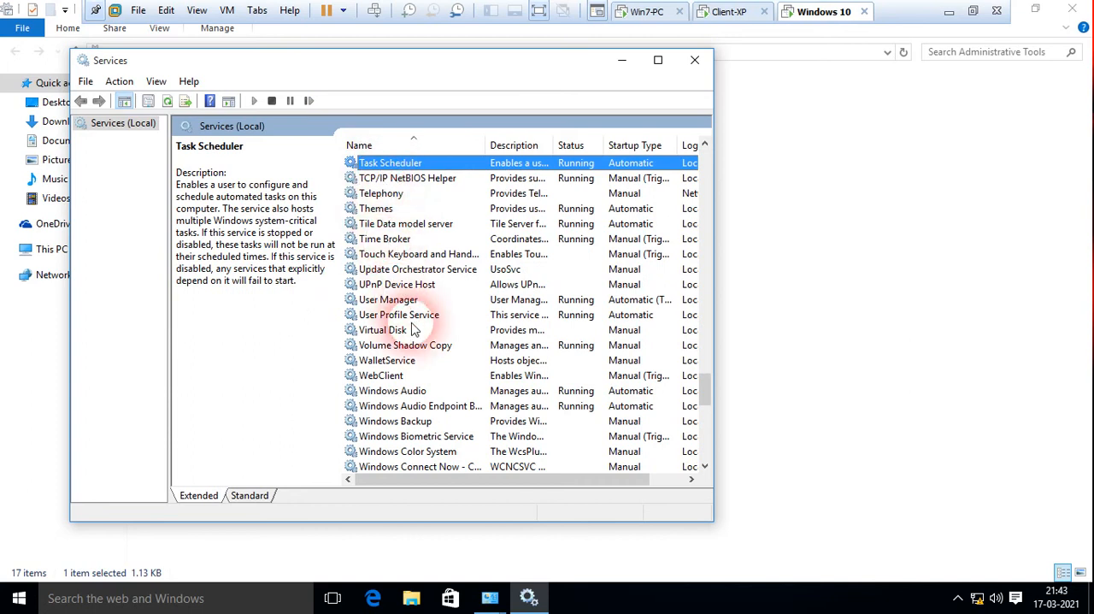
Finish checking the services list and close Services, Administrative Tools and Control Panel on Windows 10.
scroll(411, 261, "up", 1)
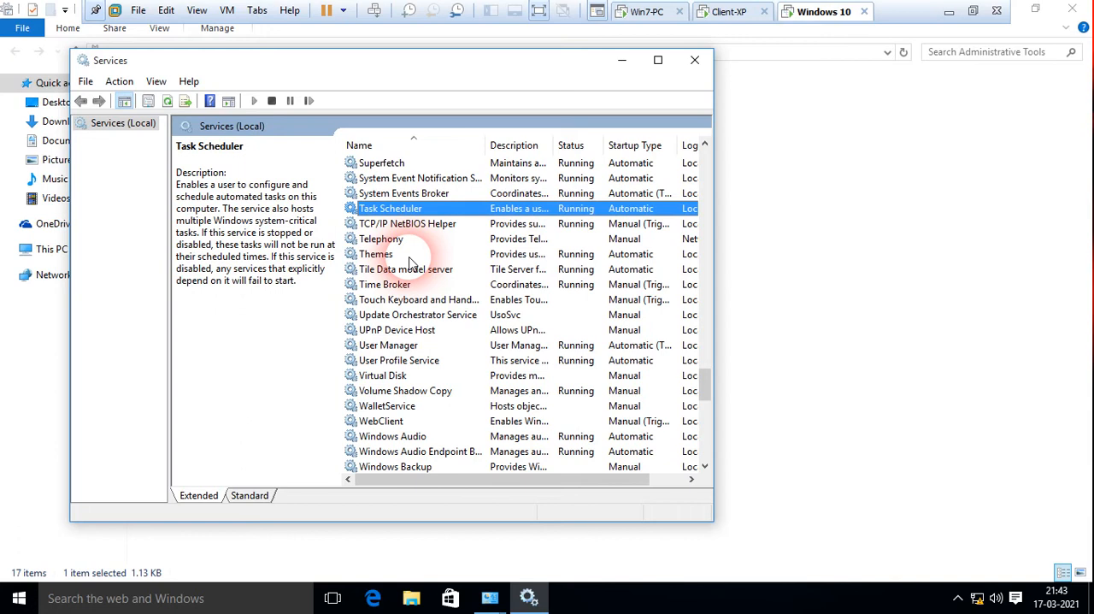
left_click(696, 61)
left_click(1073, 8)
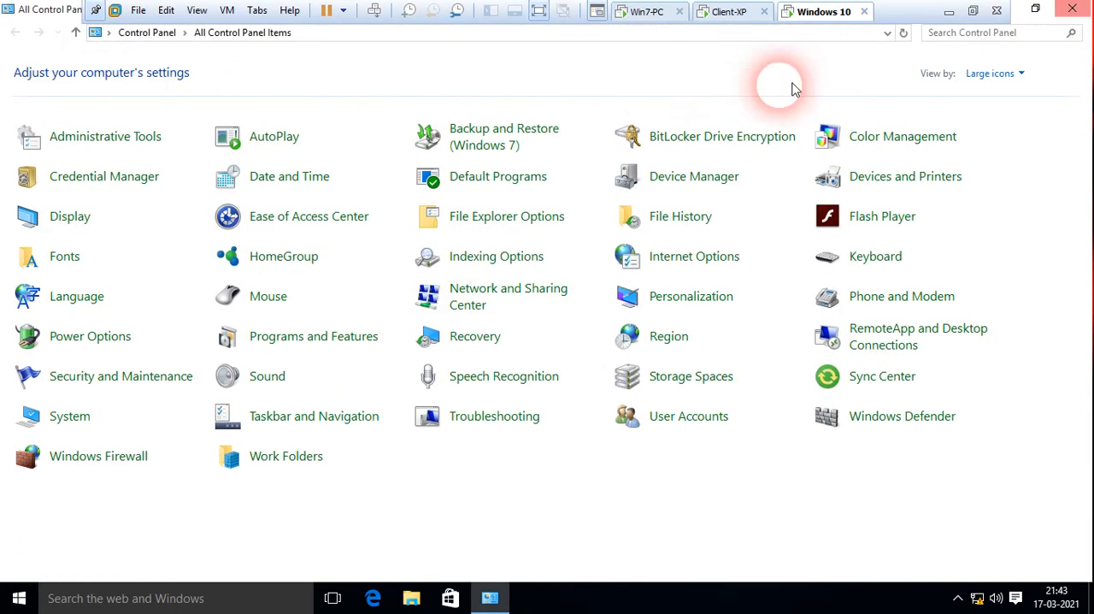
left_click(1071, 9)
Look up the IPv4 address in Win7-PC's Local Area Connection details, and close the network windows.
left_click(647, 11)
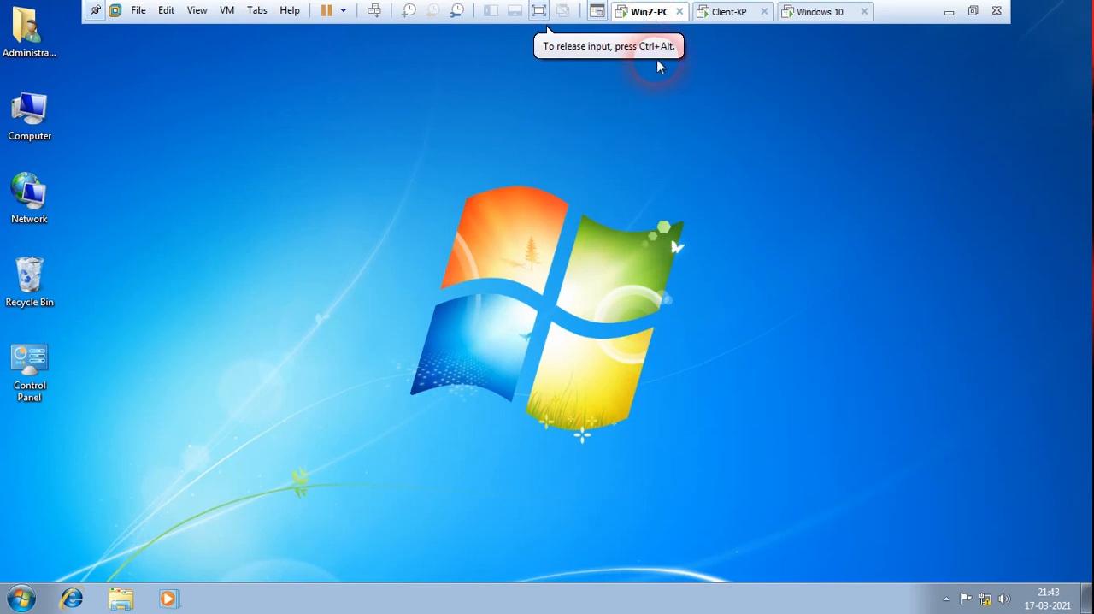
right_click(26, 190)
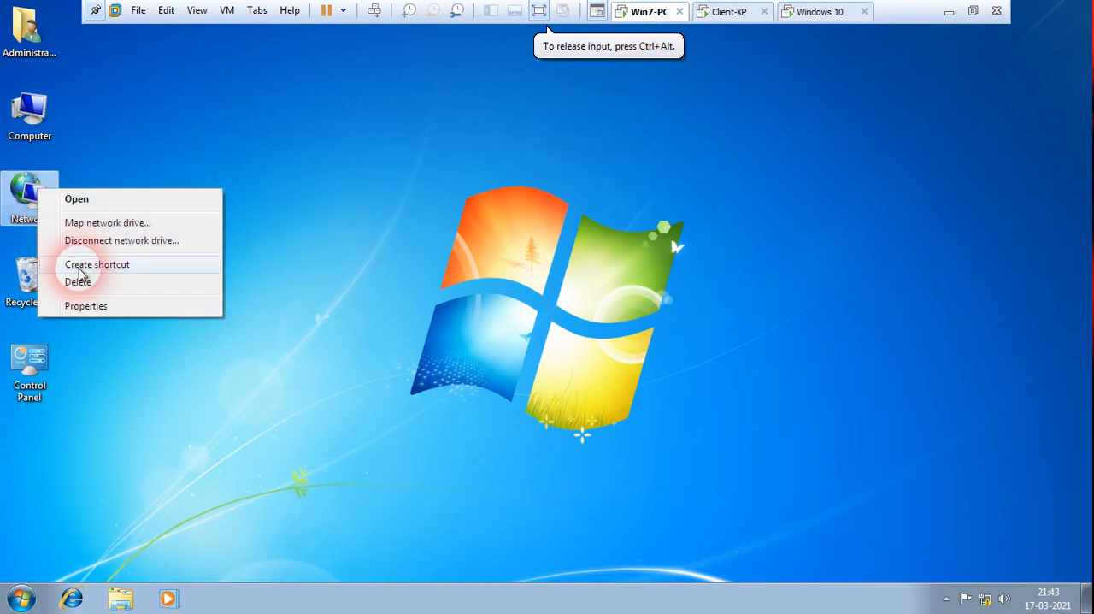
left_click(85, 306)
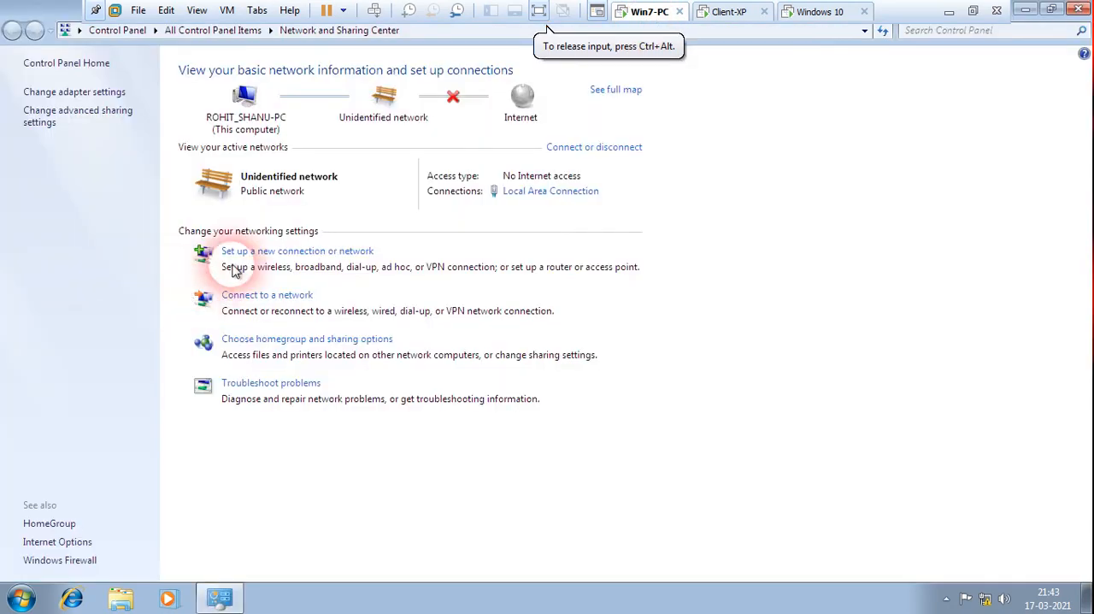
left_click(86, 92)
right_click(85, 99)
left_click(128, 120)
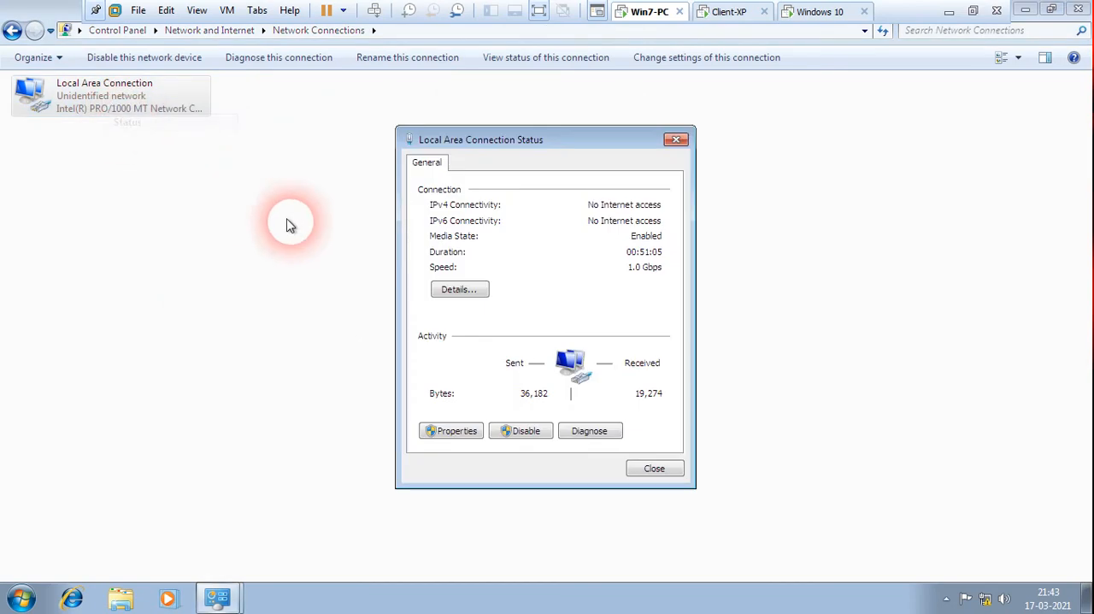
left_click(442, 294)
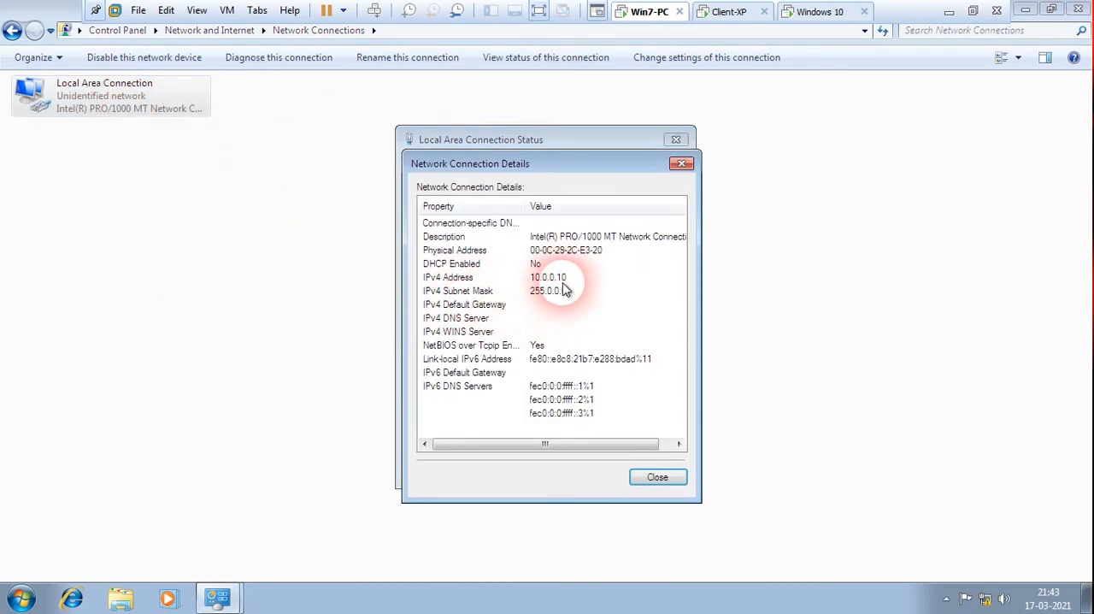
left_click(682, 164)
left_click(677, 140)
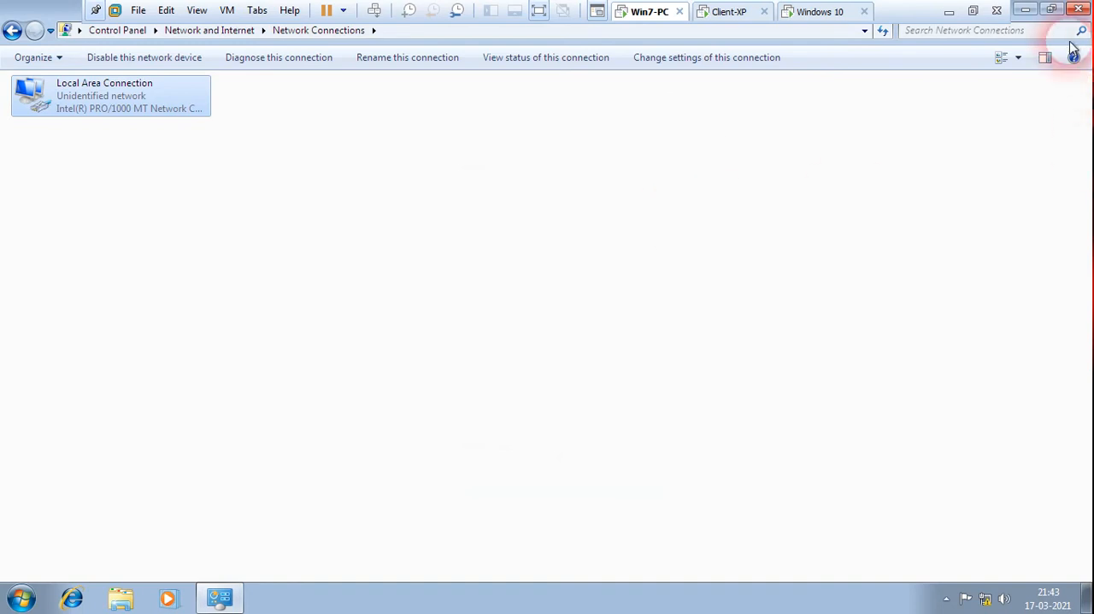
left_click(1079, 11)
View the contents of Local Disk (C:) on Win7-PC and close the window.
double_click(29, 113)
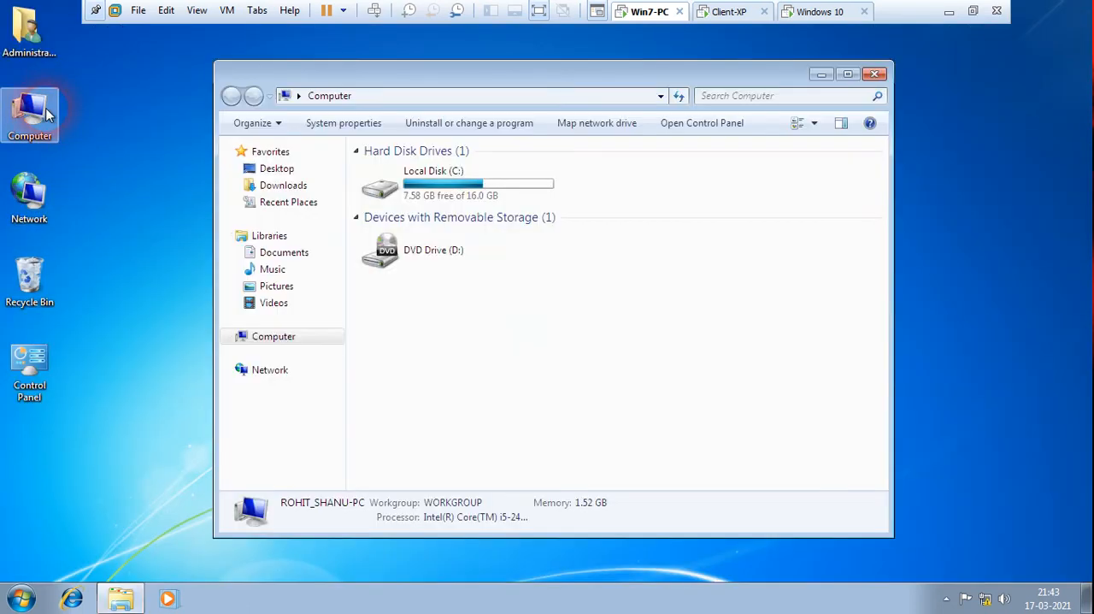
double_click(446, 191)
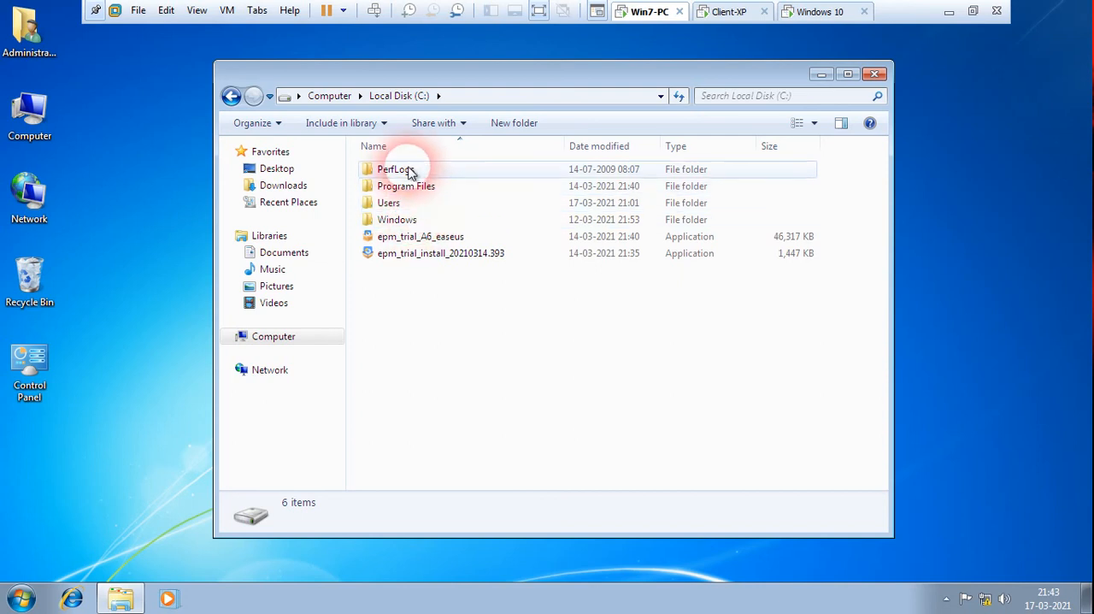
left_click(232, 96)
left_click(874, 74)
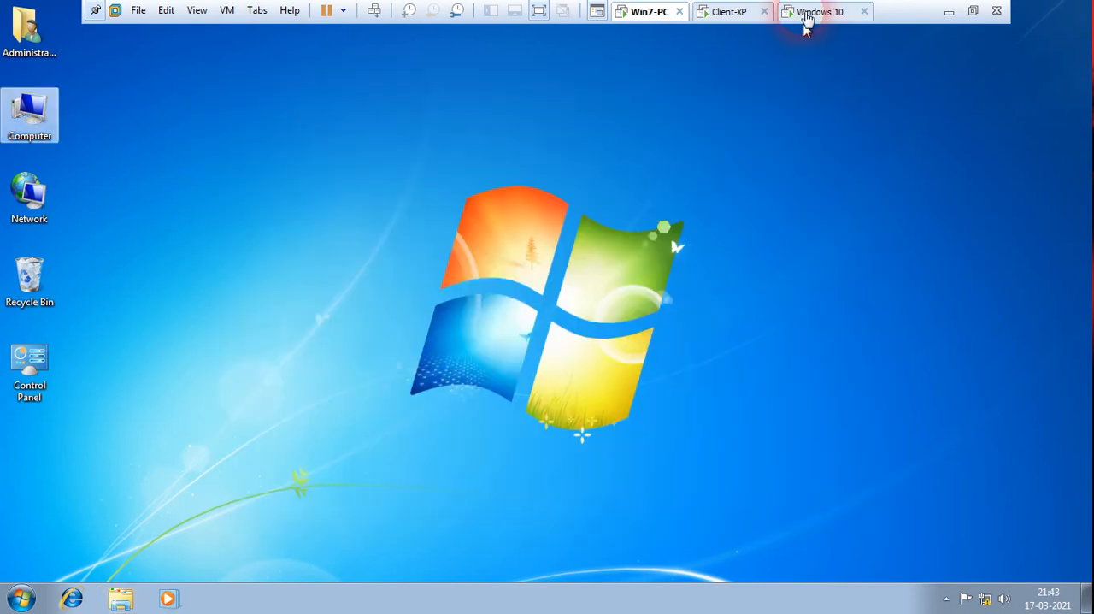
Switch to the Windows 10 machine and open a command prompt.
left_click(819, 12)
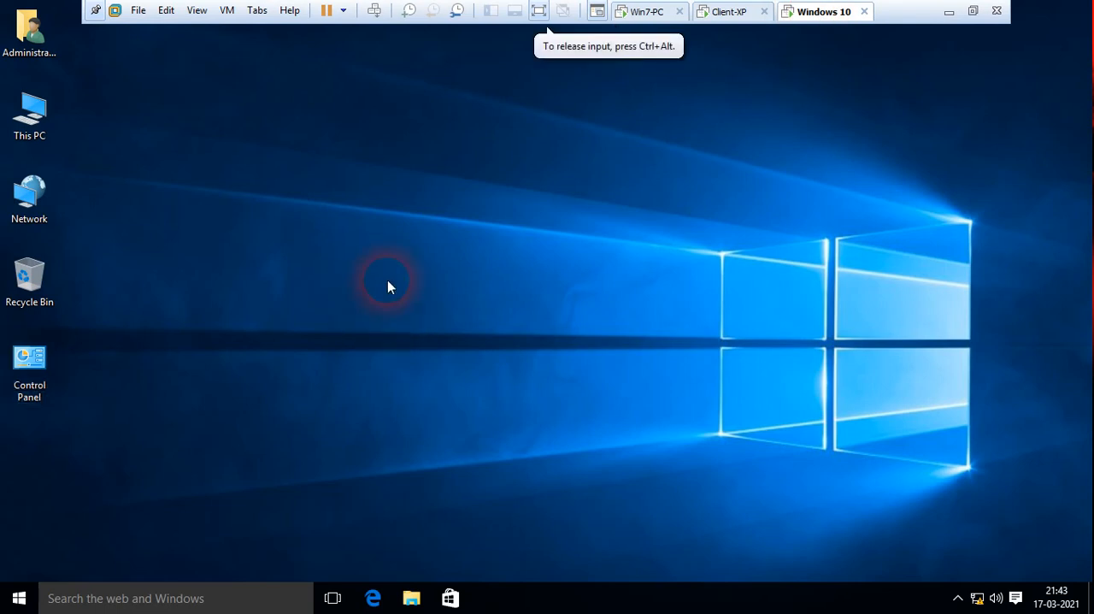
key("super+r")
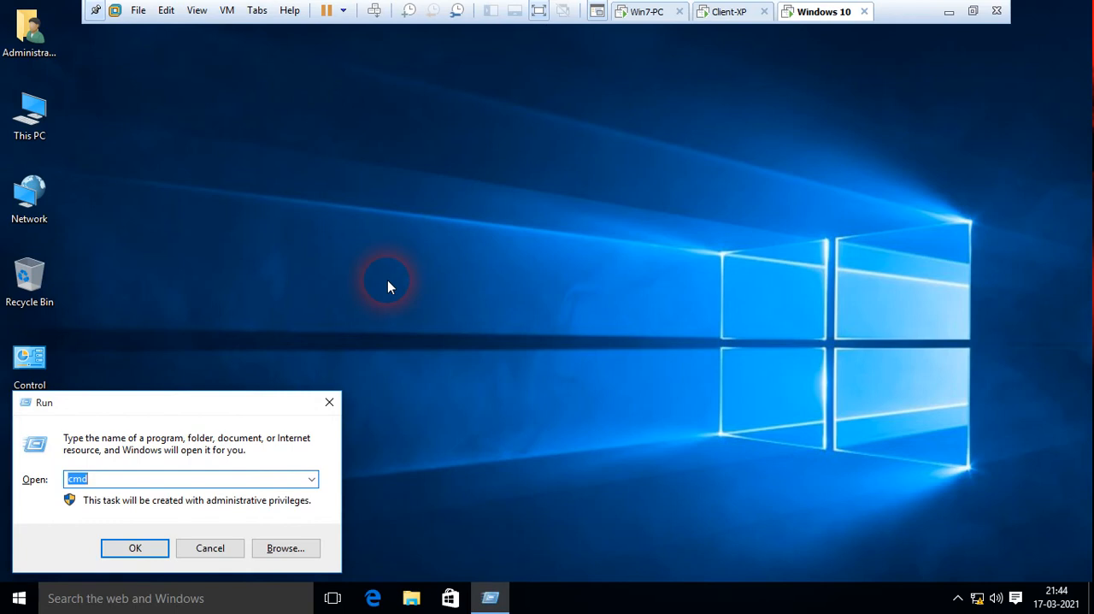
key("Return")
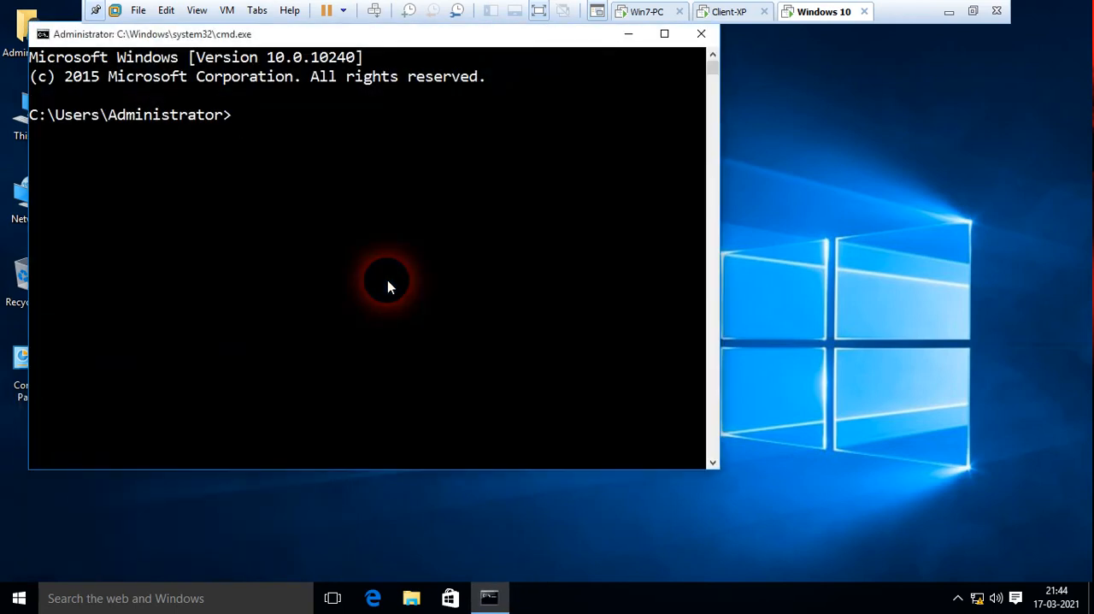
Start a Telnet session to 10.0.0.10 and agree to send the password information.
type("telnet 10.0.0.10")
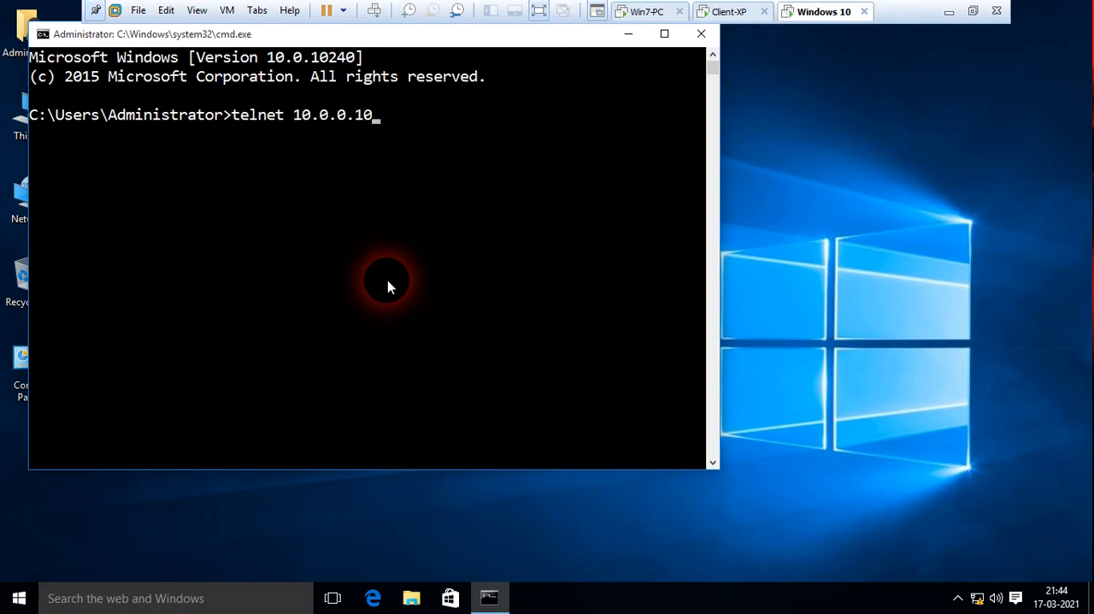
key("Return")
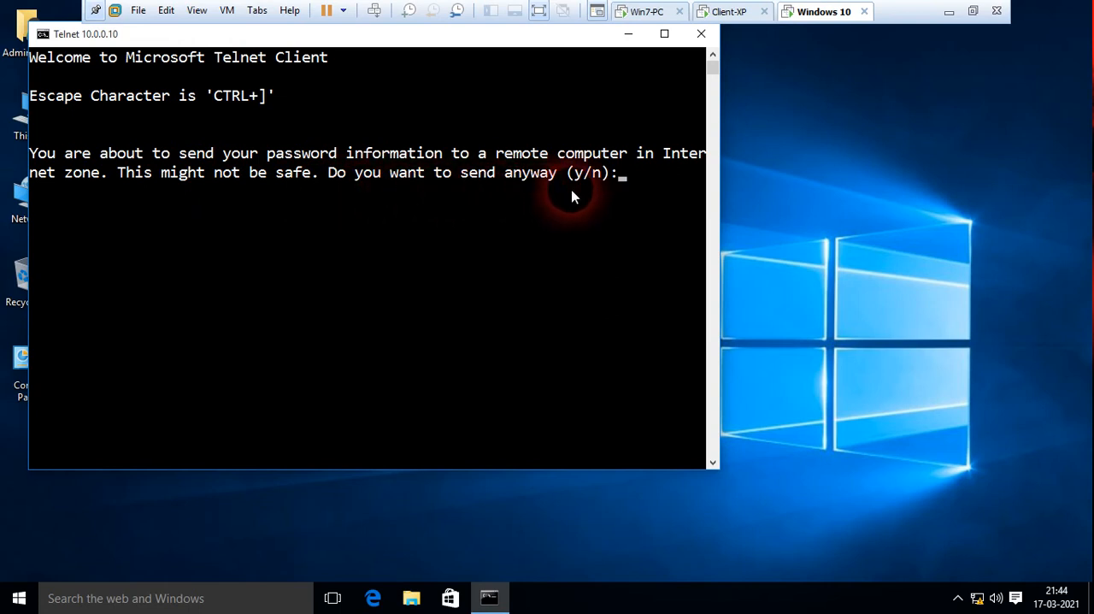
type("y")
key("Return")
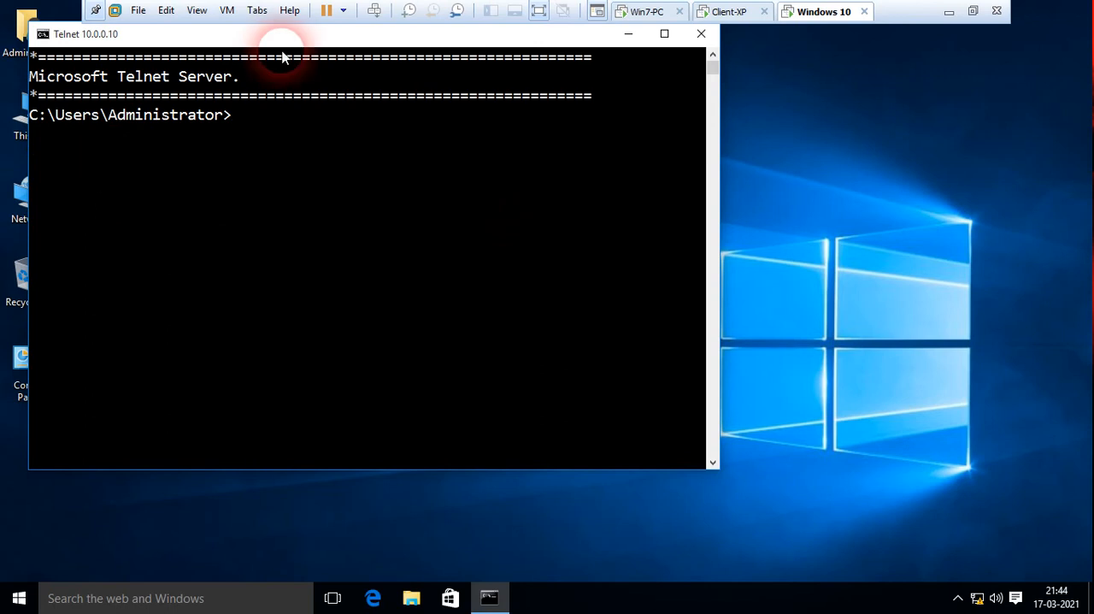
Move the Telnet window further onto the desktop, change to the root of C: with cd/ and list its contents.
left_click_drag(282, 35, 393, 54)
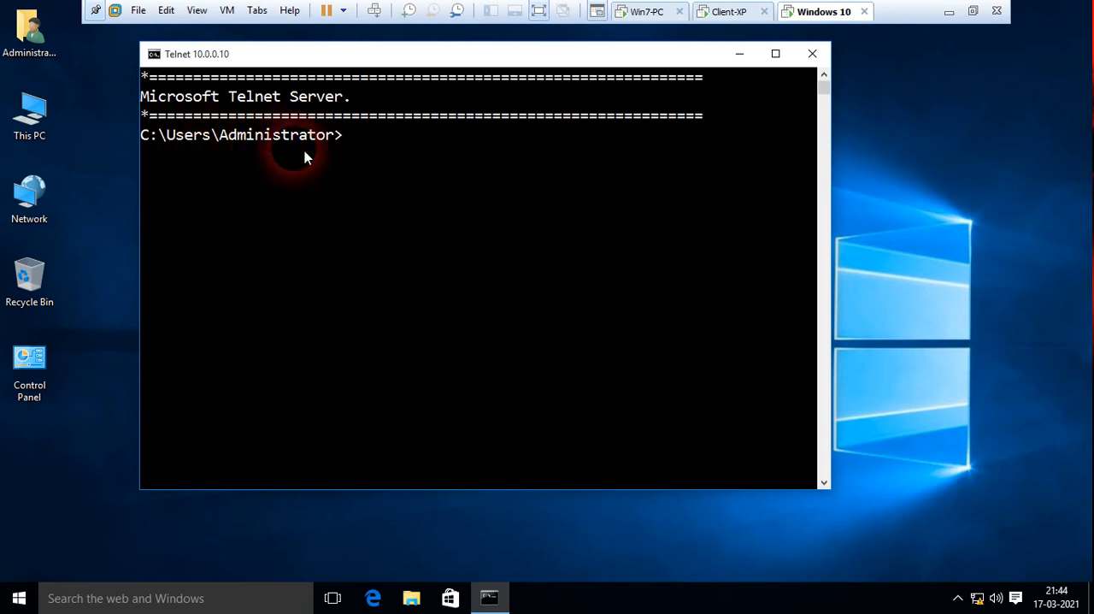
type("cd/")
key("Return")
key("Return")
type("dir")
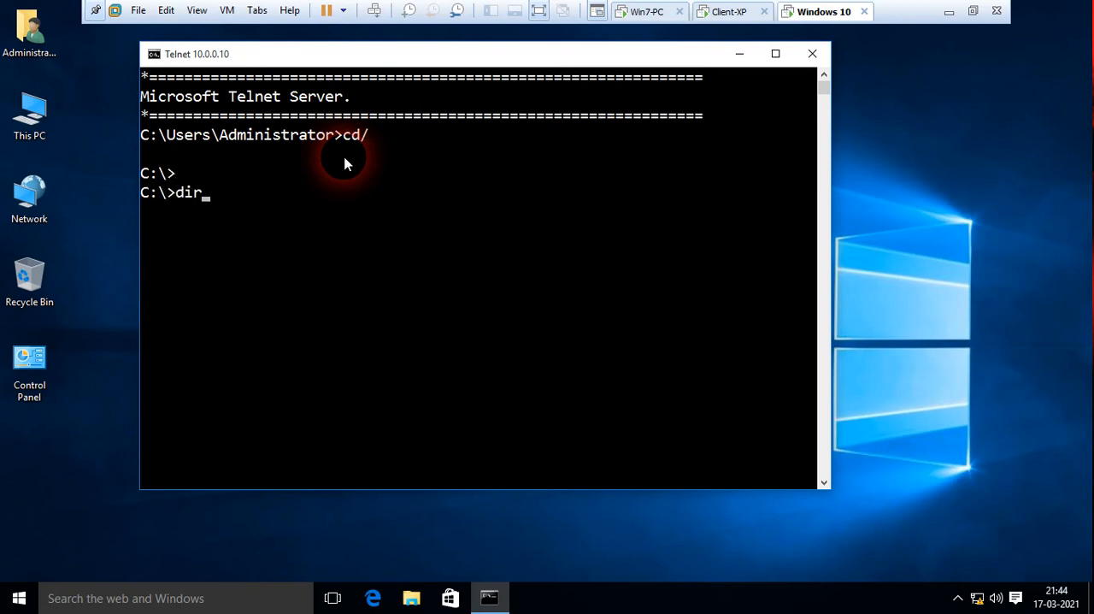
key("Return")
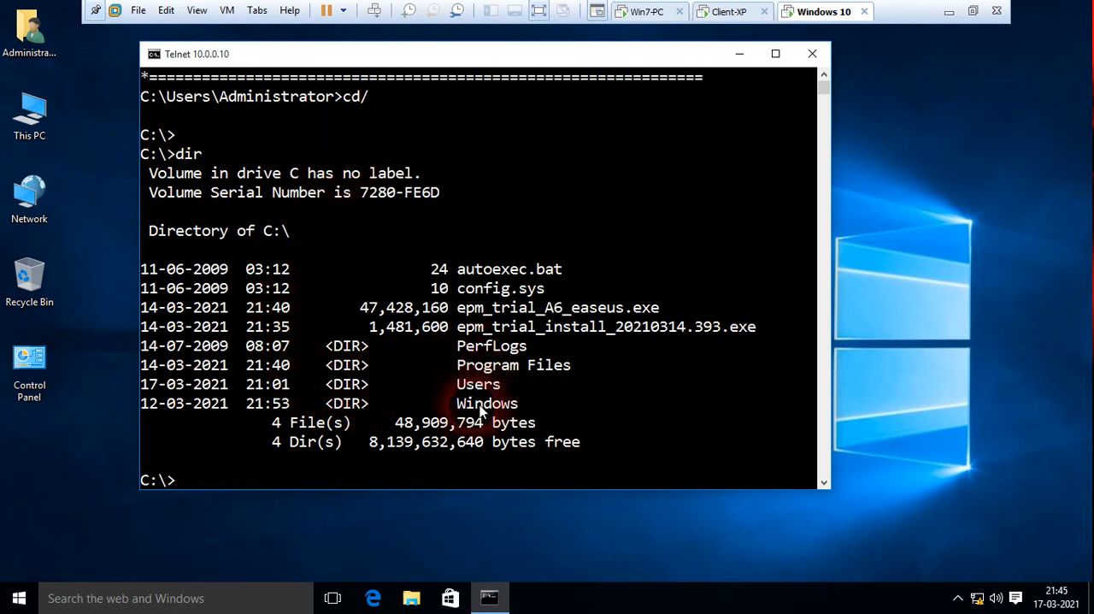
Create a directory named hello in the remote C: root and list the directory again.
key("Return")
key("Return")
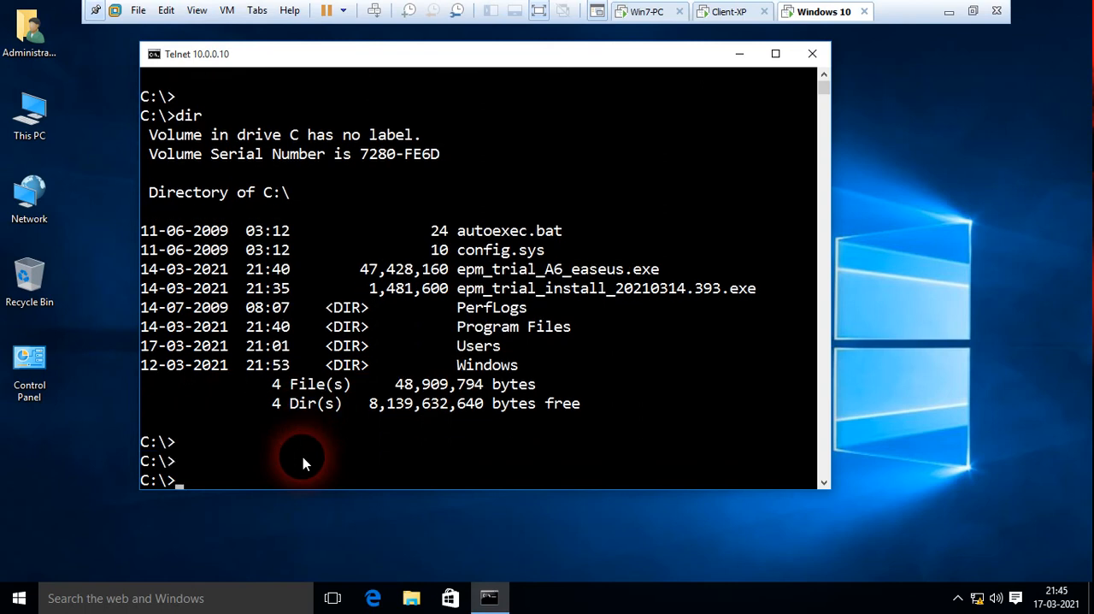
type("mkdir hello")
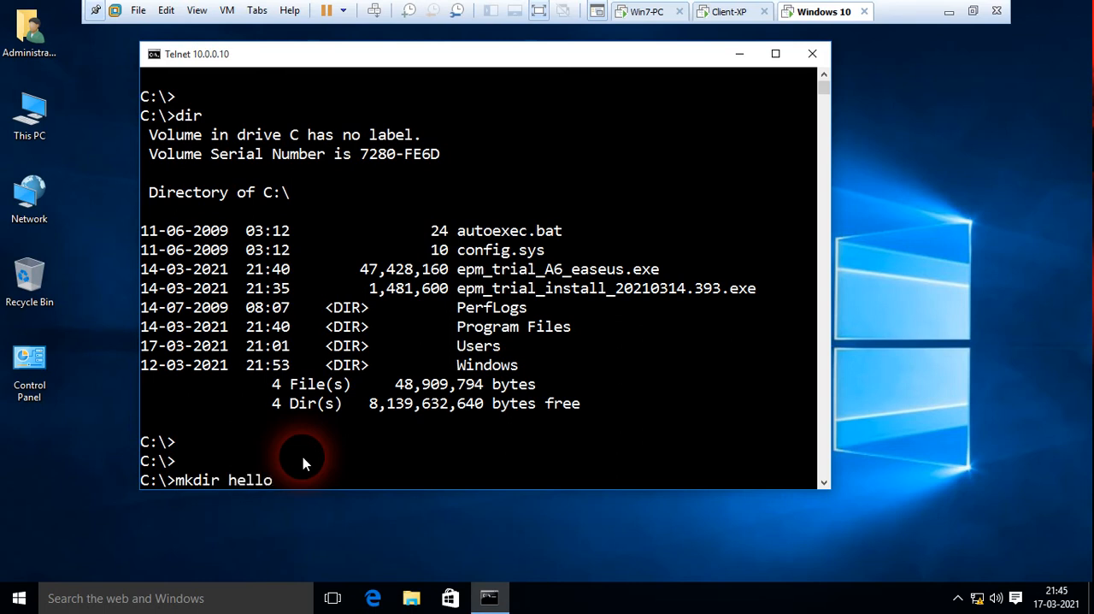
key("Return")
key("Return")
type("dir")
key("Return")
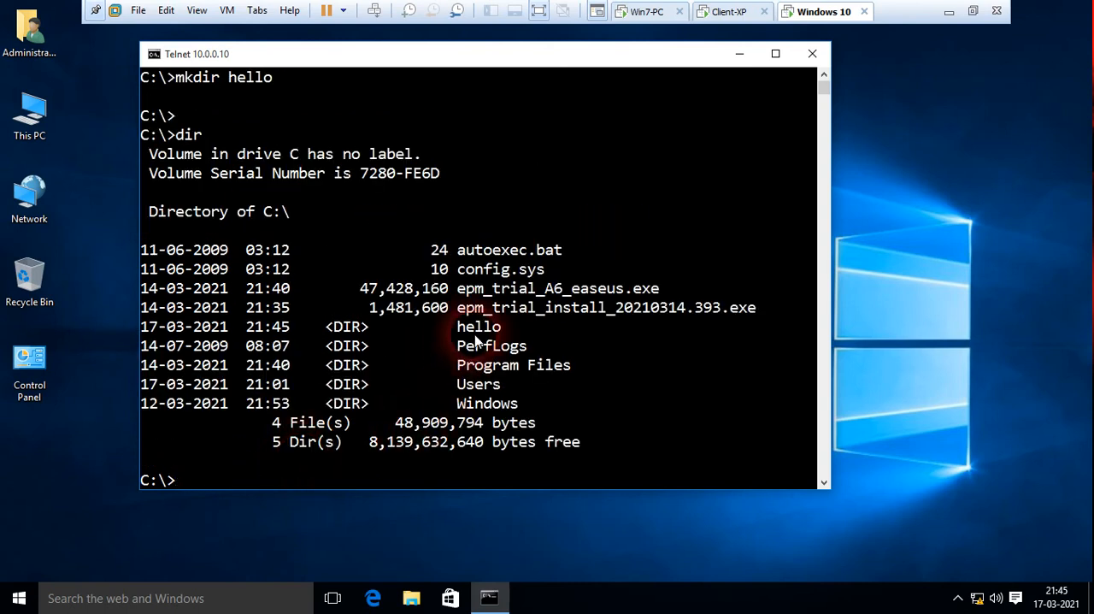
On Win7-PC, open Local Disk (C:), look inside the hello folder and go back to the drive.
left_click(648, 19)
left_click(49, 166)
double_click(32, 118)
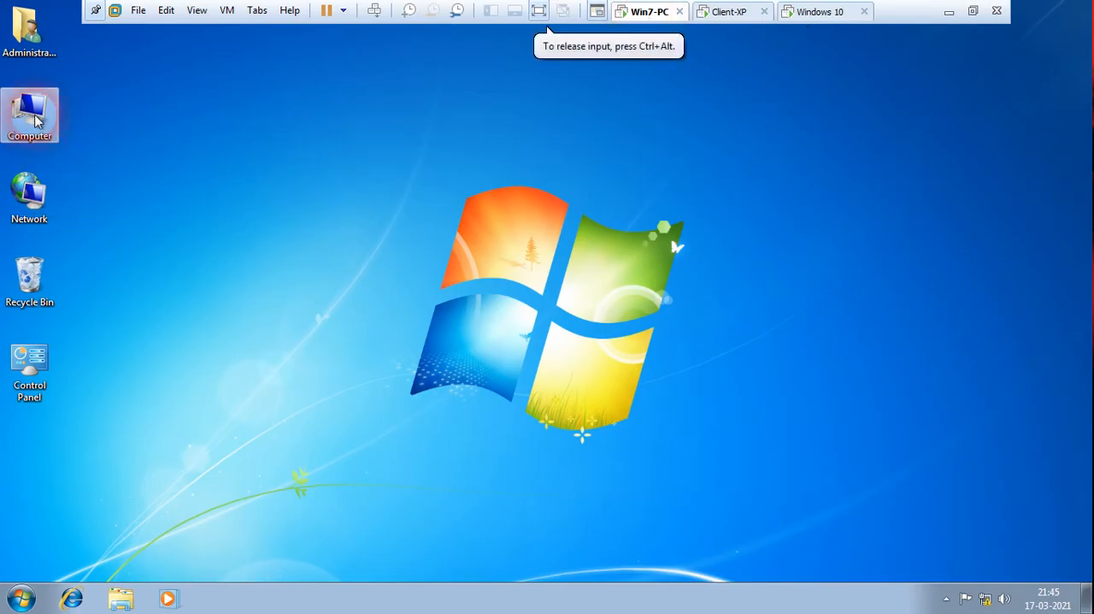
double_click(421, 178)
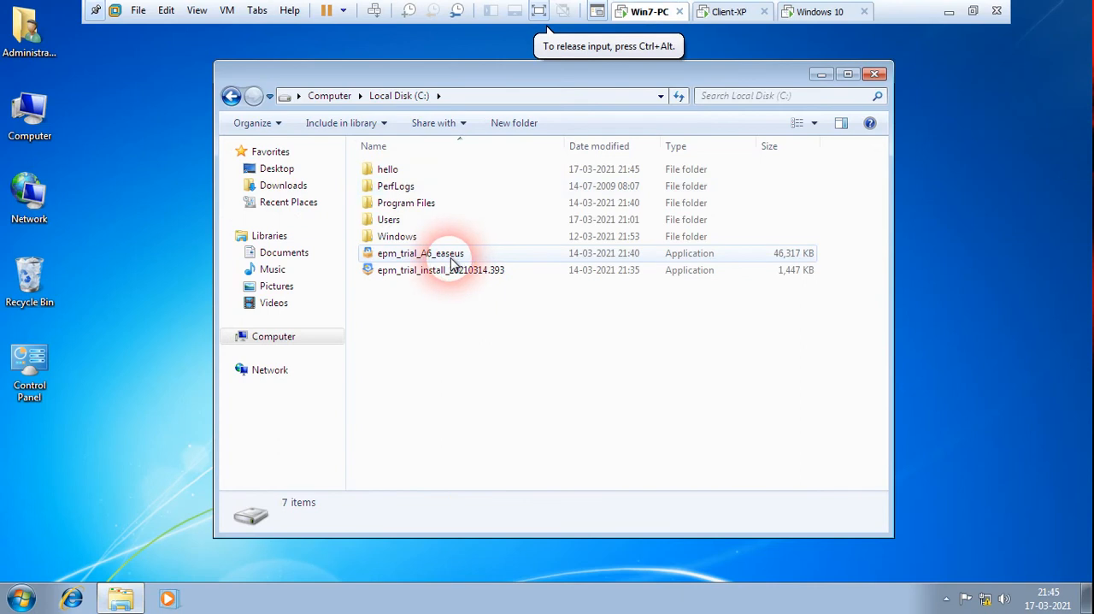
mouse_move(389, 180)
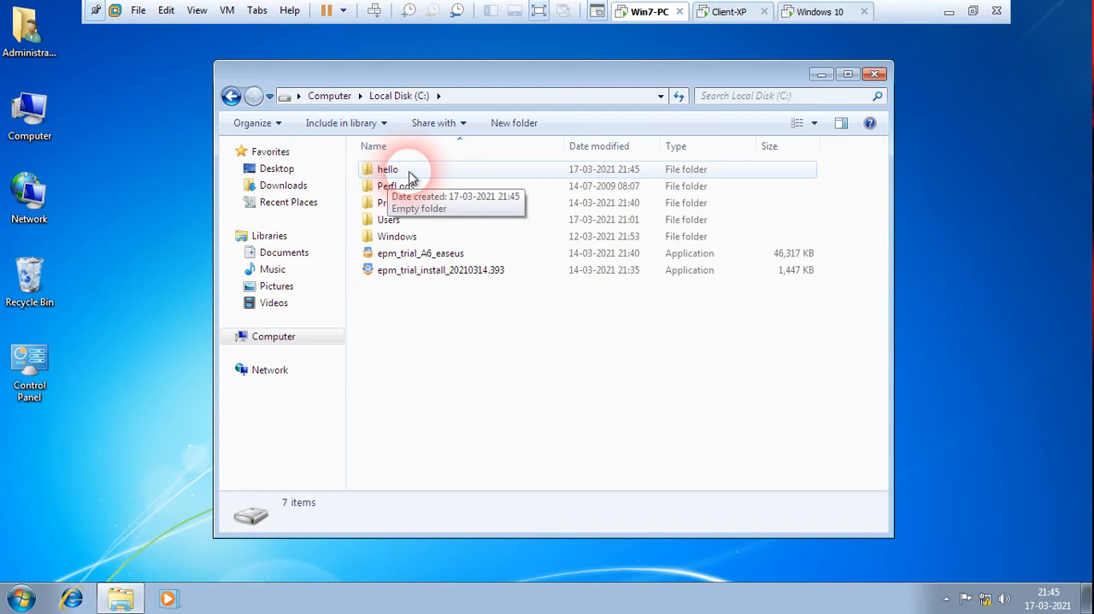
double_click(407, 175)
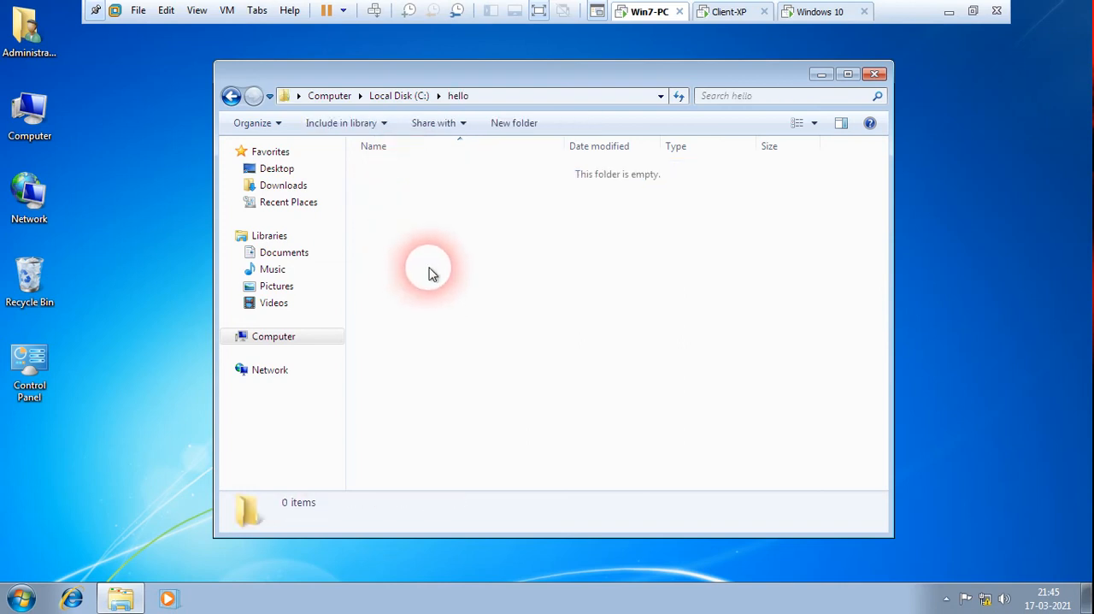
left_click(231, 96)
Return to the Telnet session on Windows 10, change into the hello directory and list its contents.
left_click(819, 11)
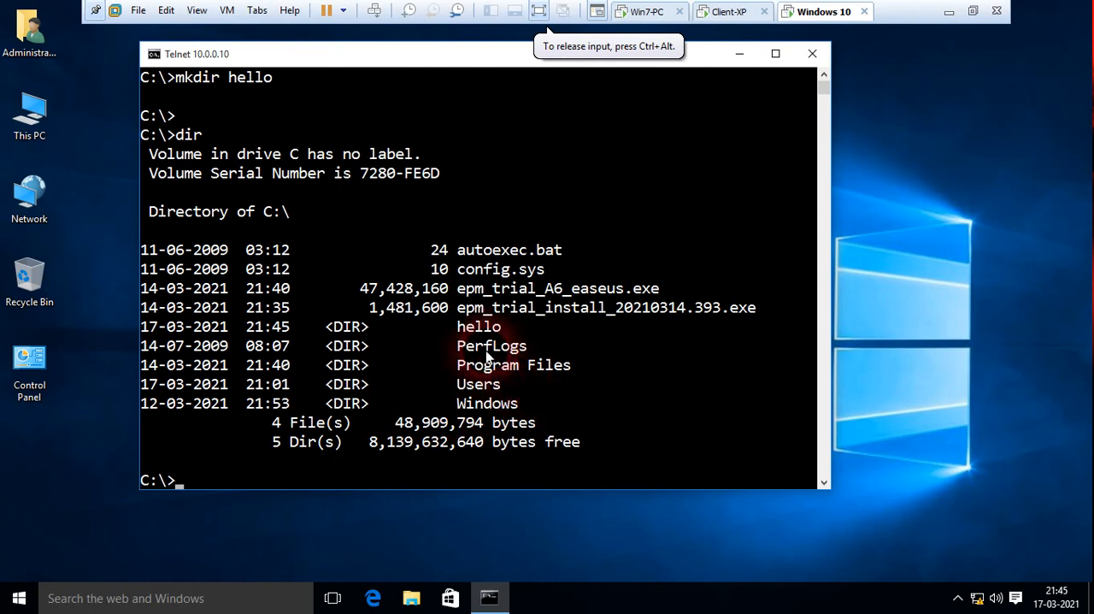
type("cd hello")
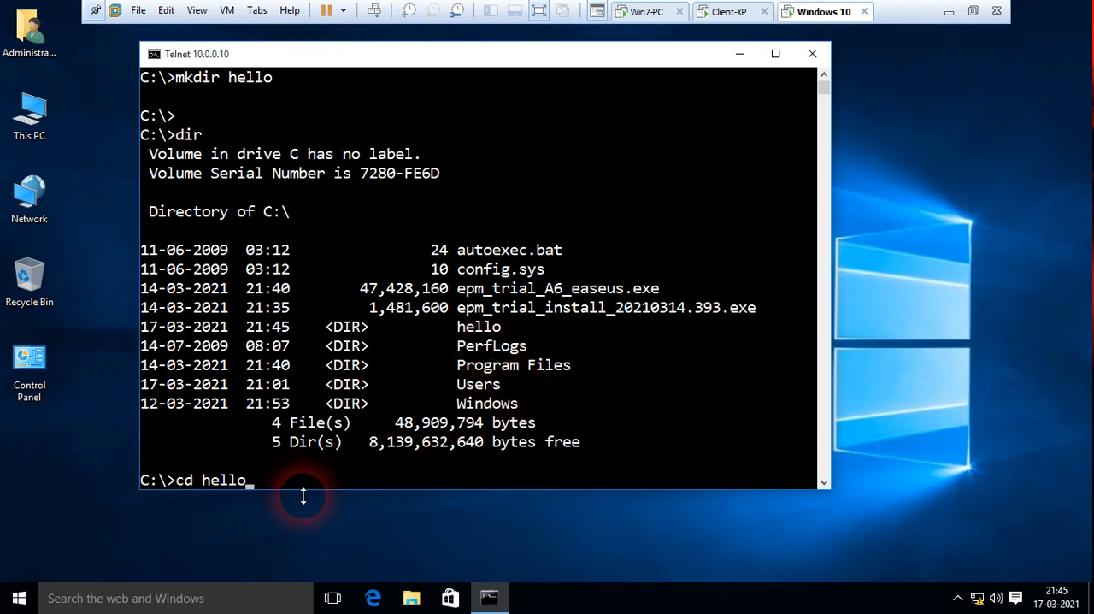
key("Return")
key("Return")
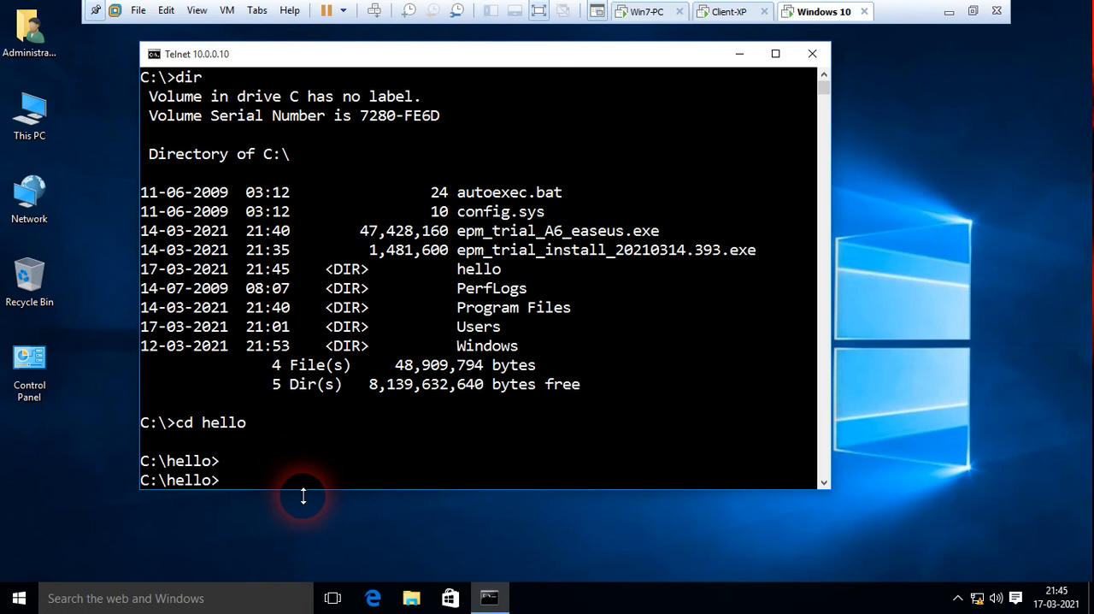
type("dir")
key("Return")
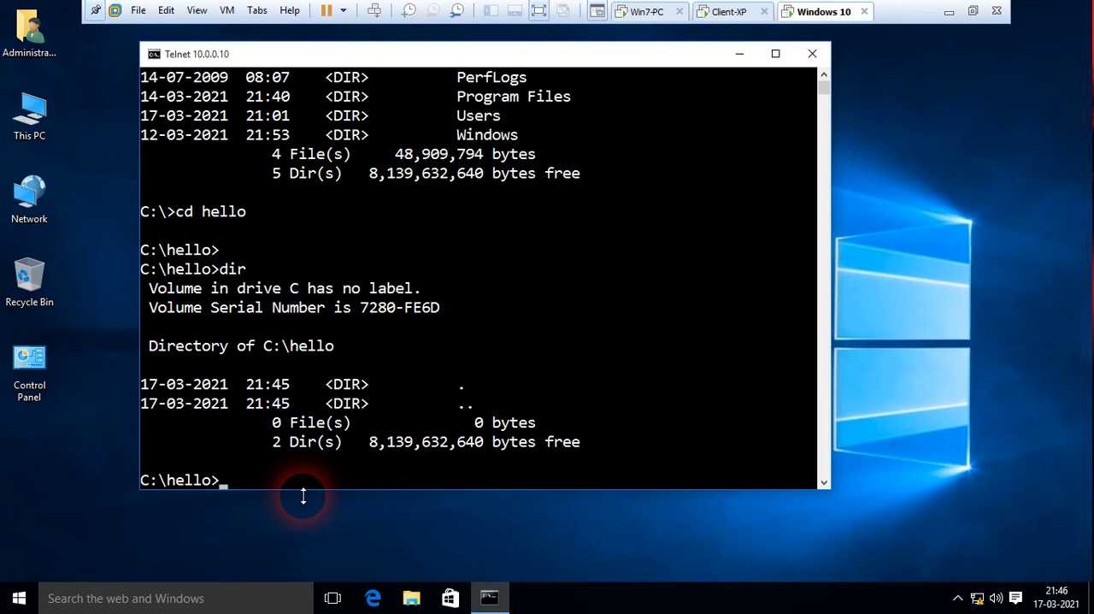
Start creating a text file named jojo.txt in the remote hello directory with copy con.
type("copy con")
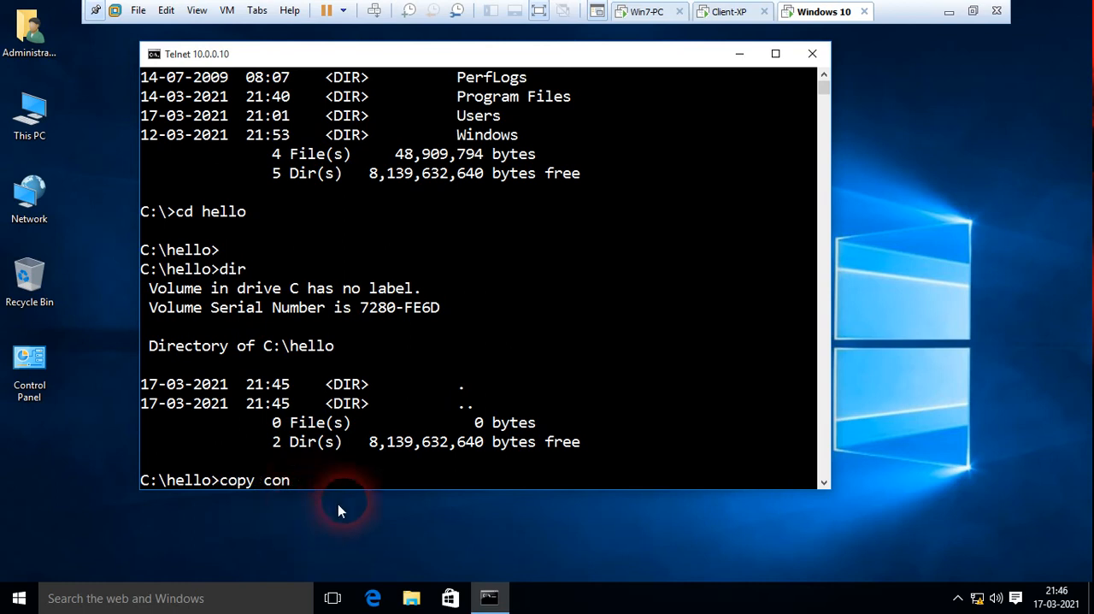
type("jojo.txt")
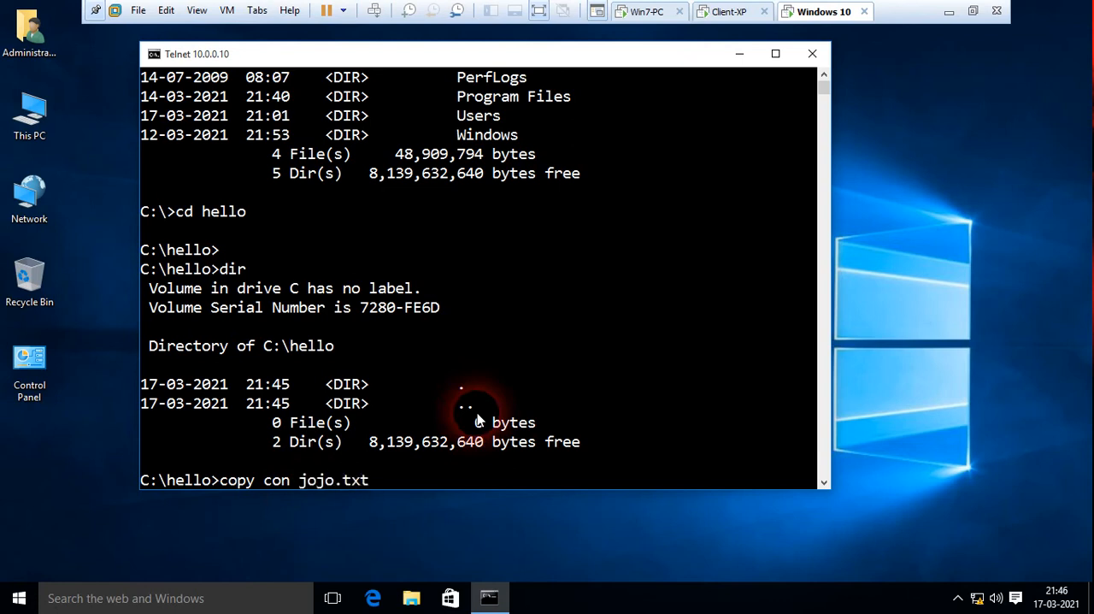
key("Return")
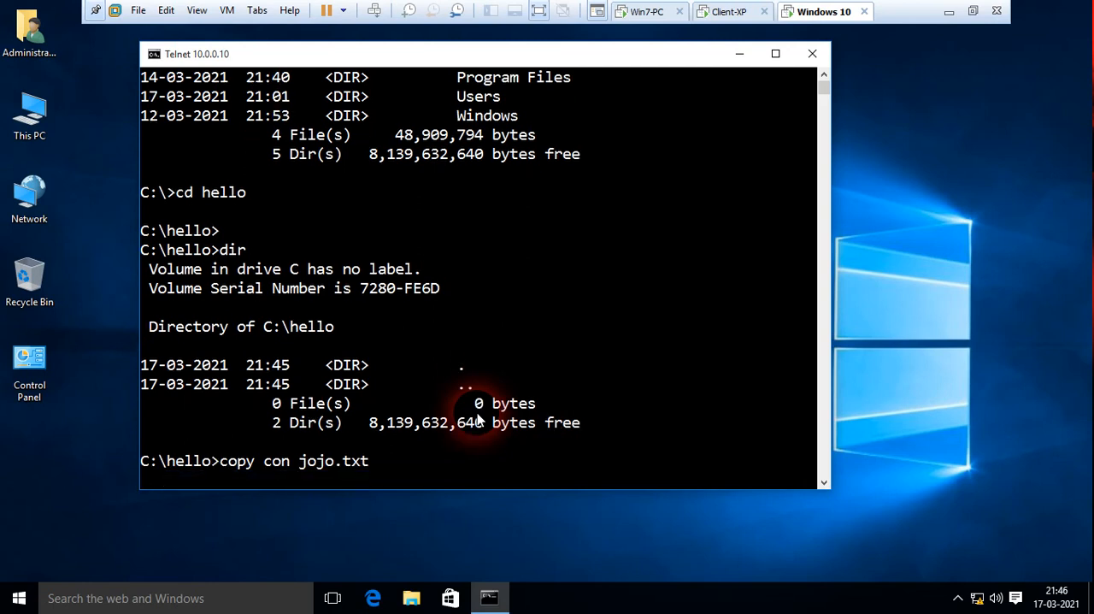
Enter the lines "hello", "win-10" and "telnet service" as the file's content and save it.
type("hello")
key("Return")
type("w")
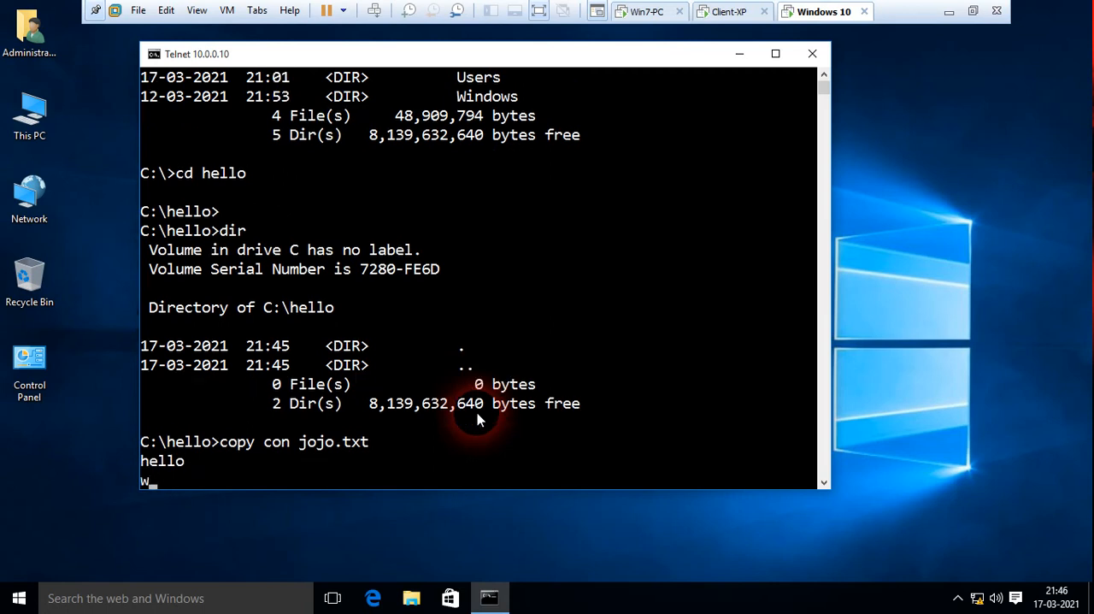
type("in-10")
key("Return")
type("tel")
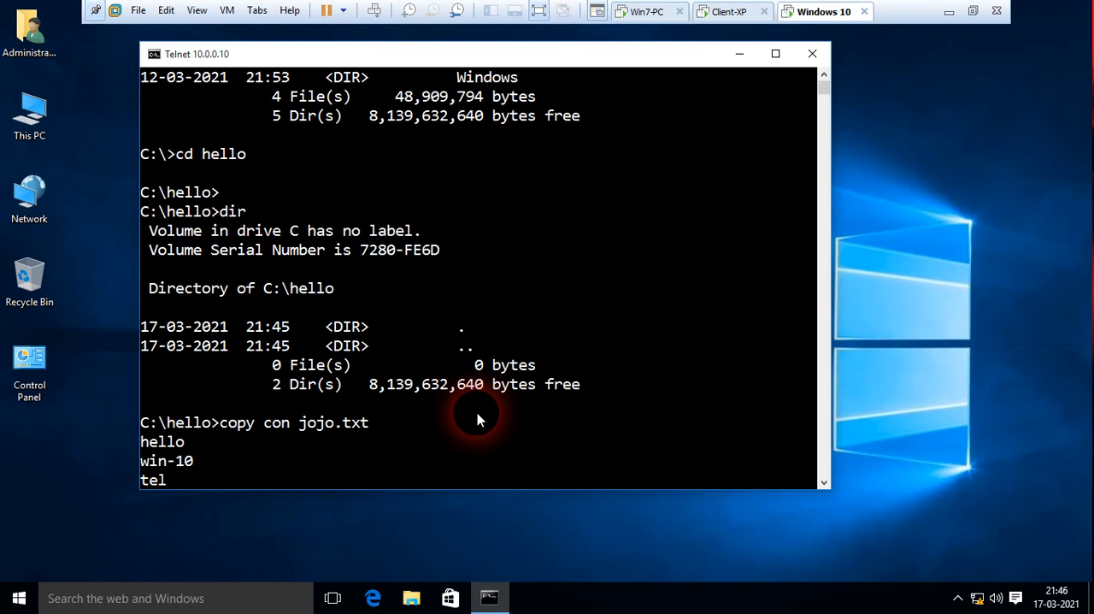
type("net service")
key("Return")
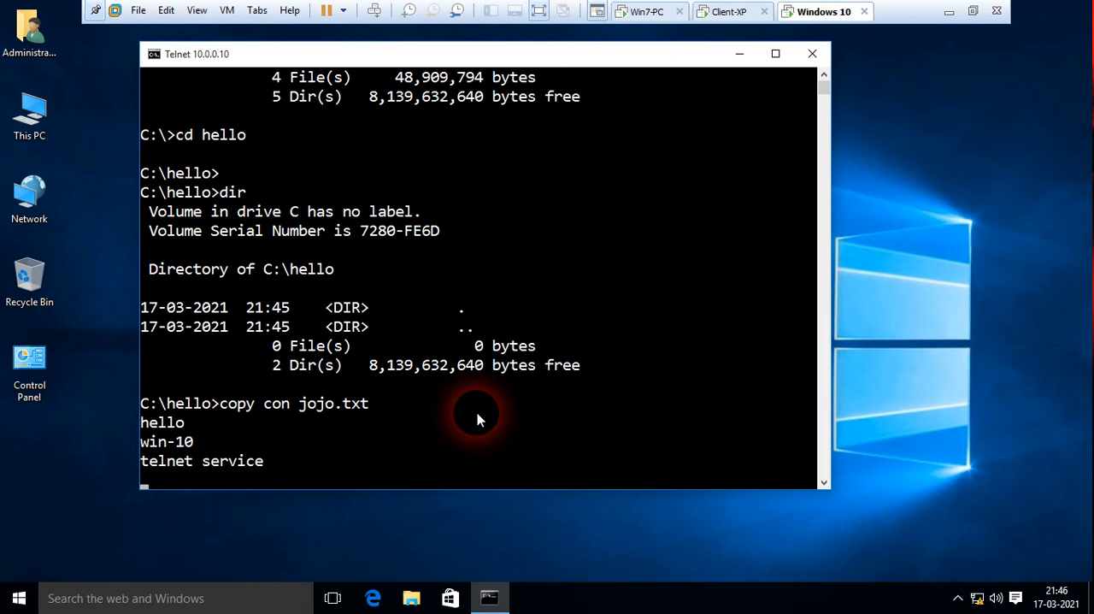
key("ctrl+z")
key("Return")
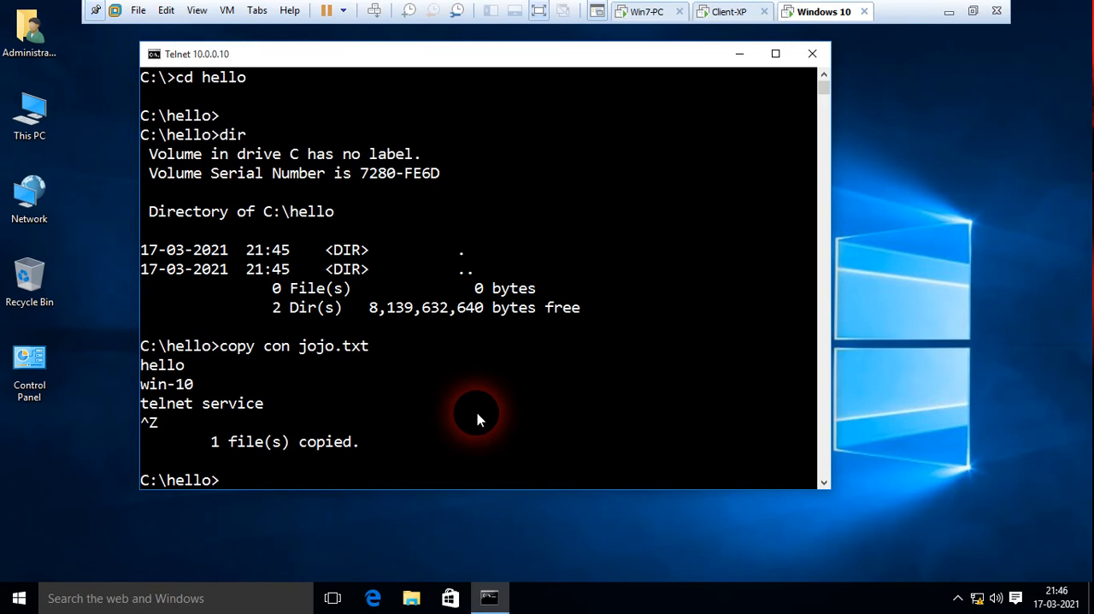
List the contents of the remote hello directory to check for the new file.
key("Return")
key("Return")
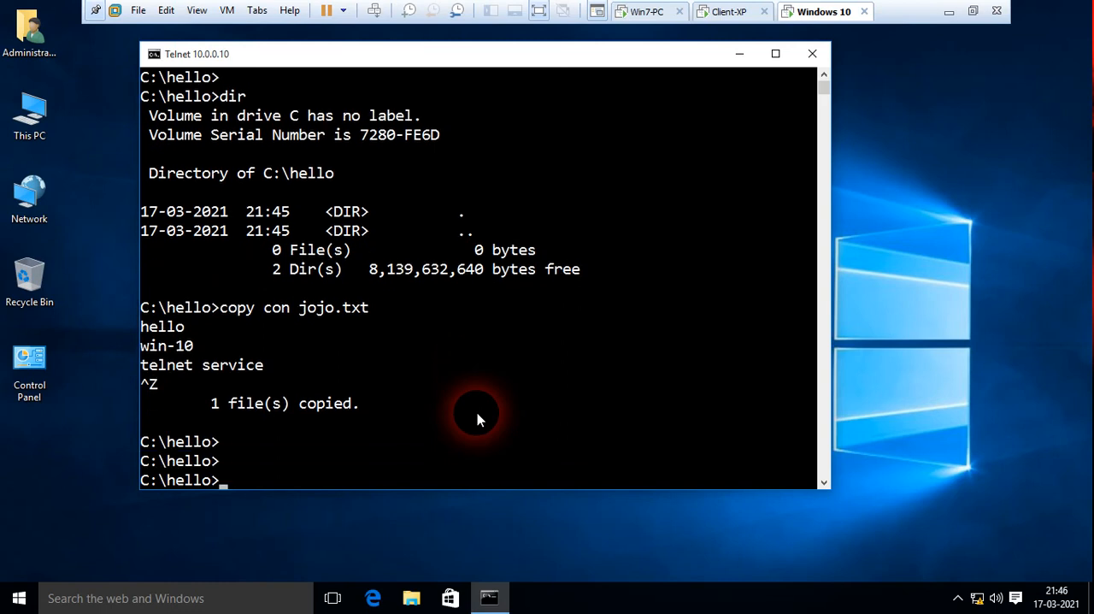
type("dir")
key("Return")
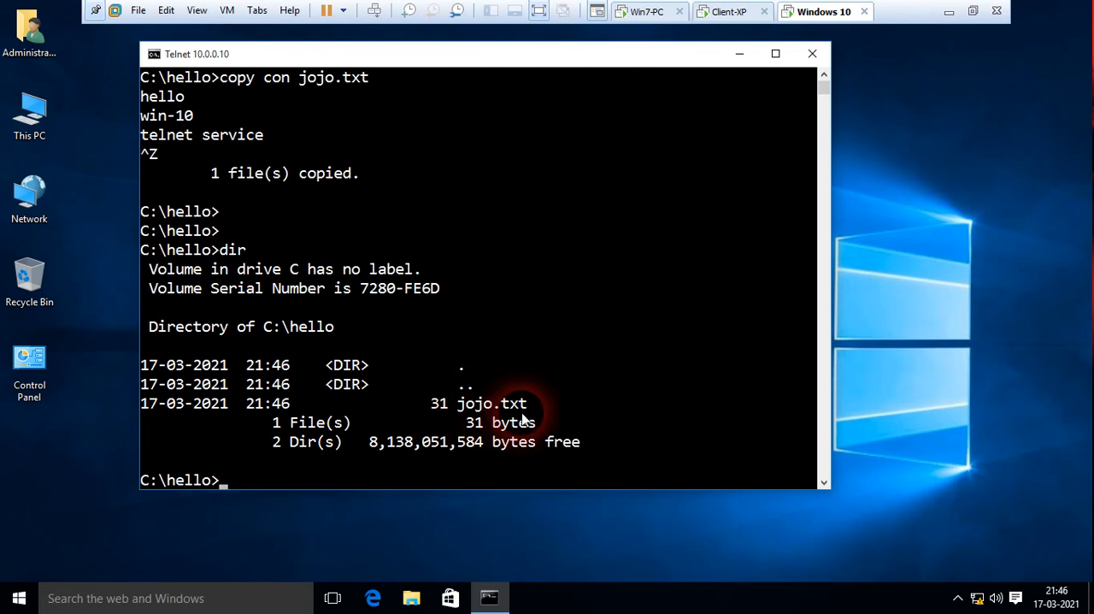
key("Return")
key("Return")
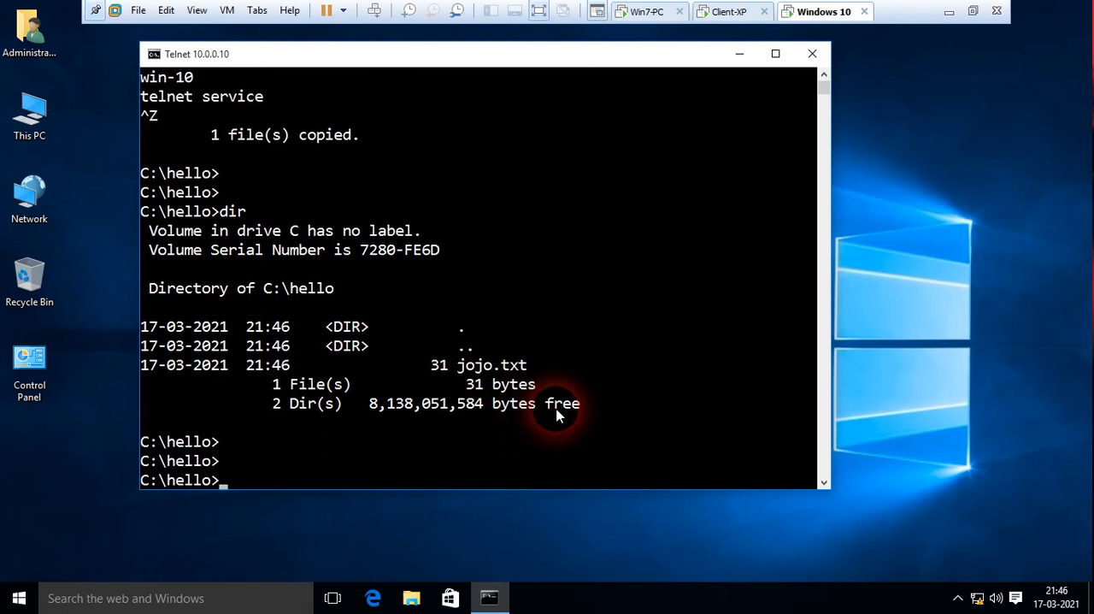
Display the text of jojo.txt in the Telnet session with the type command.
type("type jojo.txt")
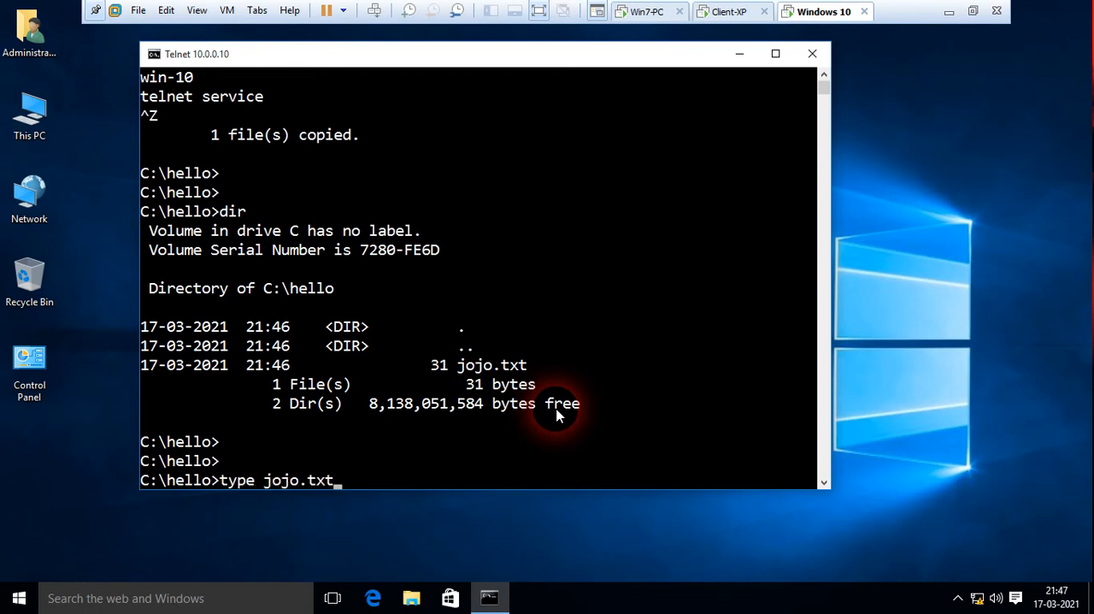
key("Return")
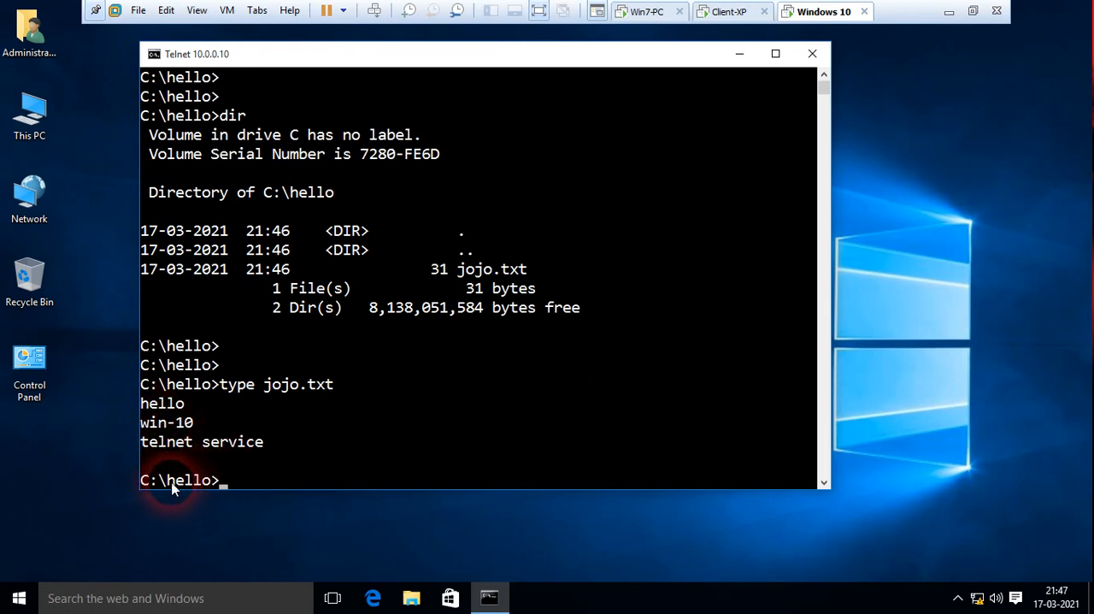
On Win7-PC, open the jojo text file in the hello folder, check its text and close it.
left_click(643, 12)
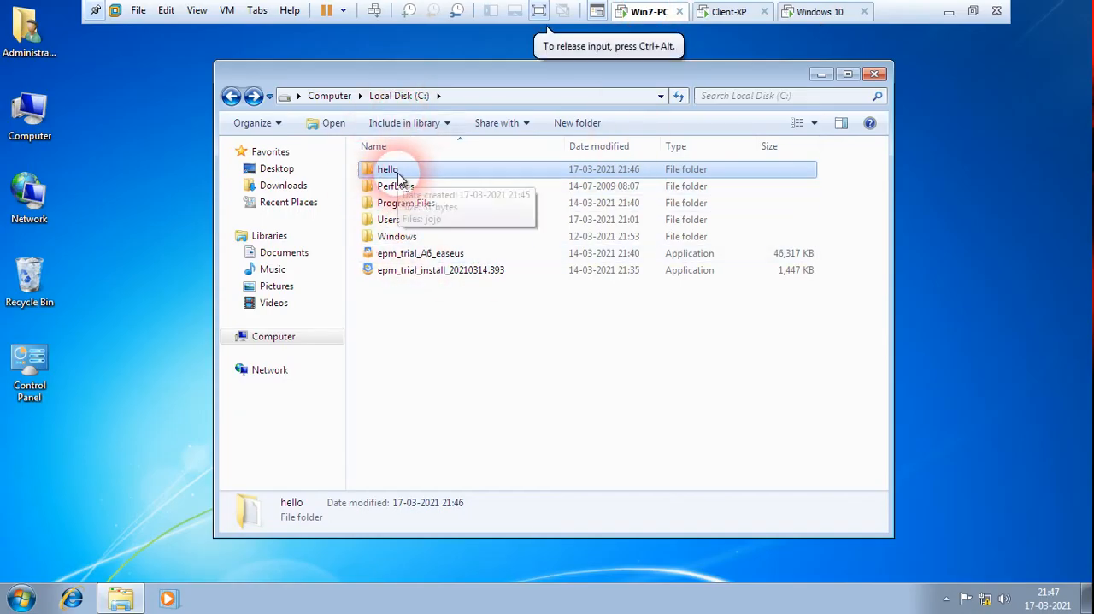
double_click(399, 176)
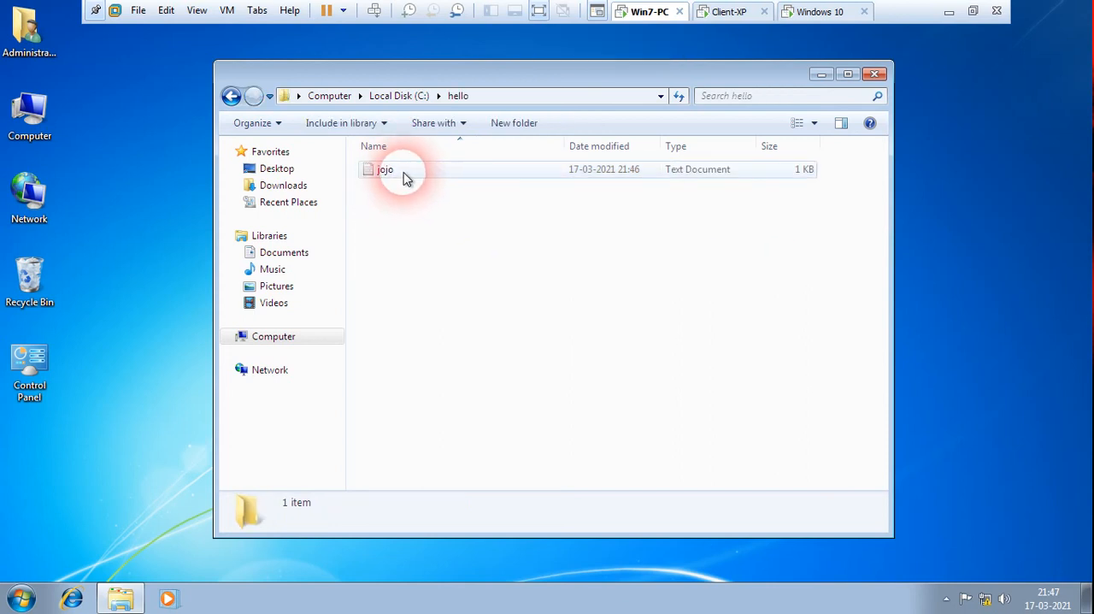
double_click(402, 173)
left_click(188, 147)
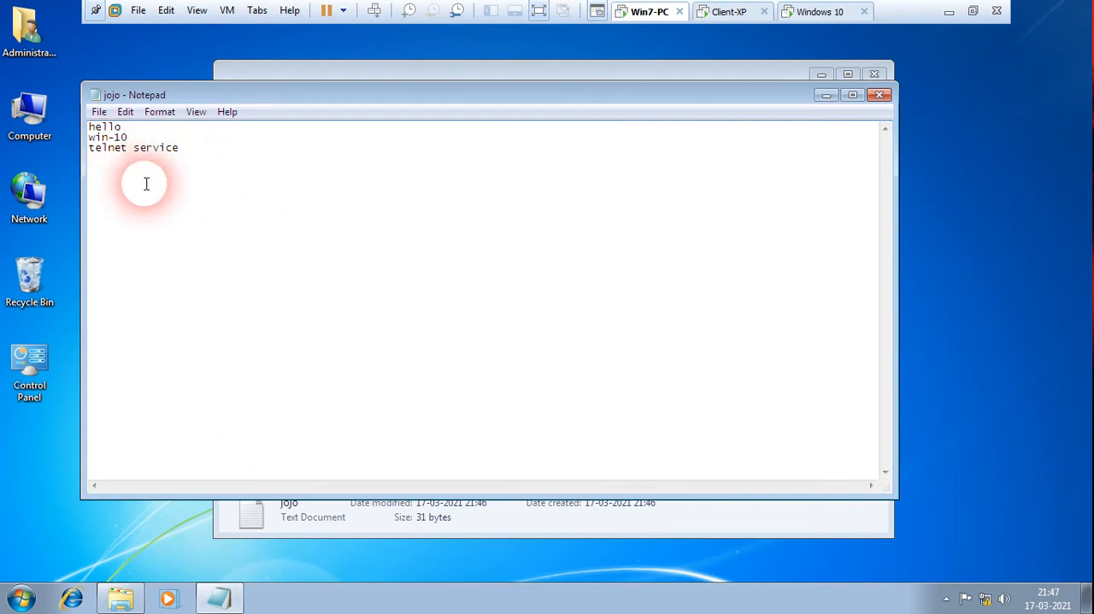
left_click(878, 95)
Return to the Telnet session on Windows 10, go up to the C: root with cd .. and exit the session.
left_click(818, 12)
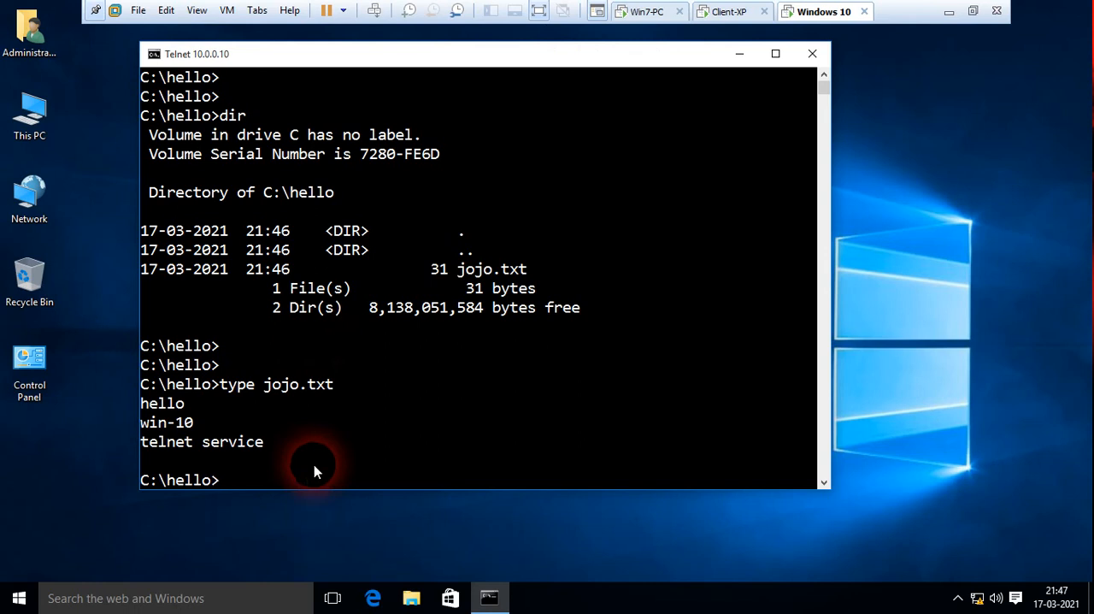
type("cd ..")
key("Return")
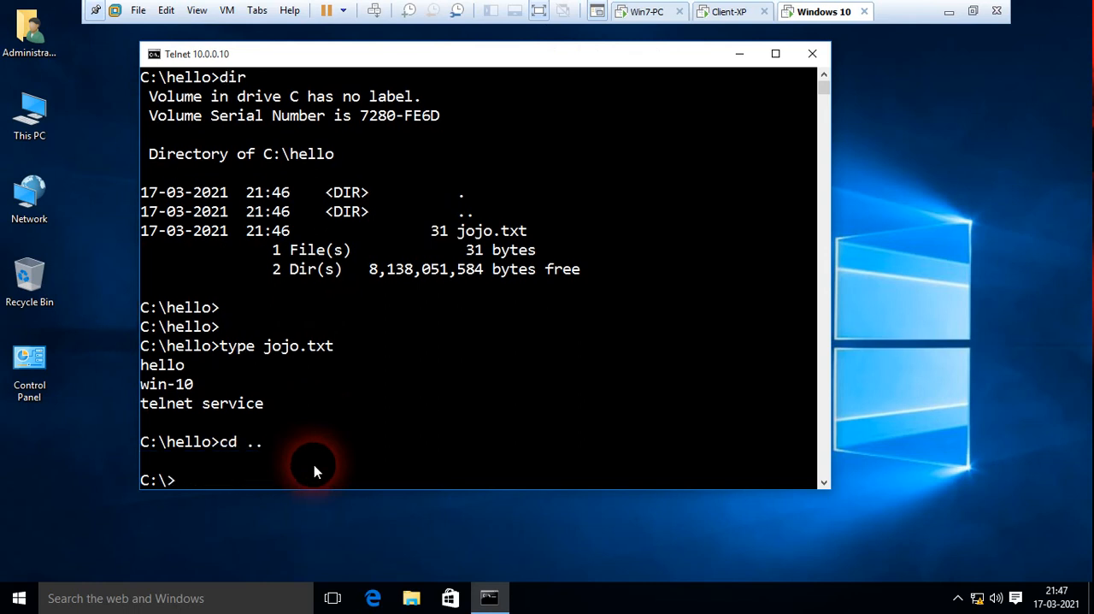
key("Return")
key("Return")
type("exit")
key("Return")
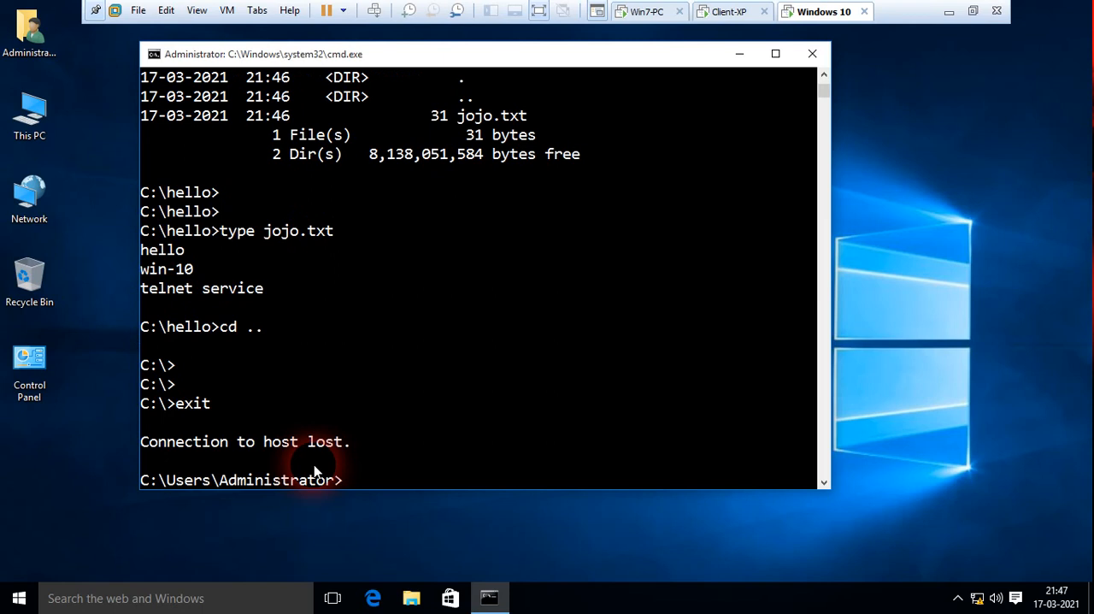
key("Return")
key("Return")
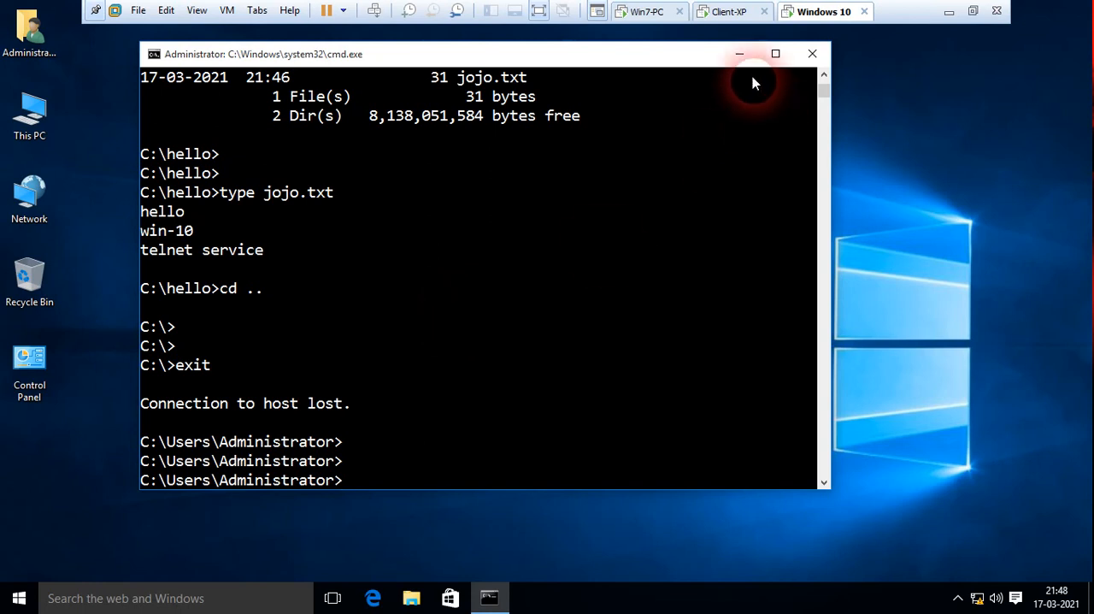
On Win7-PC, close the hello folder window and ping 10.0.0.30 from a command prompt.
left_click(647, 11)
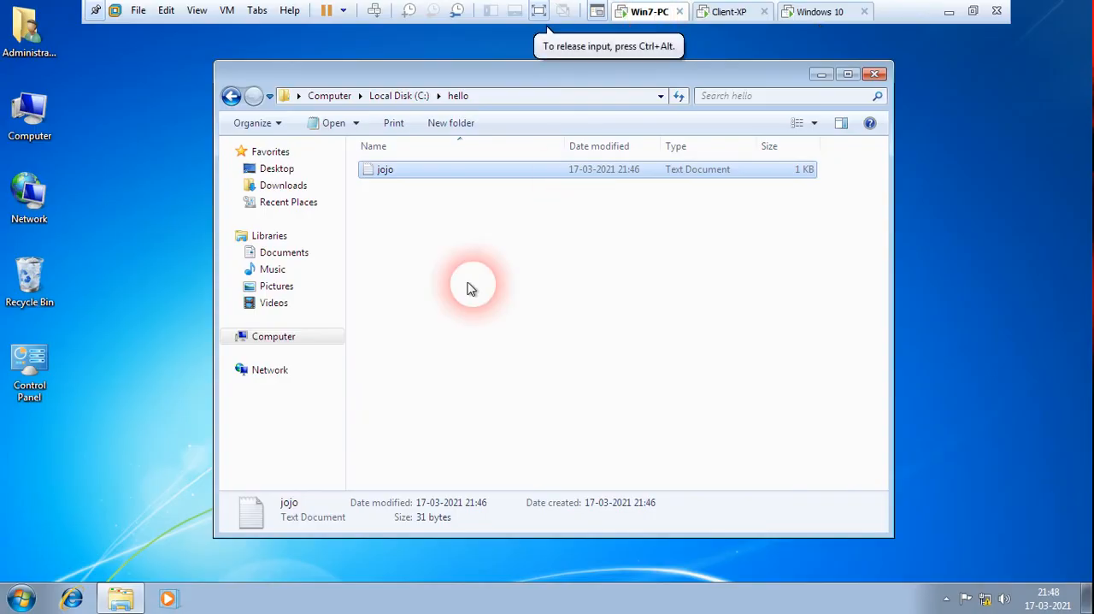
left_click(873, 76)
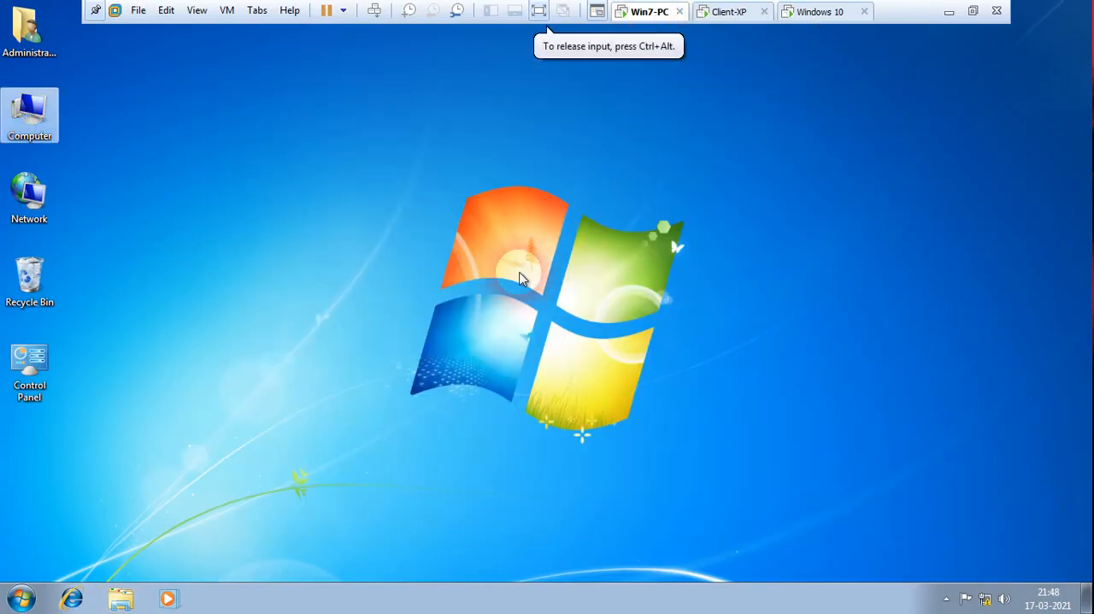
key("super+r")
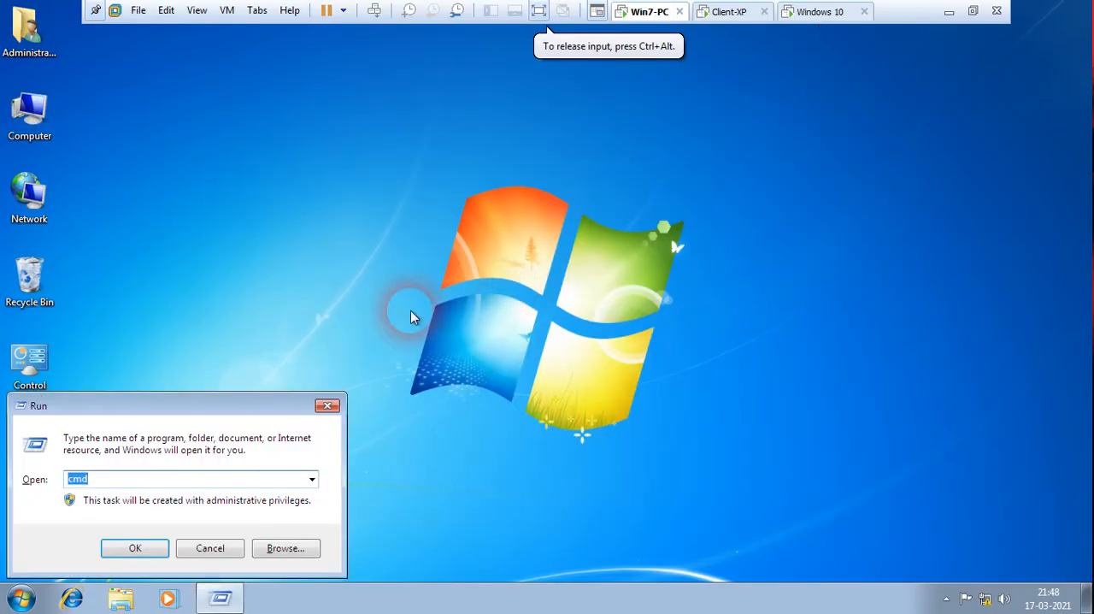
key("Return")
type("pin")
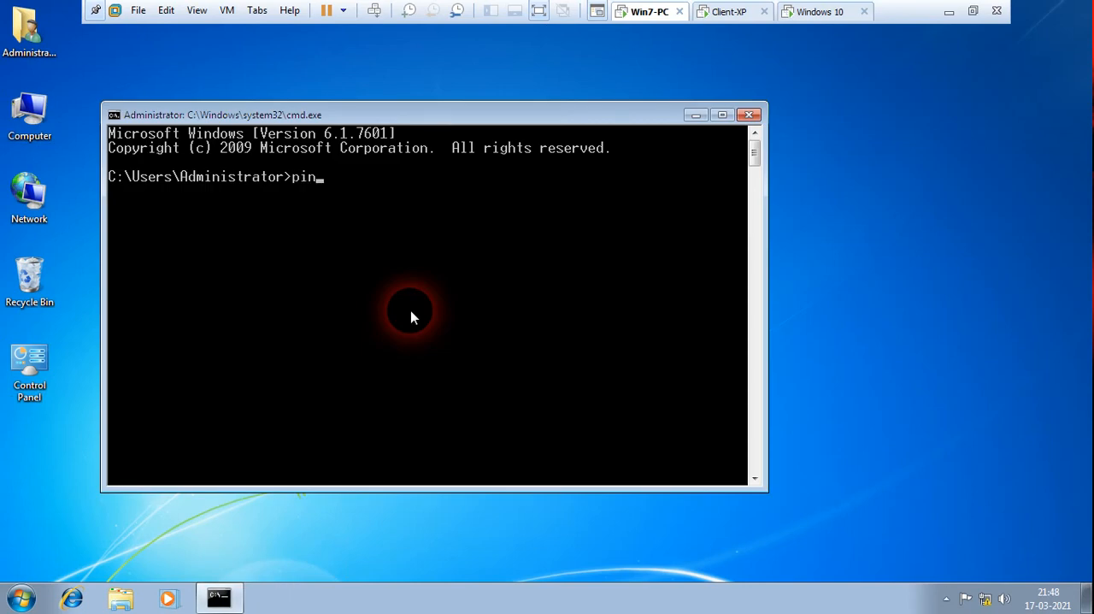
type("g 10.0.0.30")
key("Return")
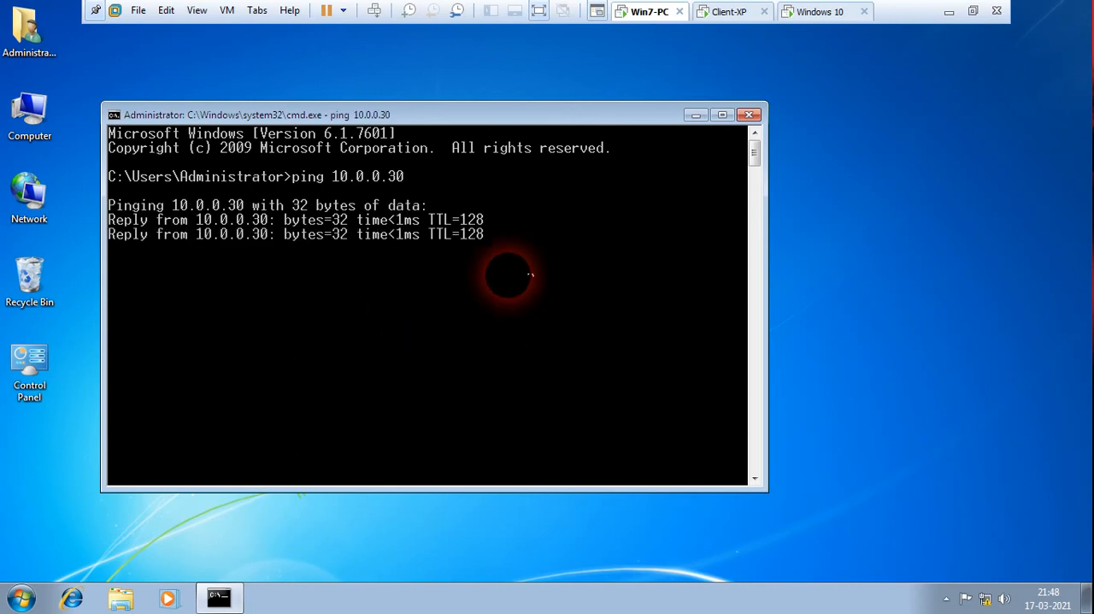
Look at the network diagram in Paint for the machines' roles and addresses, and return to the Win7-PC virtual machine.
left_click(949, 11)
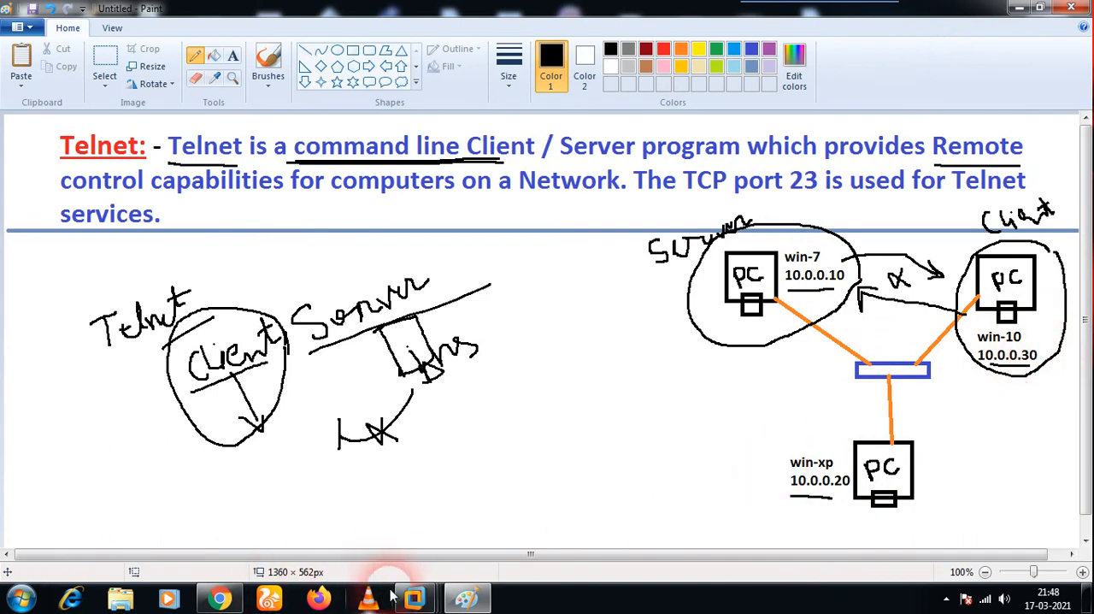
mouse_move(414, 597)
left_click(248, 483)
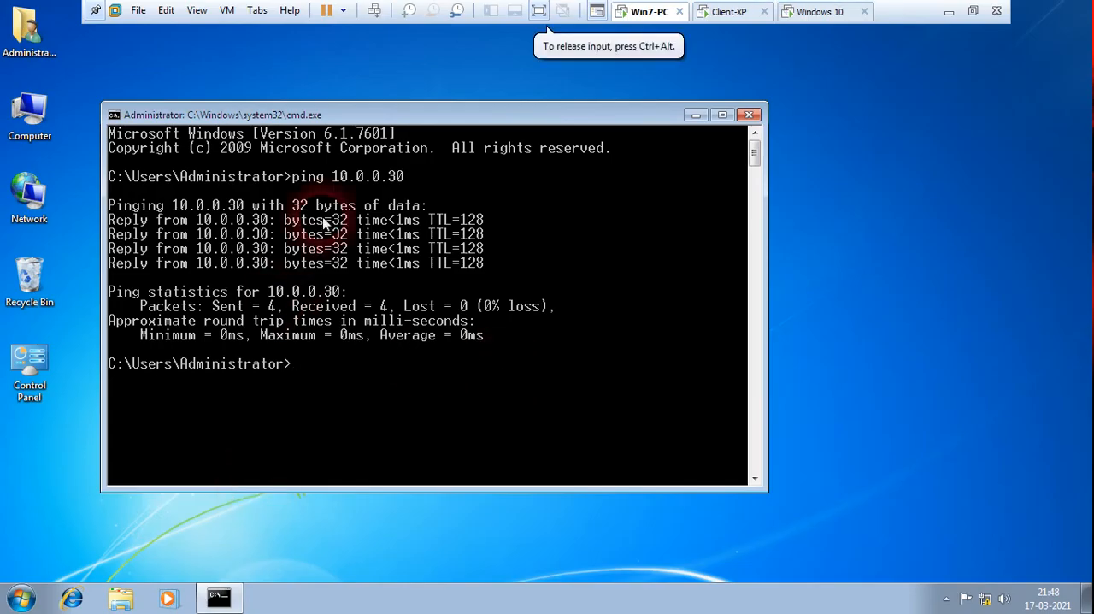
Try to connect from Win7-PC to the Windows 10 machine with telnet 10.0.0.30.
type("t")
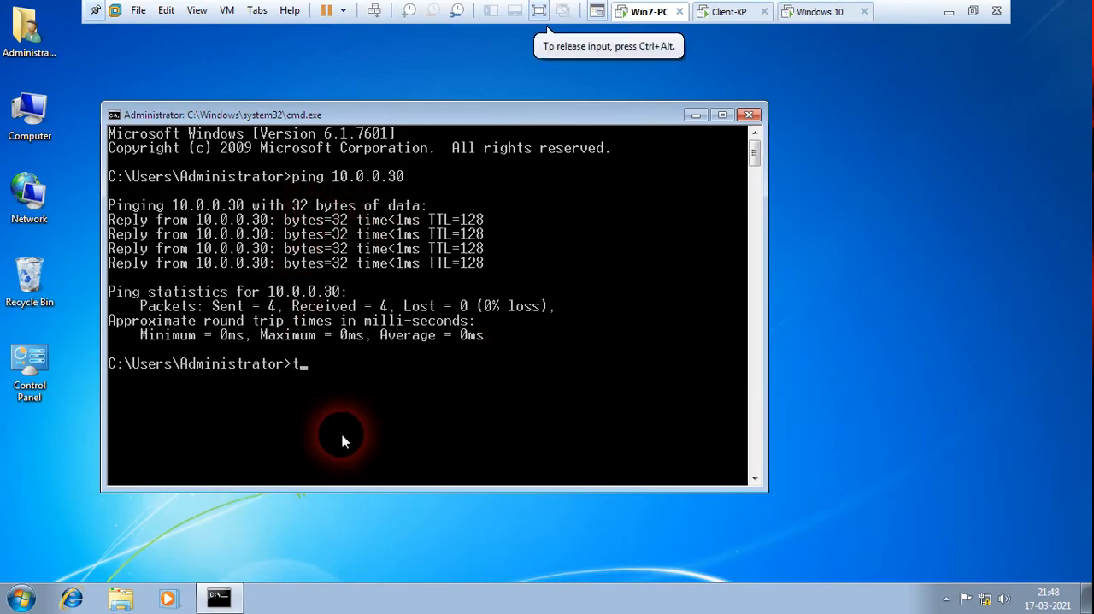
type("elnet 10.0.0.30")
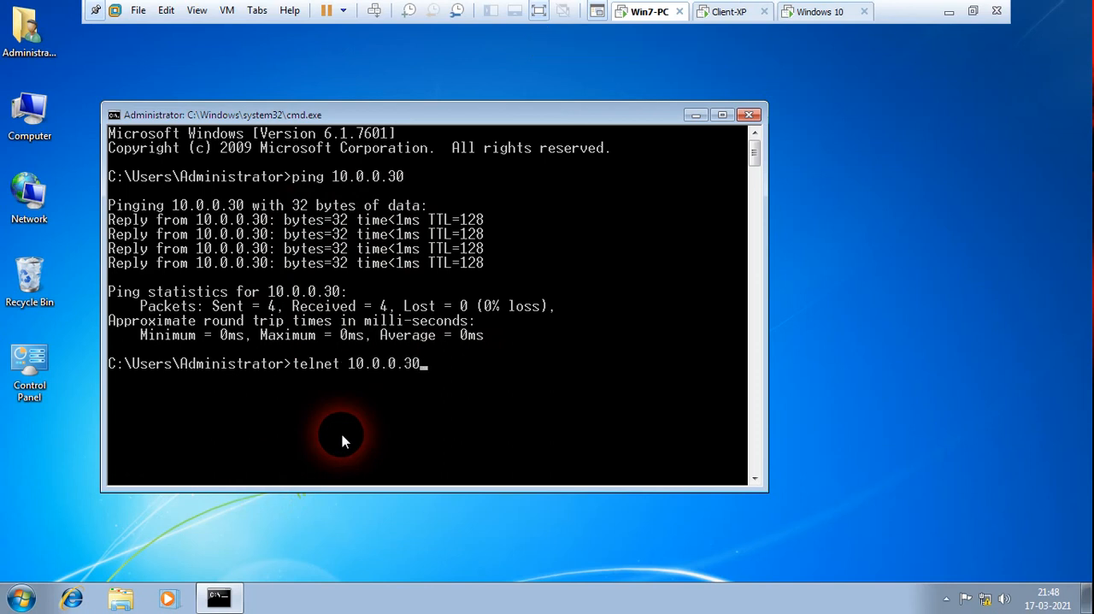
key("Return")
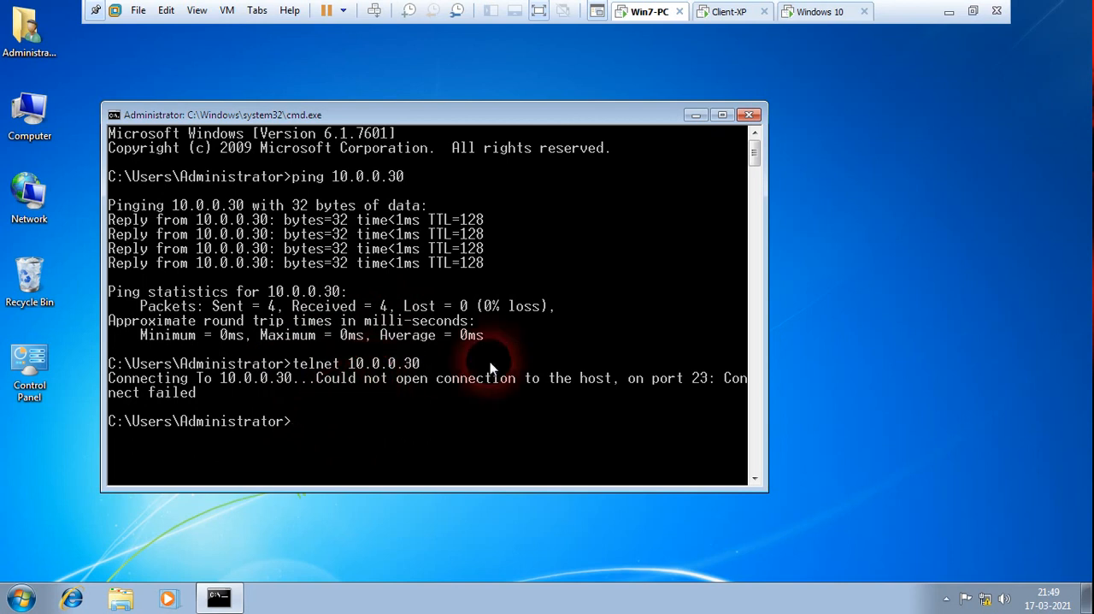
Suspend the Windows 10 virtual machine and close it in the workspace, returning to Win7-PC.
left_click(814, 21)
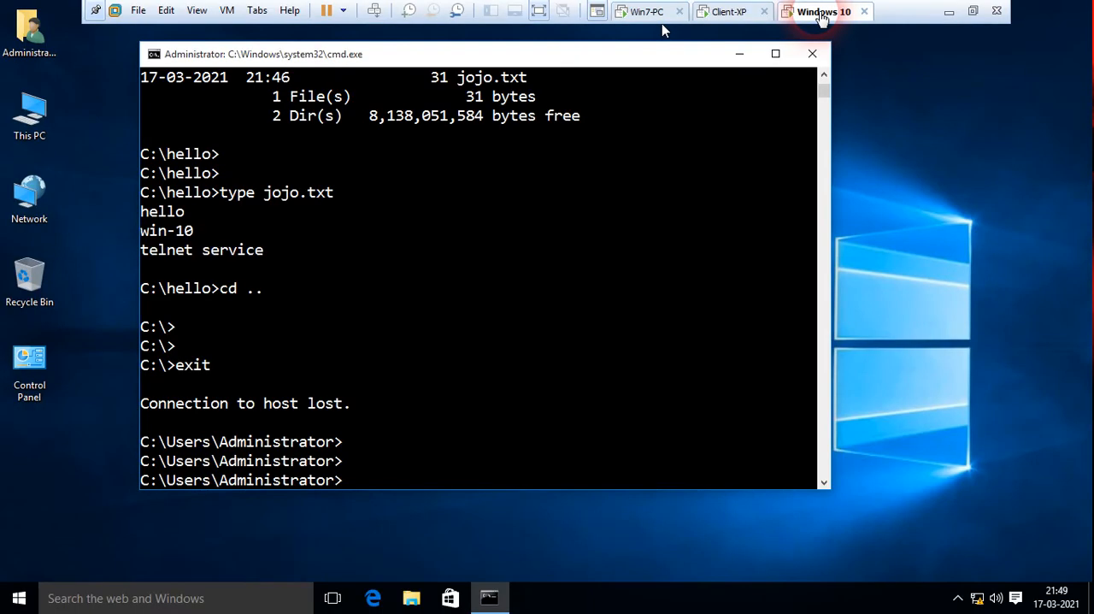
right_click(819, 19)
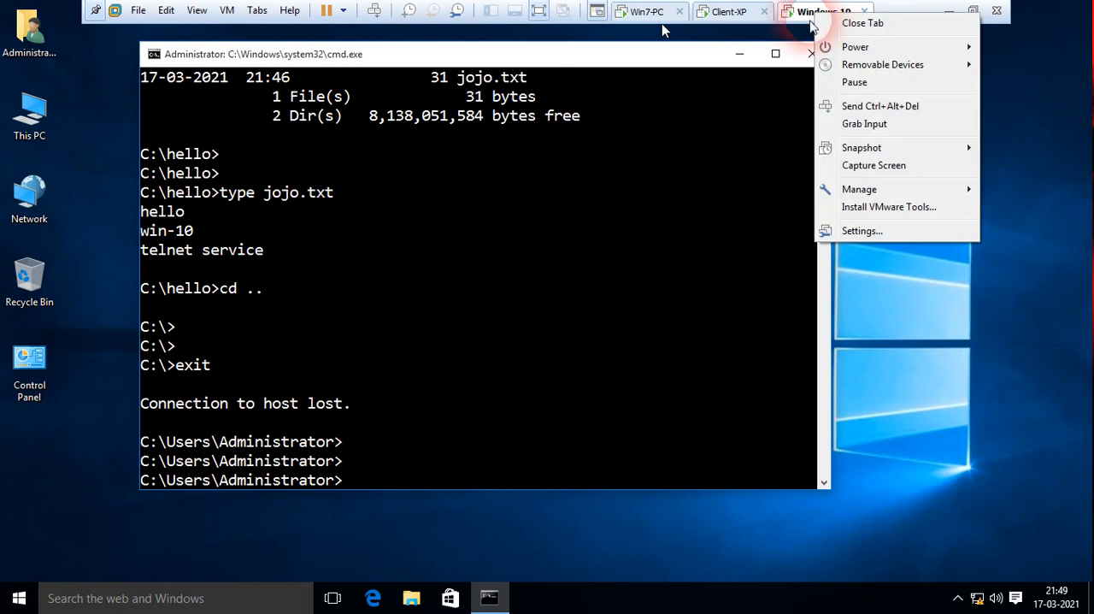
mouse_move(836, 49)
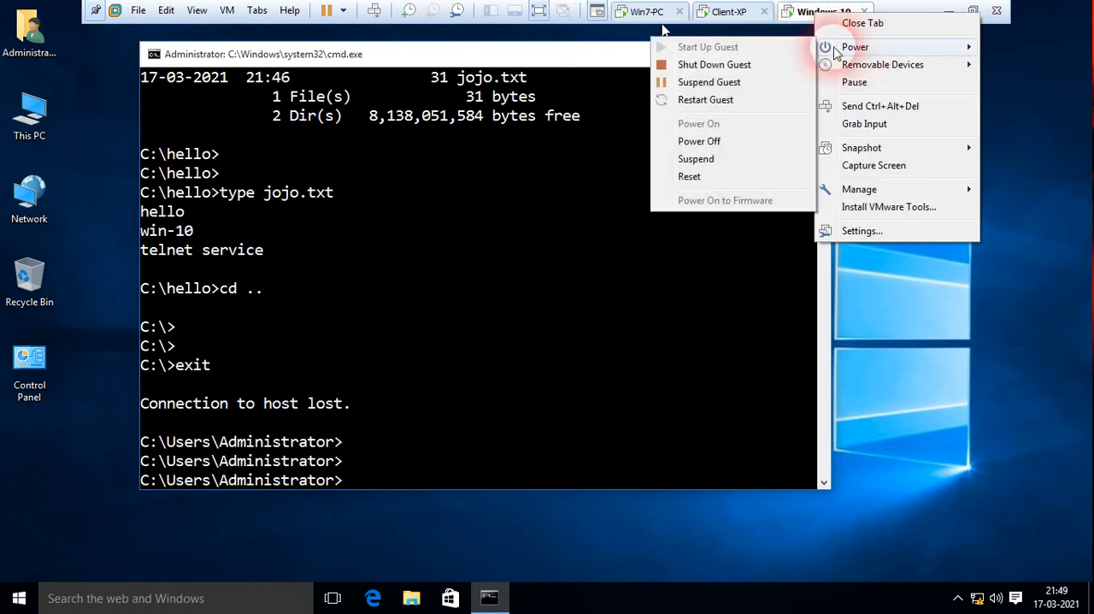
left_click(720, 161)
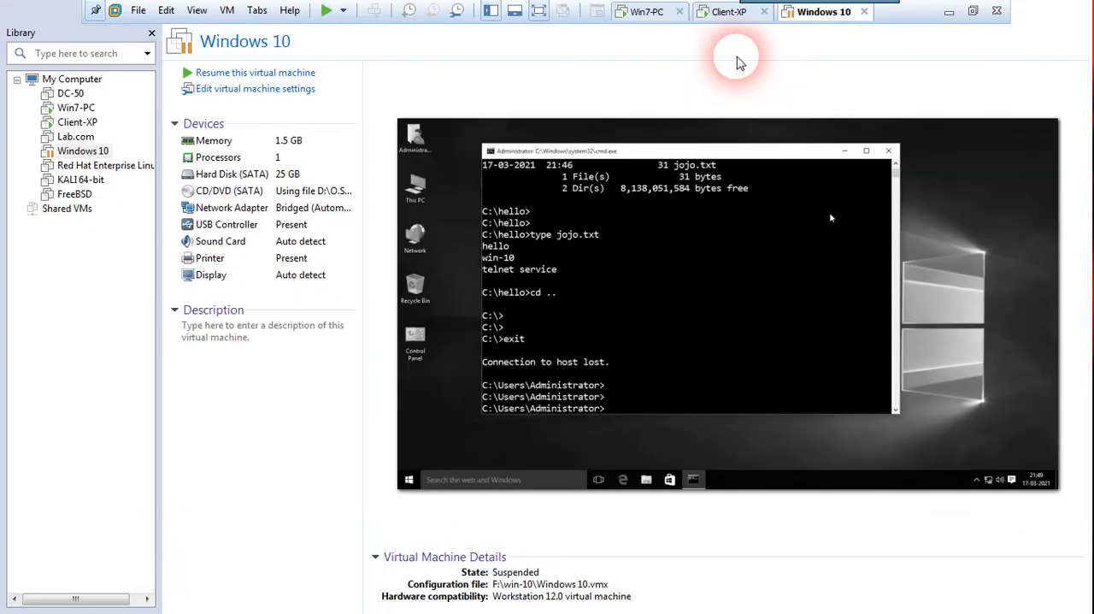
left_click(863, 12)
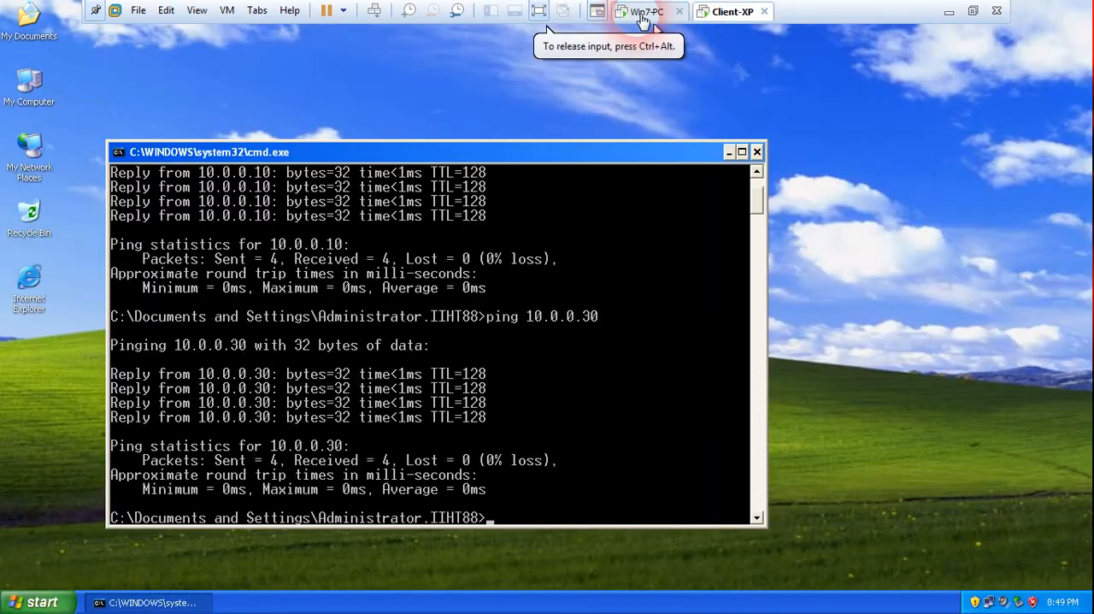
left_click(643, 19)
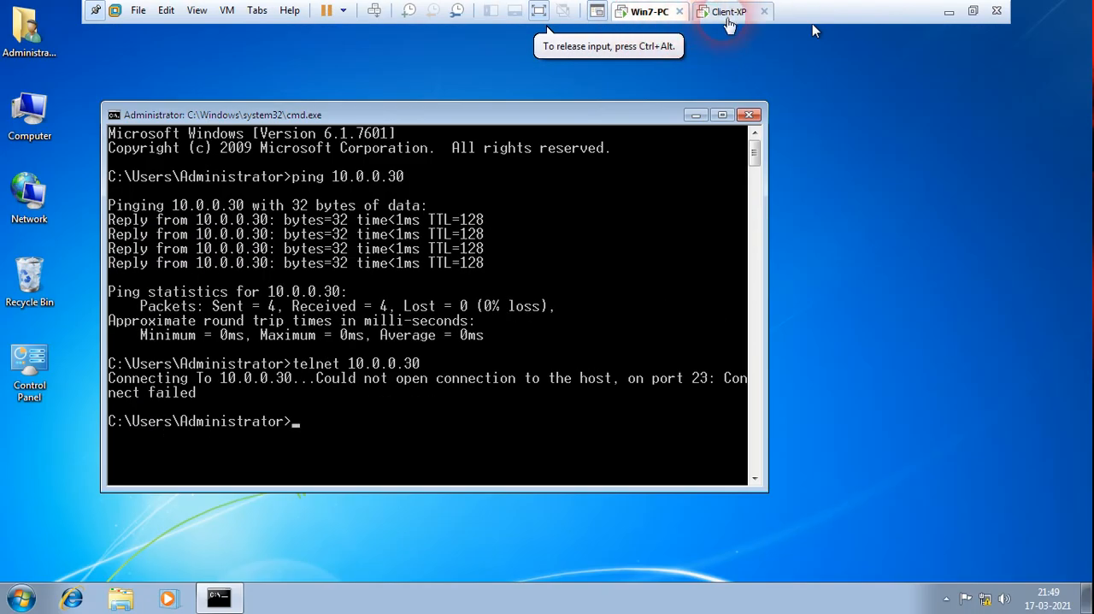
Close the command prompt on Win7-PC, then switch to Client-XP and minimize its command prompt window.
left_click(733, 16)
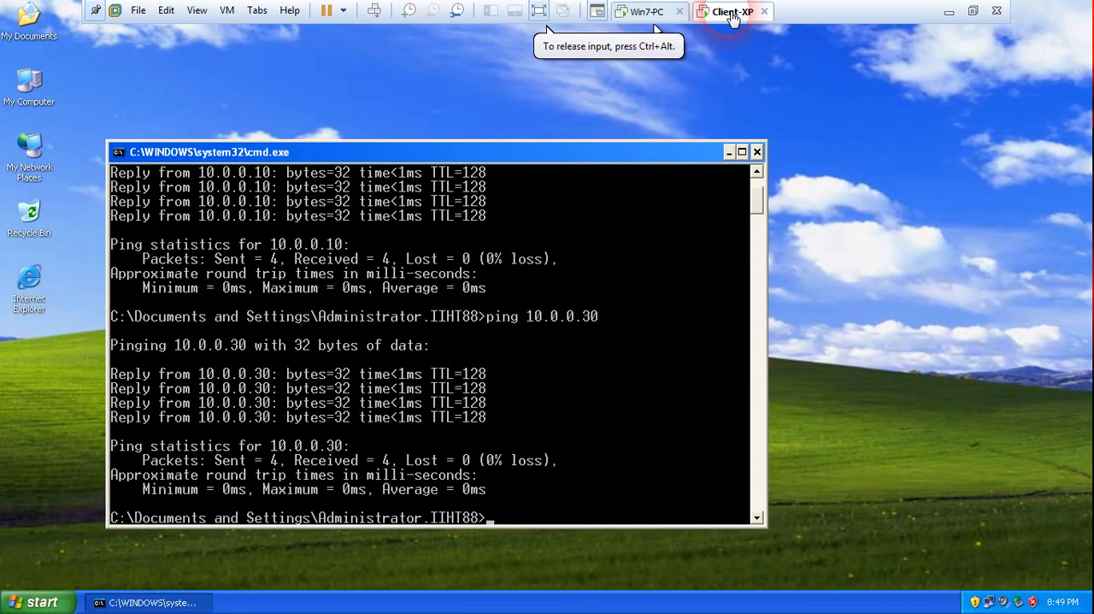
left_click(645, 15)
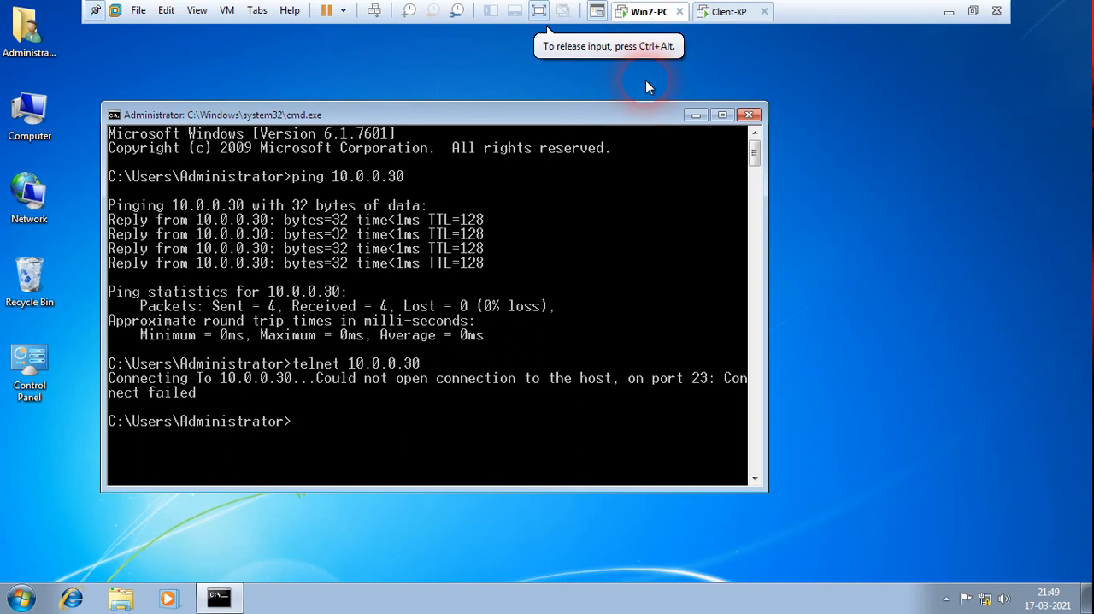
left_click(750, 115)
left_click(722, 19)
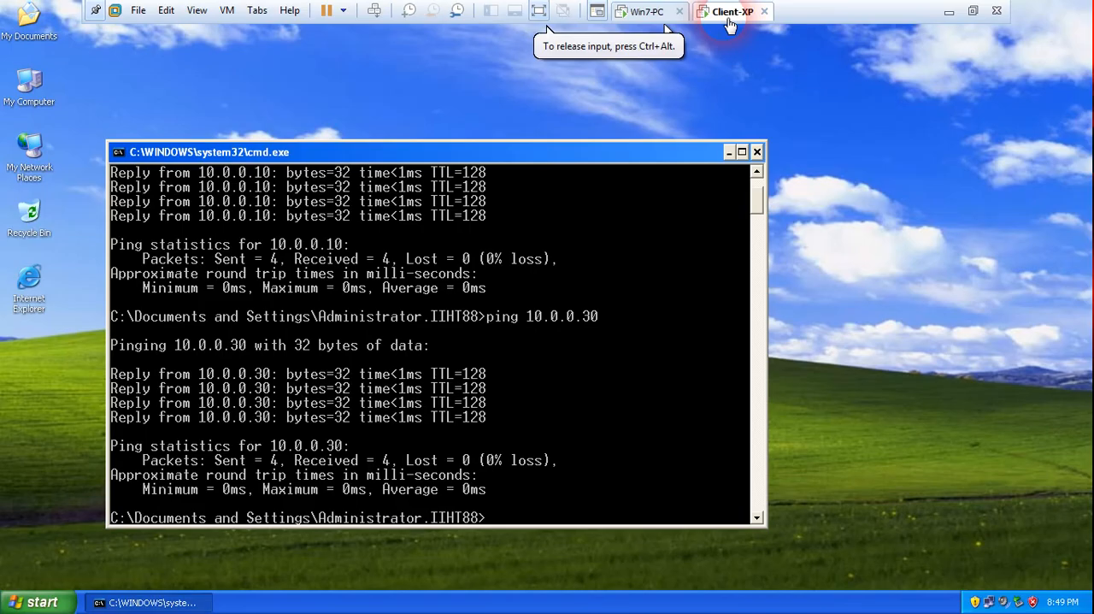
left_click_drag(660, 151, 753, 129)
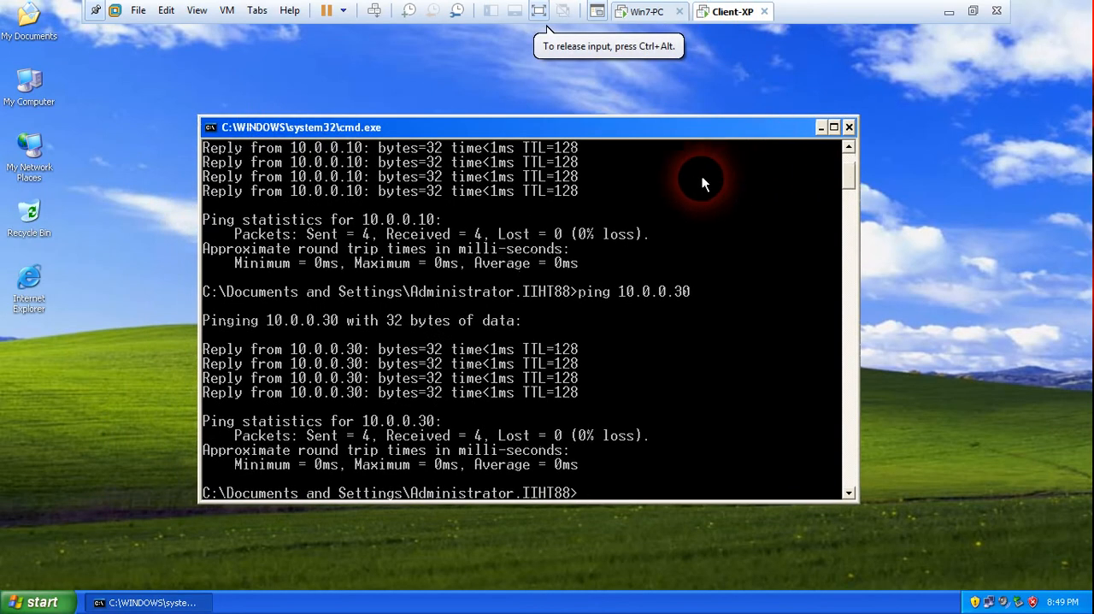
left_click(820, 127)
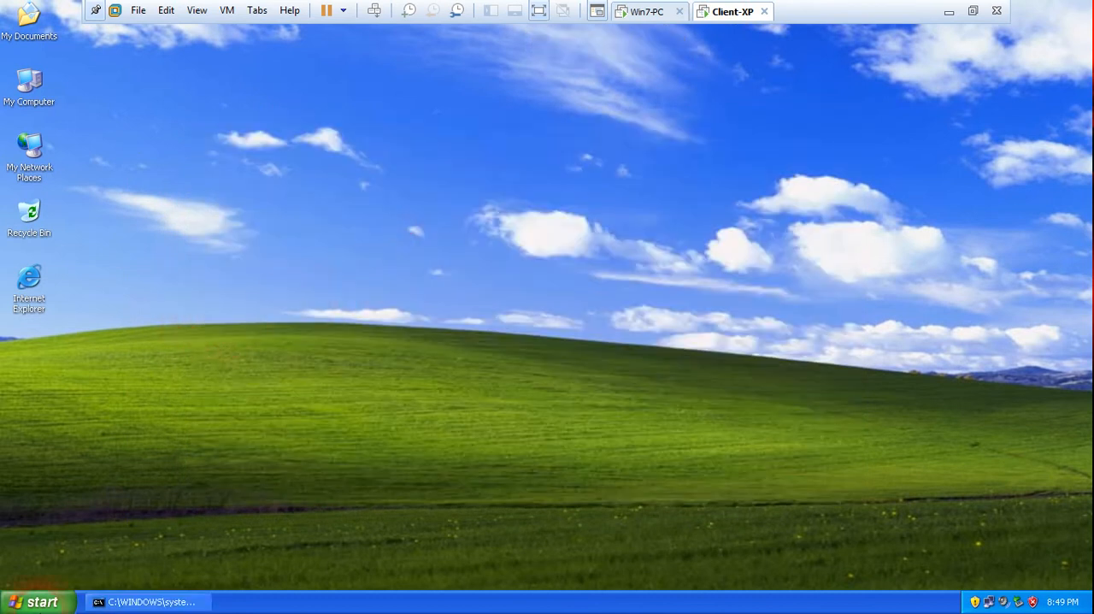
On Client-XP, open Add or Remove Programs from the Control Panel in Classic View.
left_click(39, 603)
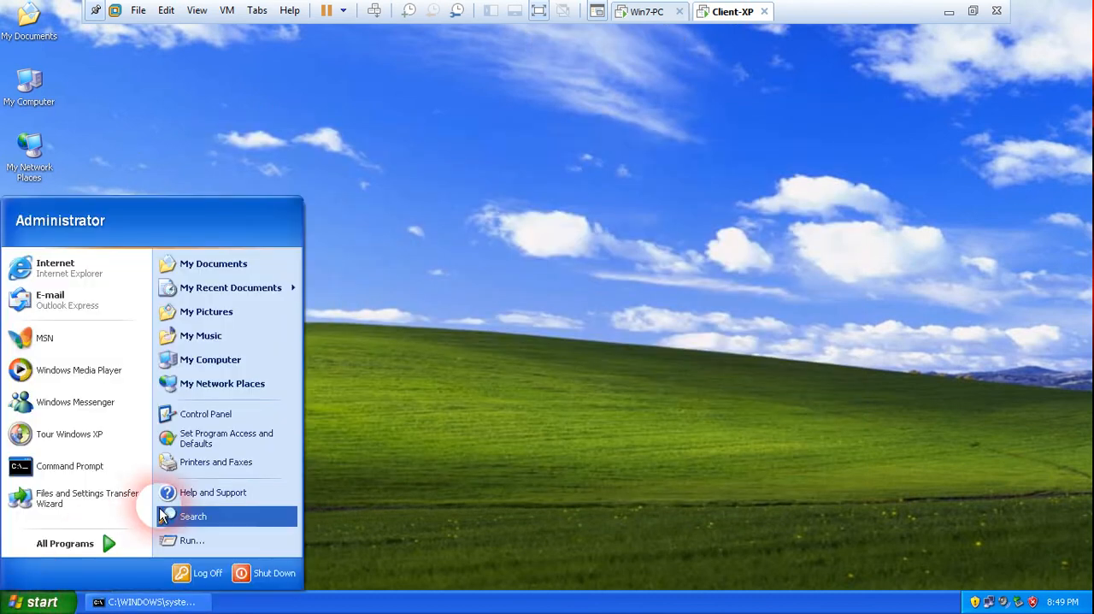
left_click(200, 418)
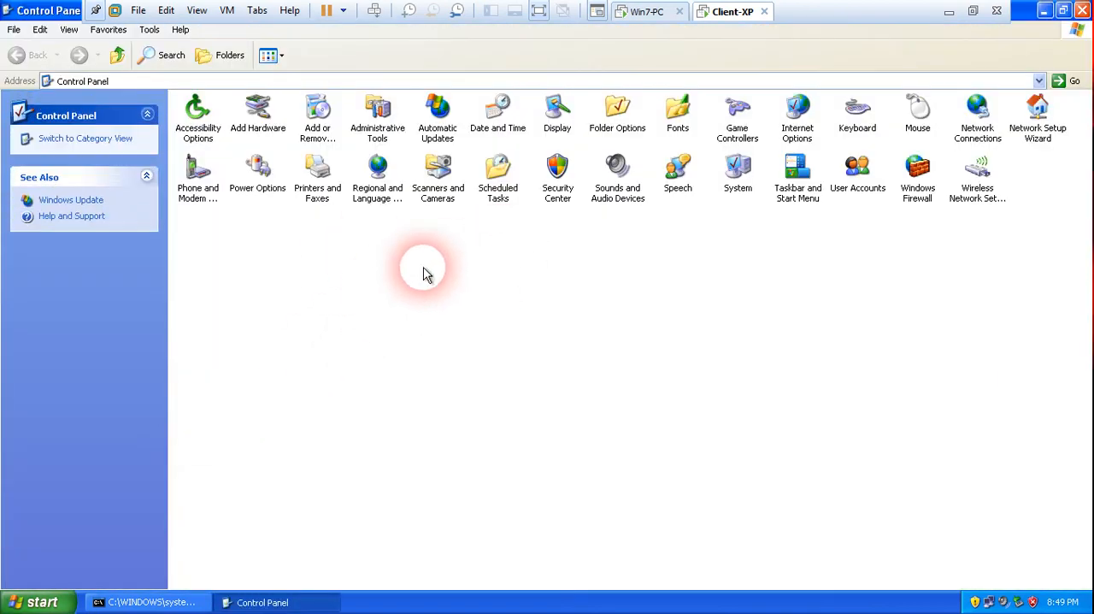
left_click(85, 139)
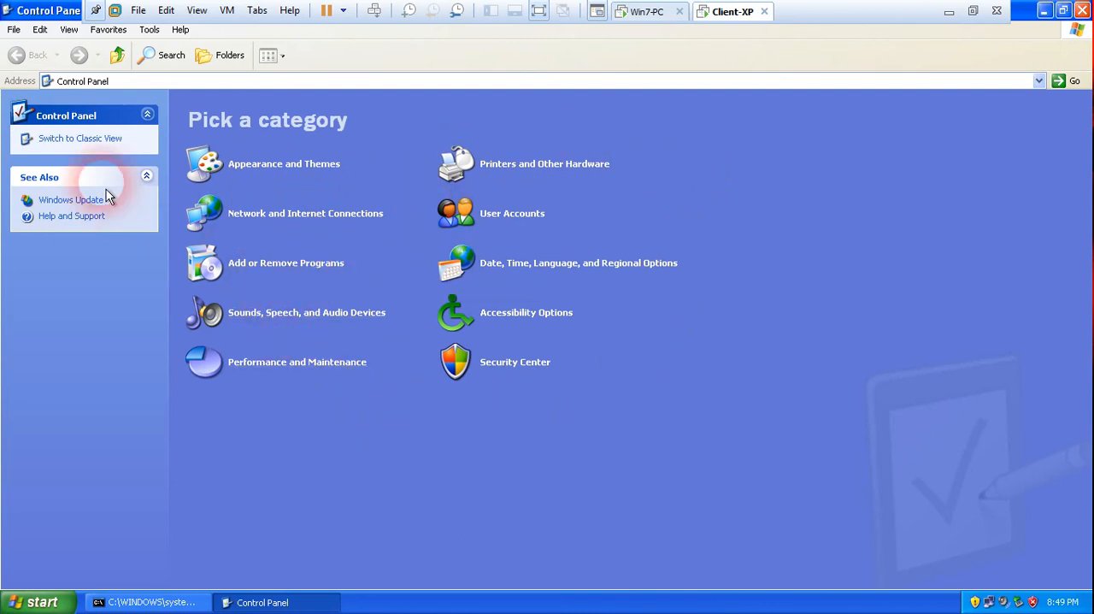
left_click(83, 143)
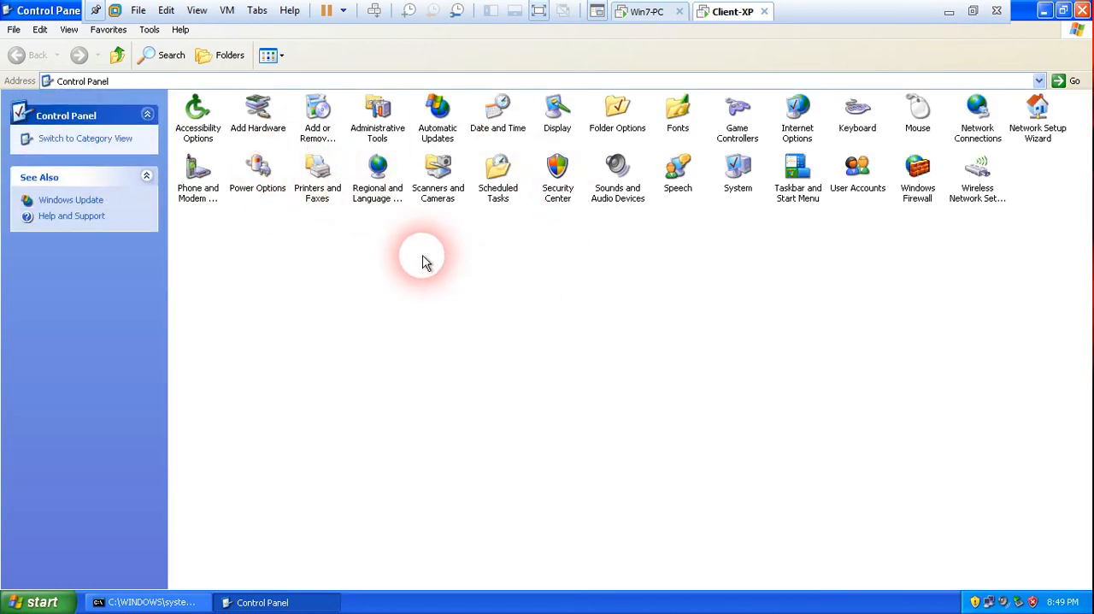
left_click(318, 122)
left_click(318, 122)
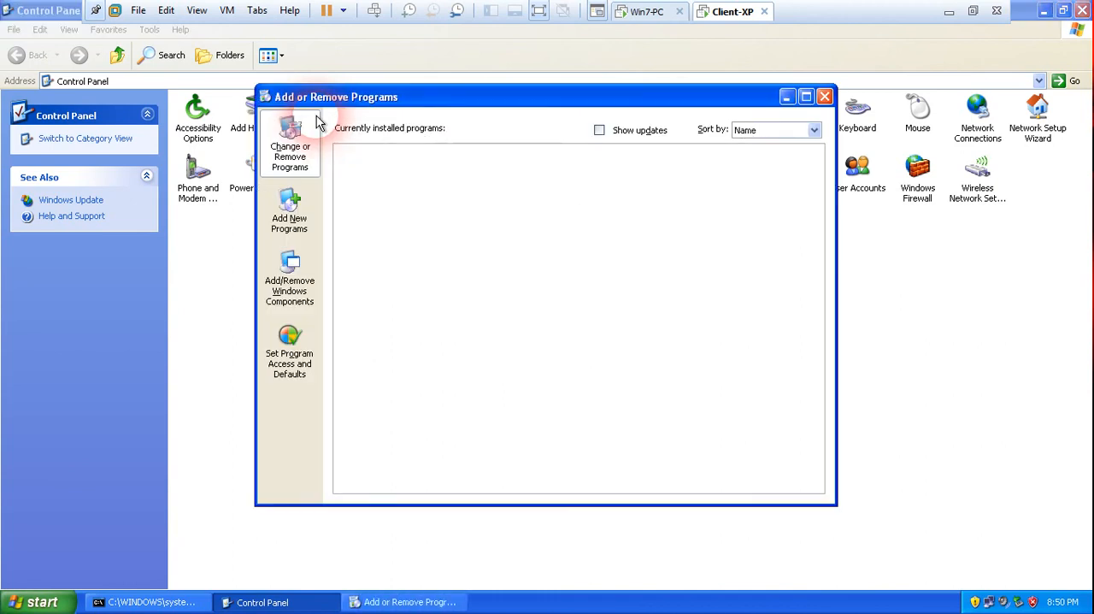
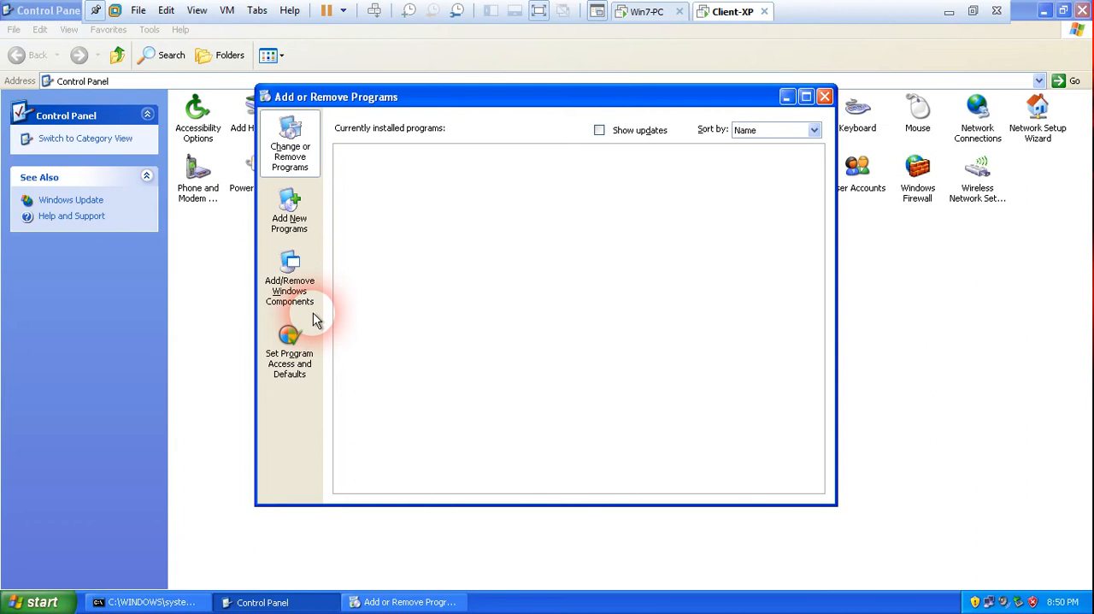
Close Add or Remove Programs, then open Services from Administrative Tools in a maximized window.
left_click(826, 98)
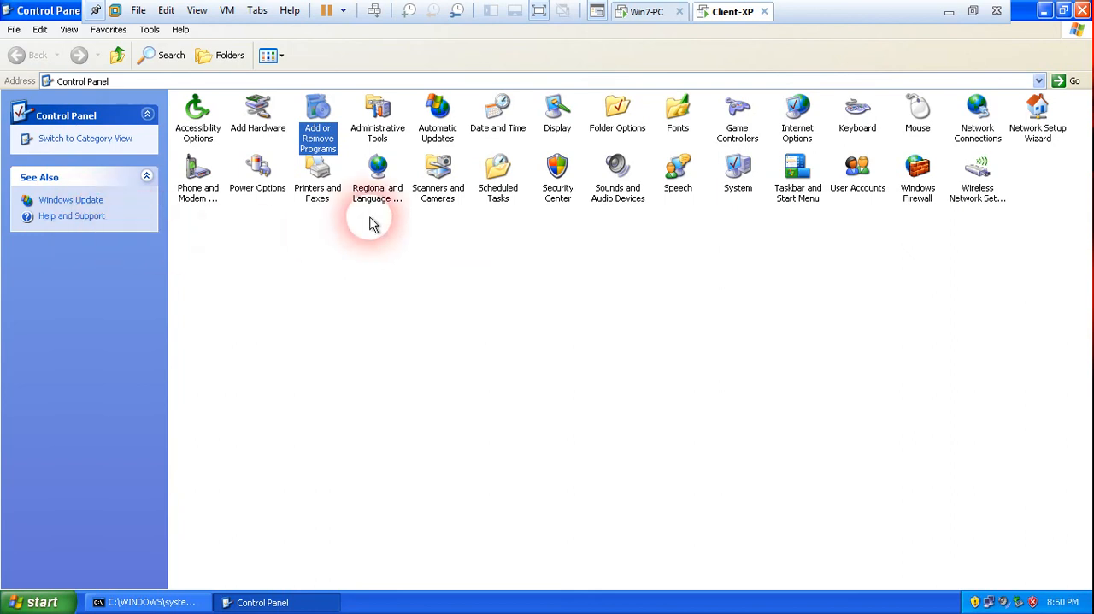
double_click(385, 127)
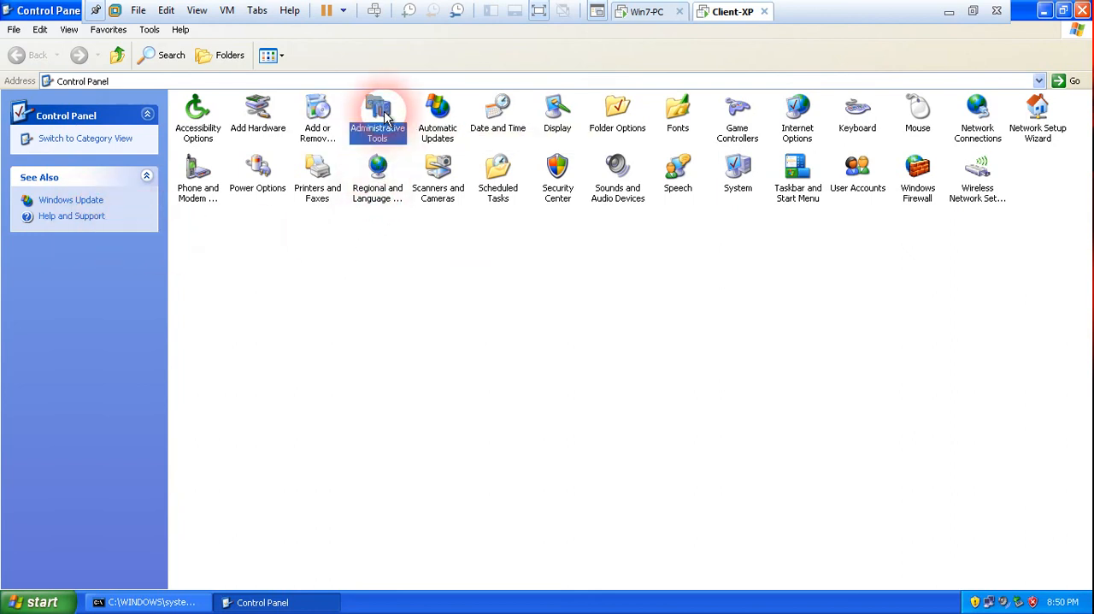
double_click(381, 162)
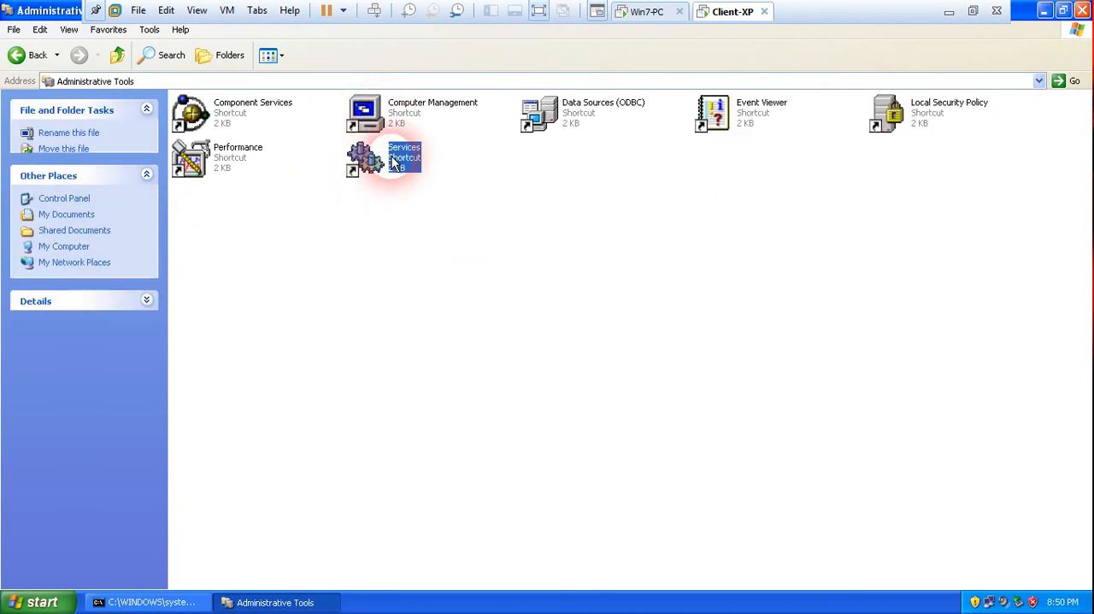
left_click_drag(67, 14, 293, 128)
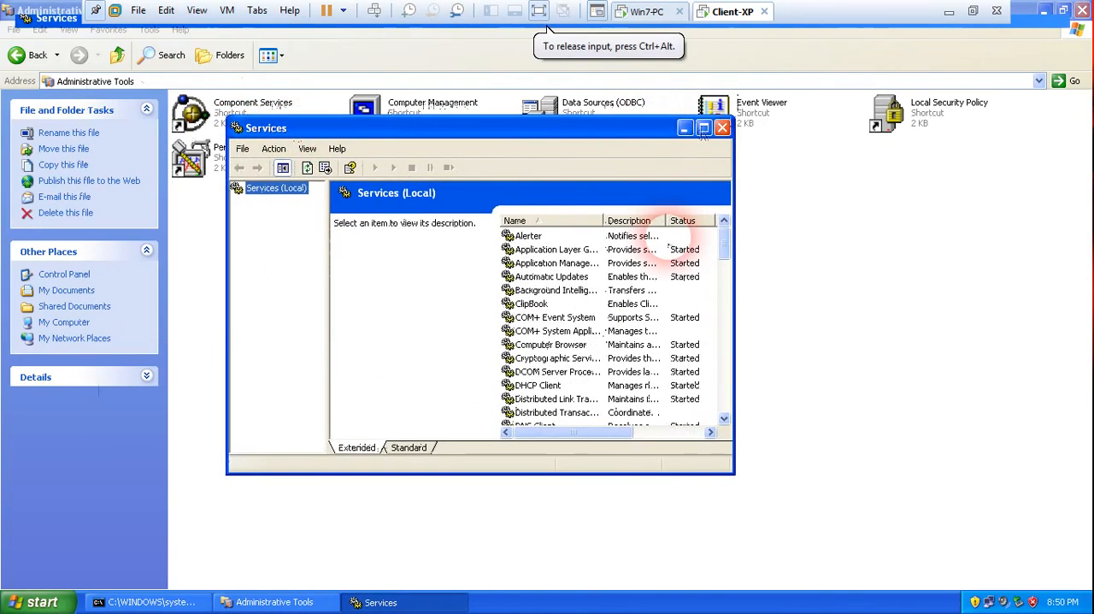
left_click(704, 127)
Locate the Telnet service in the services list and open its properties.
left_click(553, 269)
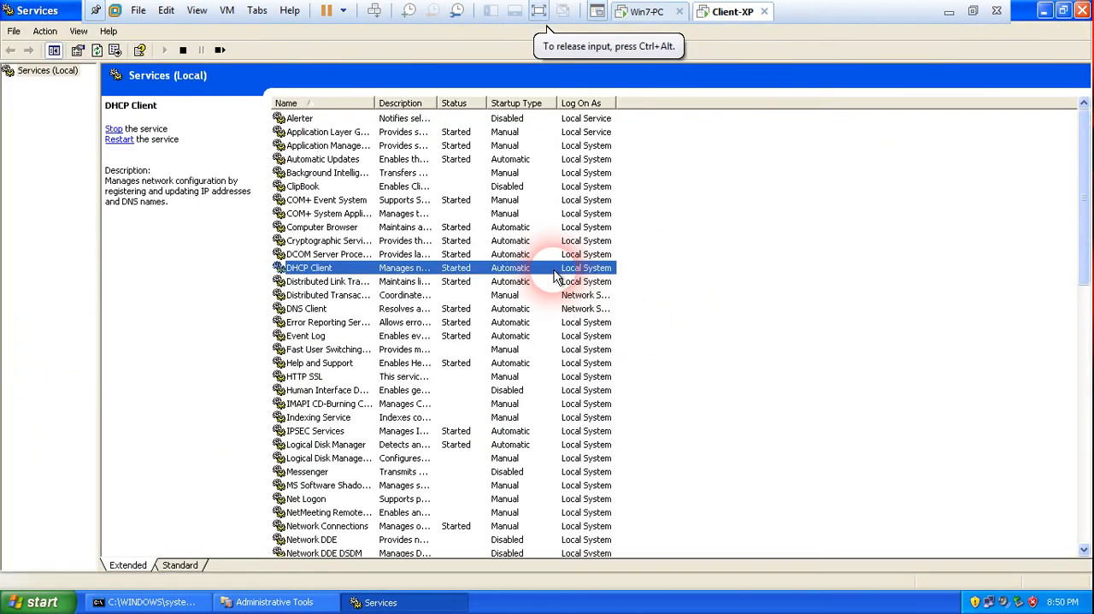
key("t")
scroll(505, 440, "down", 5)
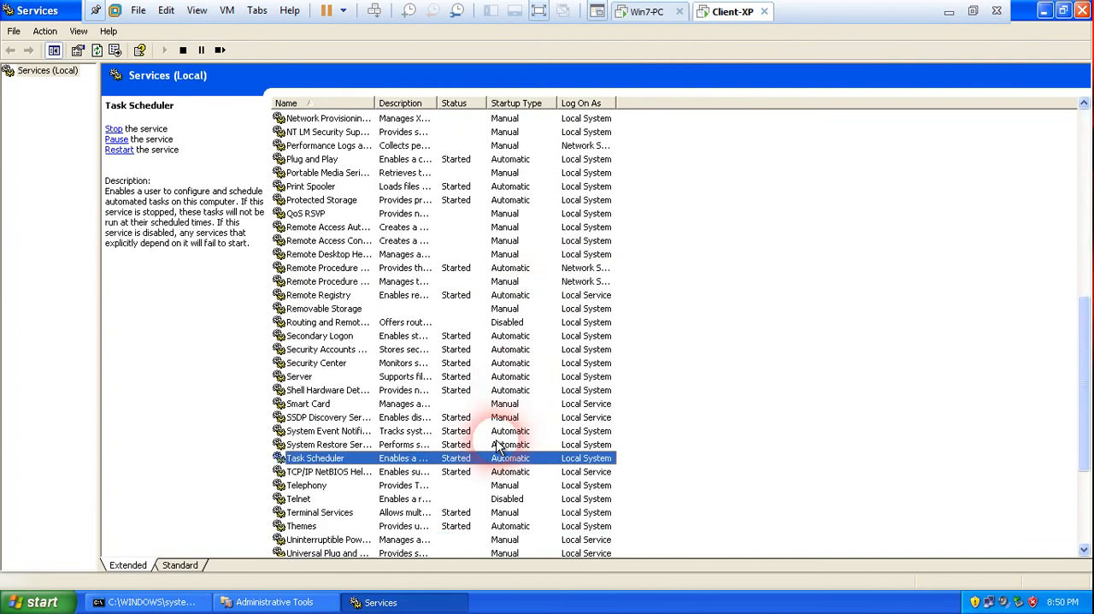
scroll(500, 444, "down", 2)
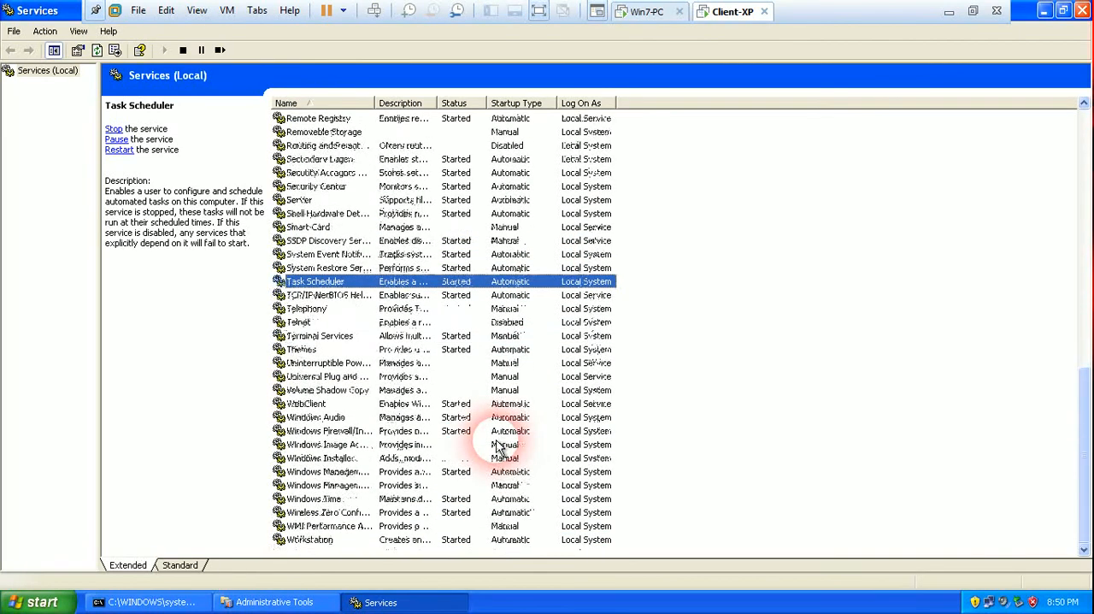
left_click(299, 323)
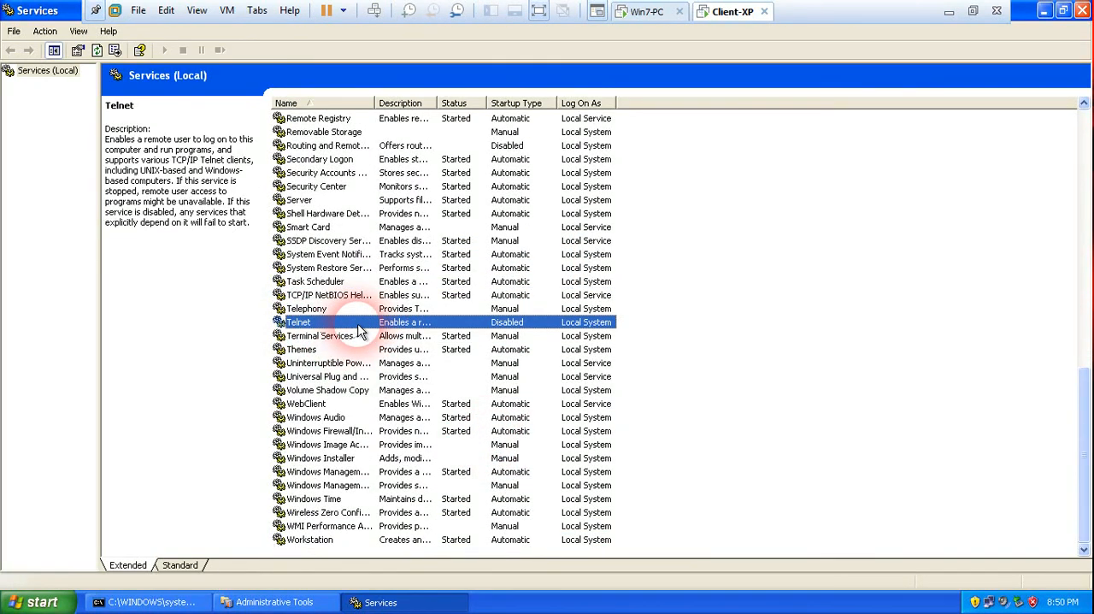
right_click(321, 327)
left_click(361, 447)
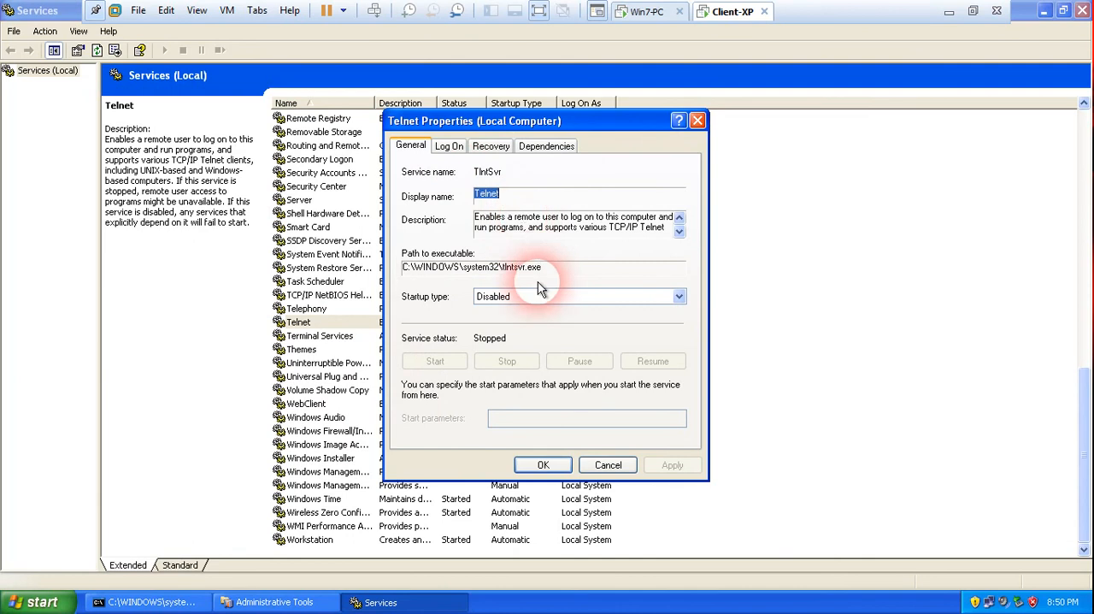
Set the Telnet service's startup type to Manual, then start the service and accept the properties.
left_click(677, 297)
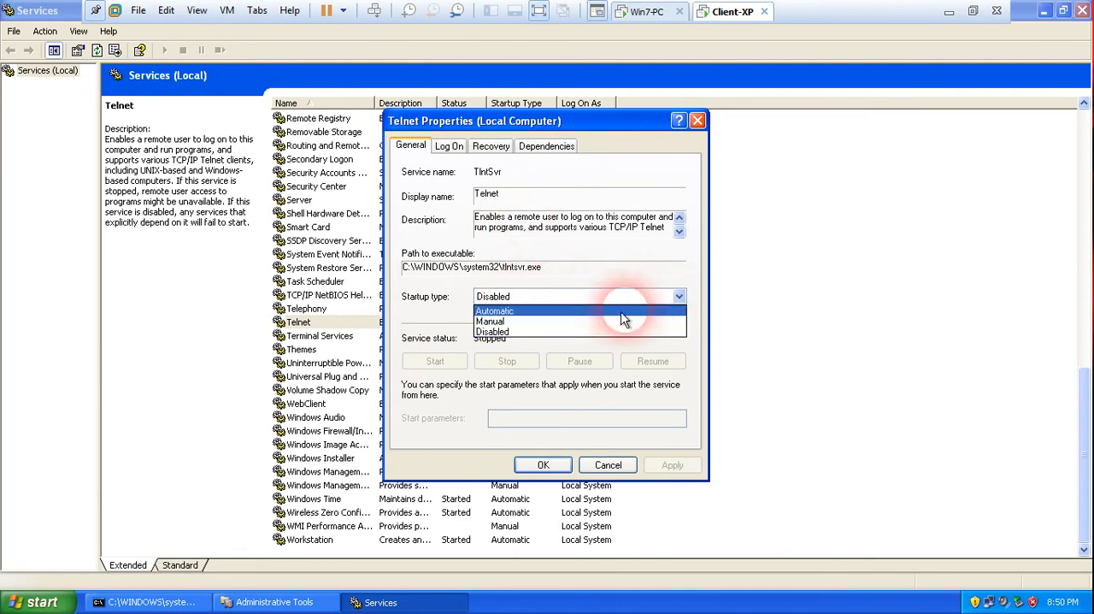
left_click(556, 321)
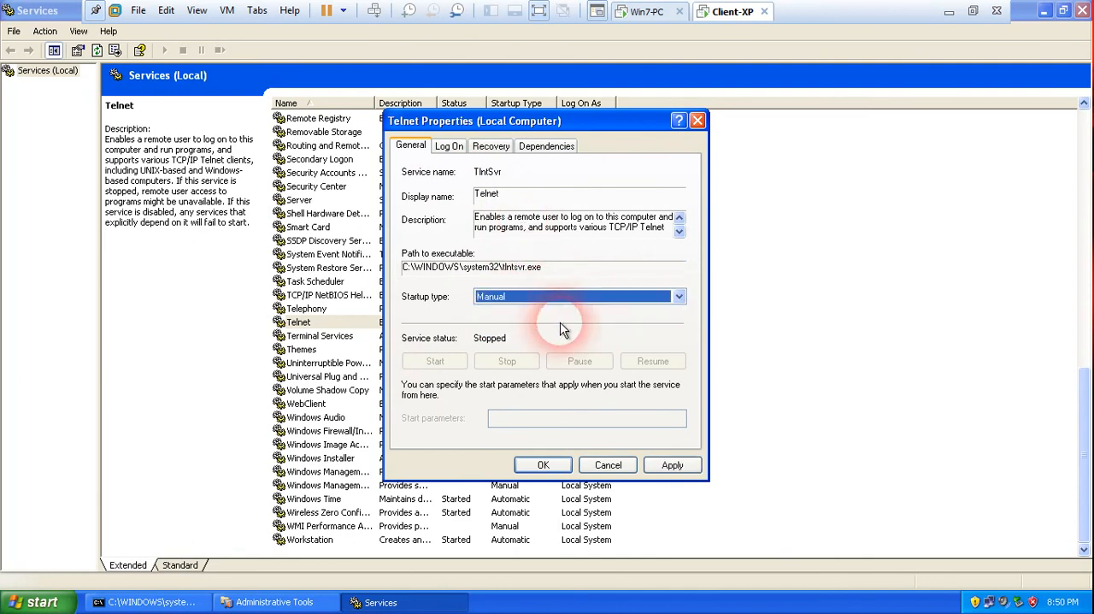
left_click(672, 465)
left_click(436, 363)
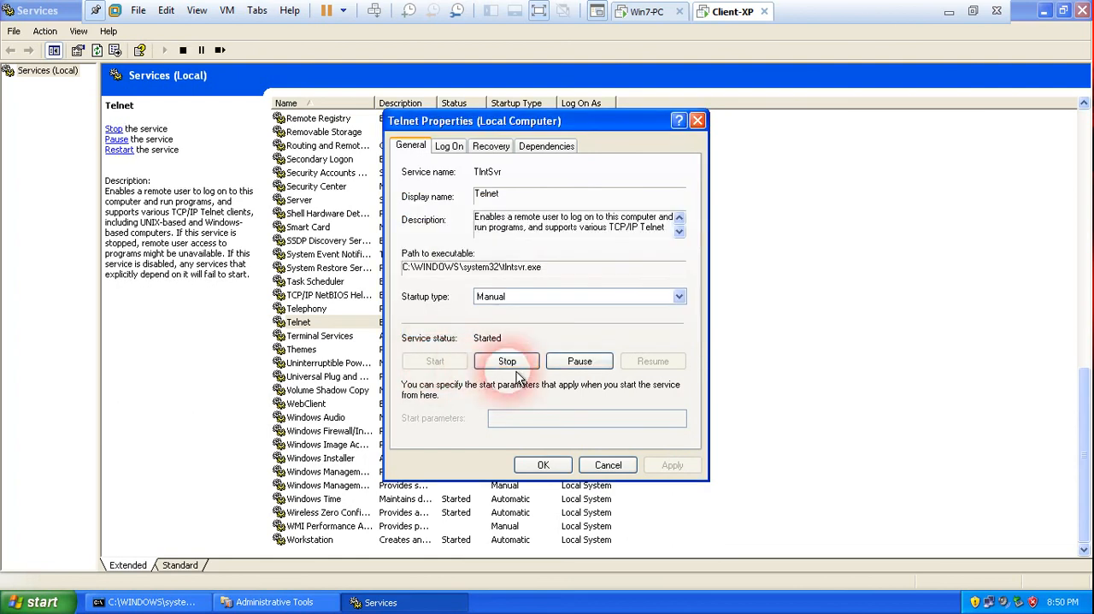
left_click(538, 464)
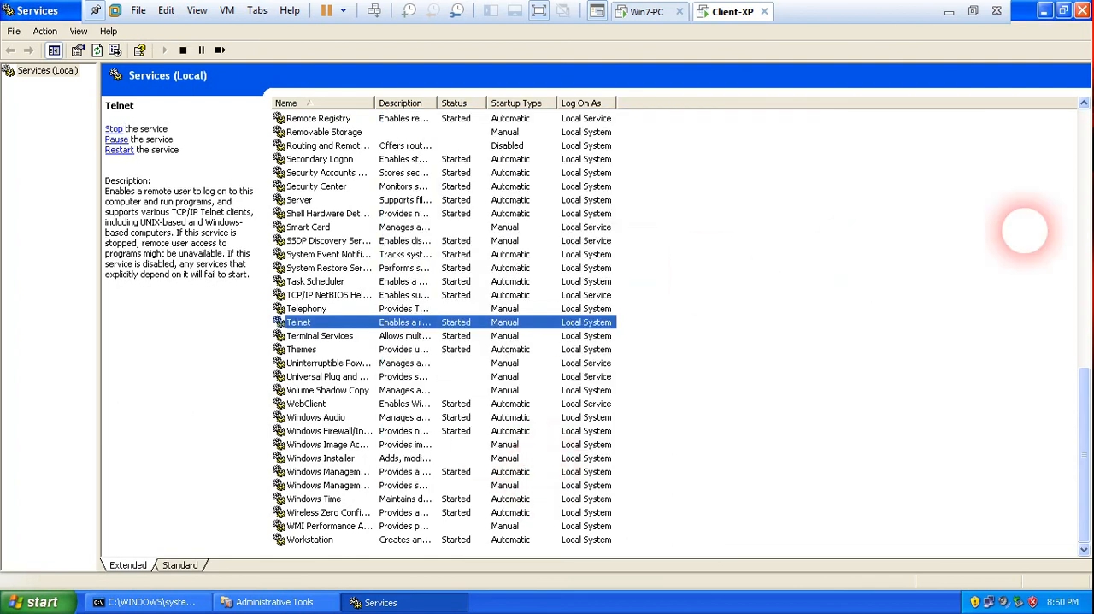
Close Services and Administrative Tools, then ping 10.0.0.10 from the restored command prompt.
left_click(1083, 10)
left_click(1082, 10)
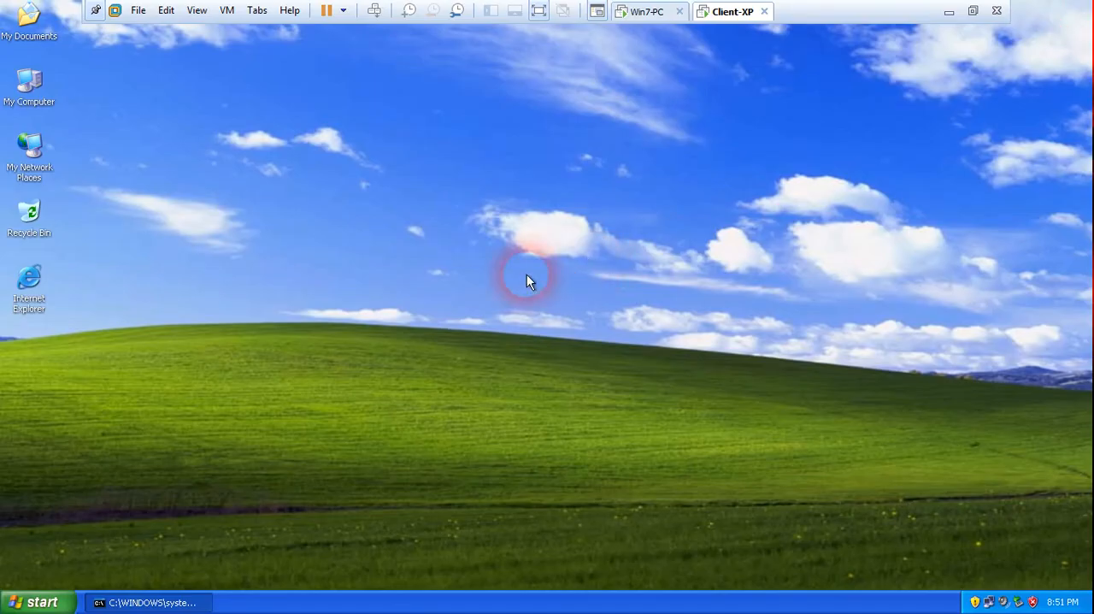
left_click(159, 602)
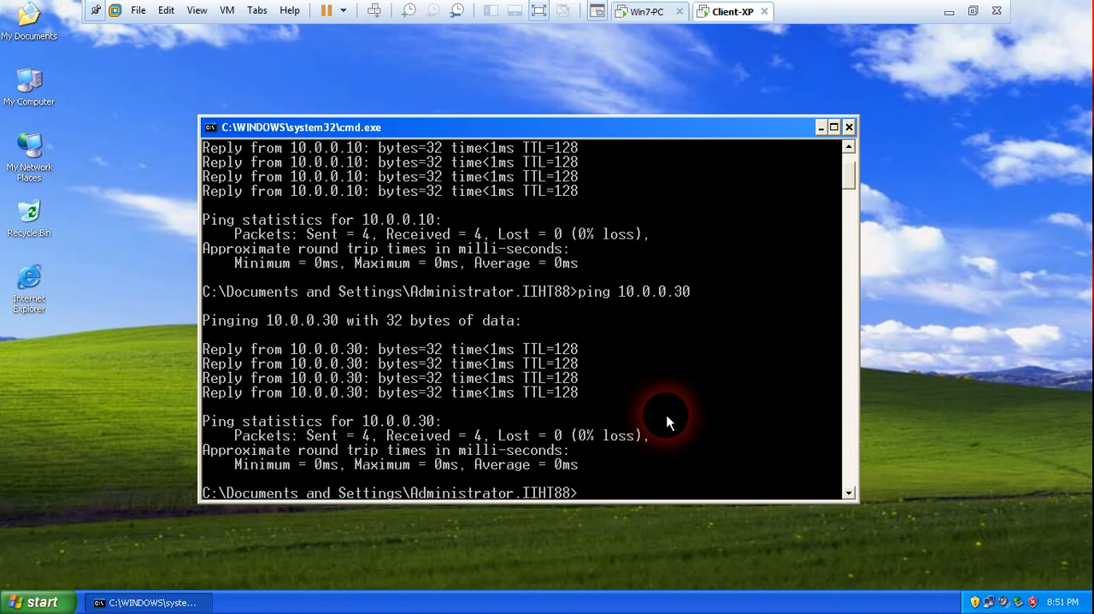
type("ping 10.0.0.10")
key("Return")
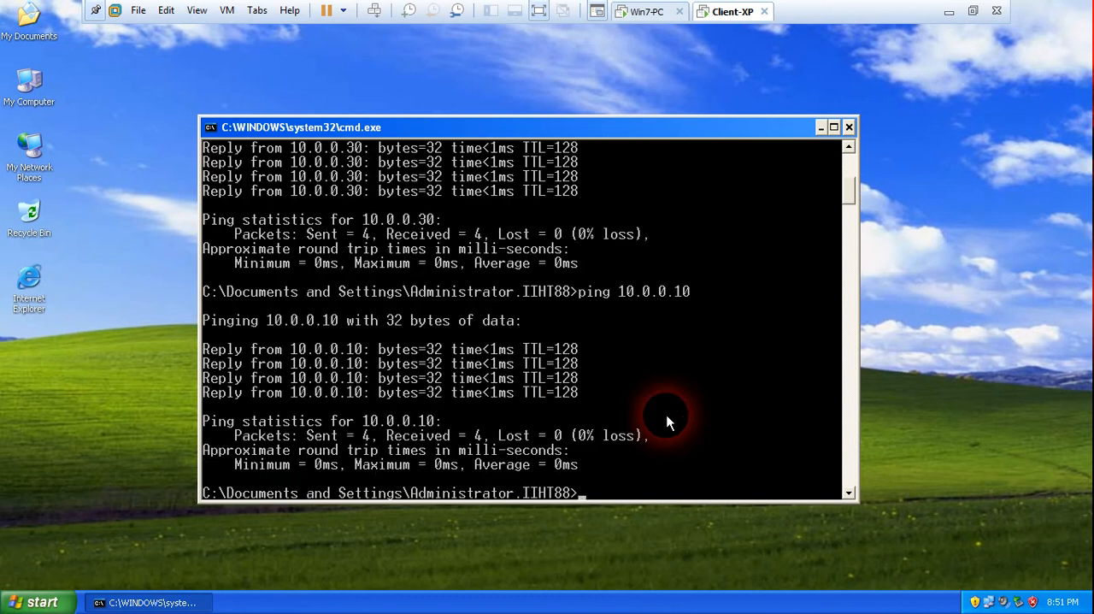
key("Return")
key("Return")
key("Return")
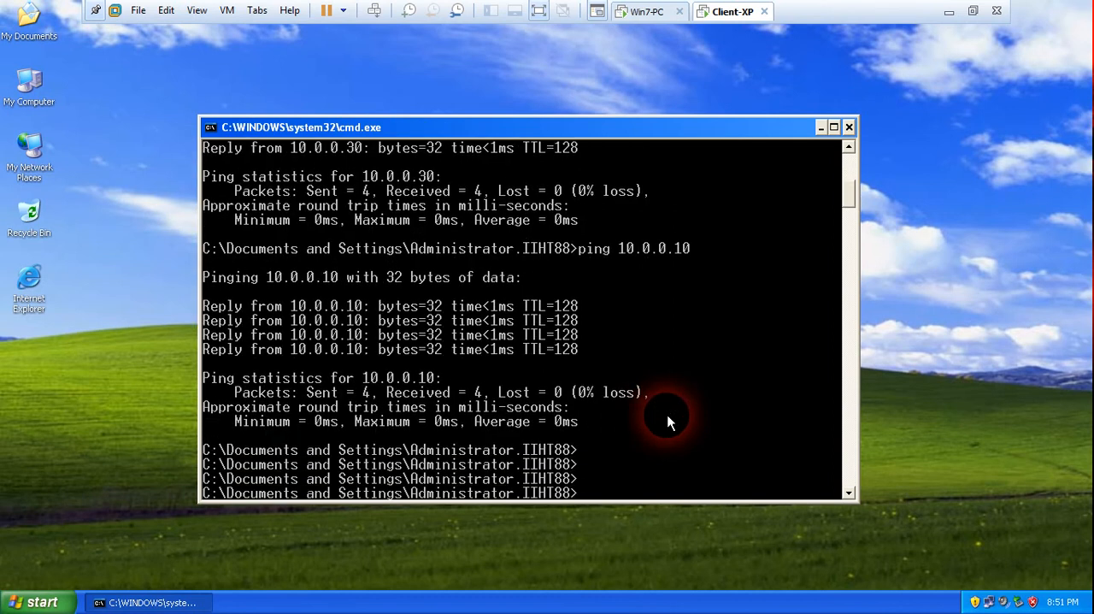
Connect to Win7-PC with telnet 10.0.0.10 and agree with y to send the password information.
type("telnet 10.0.0.10")
key("Return")
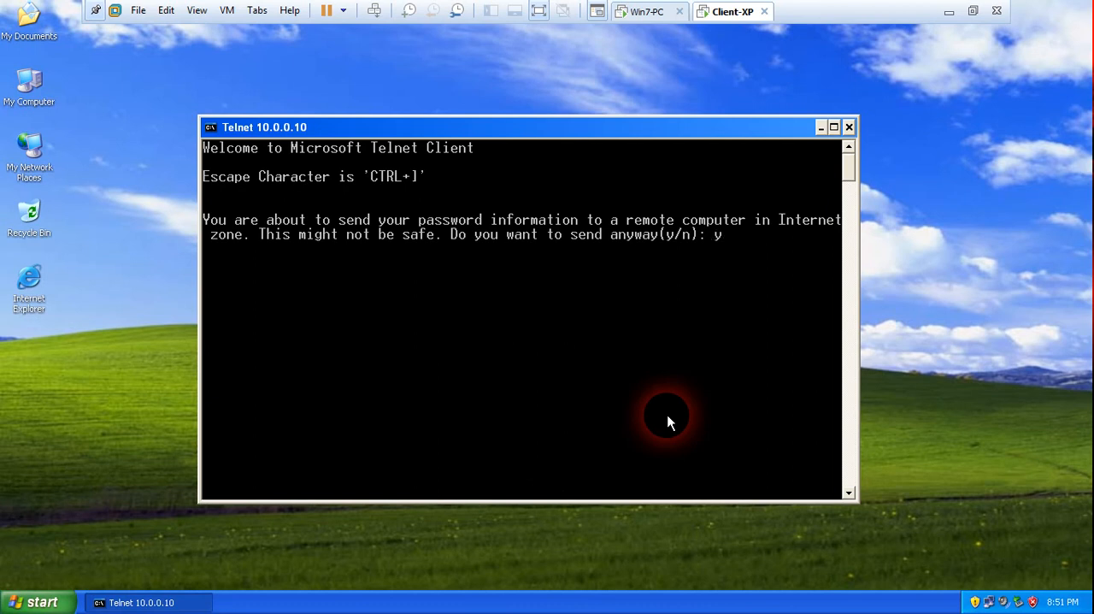
type("y")
key("Return")
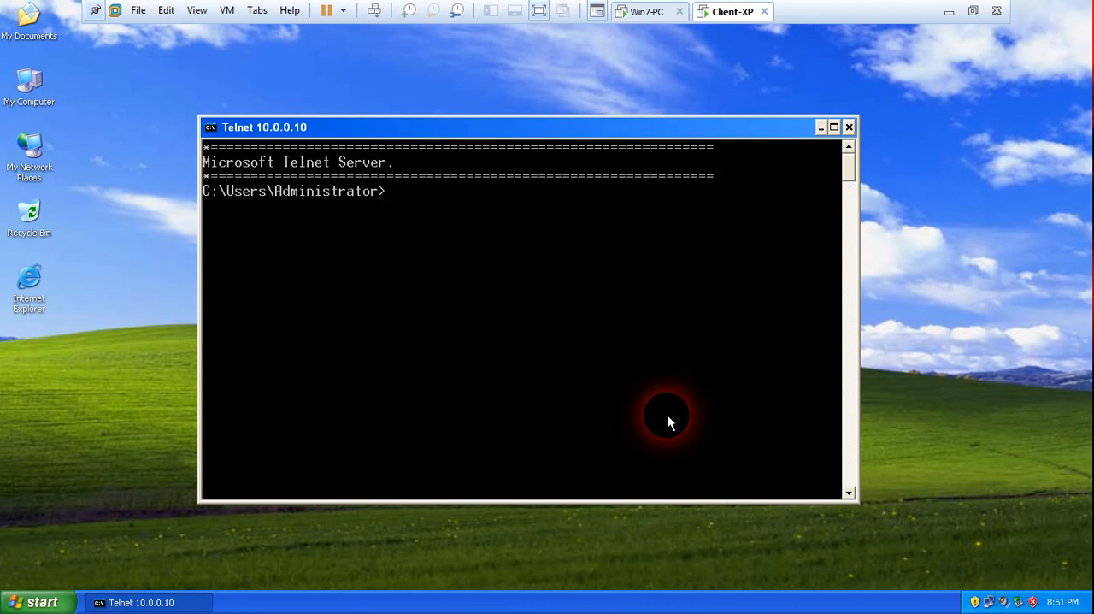
Change to the root of the remote C: drive with cd / and list its contents with dir.
type("cd /")
key("Return")
type("dir")
key("Return")
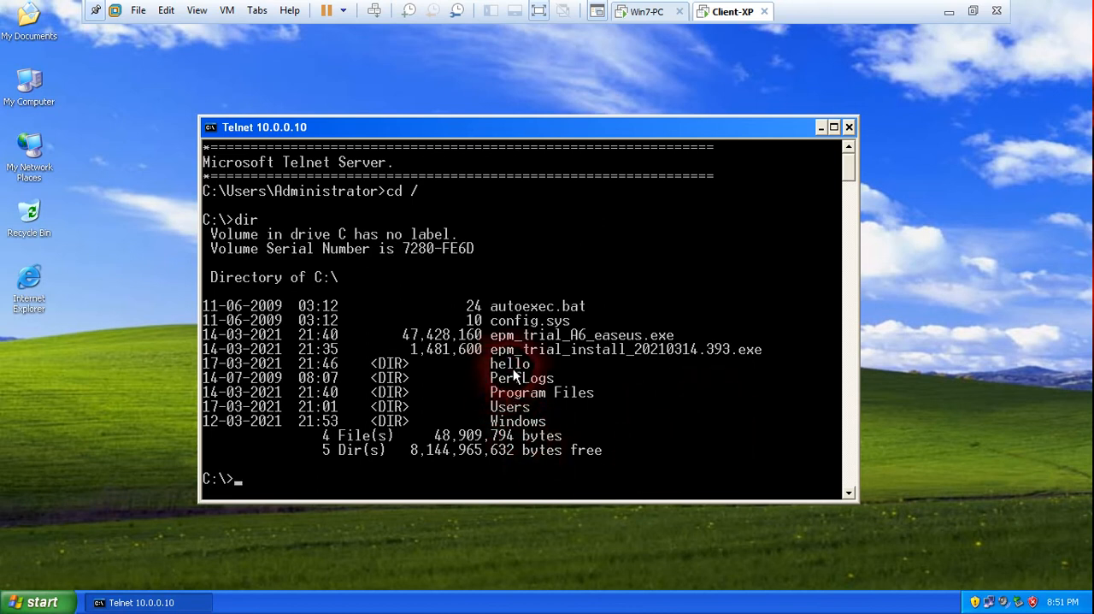
Enter the remote hello folder and list its files with dir.
type("cd hello")
key("Return")
type("dir")
key("Return")
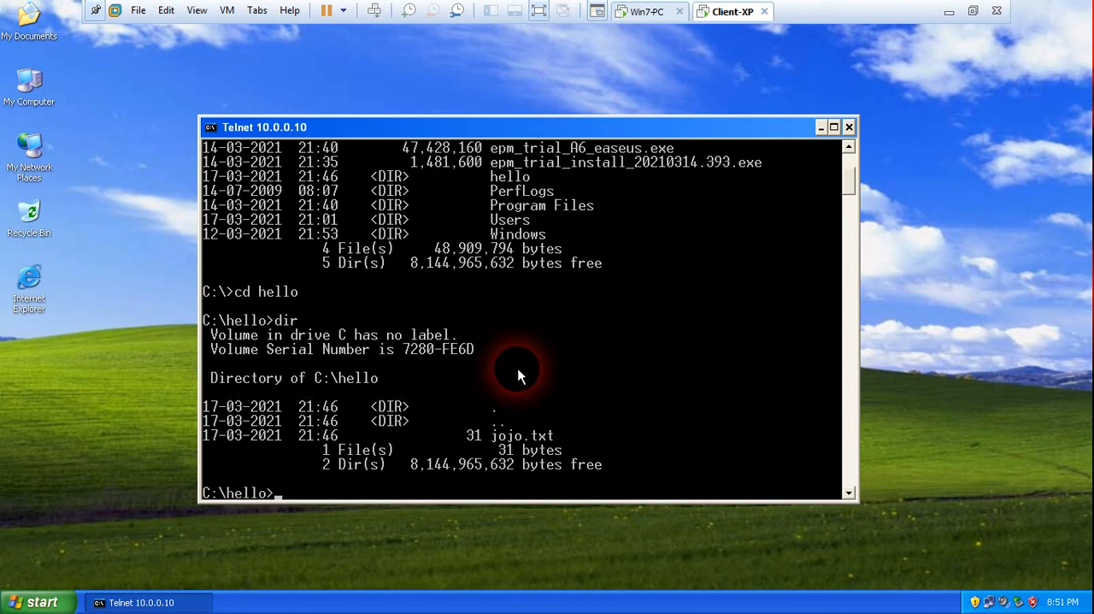
key("Return")
key("Return")
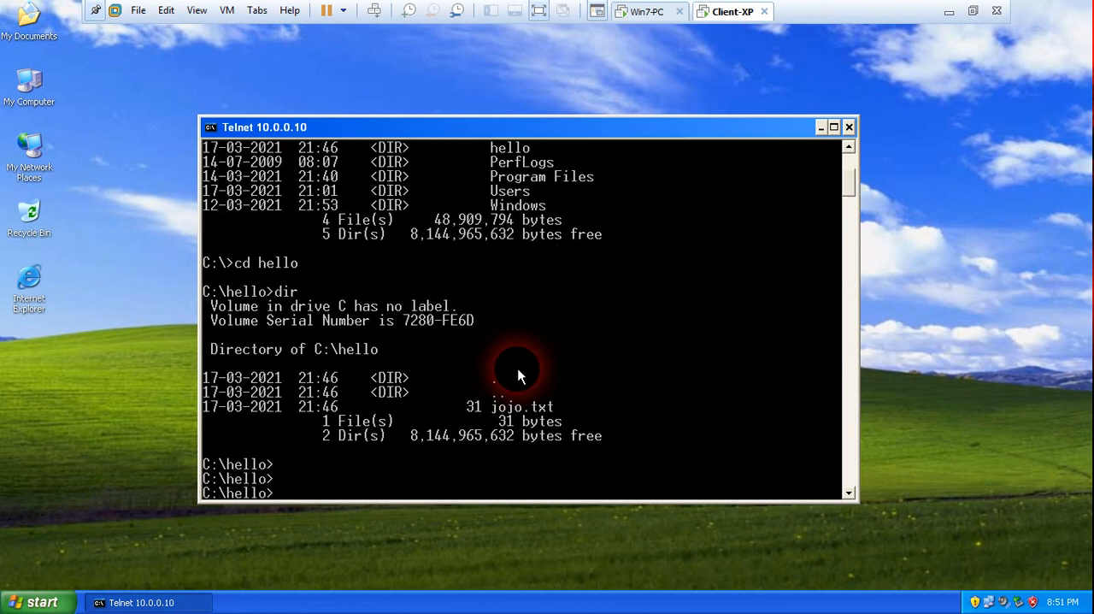
Start the file iiht.txt in C:\hello using copy con, entering the lines "windows admin" and "linux admin".
type("copy con iiht.txt")
key("Return")
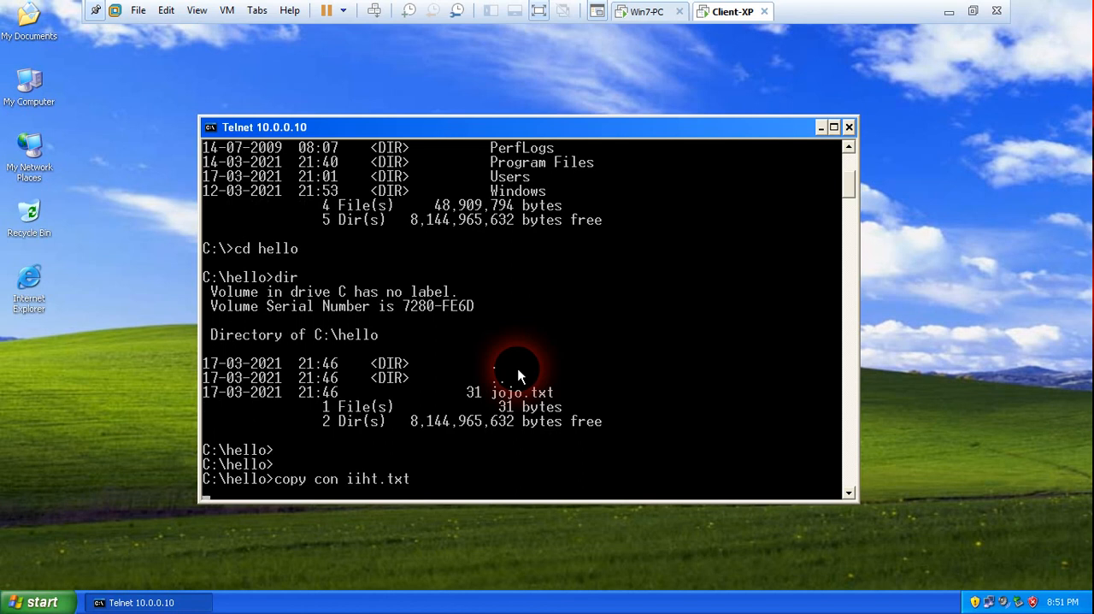
type("windows admin")
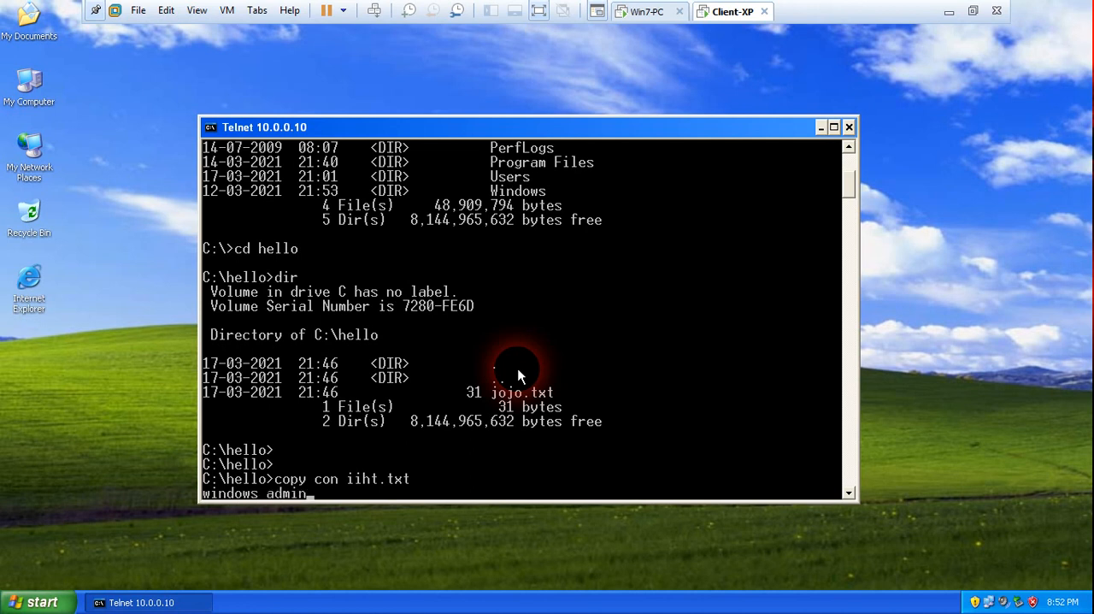
key("Return")
type("linu")
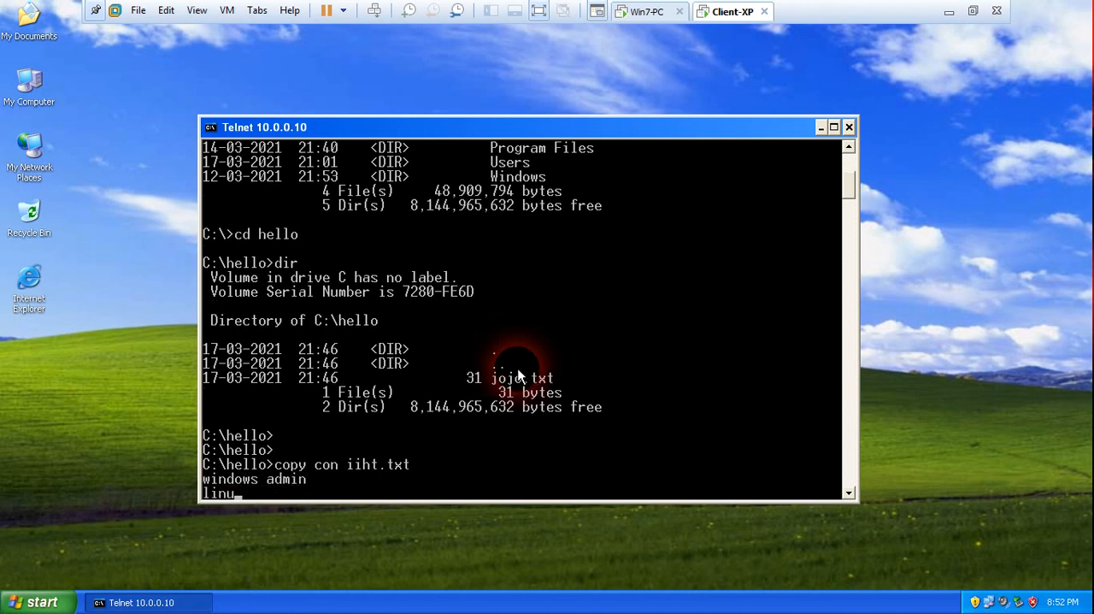
type("x admin")
key("Return")
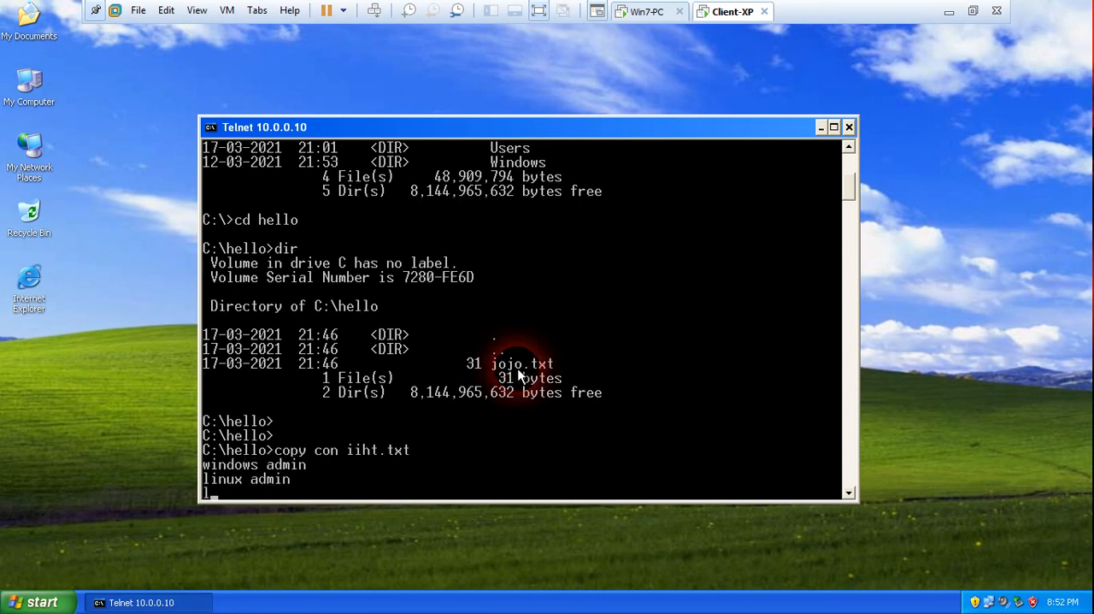
Add the lines "logo", "tally" and "ms office" to iiht.txt, then end the input with ^Z to save it.
type("logo")
key("Return")
type("tally")
key("Return")
type("ms office")
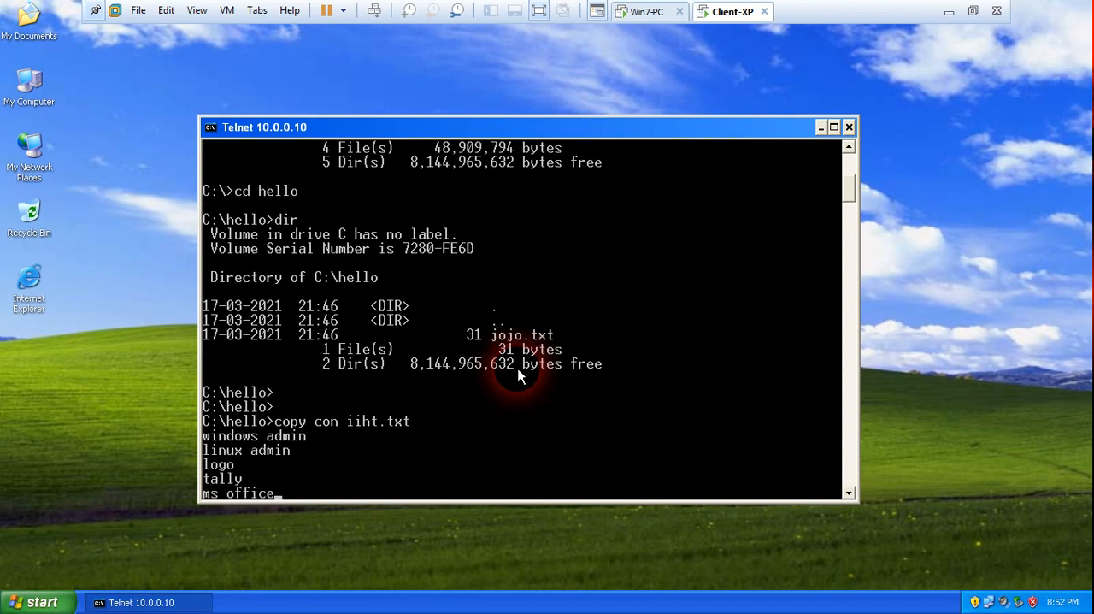
key("Return")
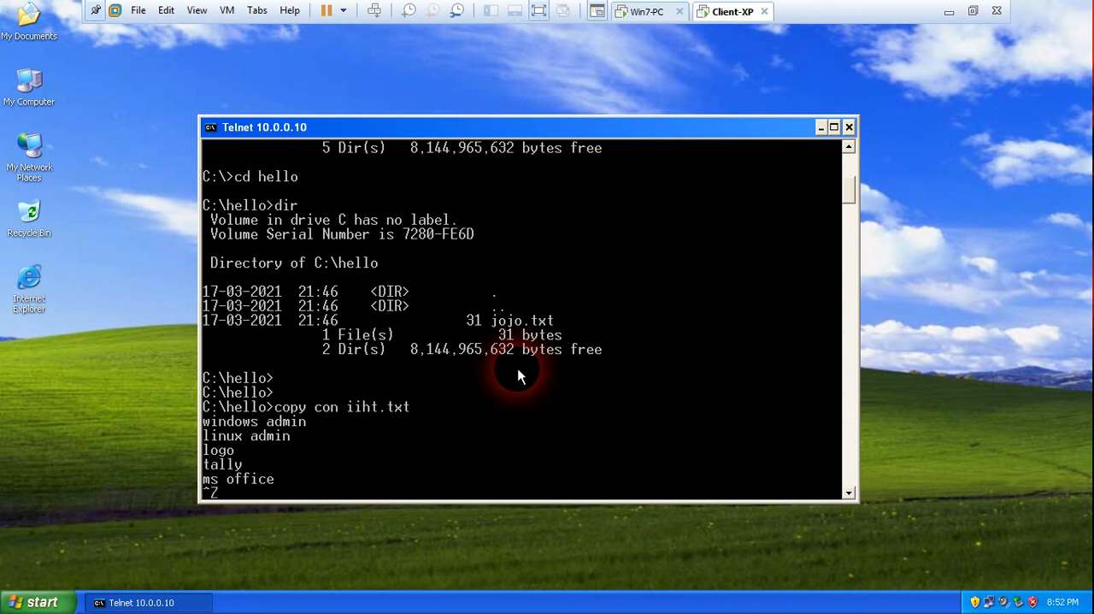
key("Return")
key("Return")
key("Return")
key("Return")
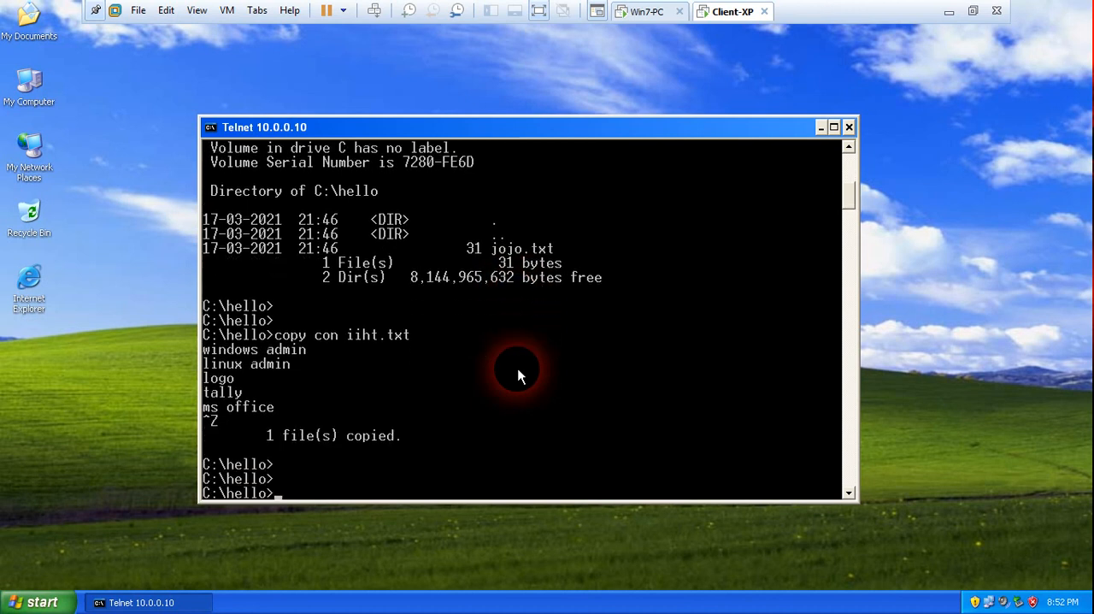
Display the contents of iiht.txt in the Telnet session with the type command.
type("ypye")
key("BackSpace")
key("BackSpace")
key("BackSpace")
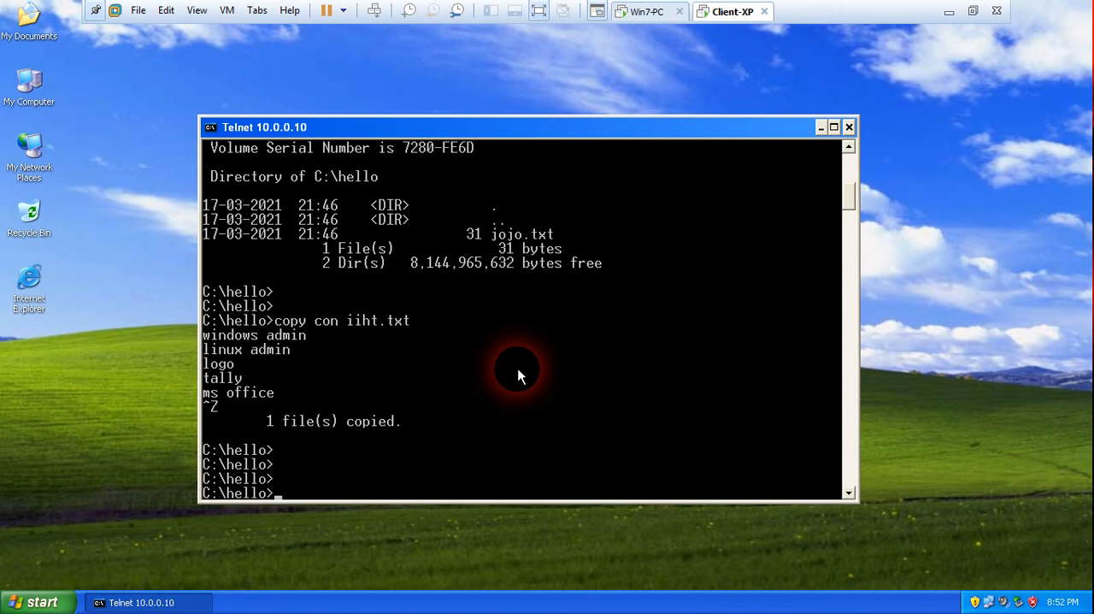
type("type i")
key("Tab")
key("Return")
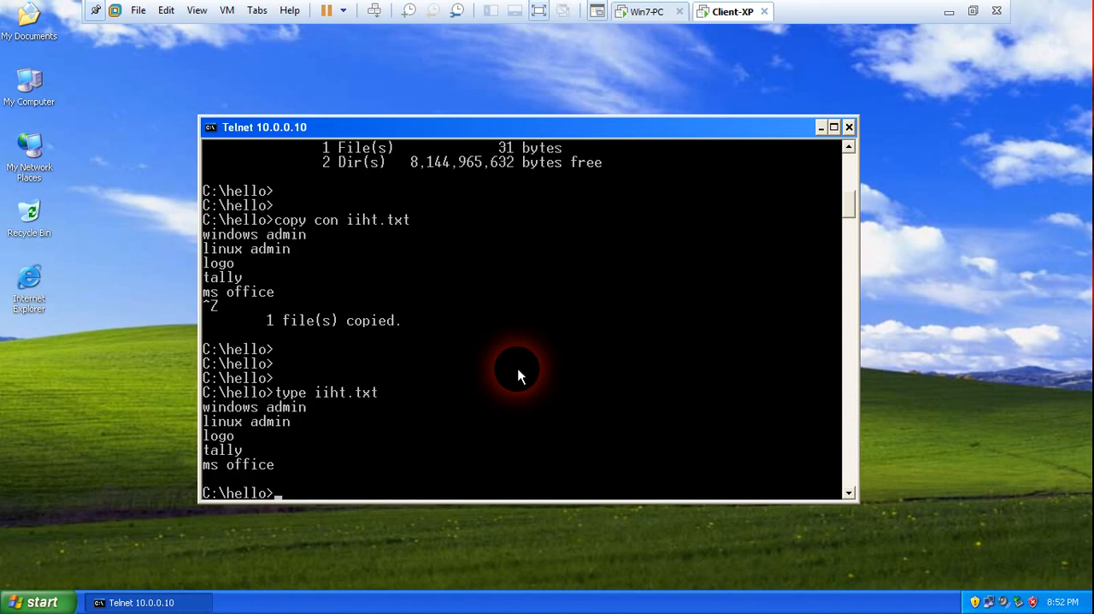
Switch to the Win7-PC virtual machine and open the iiht text file from C:\hello.
left_click(647, 13)
double_click(53, 116)
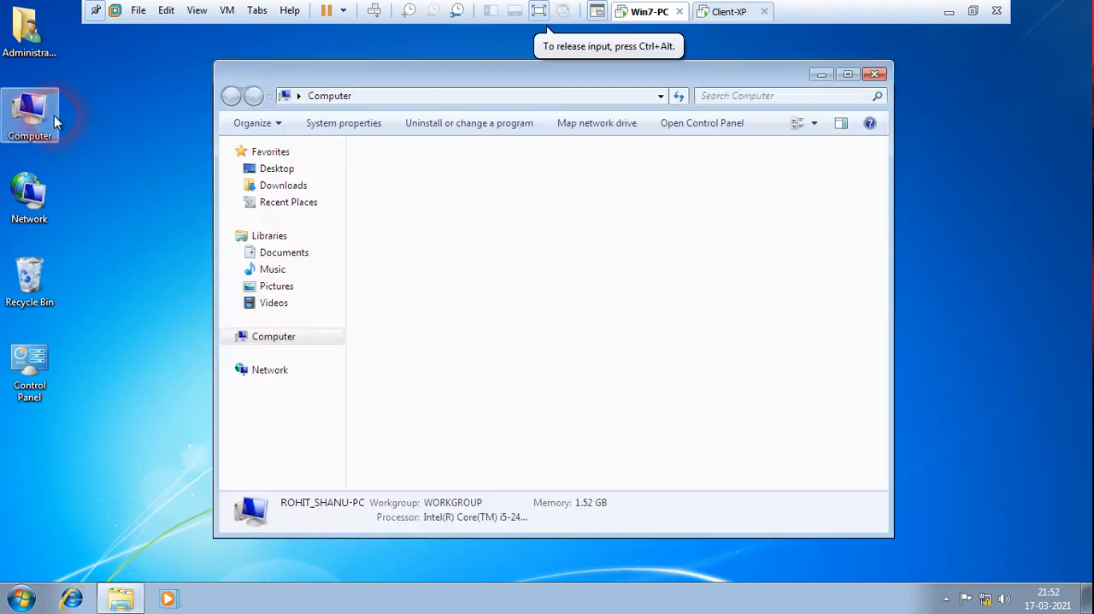
double_click(477, 186)
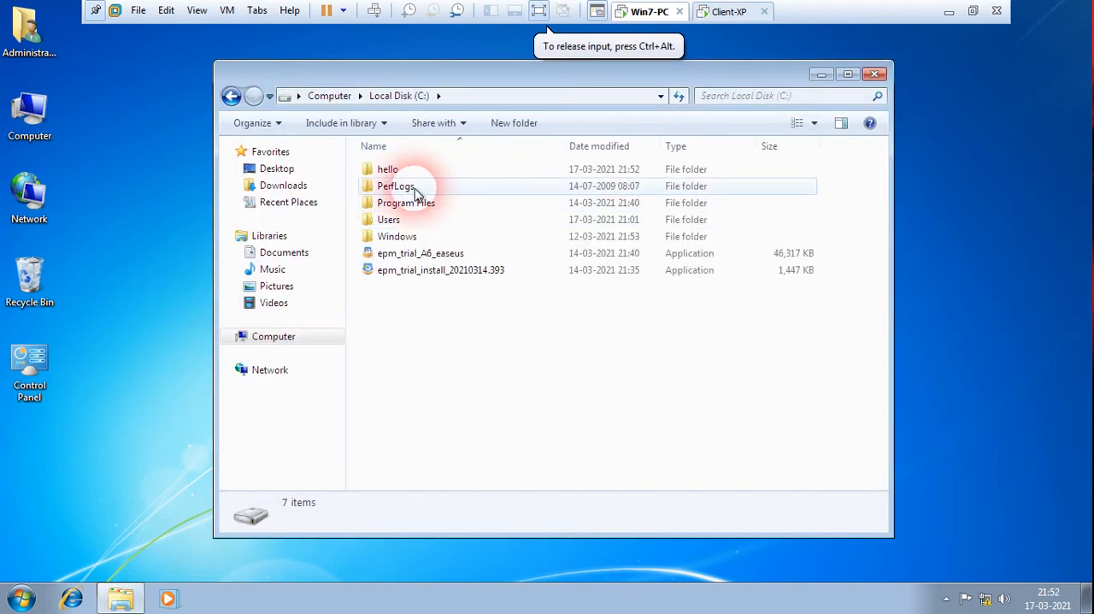
double_click(401, 170)
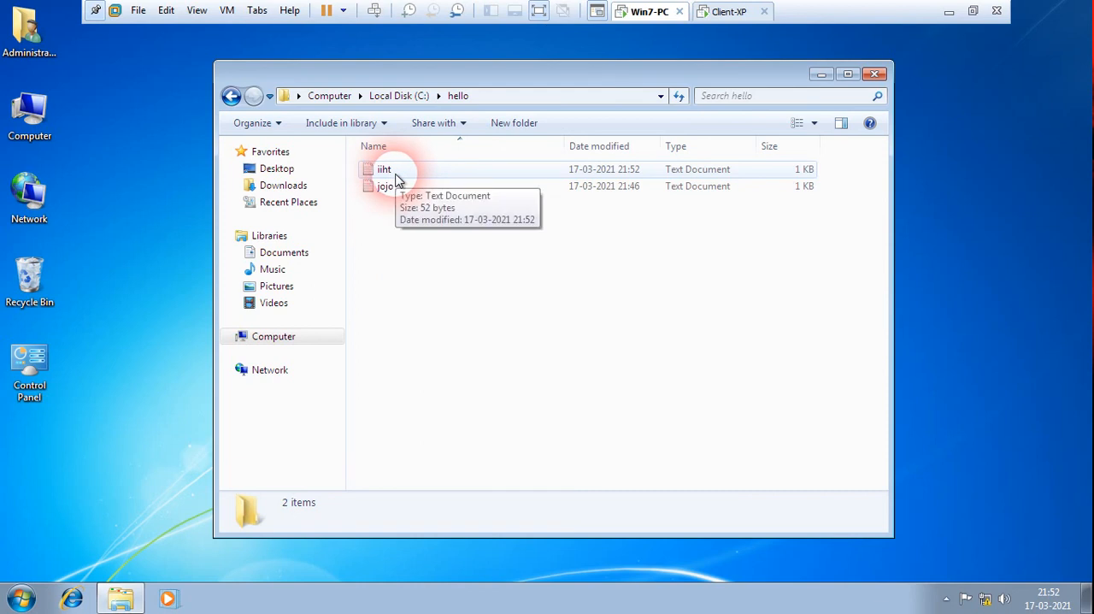
double_click(385, 169)
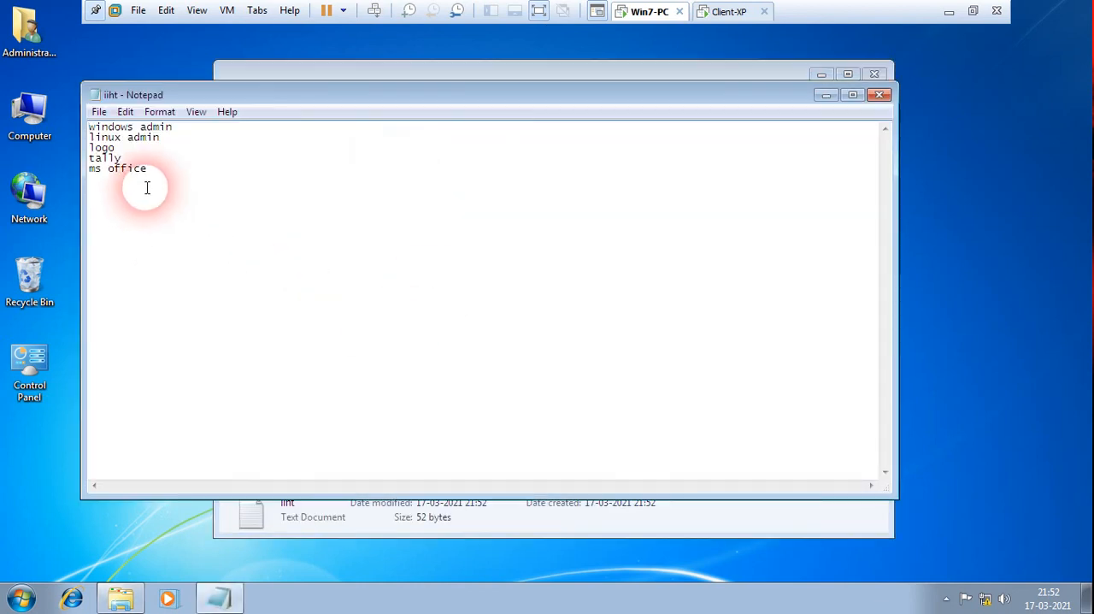
Close the iiht text file and the hello folder window, then return to the Client-XP virtual machine.
left_click(879, 94)
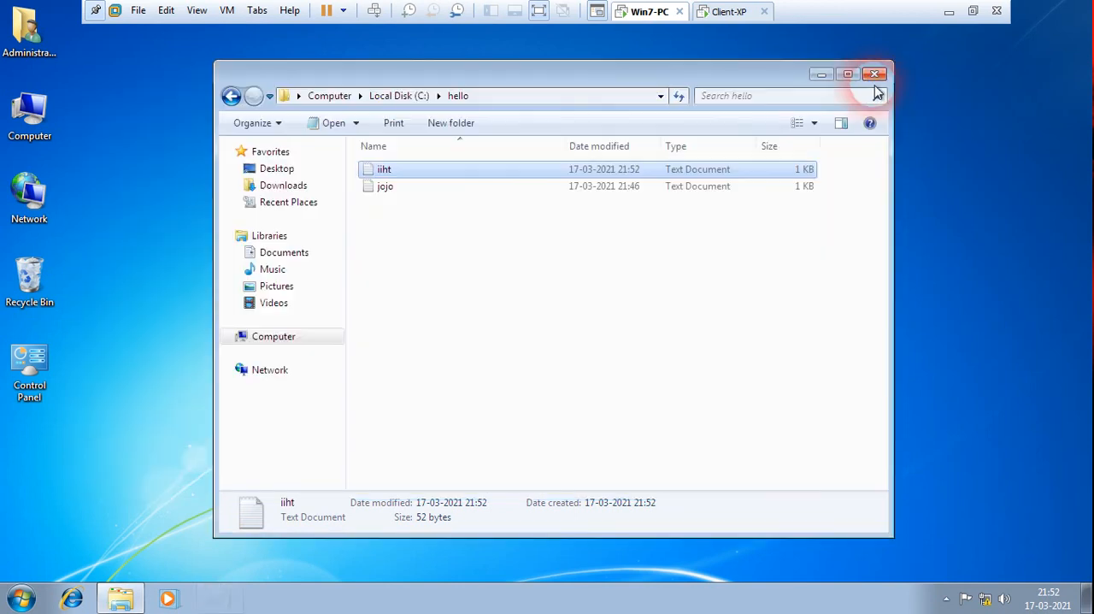
left_click(875, 75)
left_click(722, 12)
left_click(382, 438)
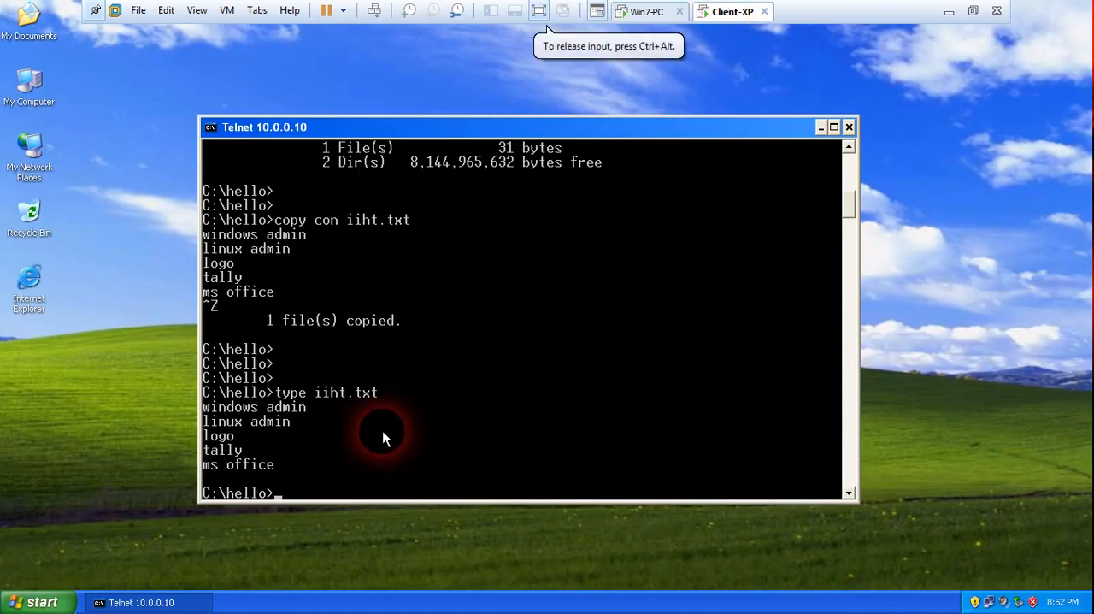
Leave the hello folder with cd .. and end the Telnet session with exit.
type("cd")
key("Return")
key("Return")
key("Return")
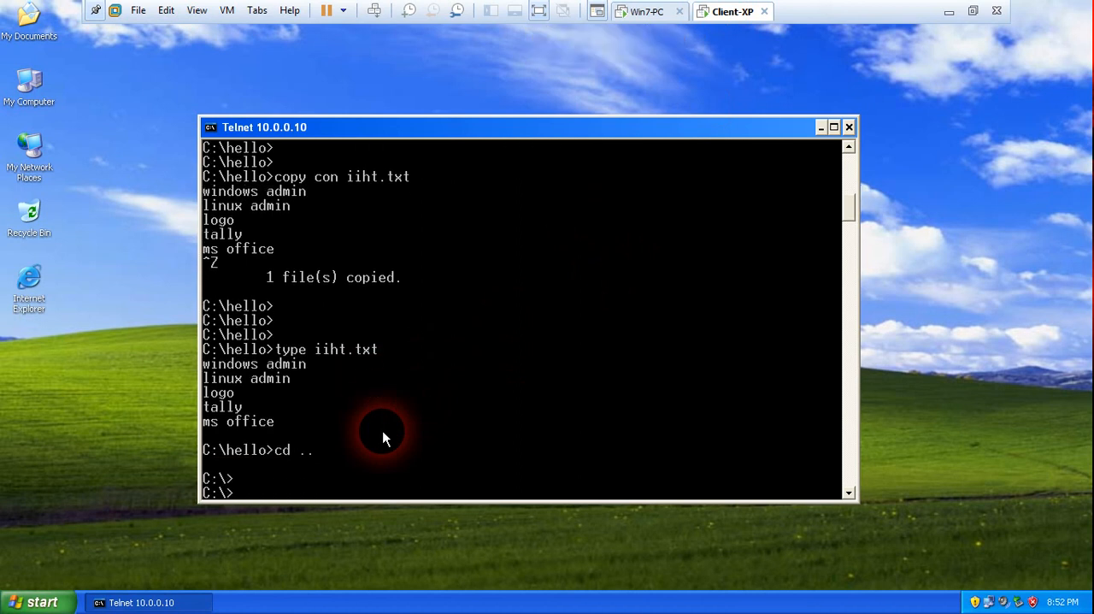
type("exit")
key("Return")
key("Return")
key("Return")
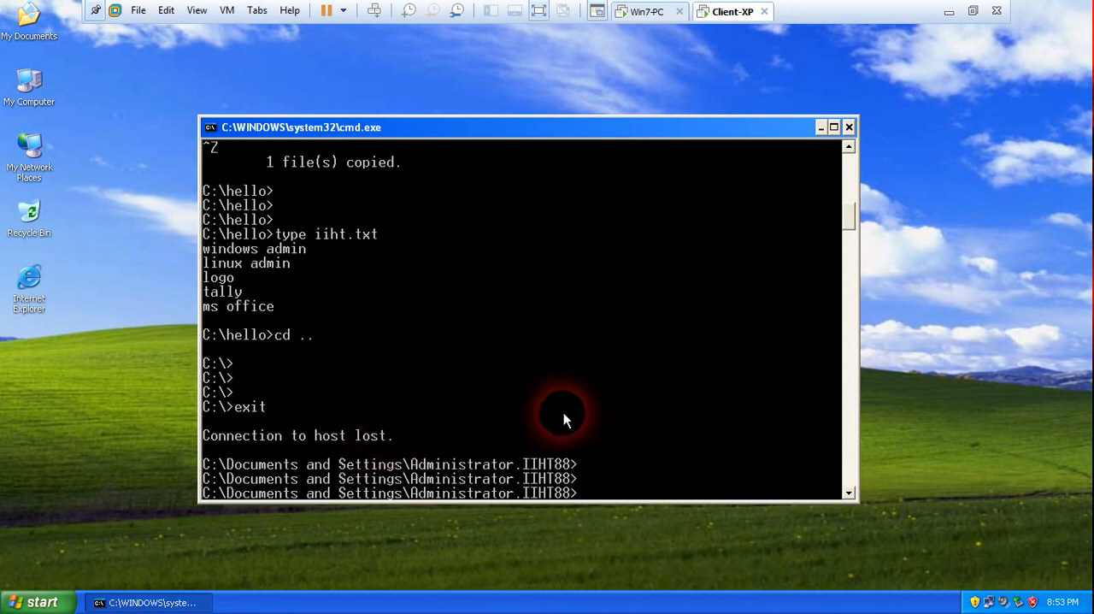
Switch to the Win7-PC virtual machine, open a command prompt and ping 10.0.0.20.
left_click(656, 21)
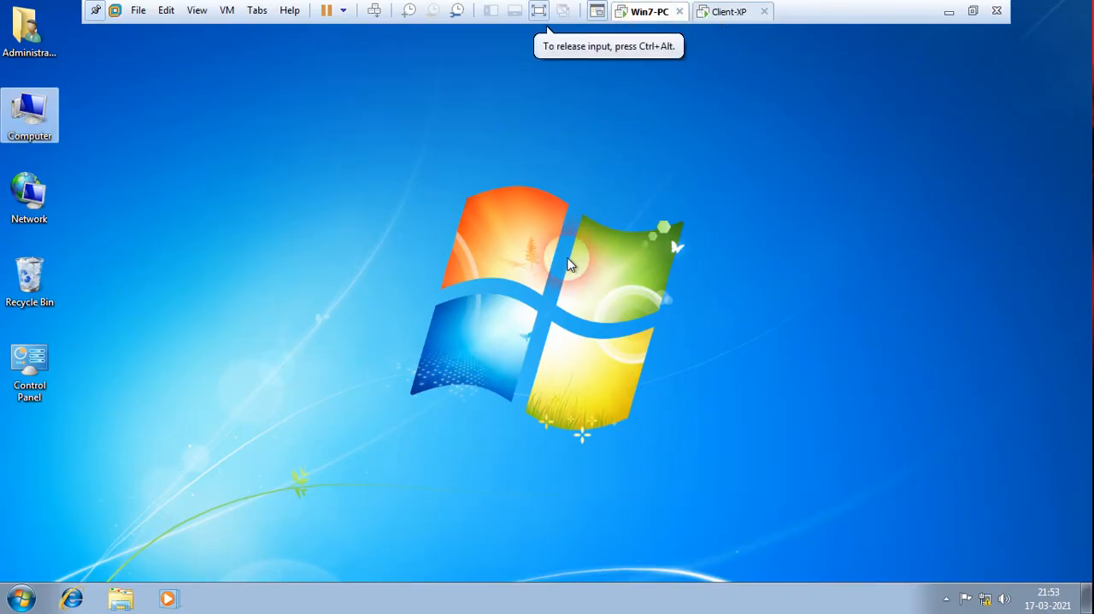
left_click(382, 384)
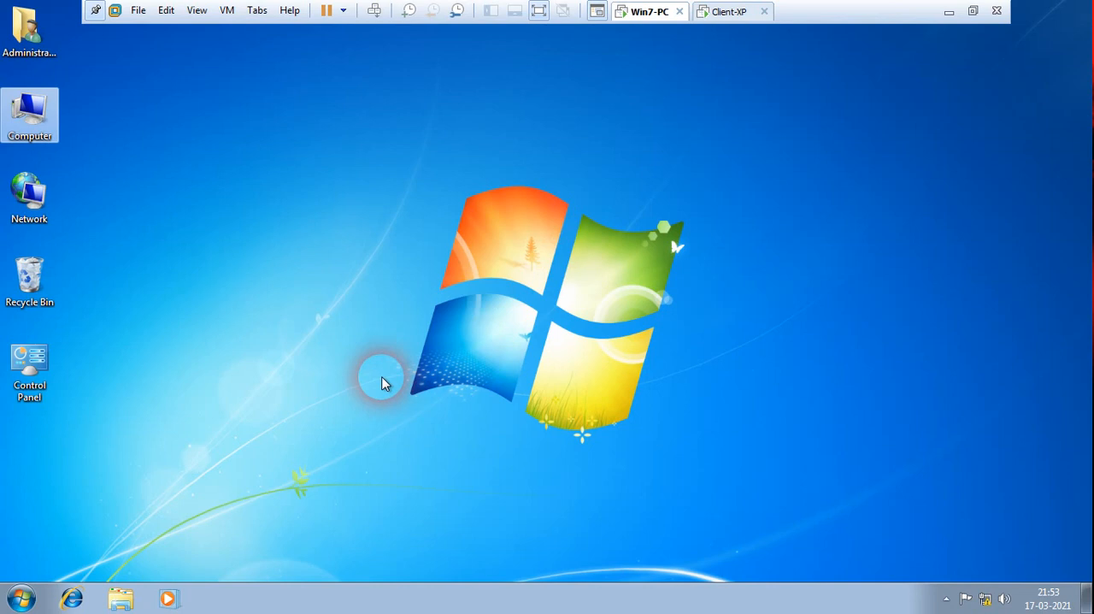
key("super+r")
key("Return")
type("p")
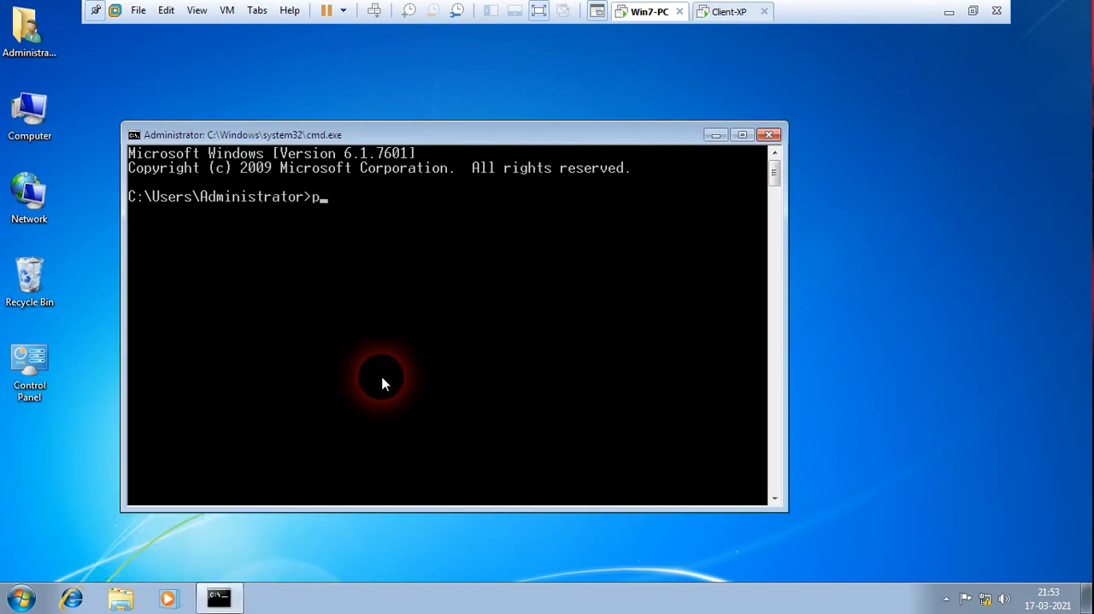
type("ing 10.0.0.20")
key("Return")
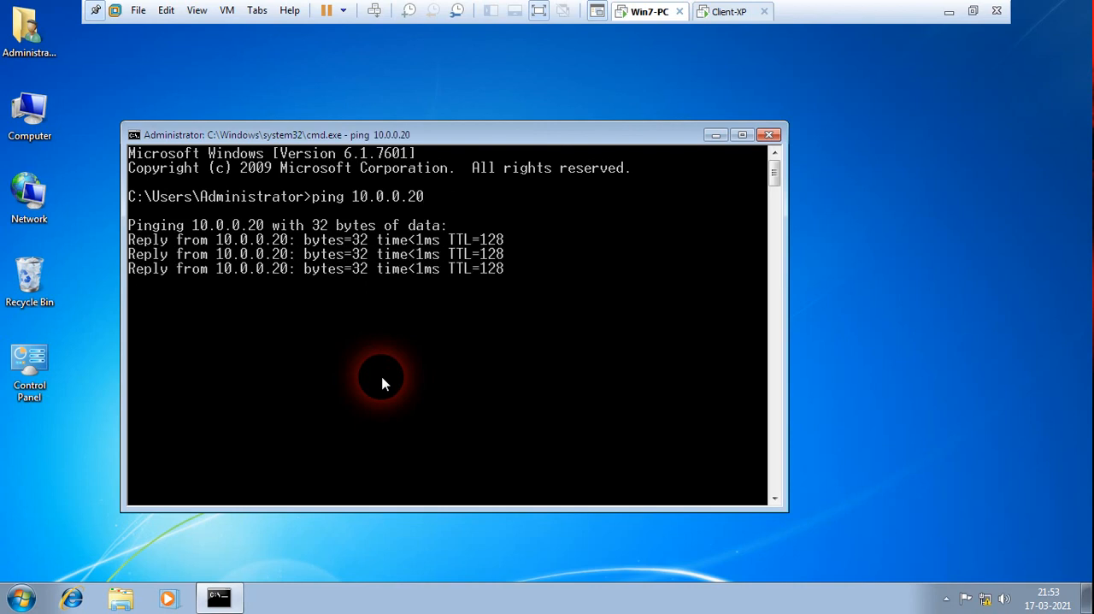
Start a Telnet connection to 10.0.0.20 and agree to send the password information.
type("telnet ")
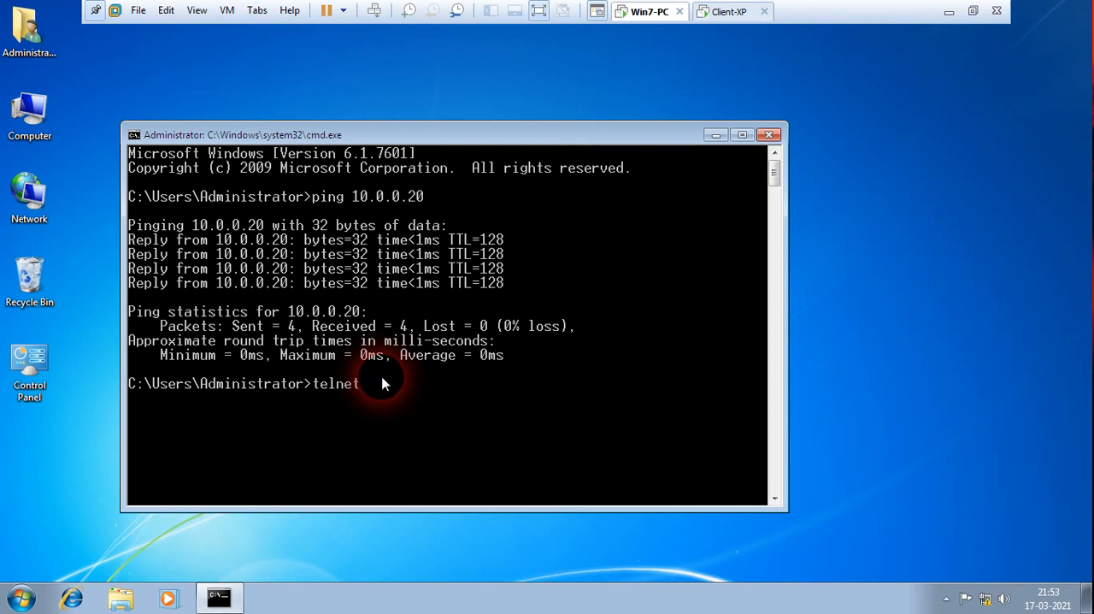
type("10.0.0.20")
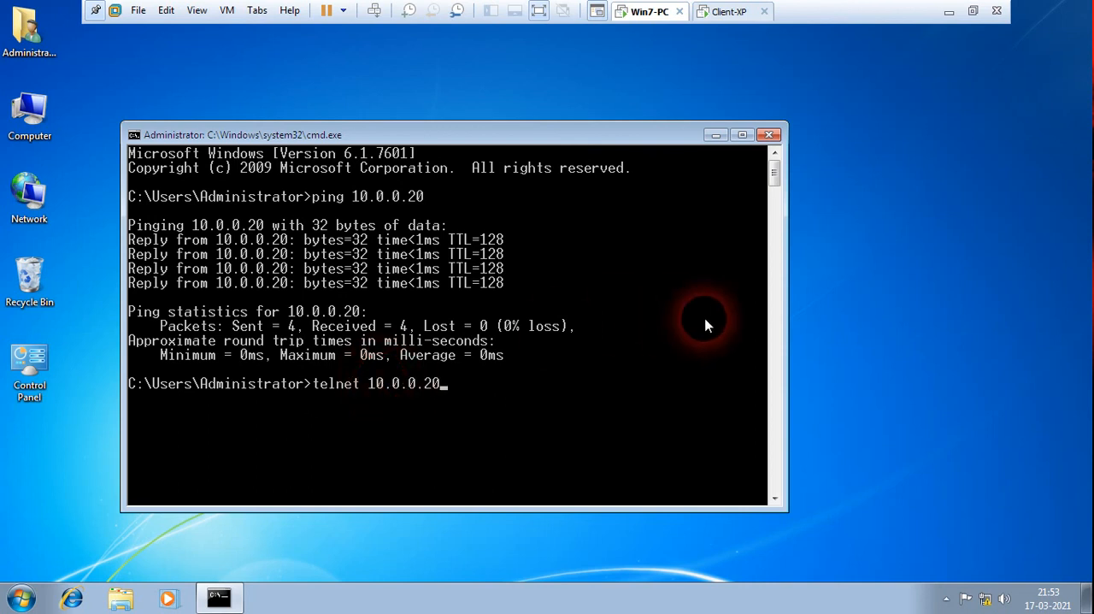
key("Return")
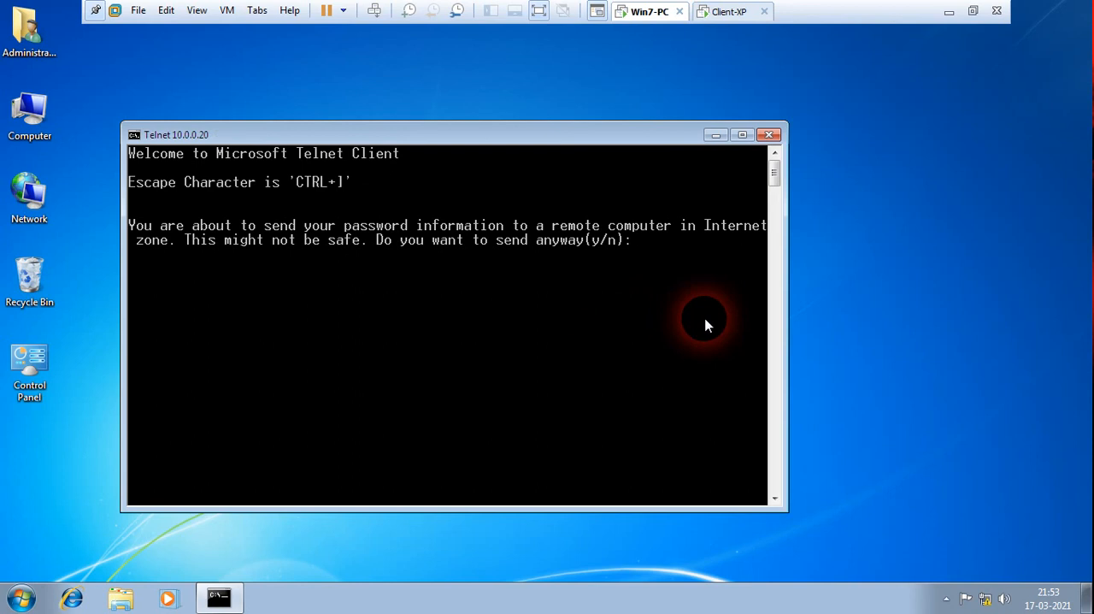
type("y")
key("Return")
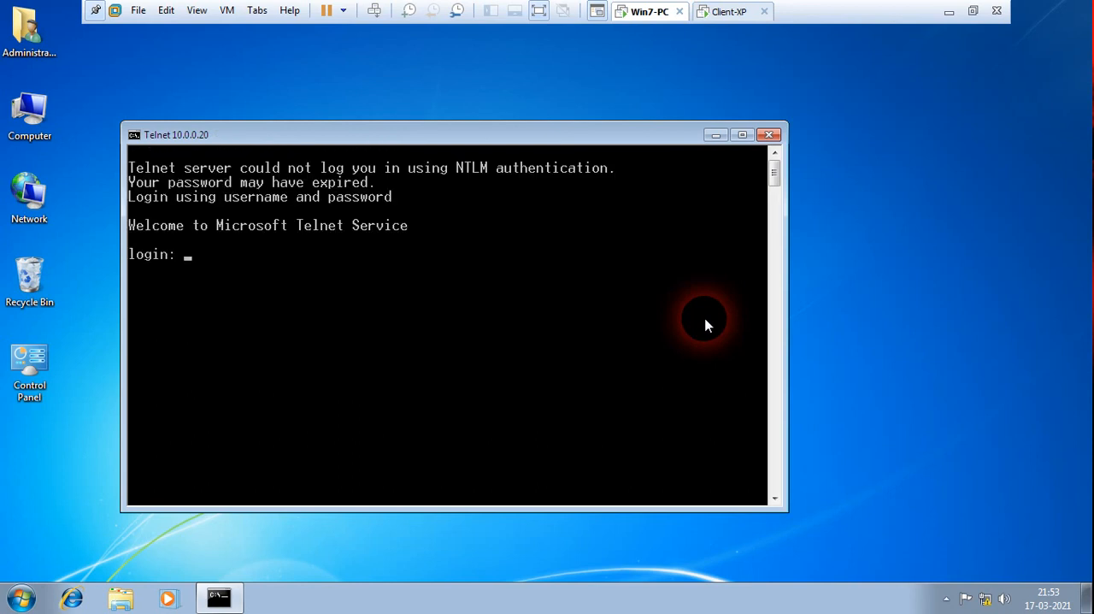
Check which account is logged on to the Client-XP virtual machine.
left_click(728, 12)
left_click(293, 219)
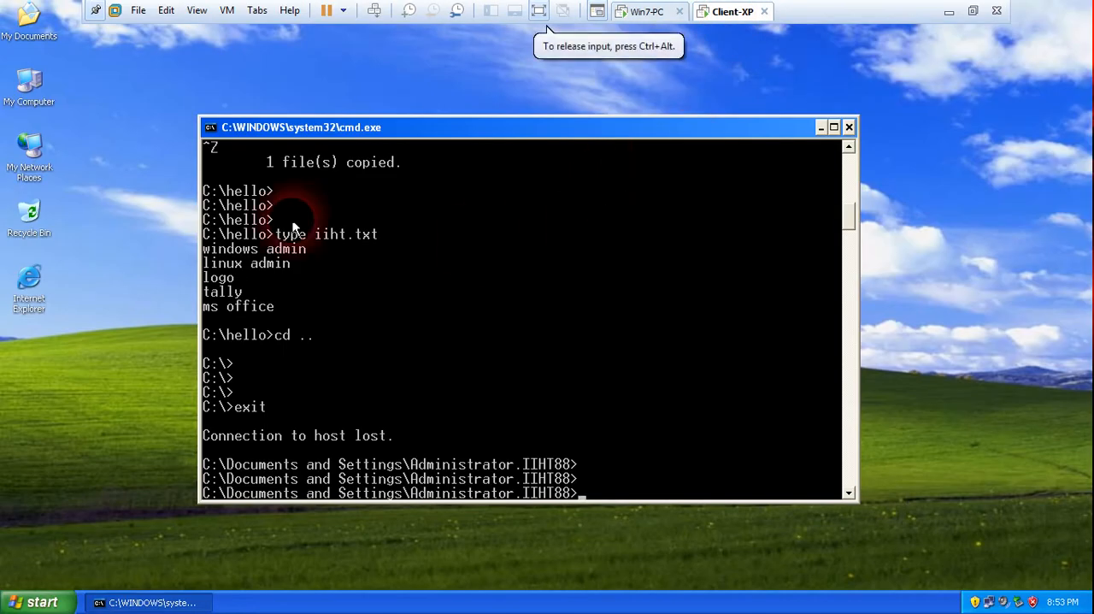
left_click(43, 602)
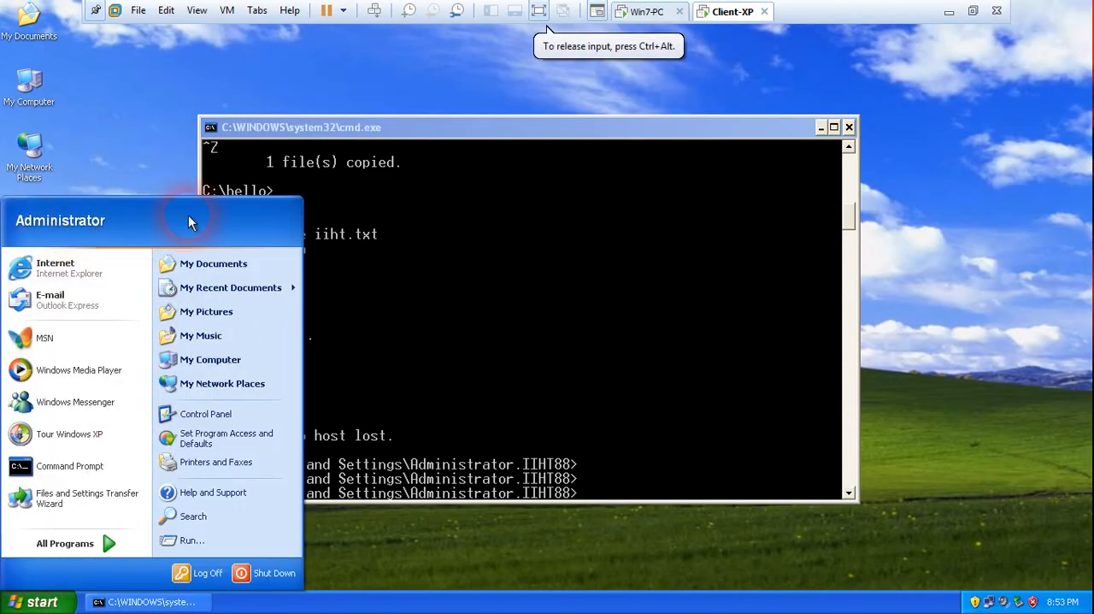
Return to Win7-PC and log in to the Telnet session as administrator with the account password.
left_click(647, 11)
type("admin")
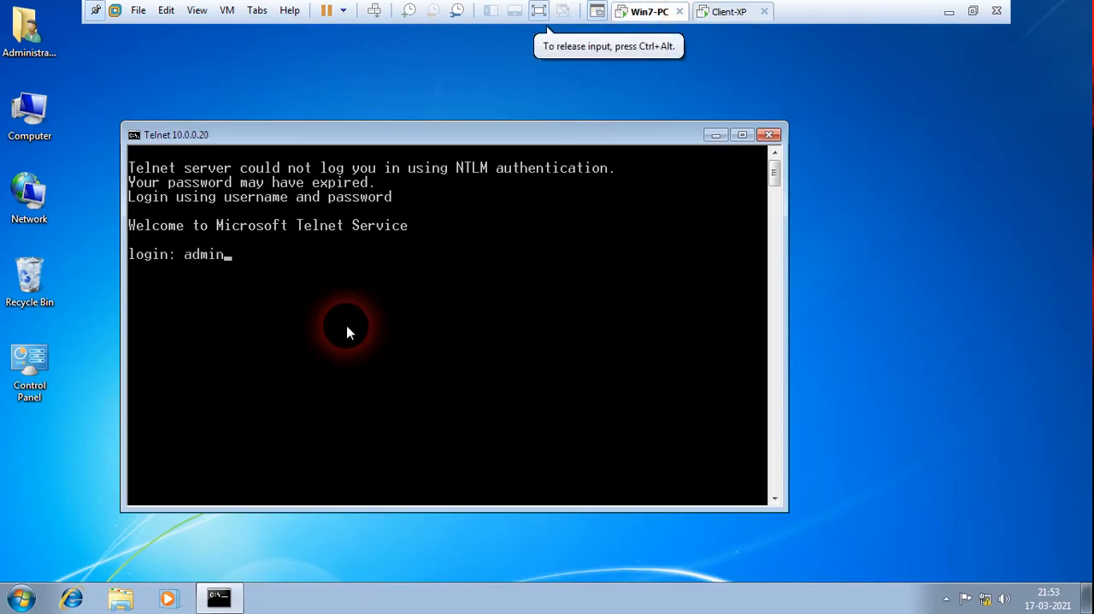
type("istrat")
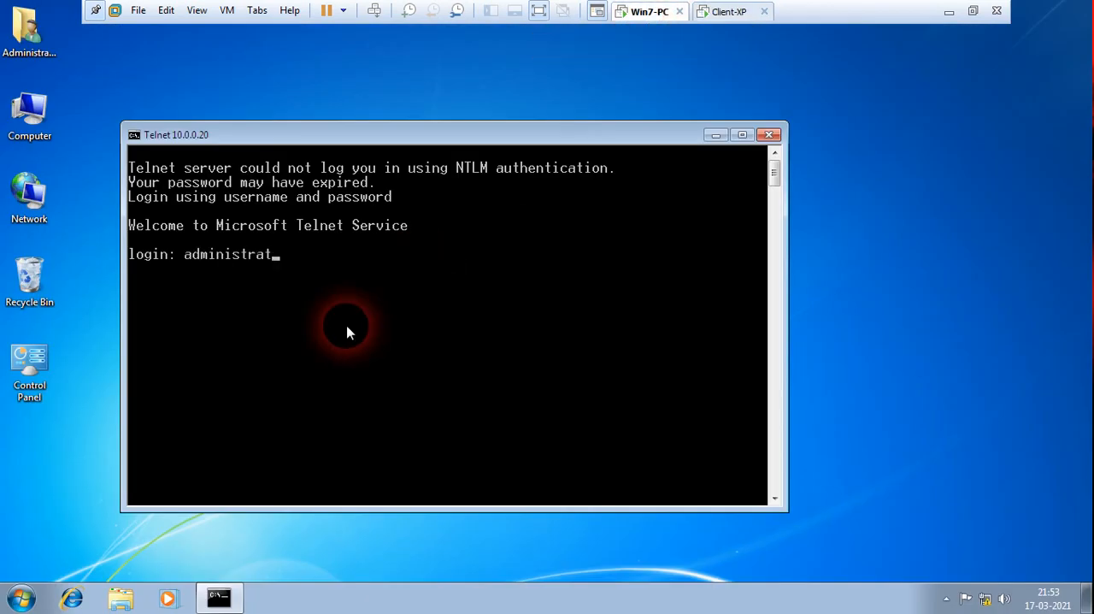
type("or")
key("Return")
key("Return")
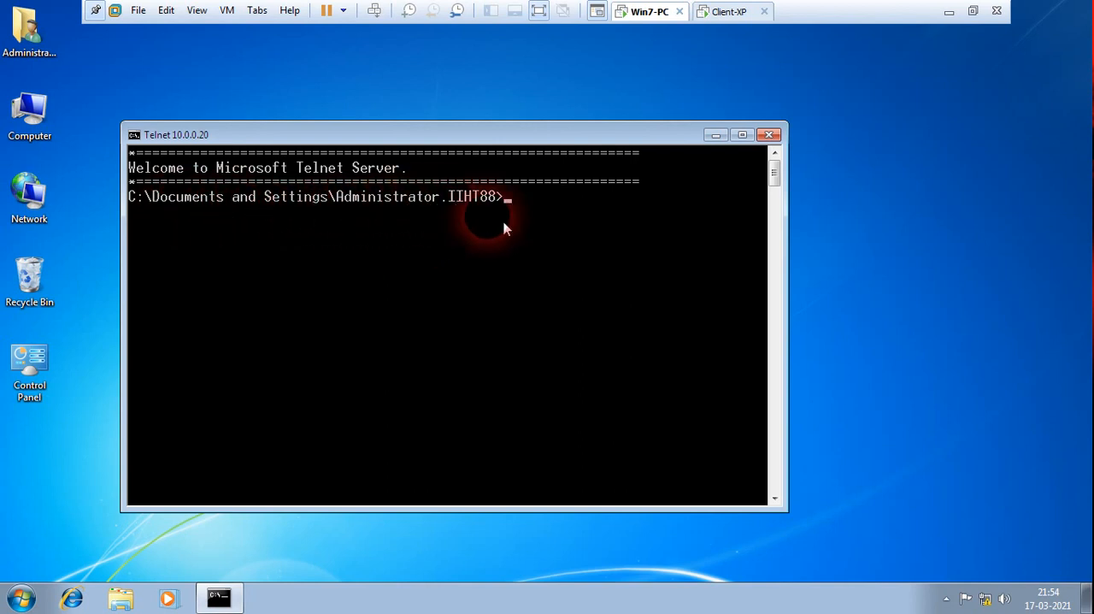
Try to change to the root directory of the remote drive with cd / and cd/.
type("cd /")
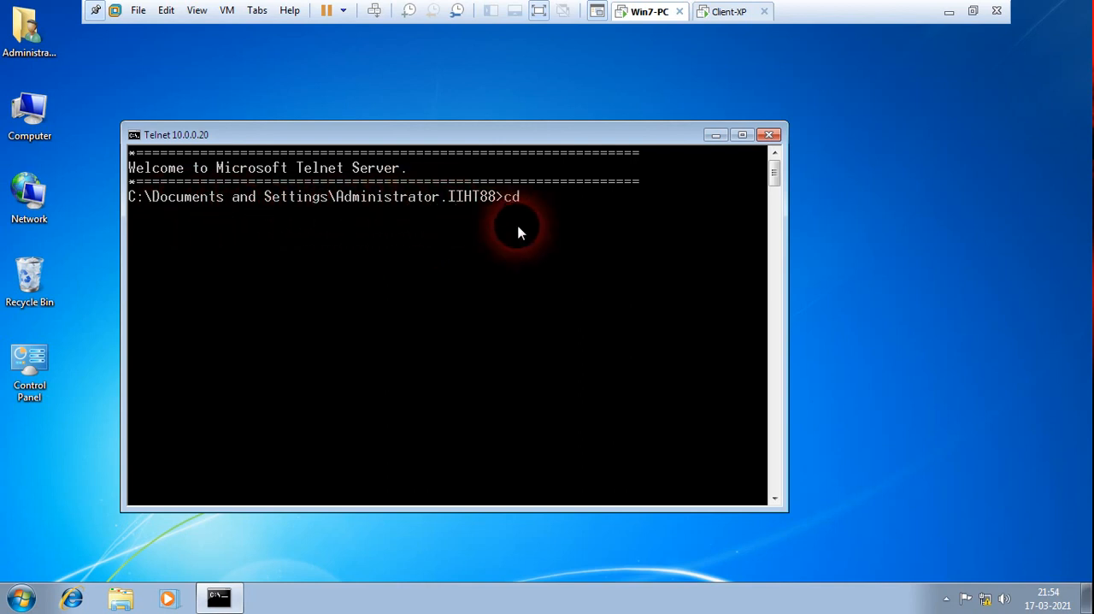
key("Return")
type("cd/")
key("Return")
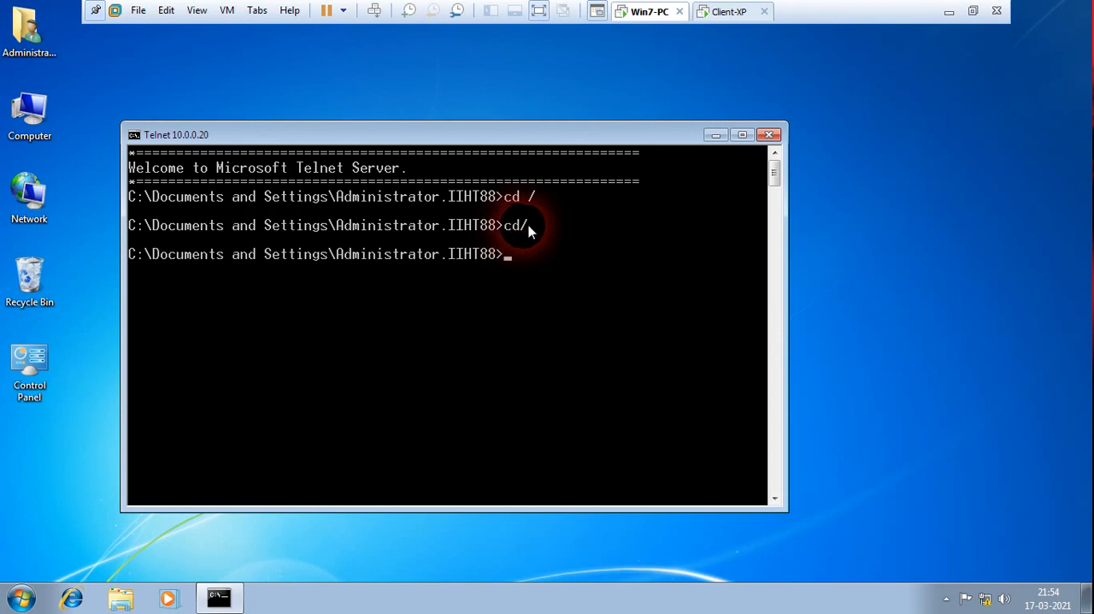
Move up two folder levels to C:\ in the Telnet session with cd ..
type("cd")
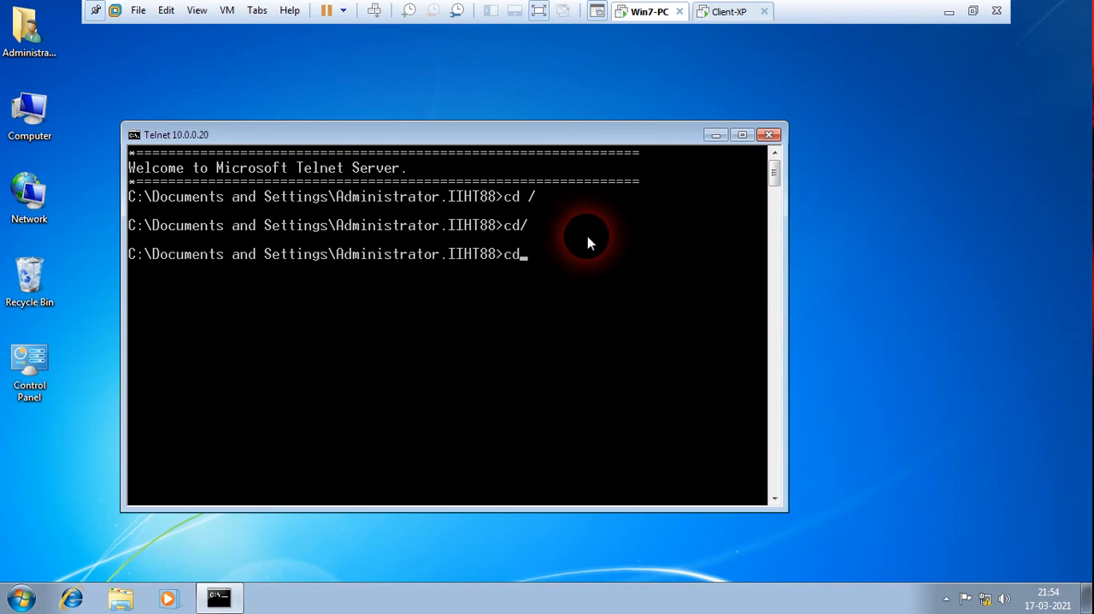
type(" ..")
key("Return")
type("cd ..")
key("Return")
List the contents of the remote C:\ directory with dir.
key("Return")
key("Return")
type("dir")
key("Return")
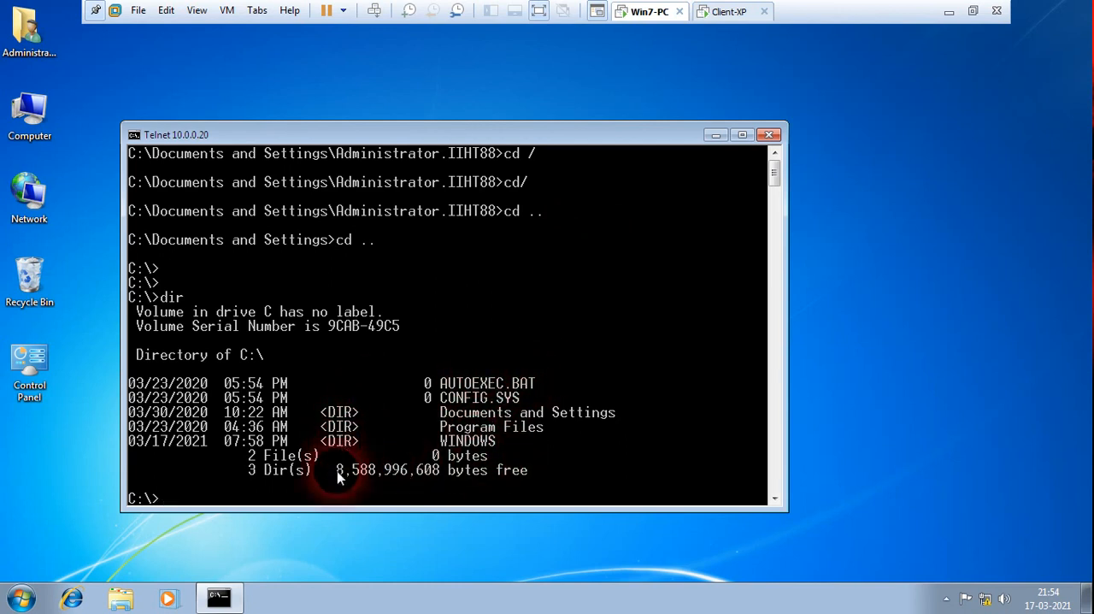
key("Return")
key("Return")
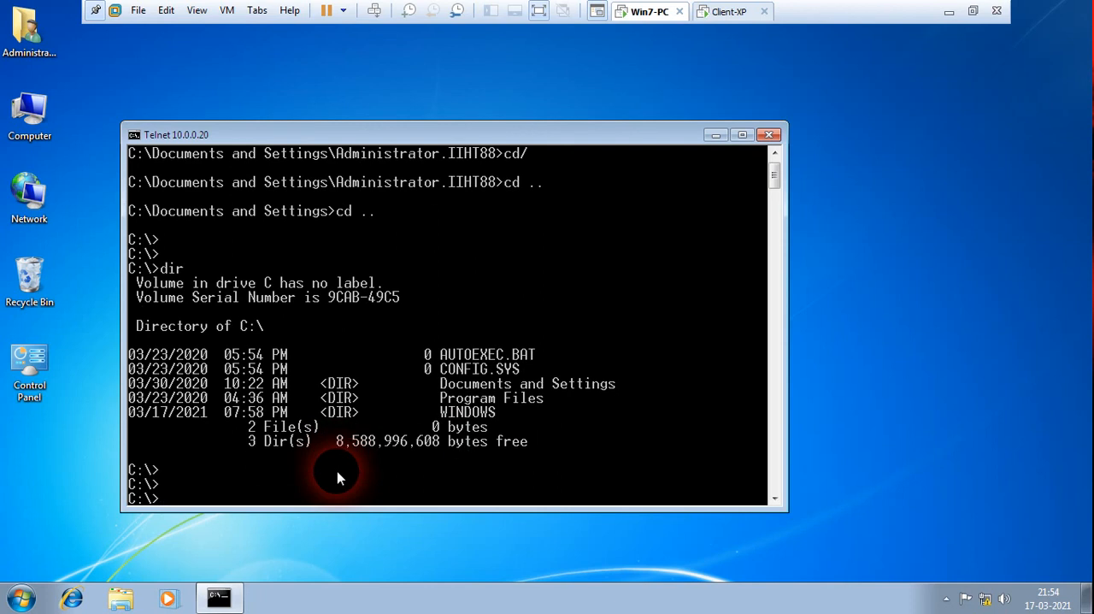
Switch to Client-XP, open Local Disk (C:) from My Computer and show its hidden contents.
left_click(739, 19)
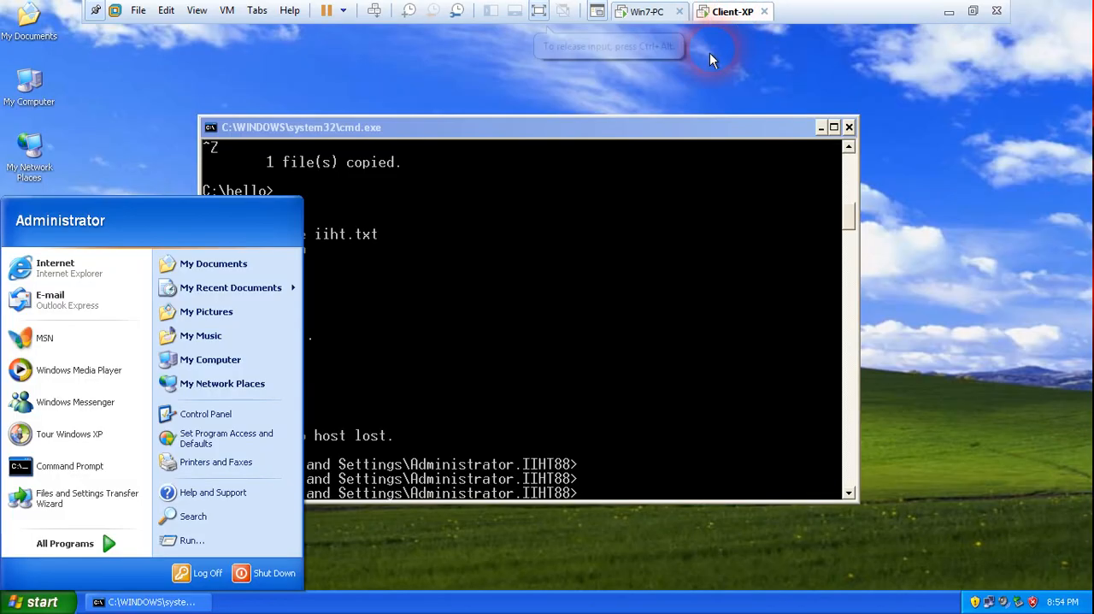
left_click(171, 156)
double_click(31, 96)
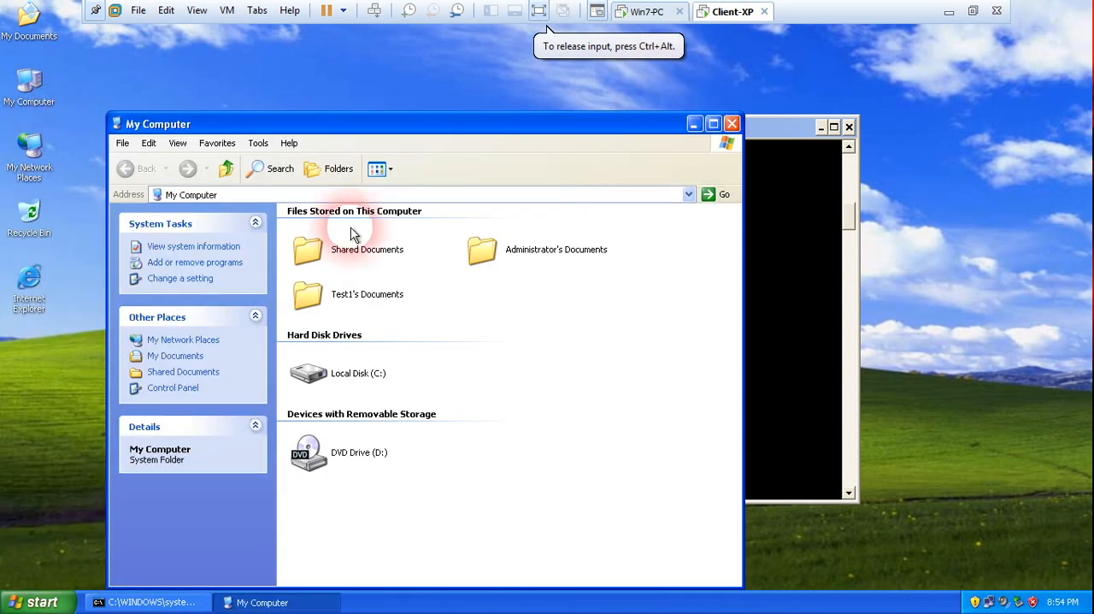
double_click(354, 373)
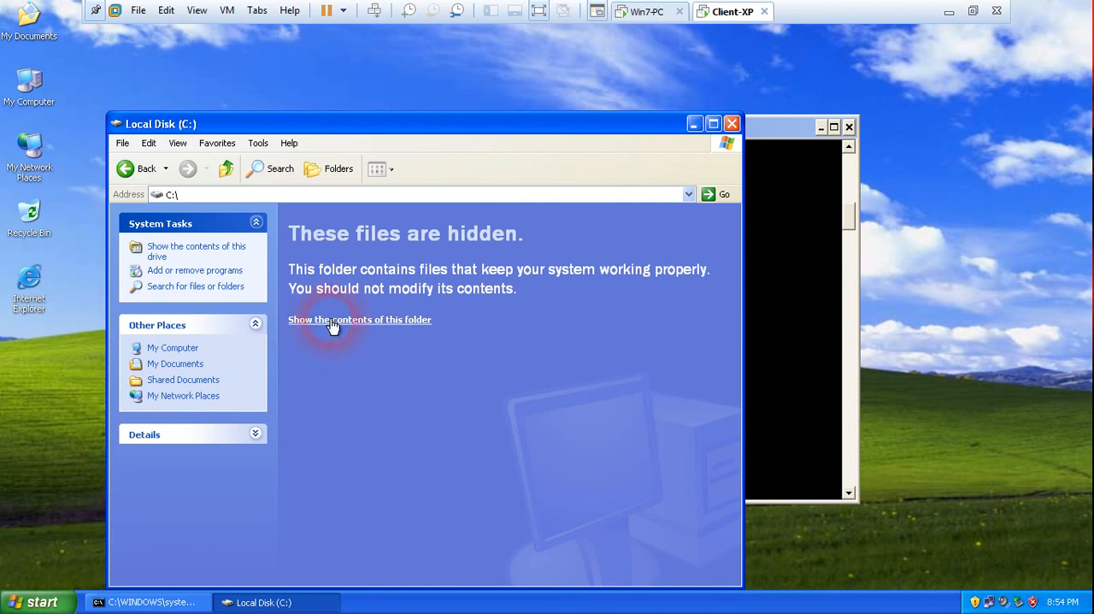
left_click(333, 321)
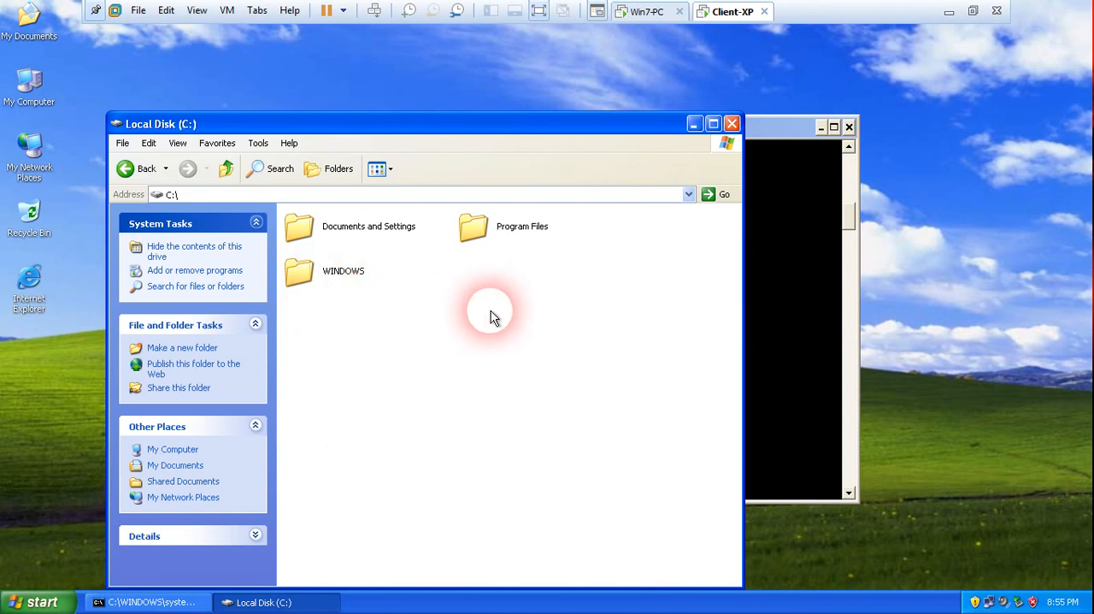
In the Telnet session on Win7-PC, create the folder win-10 in C:\ and list the directory.
left_click(656, 15)
type("mkdir win-10")
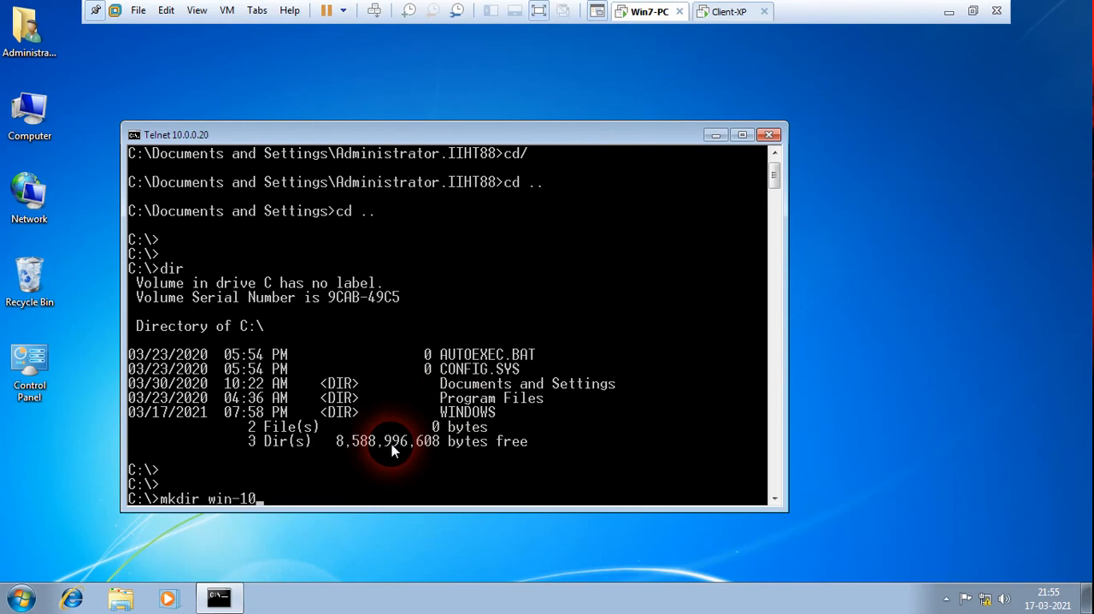
key("Return")
type("dir")
key("Return")
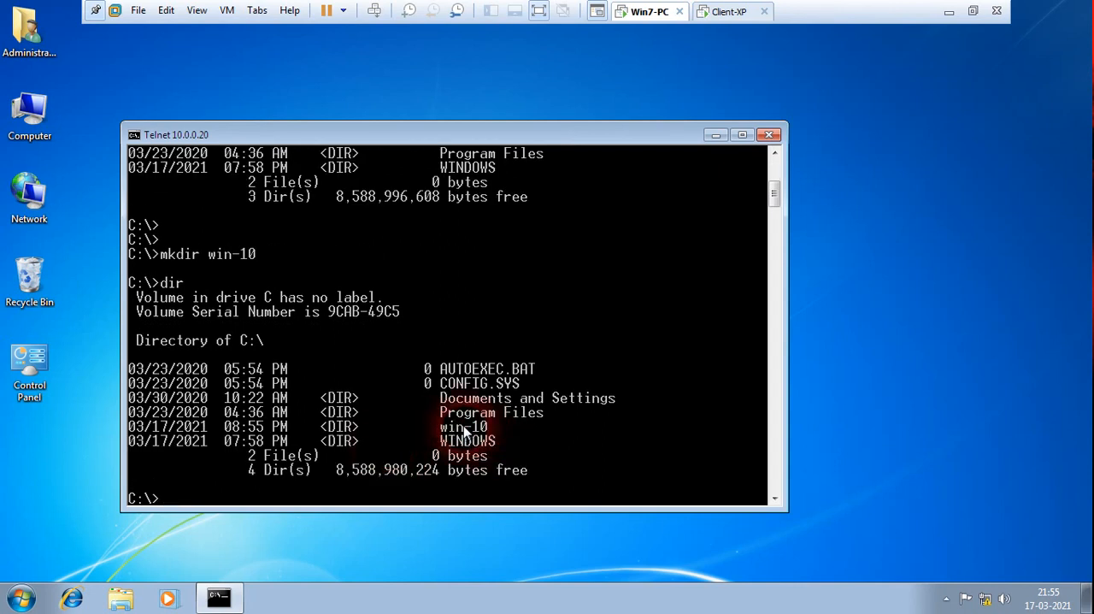
Switch to Client-XP, look inside the win-10 folder on drive C: and go back to the drive.
left_click(724, 23)
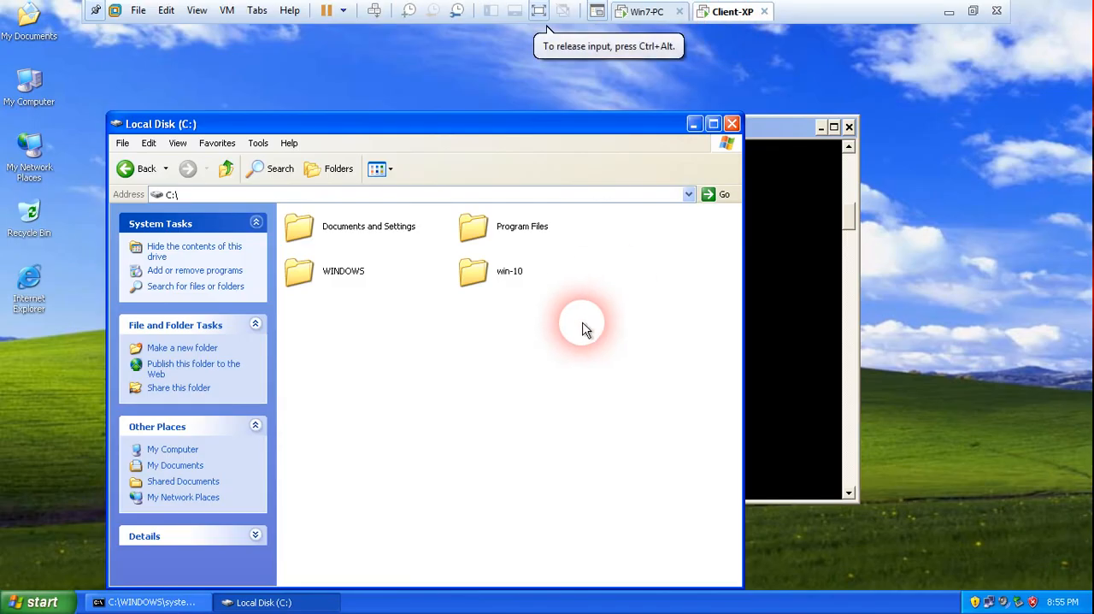
mouse_move(479, 295)
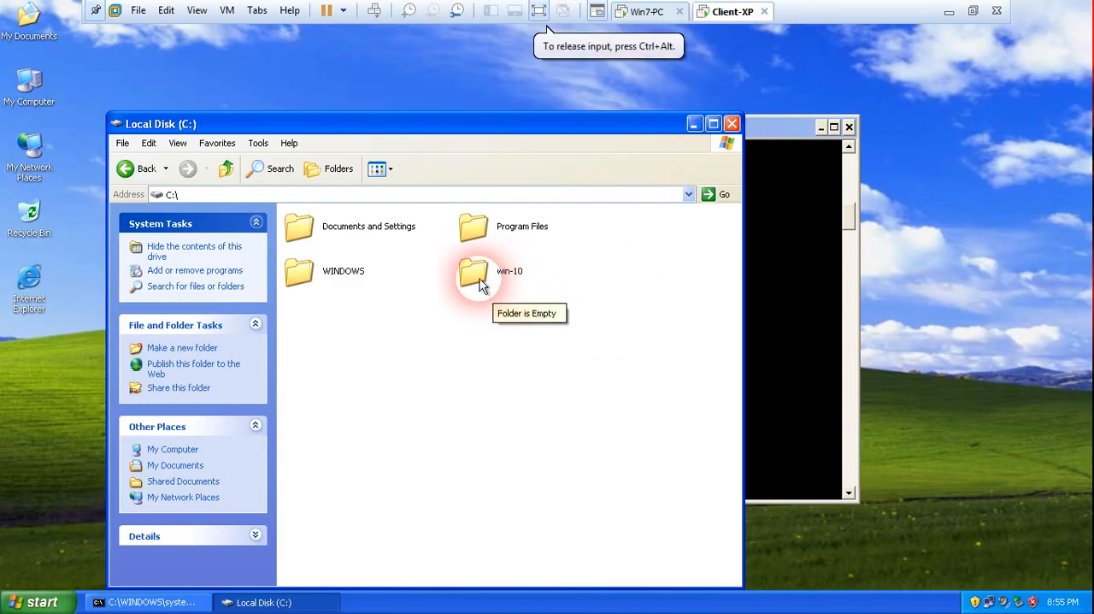
double_click(481, 280)
left_click(142, 169)
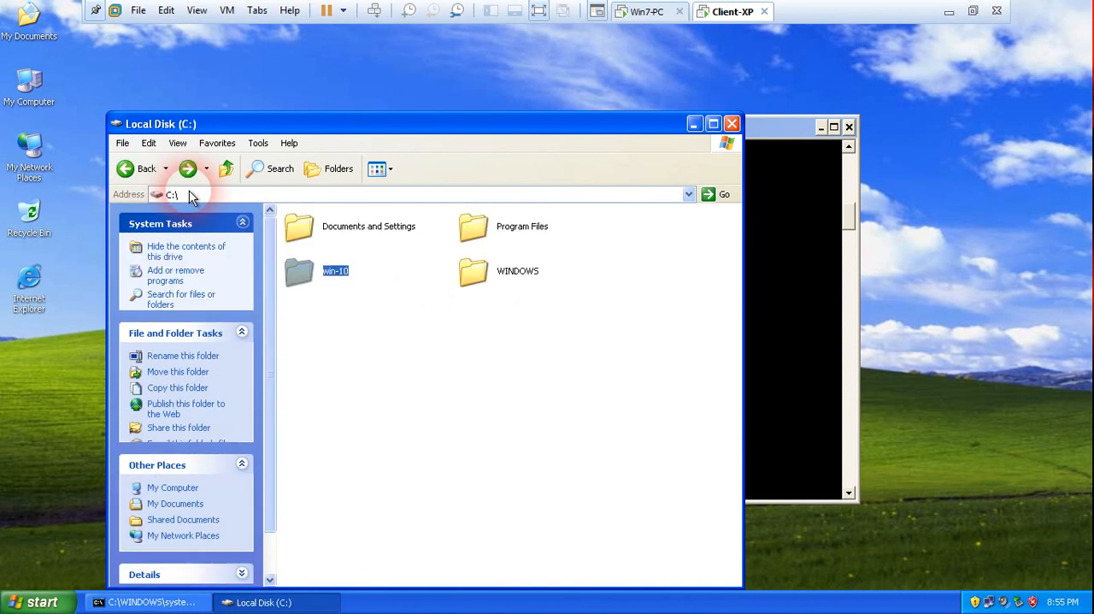
Return to Win7-PC and change to the win-10 directory in the Telnet session.
left_click(647, 11)
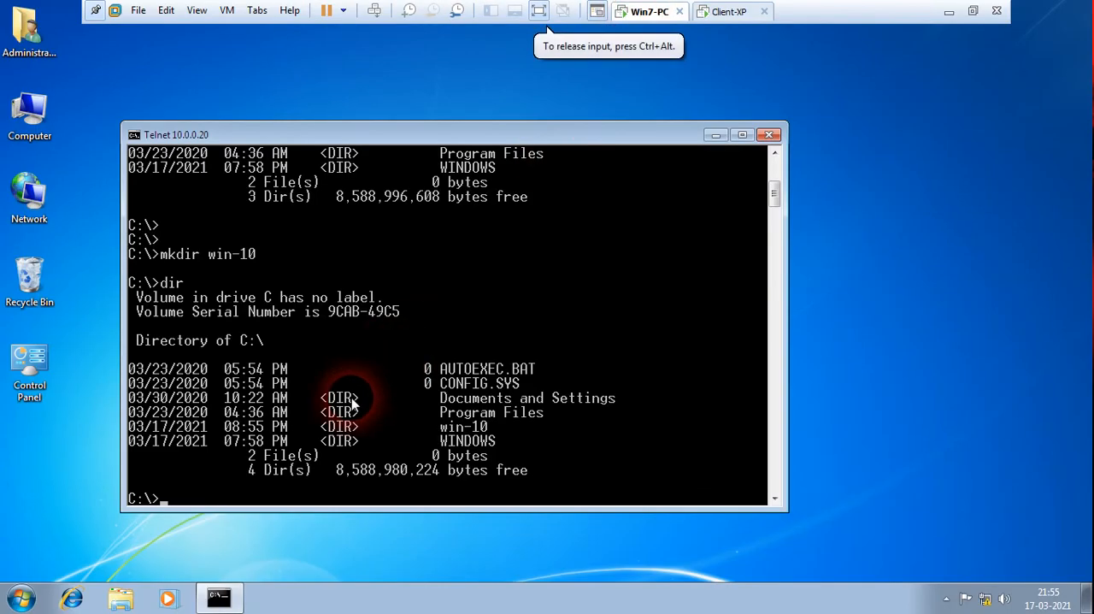
type("cd win-10")
key("Return")
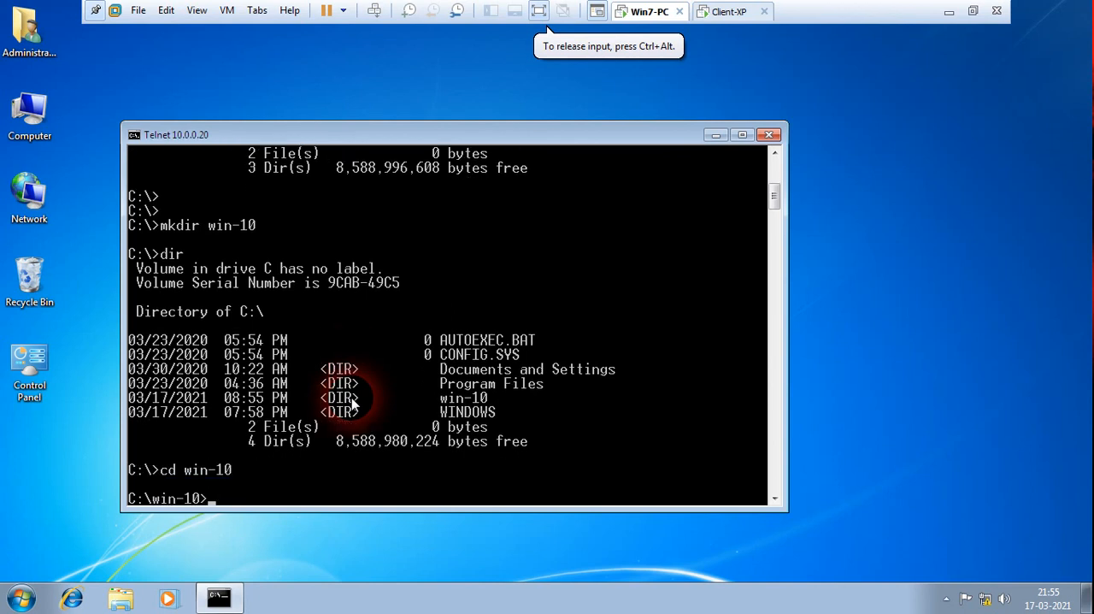
key("Return")
key("Return")
Create linux.txt in the win-10 folder with copy con, containing the lines "hello linux" and "hello xp", and save it.
type("copy con ")
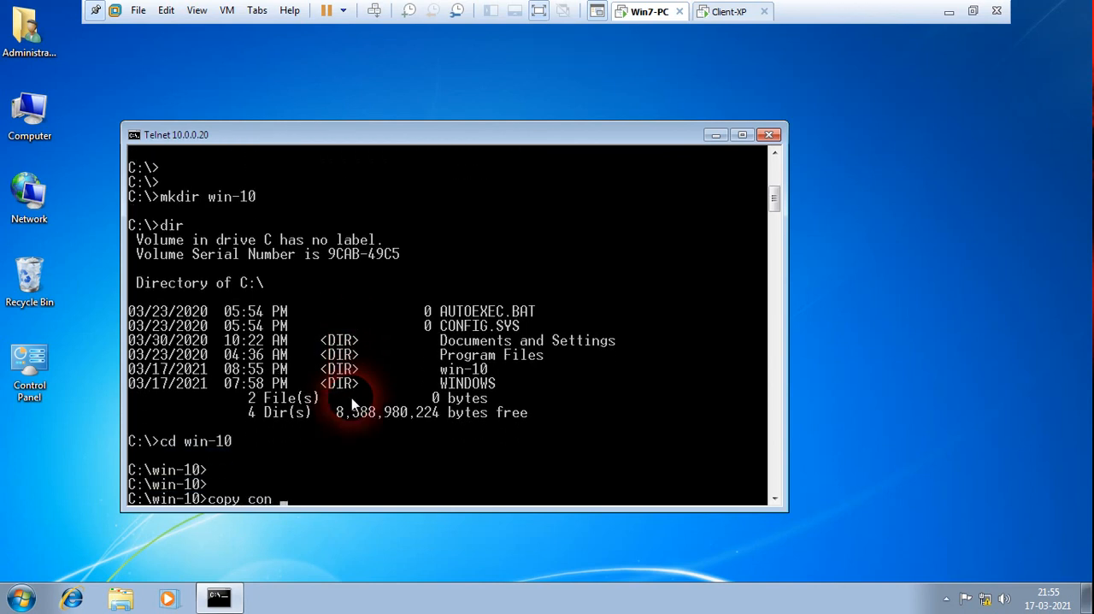
type("linux.txt")
key("Return")
type("hello linux")
key("Return")
type("hello xp")
key("Return")
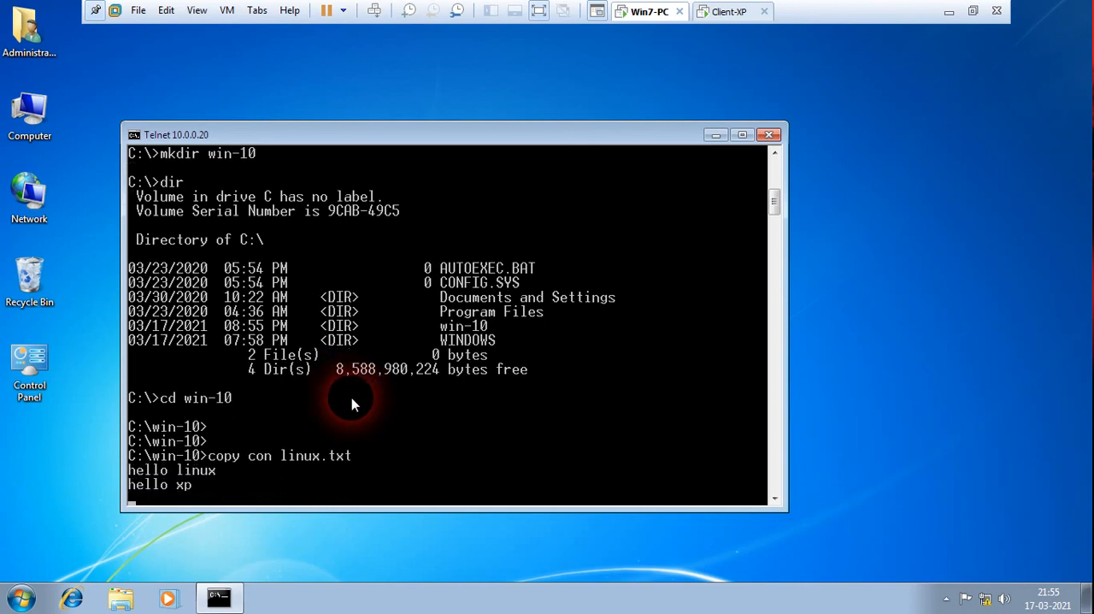
key("ctrl+z")
key("Return")
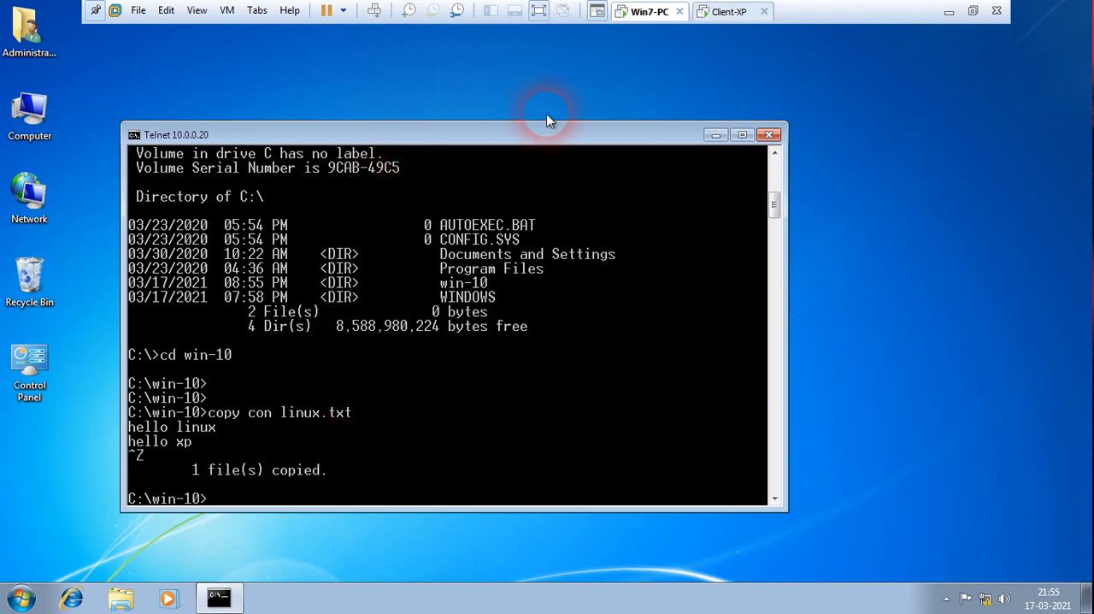
Switch to Client-XP and open the linux text file in the win-10 folder to check its contents.
left_click(719, 24)
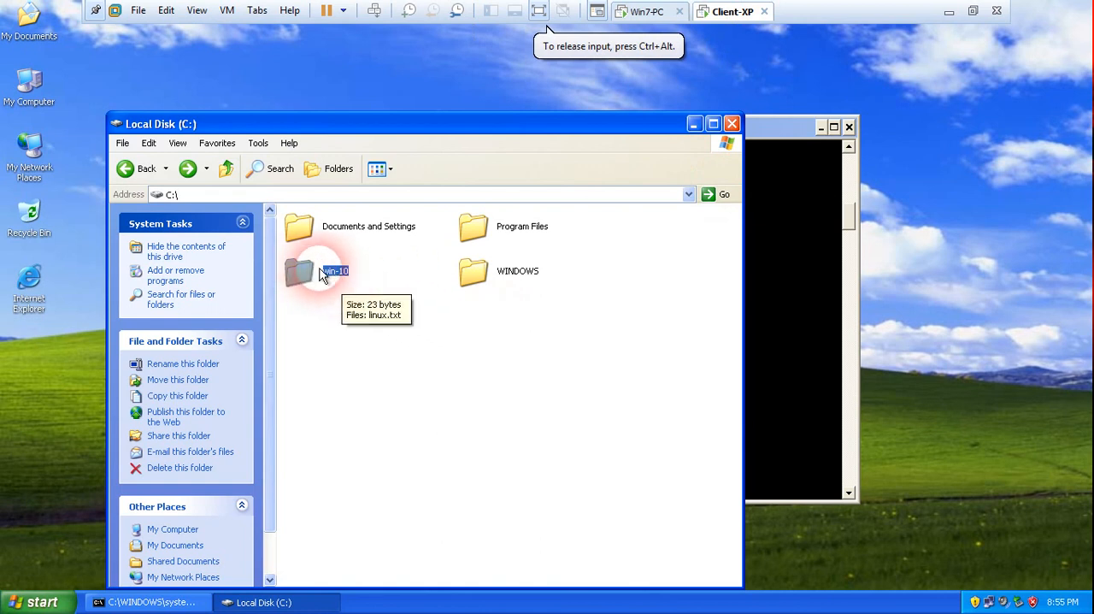
left_click(354, 310)
double_click(305, 275)
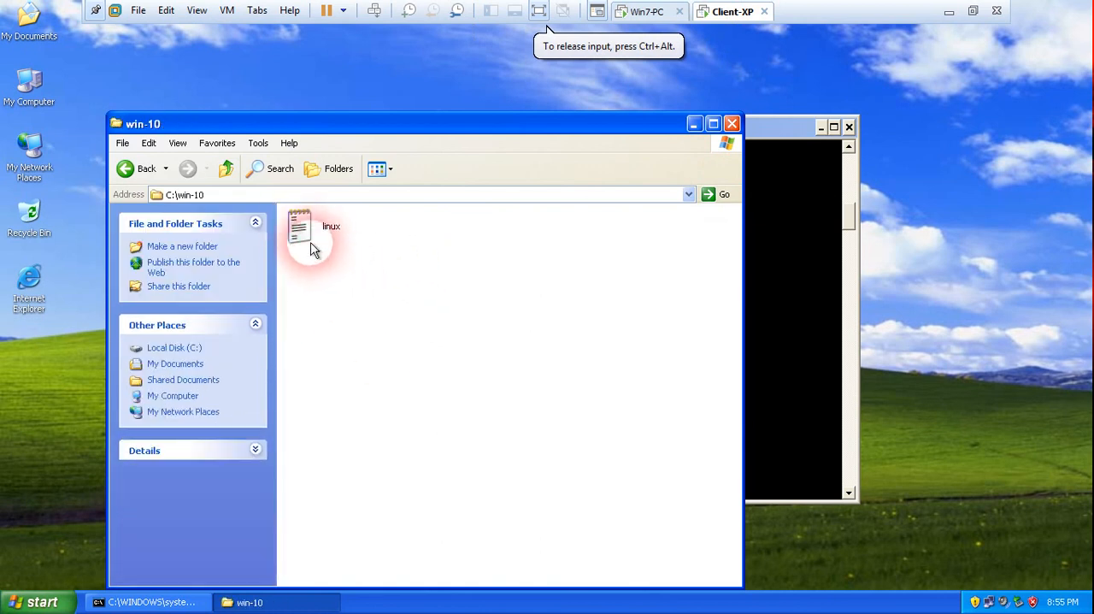
double_click(301, 238)
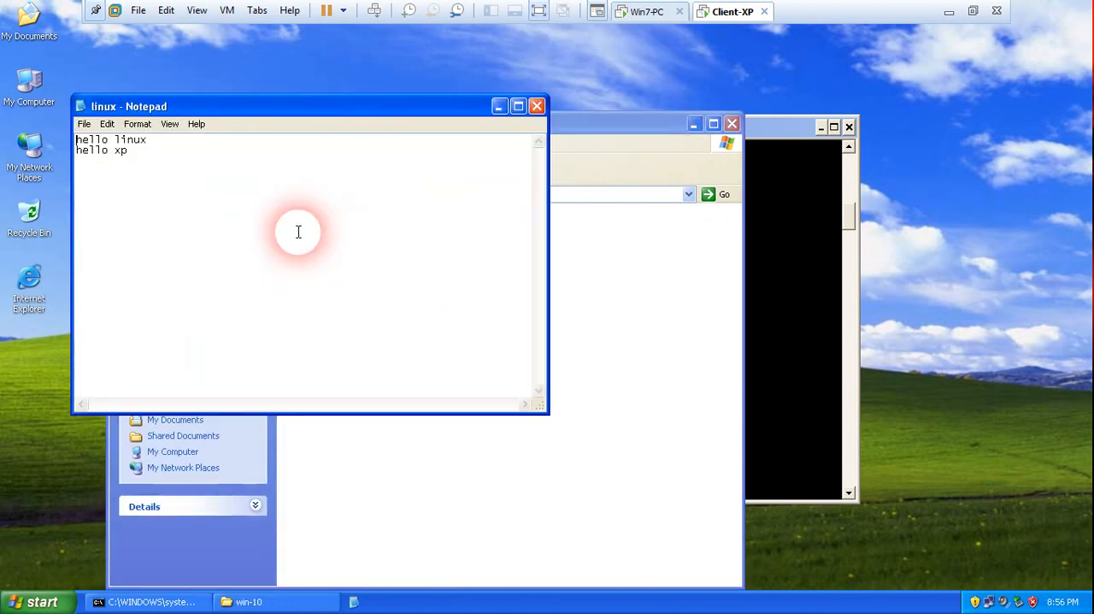
left_click(379, 305)
left_click(124, 159)
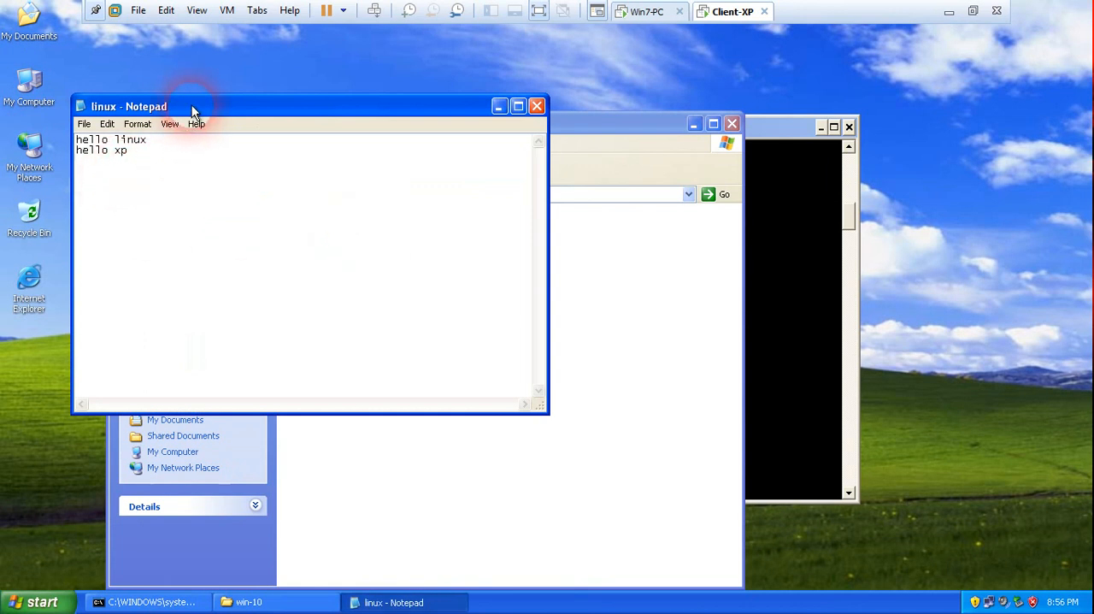
Move the linux Notepad window aside, and close it and the win-10 folder window.
left_click_drag(191, 106, 357, 128)
left_click(702, 127)
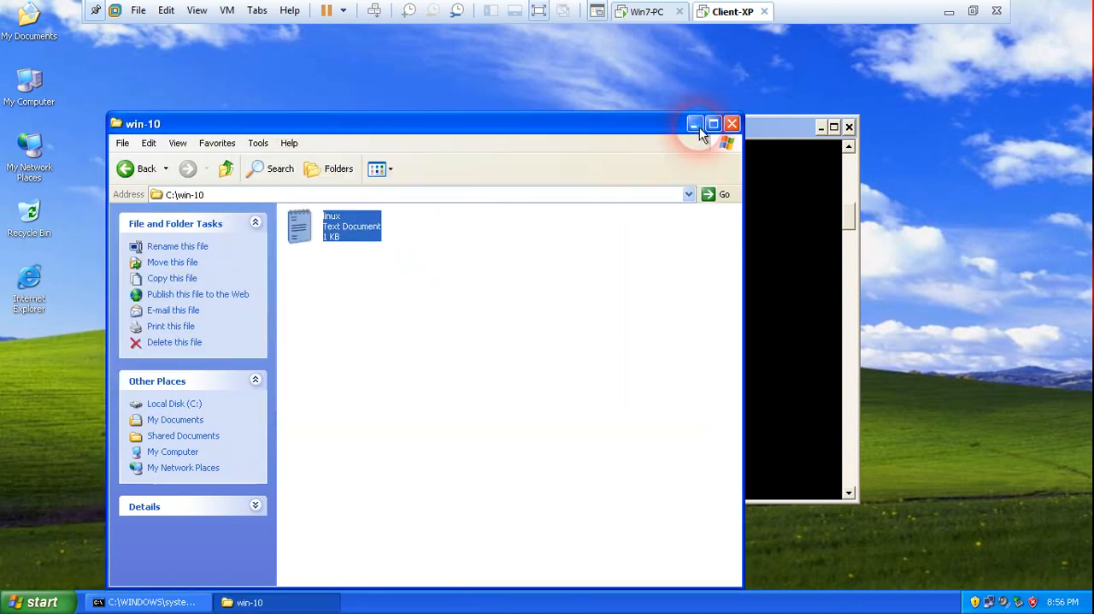
left_click(731, 126)
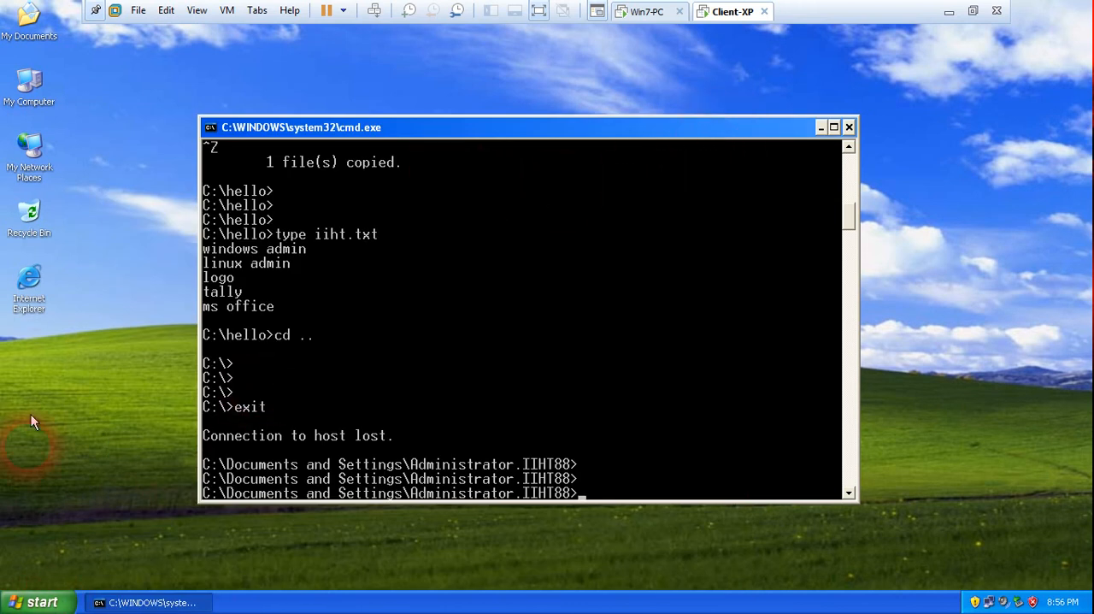
Open Services from Administrative Tools on Client-XP, maximize it, look at the Telnet service's status and startup type, and close the window.
left_click(43, 601)
left_click(187, 418)
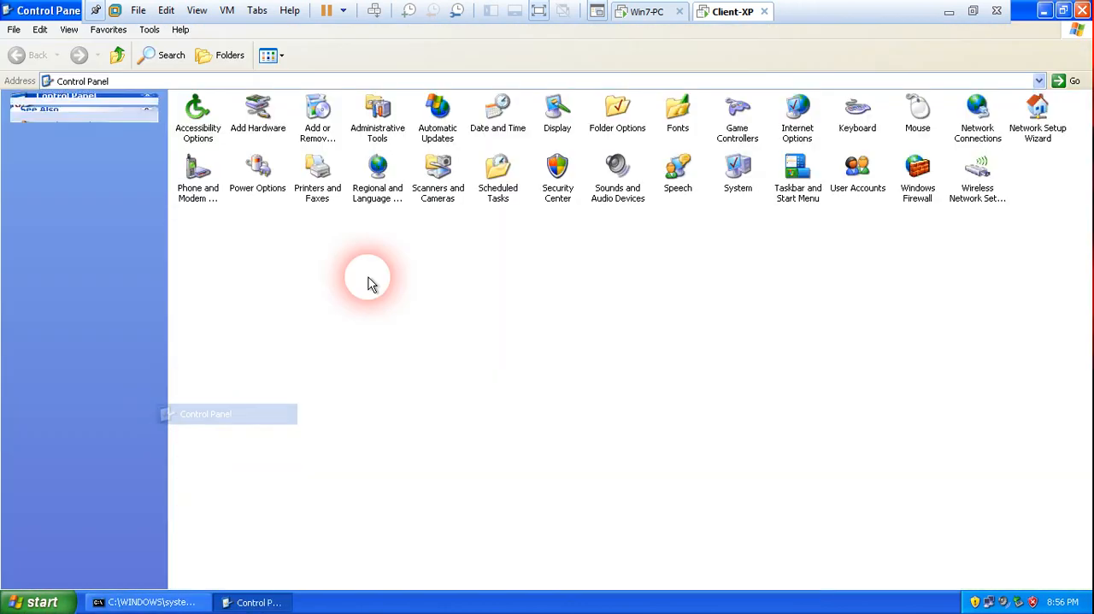
double_click(373, 113)
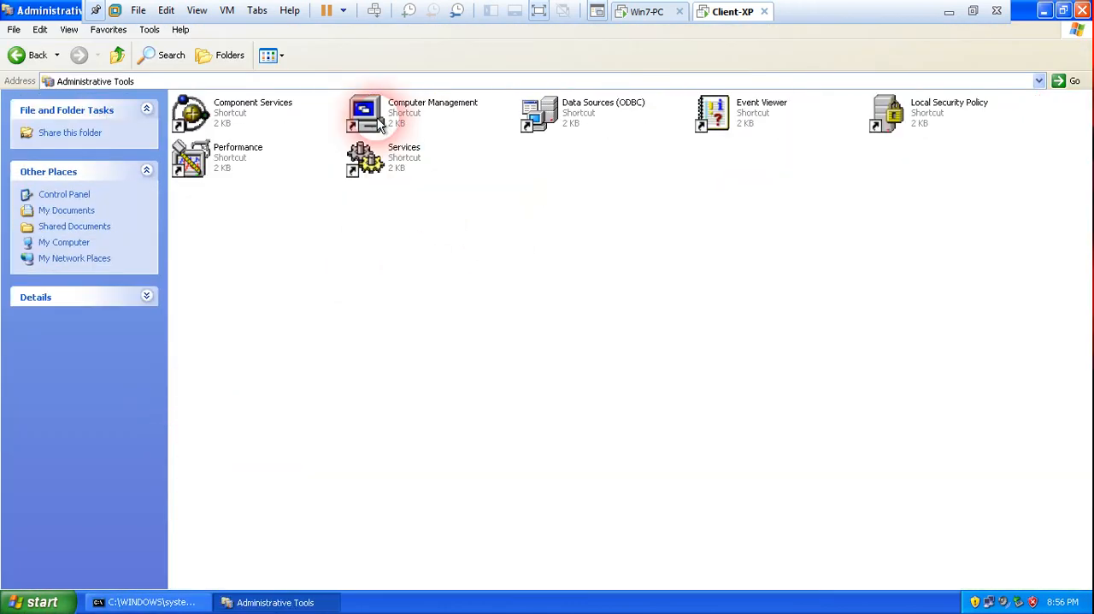
double_click(376, 162)
left_click(389, 246)
scroll(389, 248, "down", 12)
left_click(396, 298)
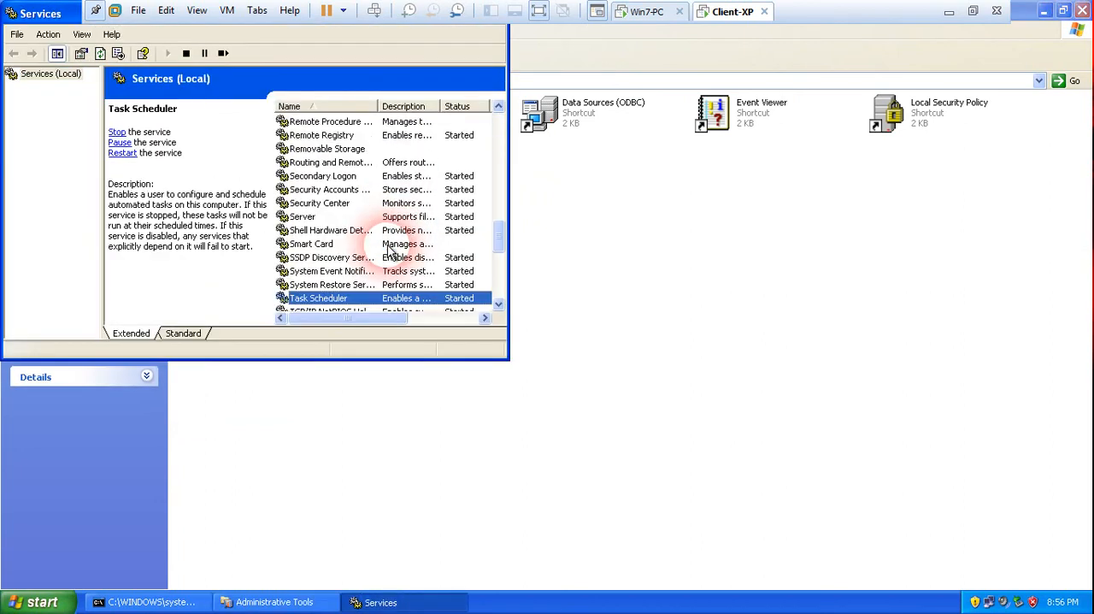
double_click(51, 12)
left_click(318, 337)
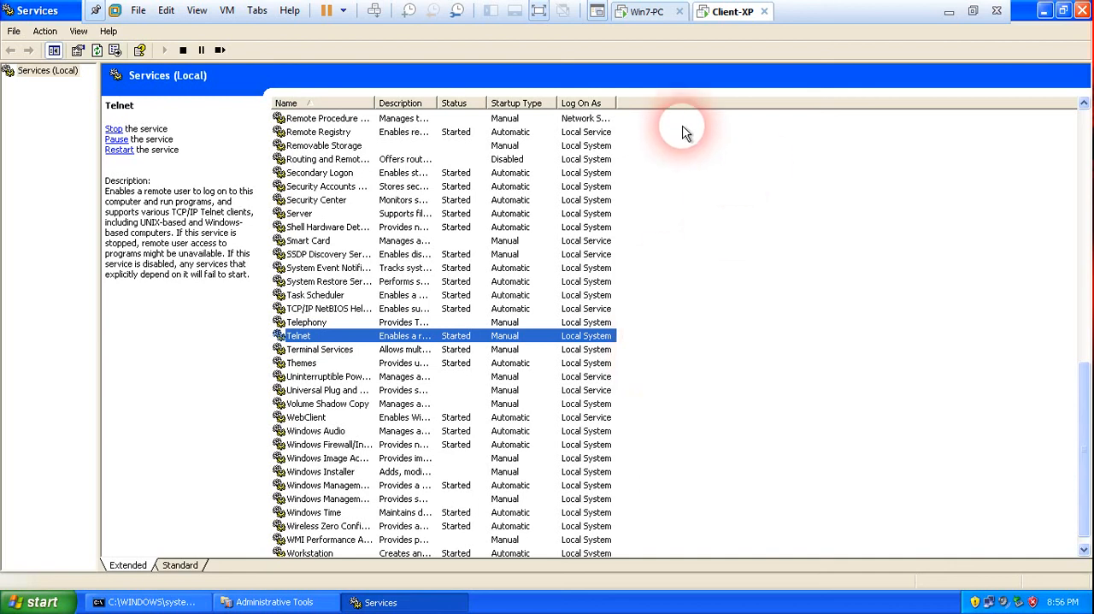
left_click(1082, 10)
Return to Win7-PC, close the Telnet session window and leave full-screen mode.
left_click(636, 23)
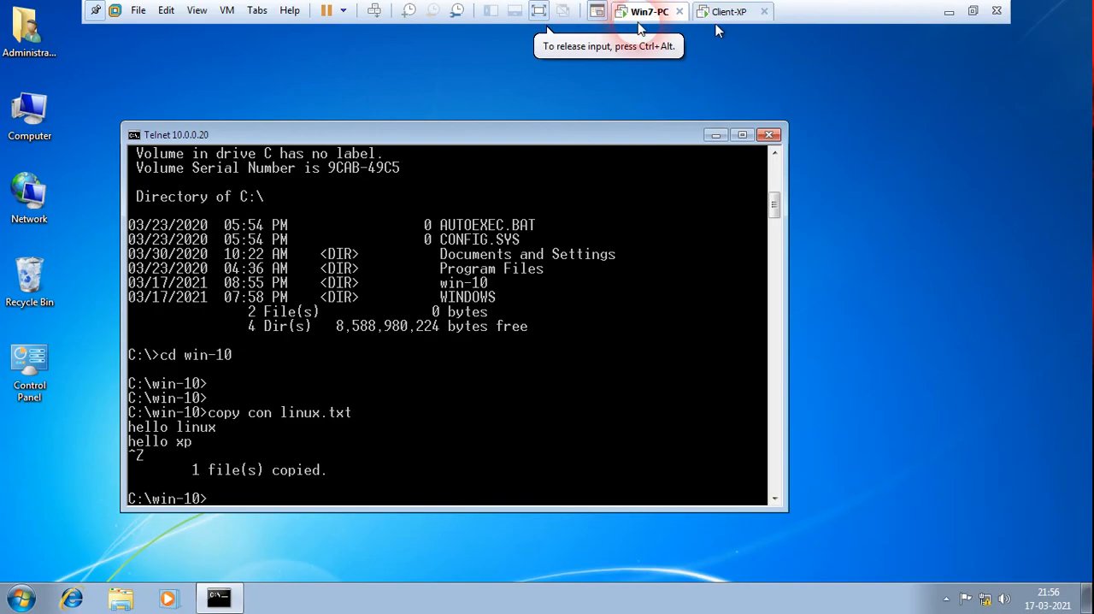
left_click(770, 135)
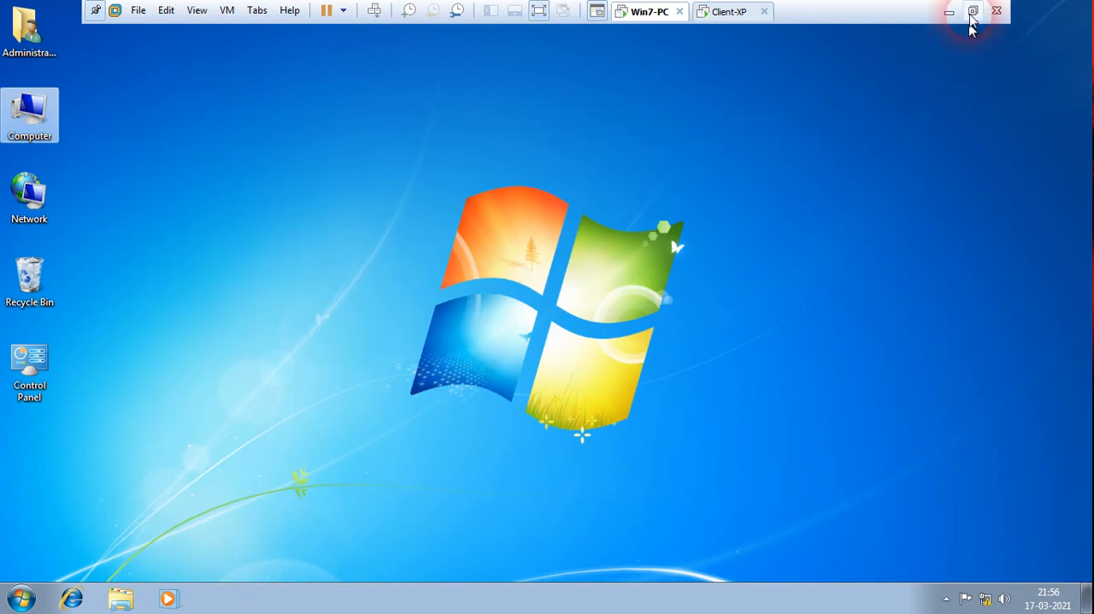
left_click(972, 11)
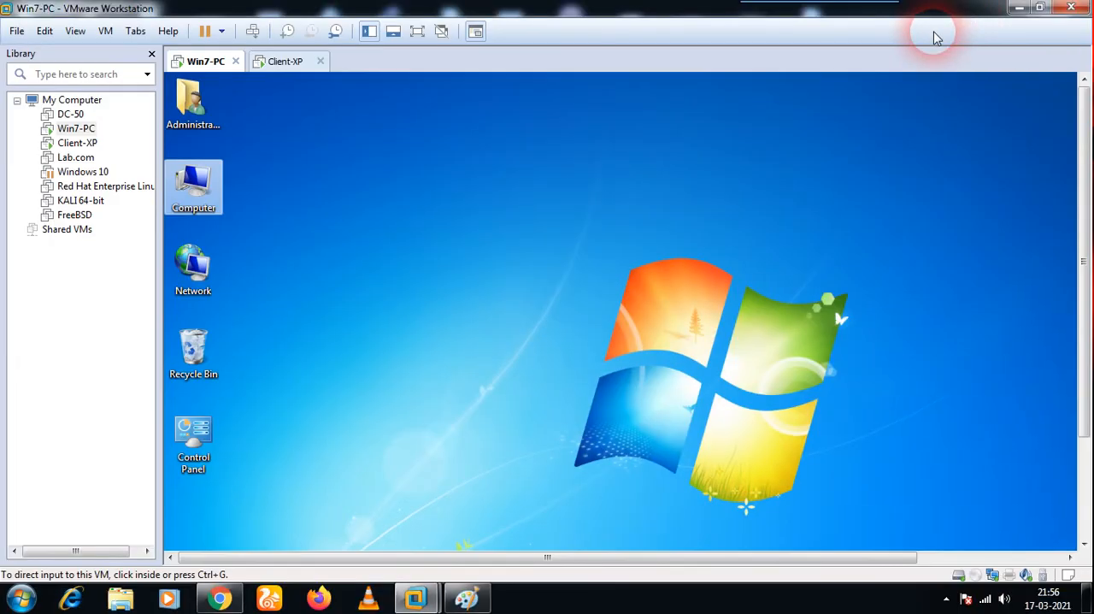